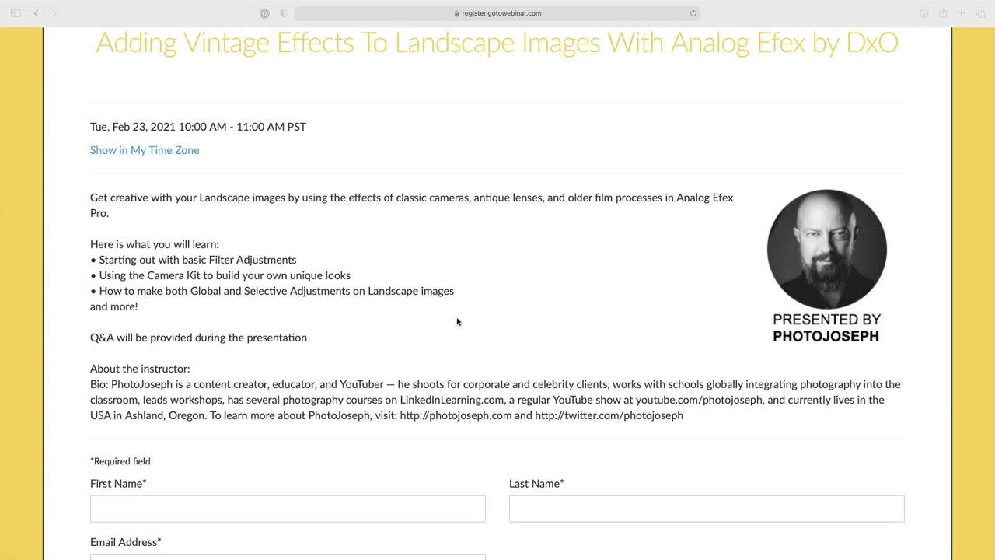
# Switch to DxO PhotoLab, level the photo along the lake's far shoreline with the Horizon tool, and check the crop
pyautogui.hotkey('ctrl', 'Left')
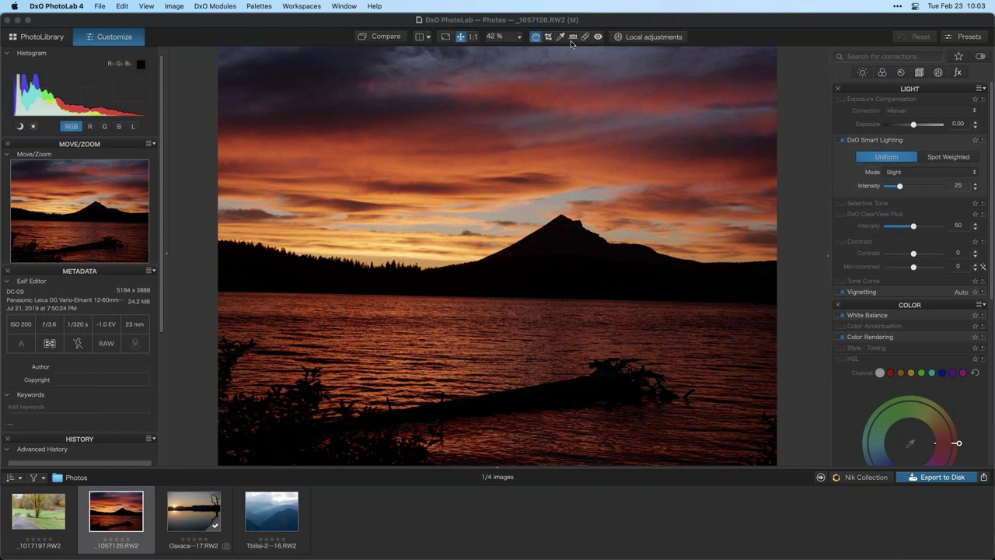
pyautogui.click(573, 37)
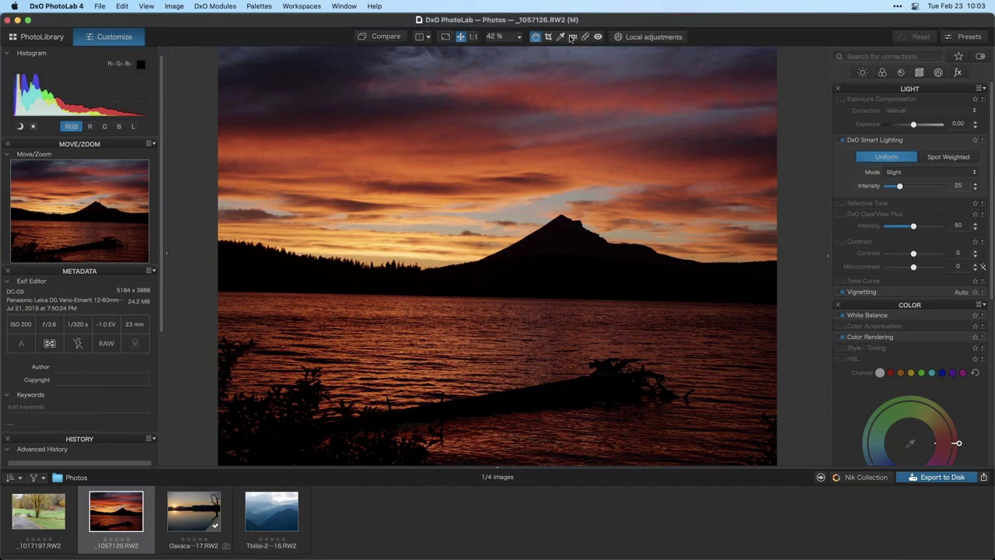
pyautogui.moveTo(634, 197); pyautogui.dragTo(366, 197)
pyautogui.moveTo(474, 201); pyautogui.dragTo(433, 284)
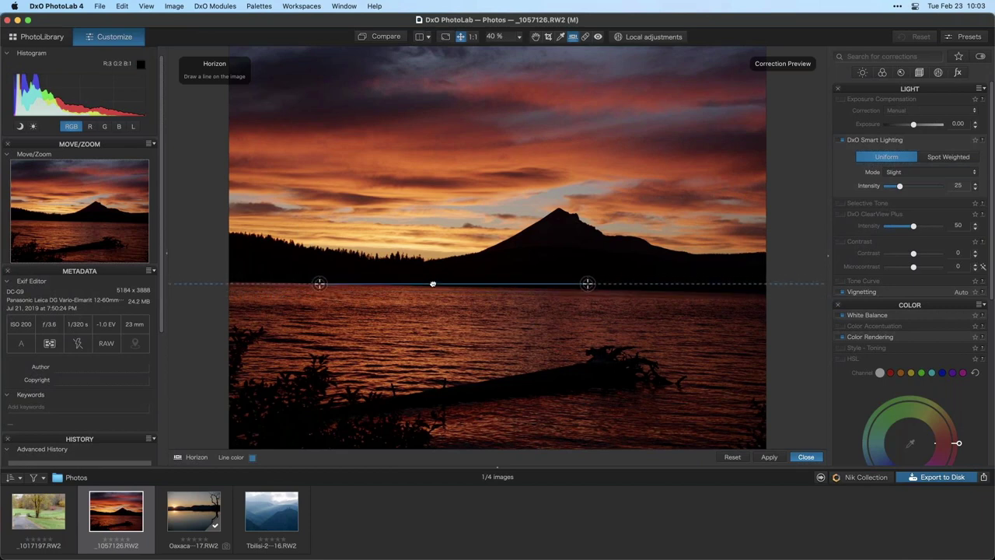
pyautogui.moveTo(433, 284); pyautogui.dragTo(427, 283)
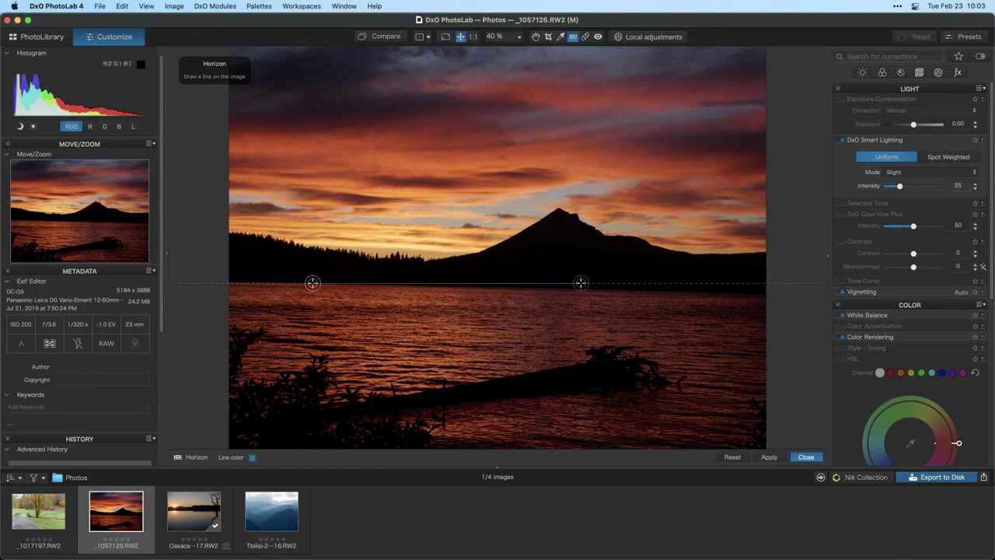
pyautogui.moveTo(580, 283); pyautogui.dragTo(598, 289)
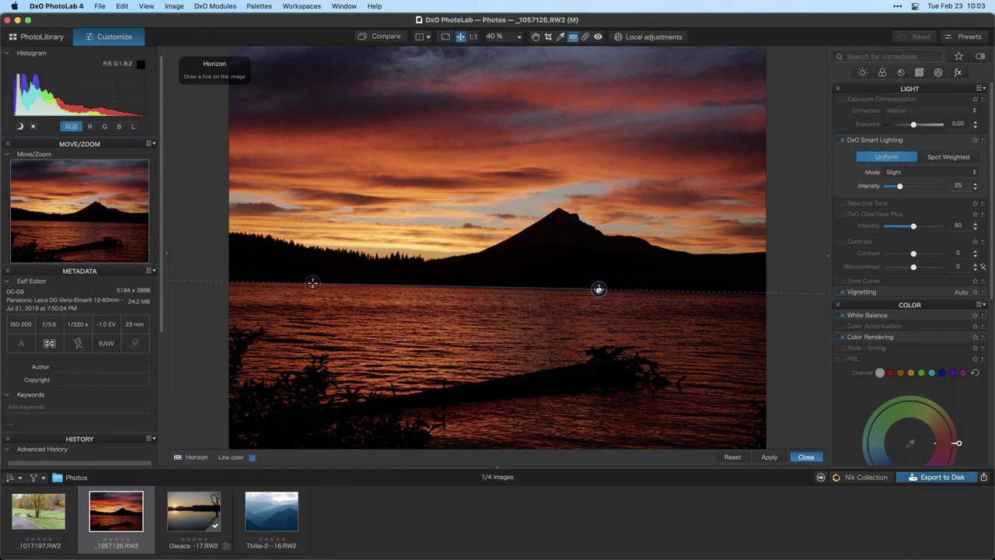
pyautogui.click(770, 457)
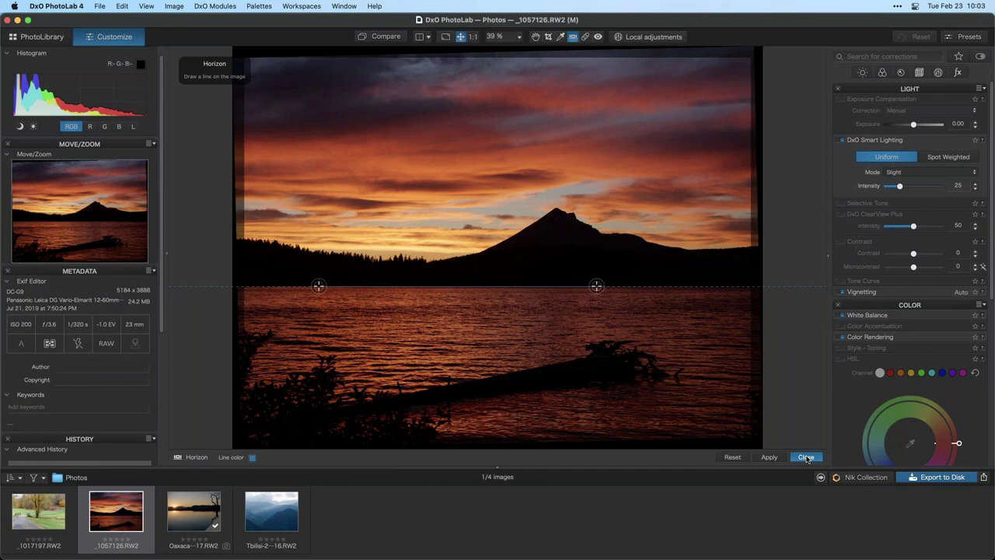
pyautogui.click(803, 459)
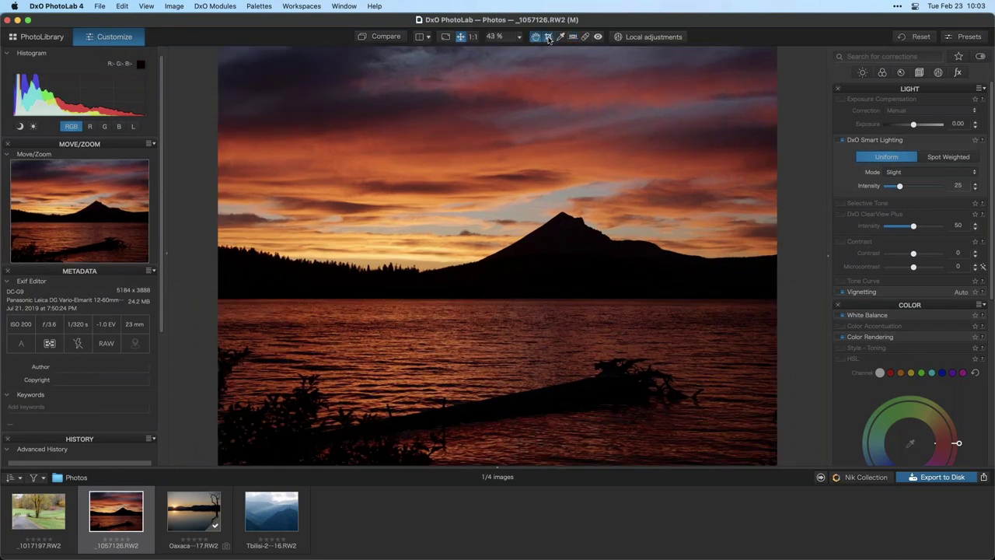
pyautogui.click(549, 37)
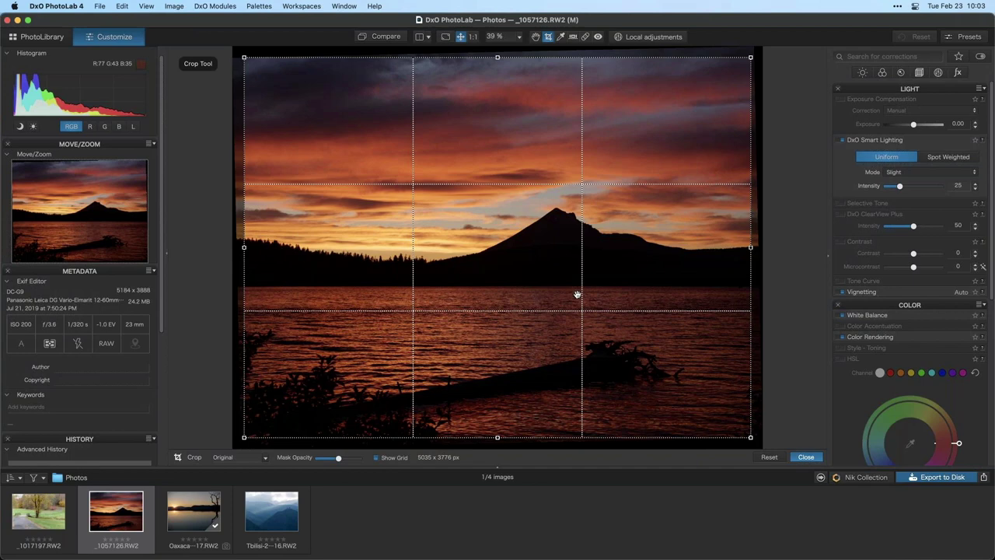
pyautogui.click(806, 457)
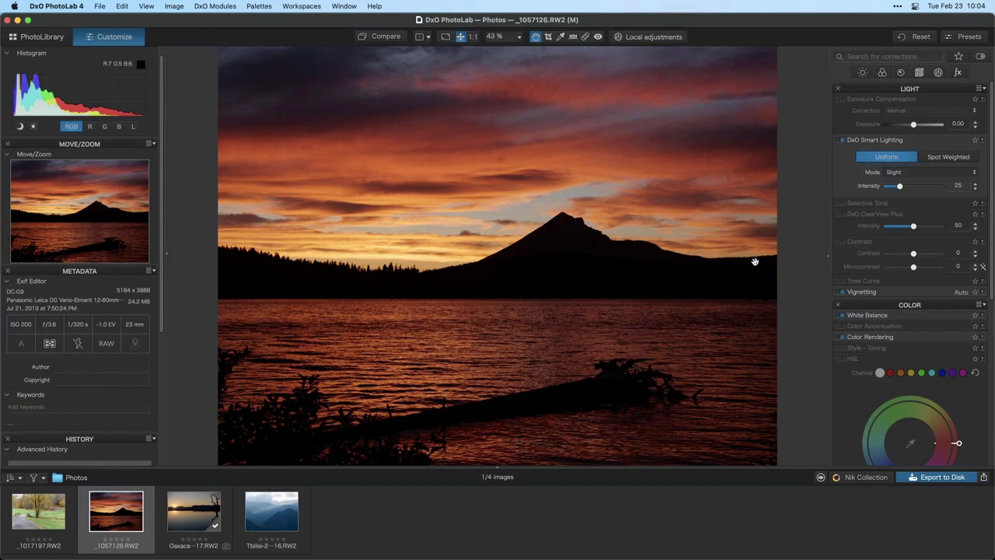
# Open the Nik Collection plugin settings and try the export actions for files without processing and for JPEG
pyautogui.click(866, 478)
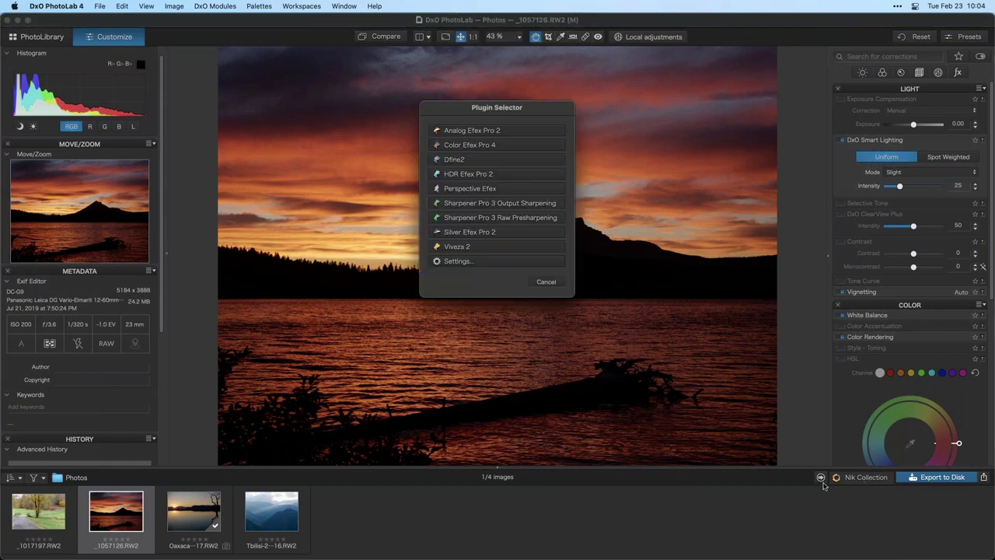
pyautogui.click(465, 261)
pyautogui.click(530, 143)
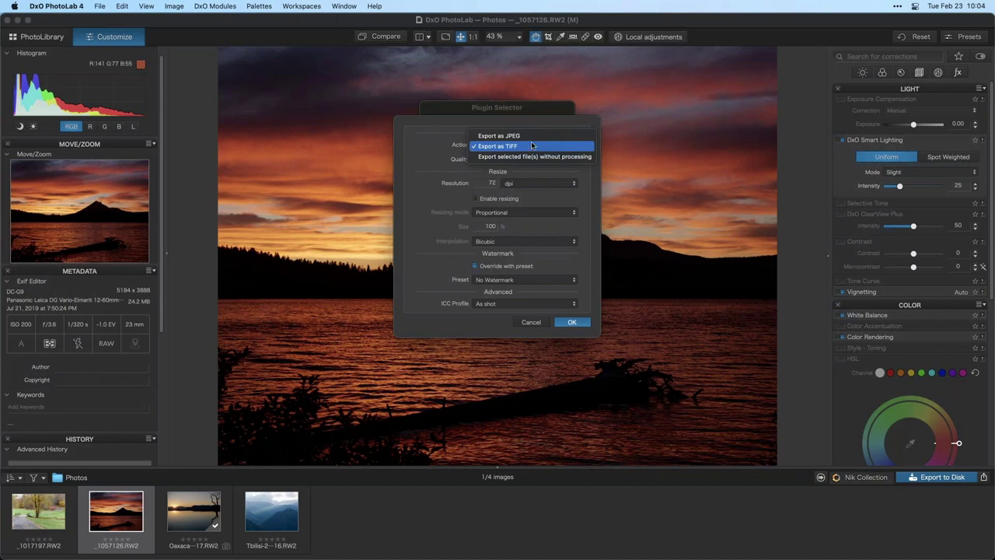
pyautogui.press('Up')
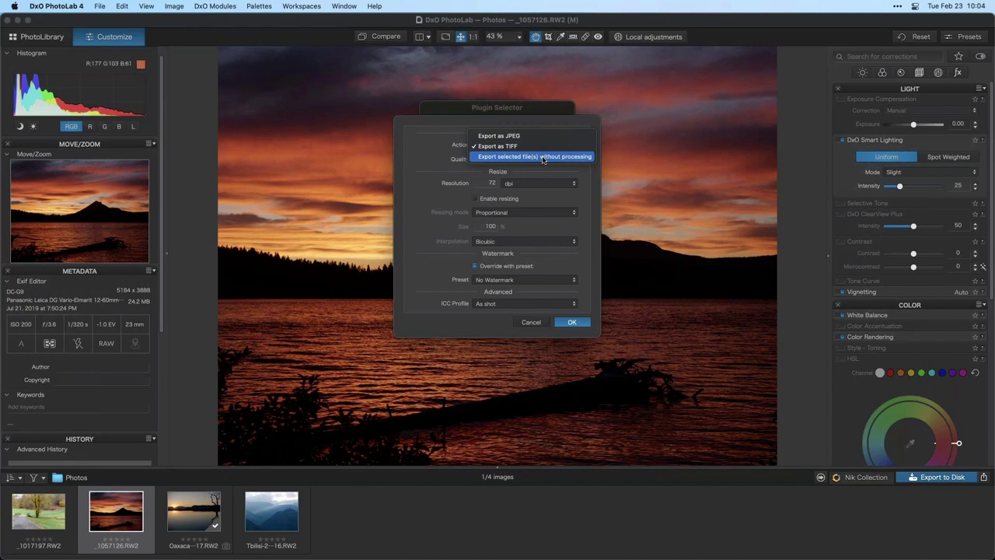
pyautogui.click(510, 155)
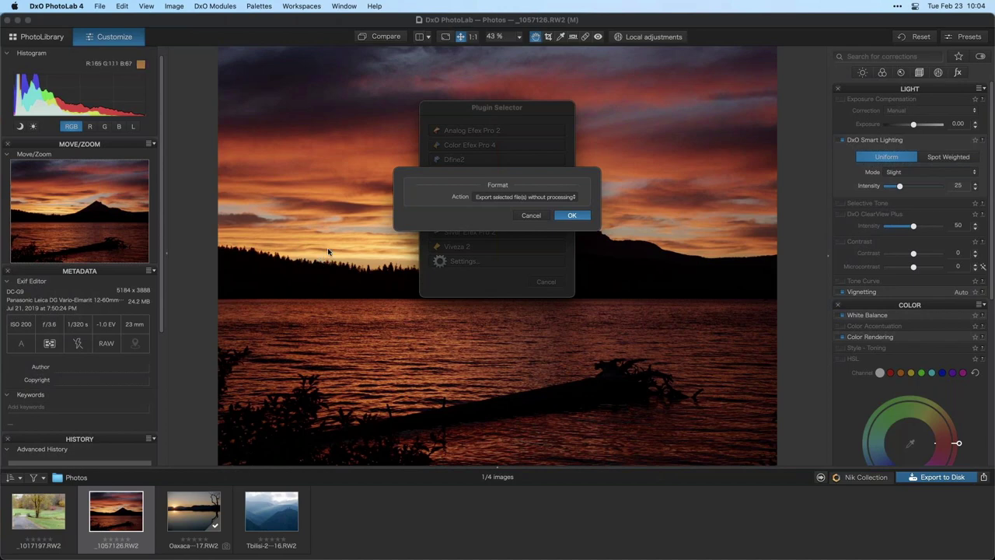
pyautogui.click(537, 198)
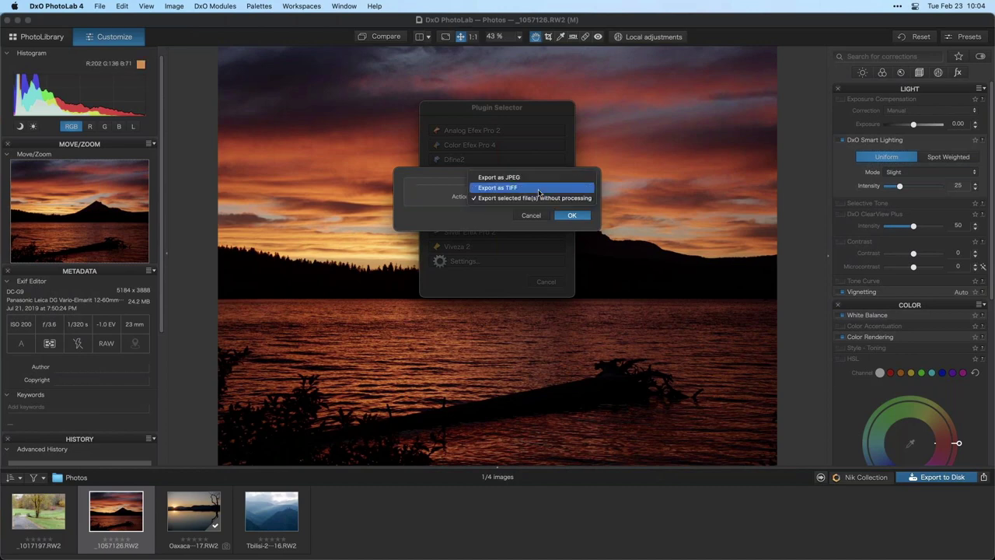
pyautogui.click(539, 189)
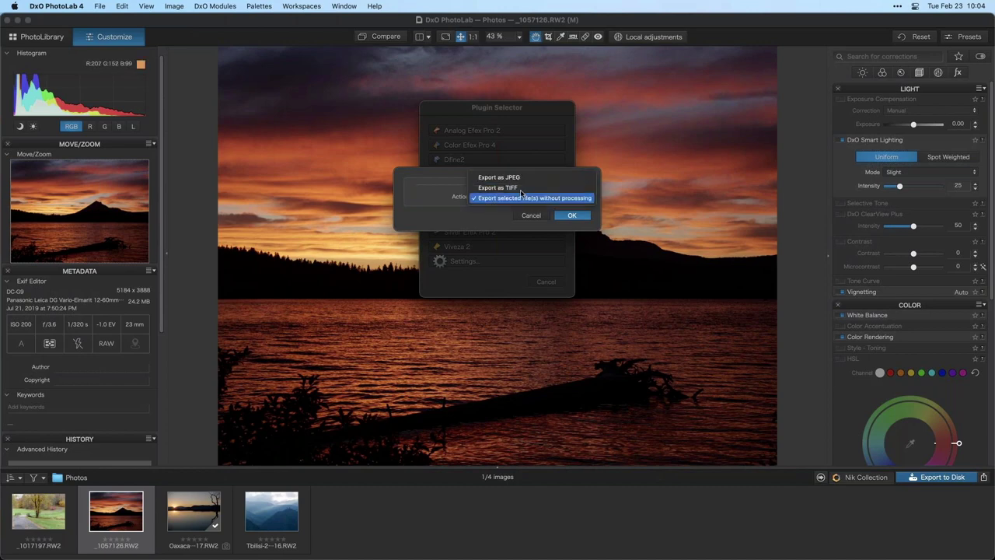
pyautogui.click(514, 144)
pyautogui.click(497, 135)
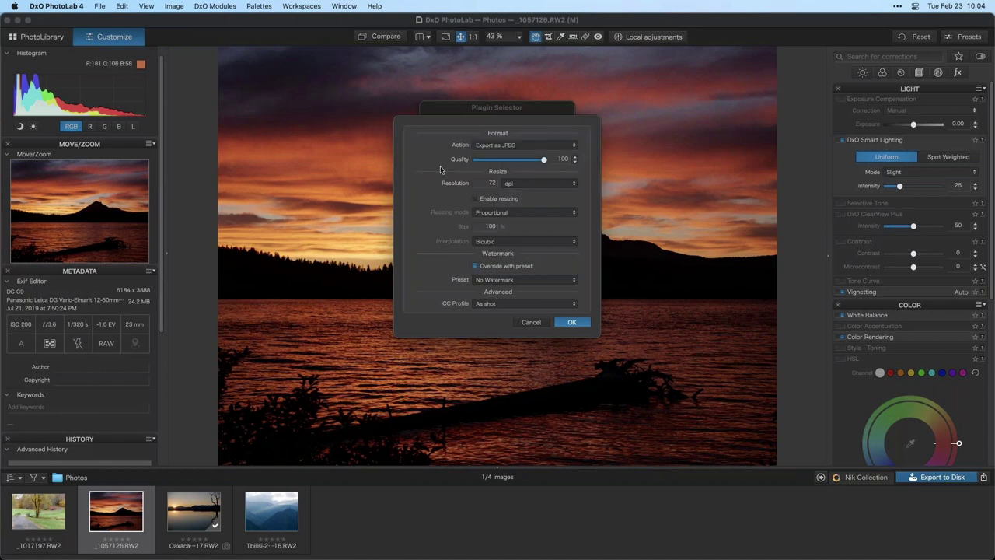
# Set the plugin export action to Export as TIFF and open the photo in Analog Efex Pro 2
pyautogui.click(515, 147)
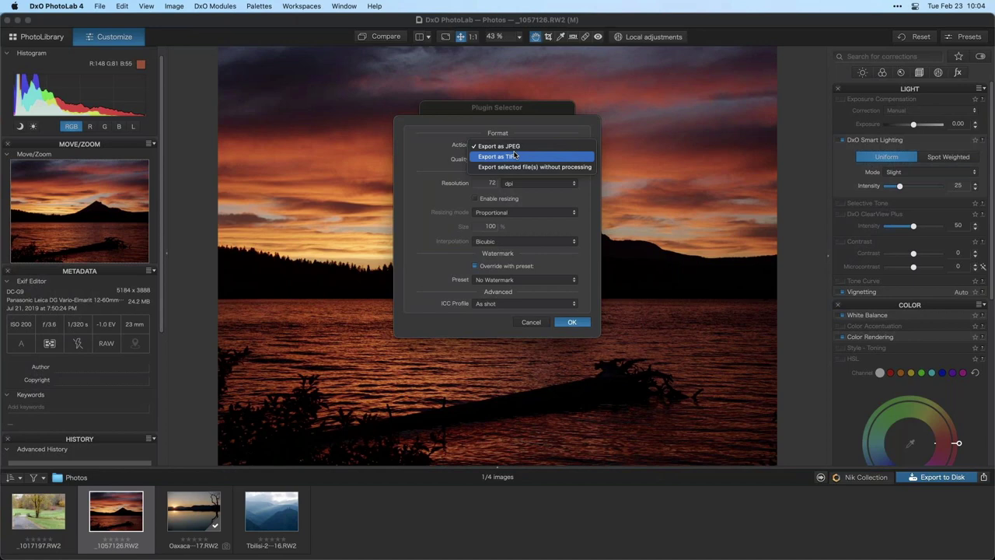
pyautogui.click(501, 154)
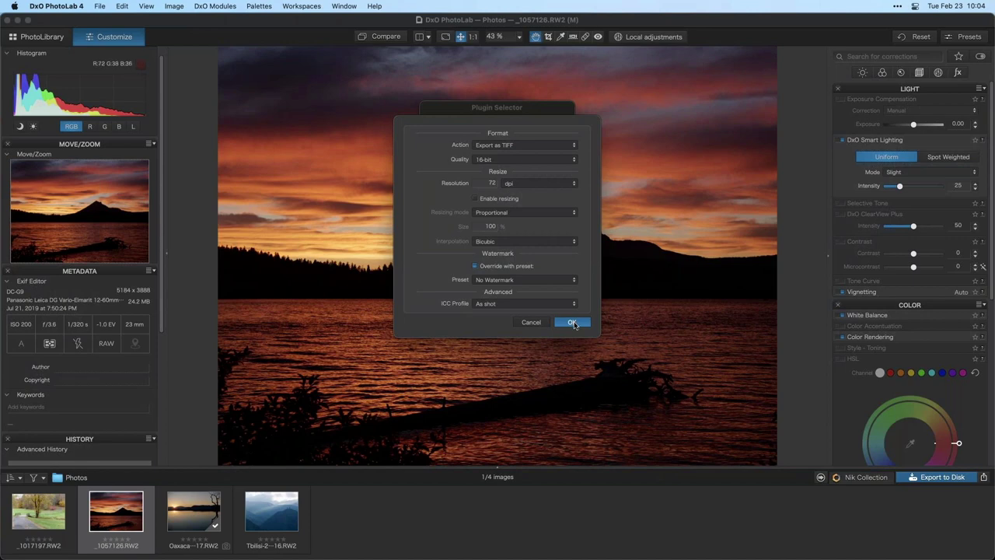
pyautogui.click(573, 322)
pyautogui.click(494, 145)
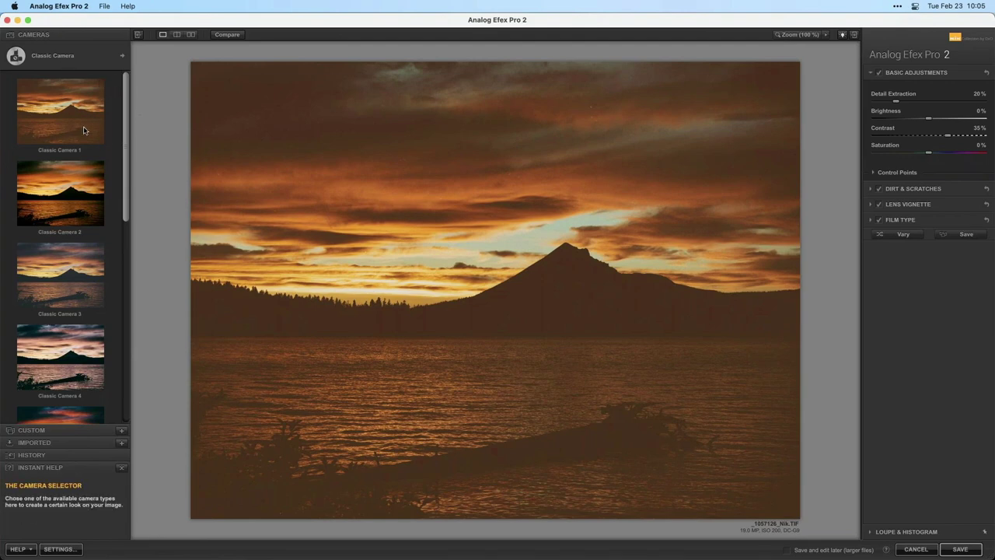
# Choose the Classic Camera tool combination and apply its Classic Camera 1 preset, followed by Classic Camera 2
pyautogui.click(78, 57)
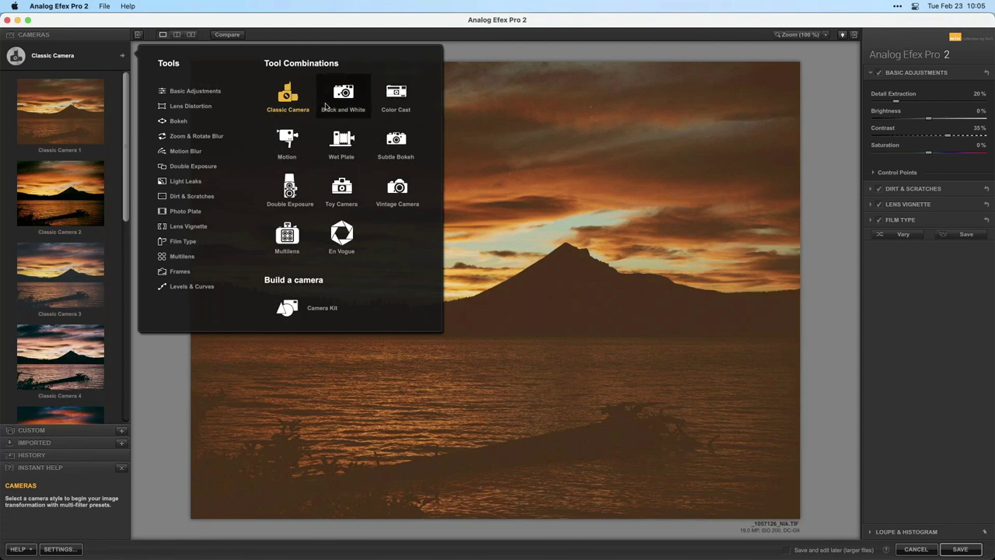
pyautogui.click(286, 96)
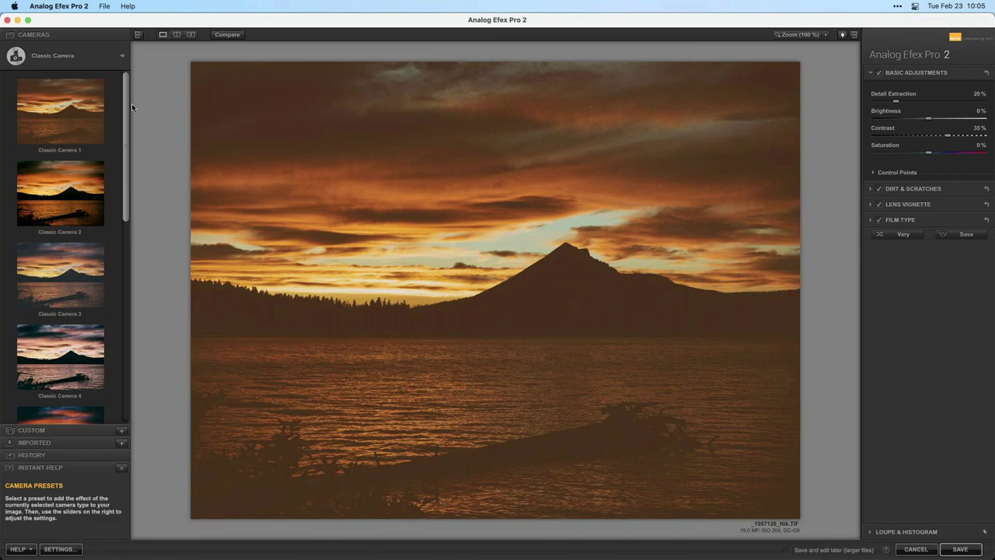
pyautogui.click(79, 109)
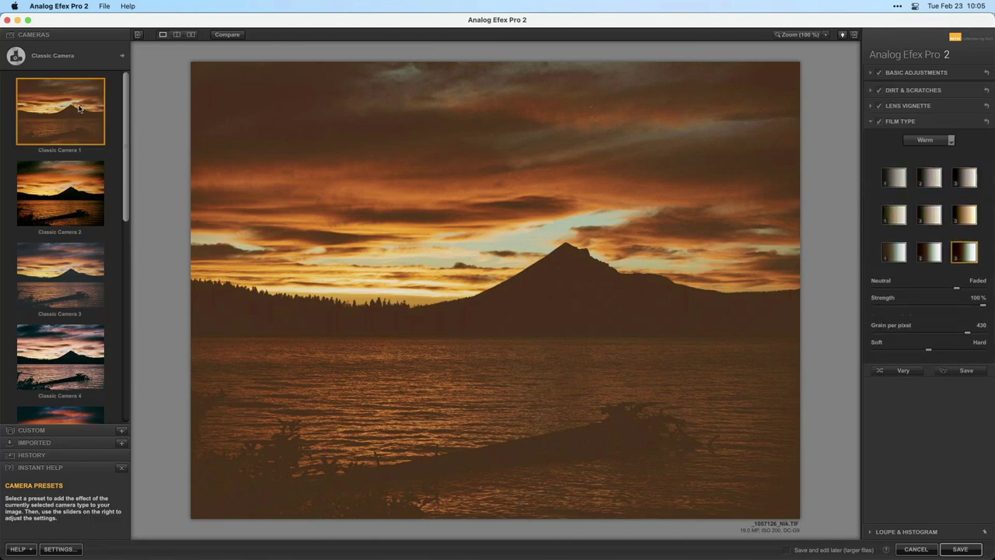
pyautogui.click(66, 196)
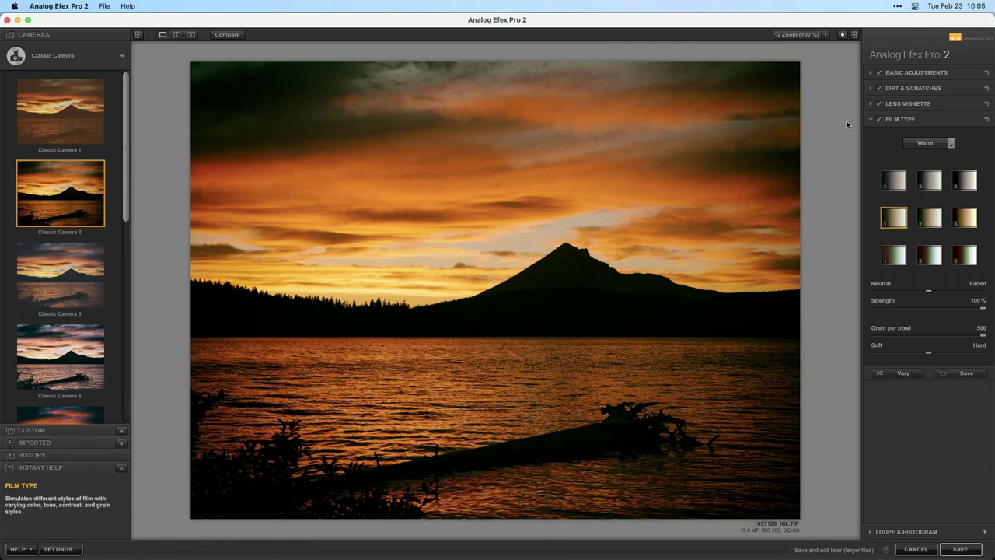
# Compare the Classic Camera 2 effect with the original image
pyautogui.click(63, 58)
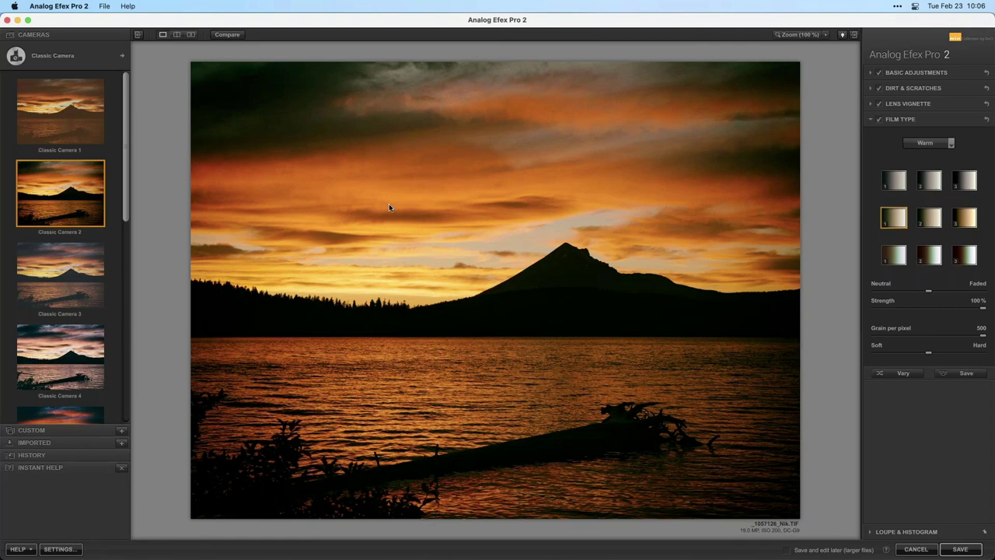
pyautogui.click(227, 36)
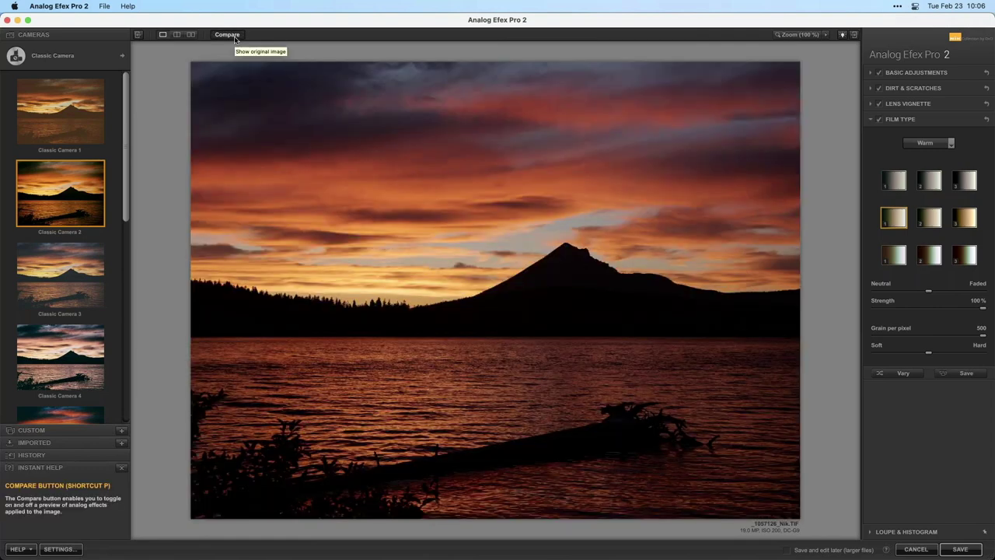
pyautogui.click(234, 37)
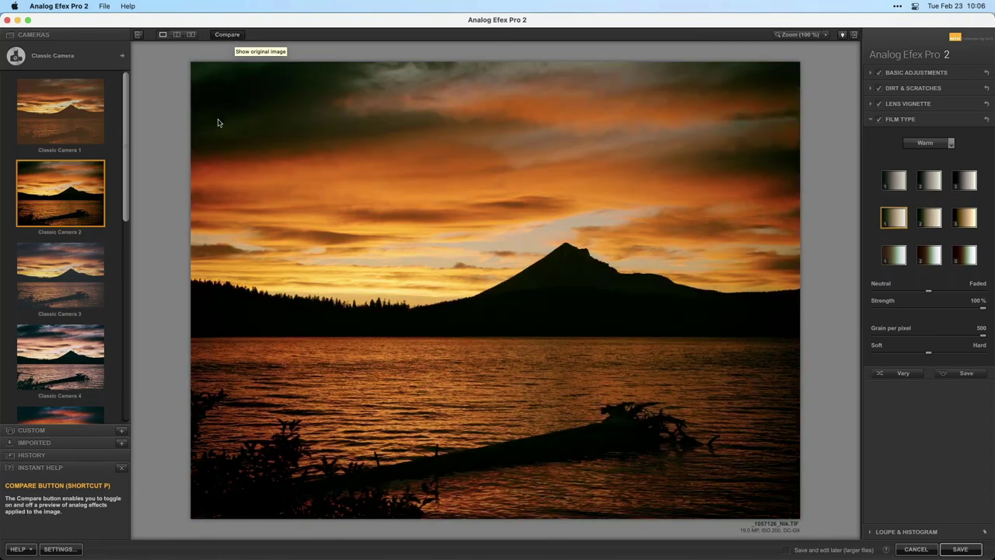
# Try the Classic Camera 3 and Classic Camera 4 presets on the photo, and return to Classic Camera 2
pyautogui.click(53, 291)
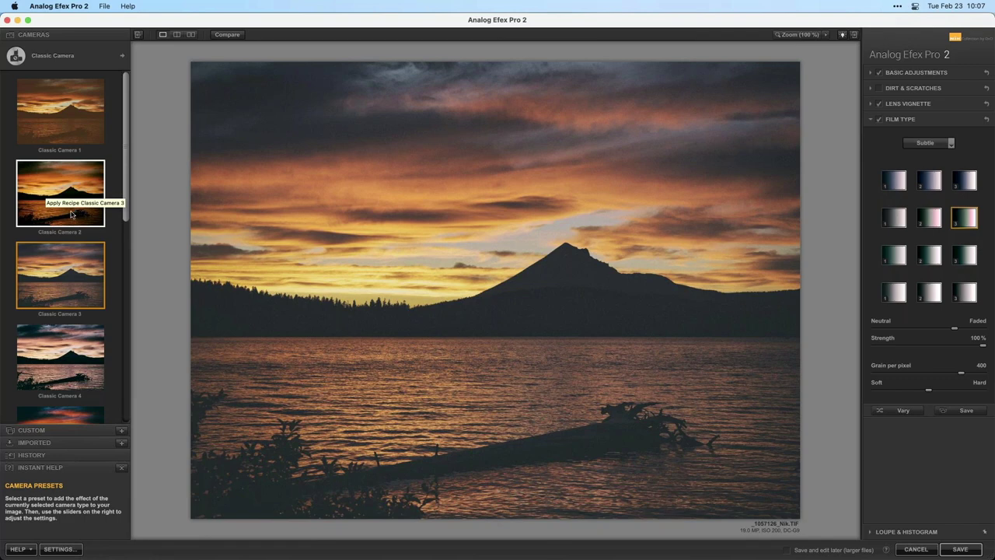
pyautogui.click(59, 359)
pyautogui.scroll(-2, 58, 334)
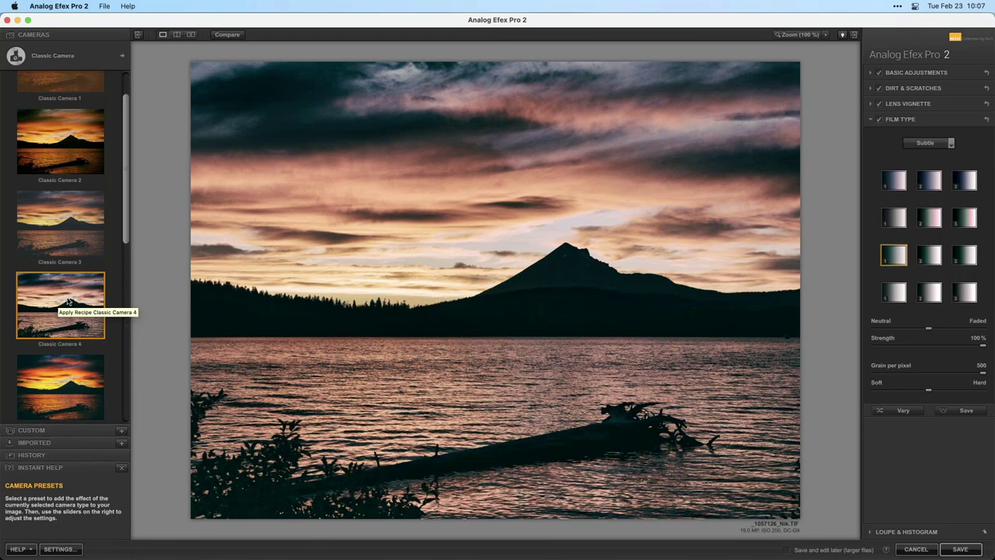
pyautogui.click(49, 236)
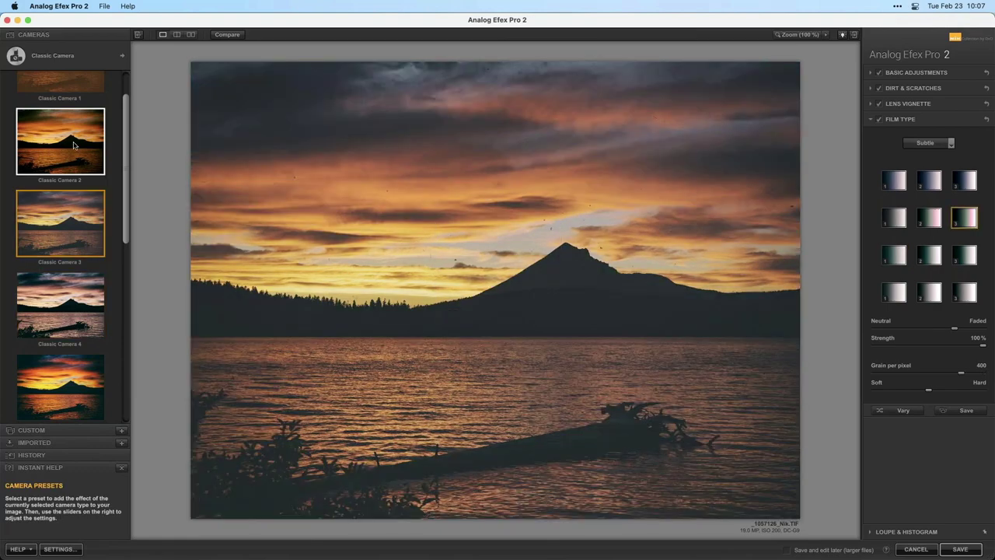
pyautogui.click(74, 145)
# Try the Classic Camera 5, 6, 7, 8 and 9 presets on the photo one after another
pyautogui.moveTo(127, 187); pyautogui.dragTo(129, 261)
pyautogui.scroll(-1, 67, 241)
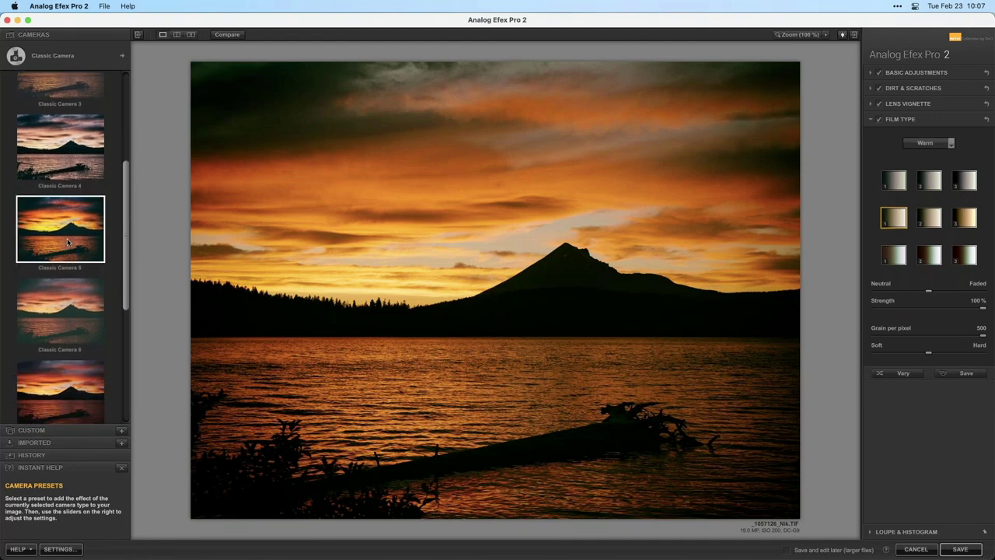
pyautogui.click(67, 241)
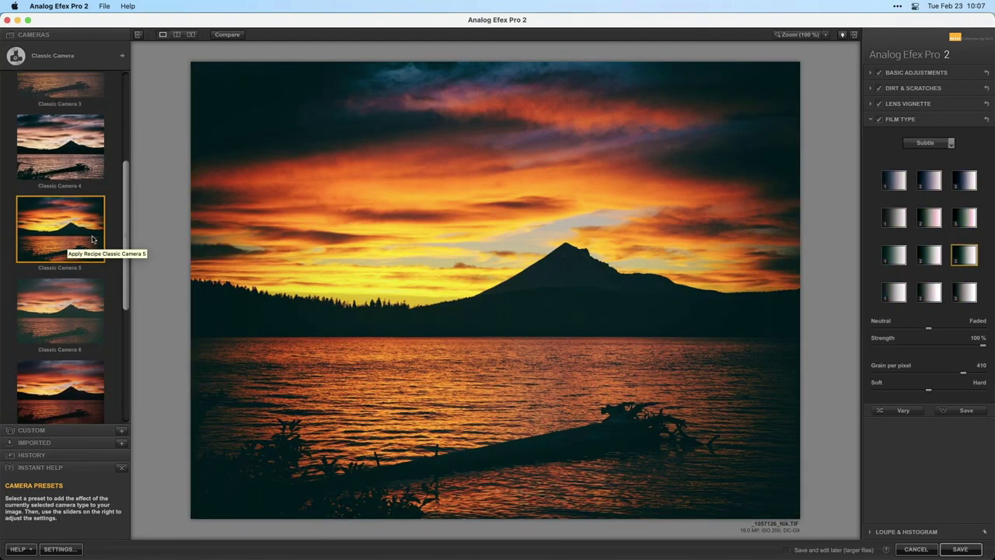
pyautogui.scroll(-2, 78, 253)
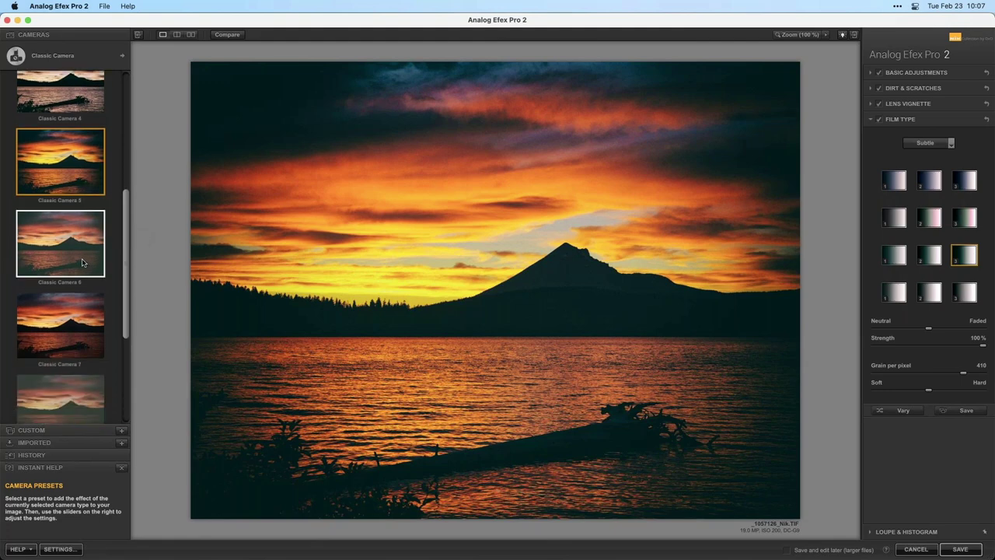
pyautogui.click(83, 262)
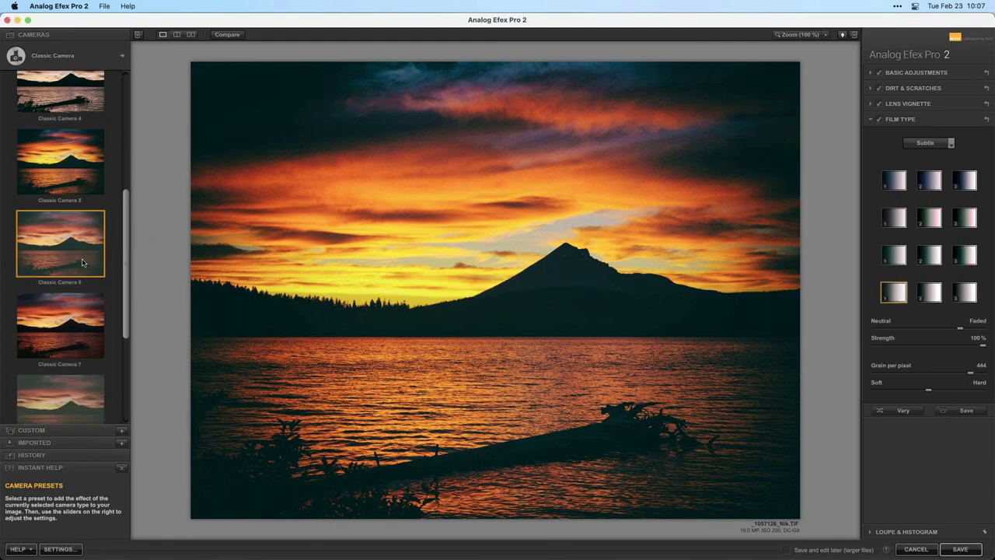
pyautogui.scroll(-2, 60, 283)
pyautogui.click(60, 283)
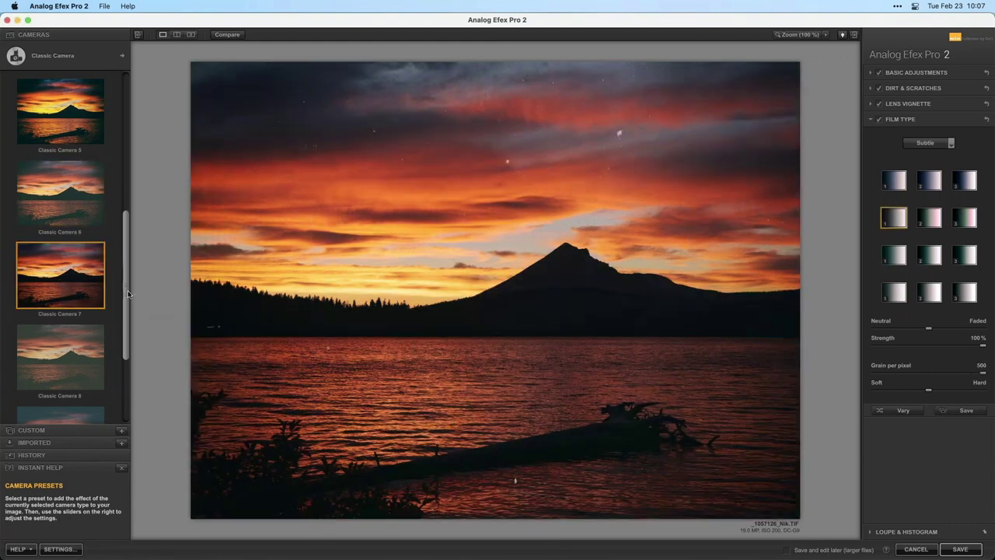
pyautogui.moveTo(127, 300); pyautogui.dragTo(123, 343)
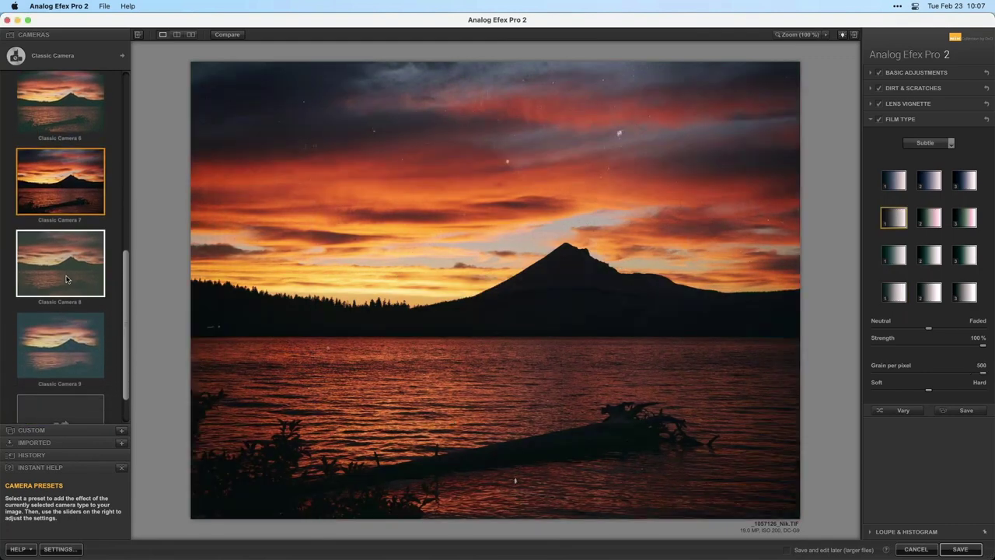
pyautogui.click(71, 299)
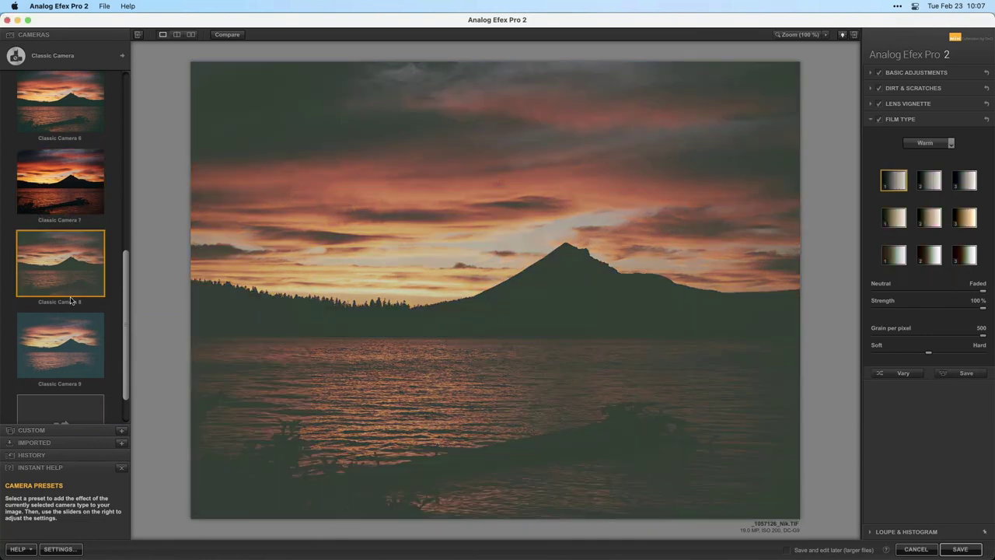
pyautogui.click(69, 350)
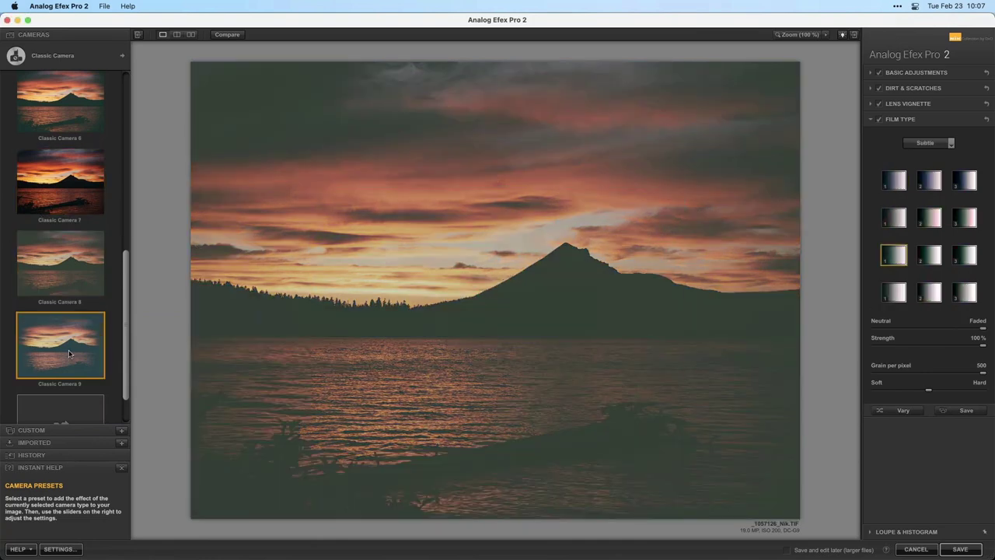
# Switch to the Color Cast tool combination and try its Color Cast 1, 2 and 3 presets
pyautogui.click(58, 57)
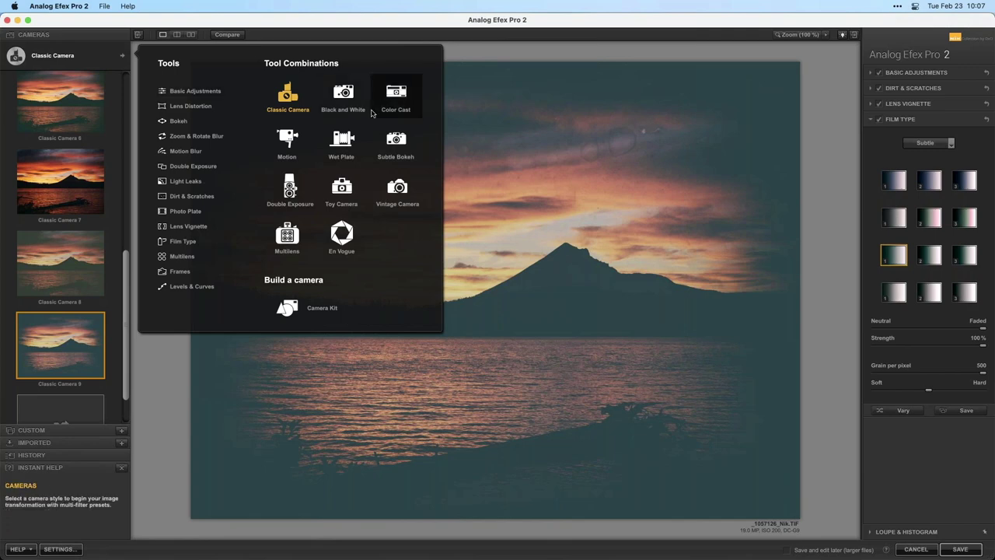
pyautogui.click(396, 97)
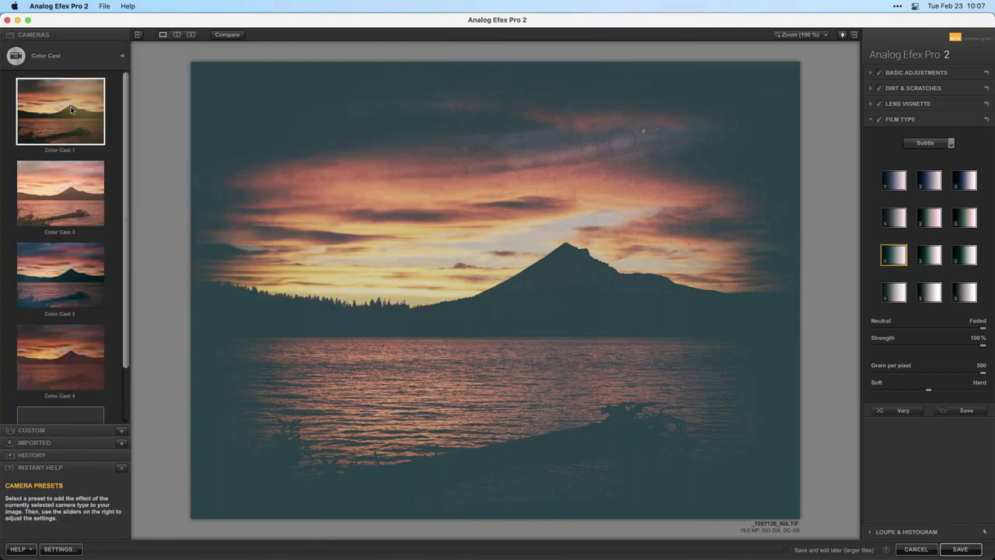
pyautogui.click(70, 109)
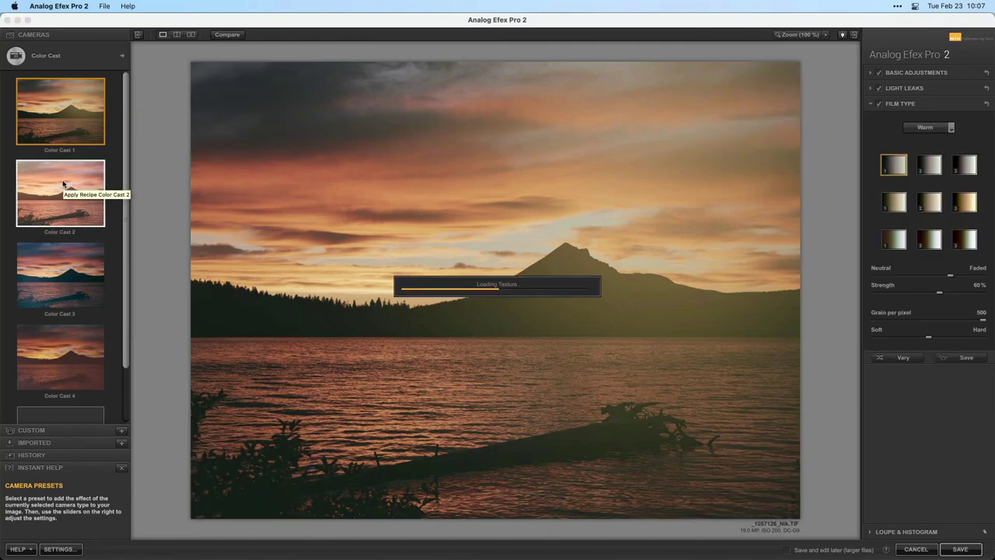
pyautogui.click(63, 183)
pyautogui.click(75, 261)
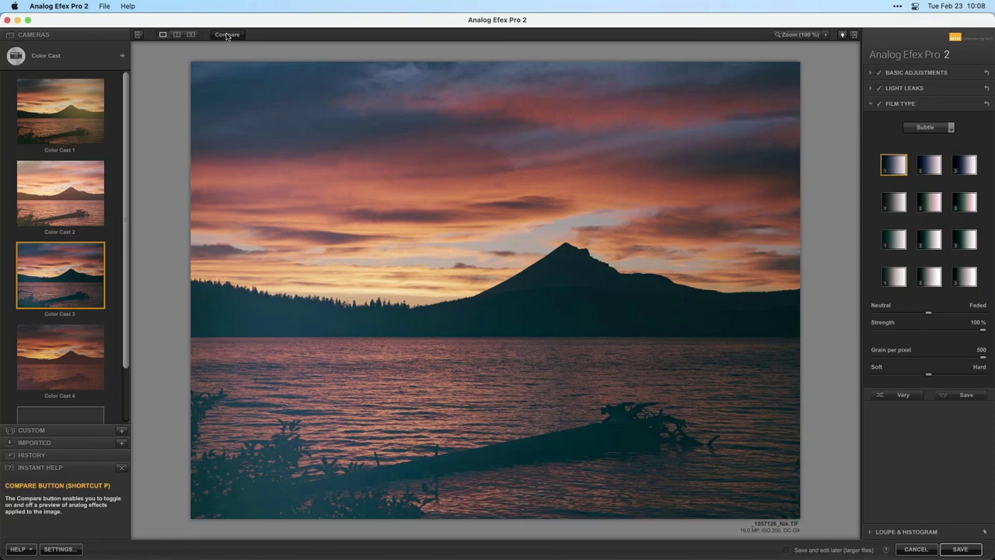
# Compare the Color Cast 3 effect with the original image, and try the Color Cast 4 preset
pyautogui.click(227, 35)
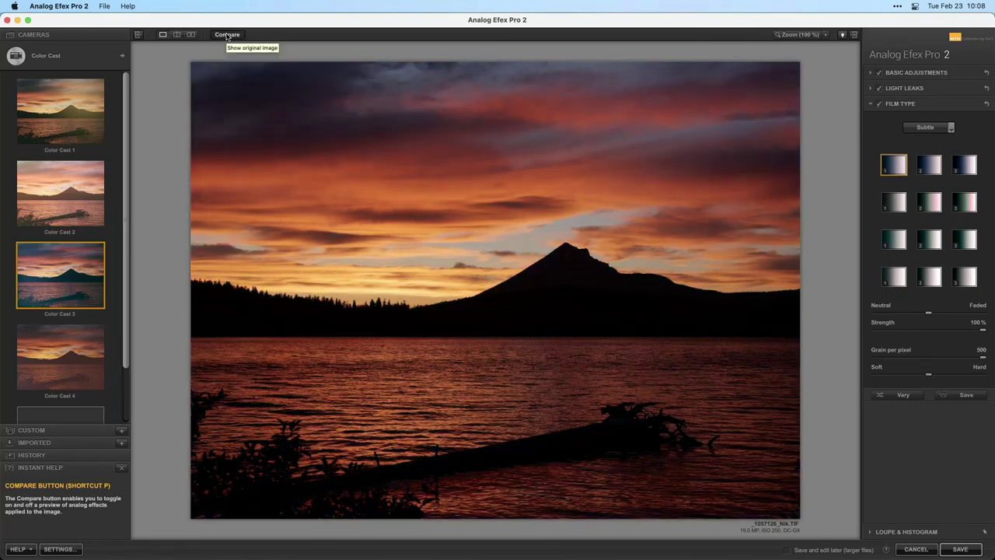
pyautogui.click(227, 35)
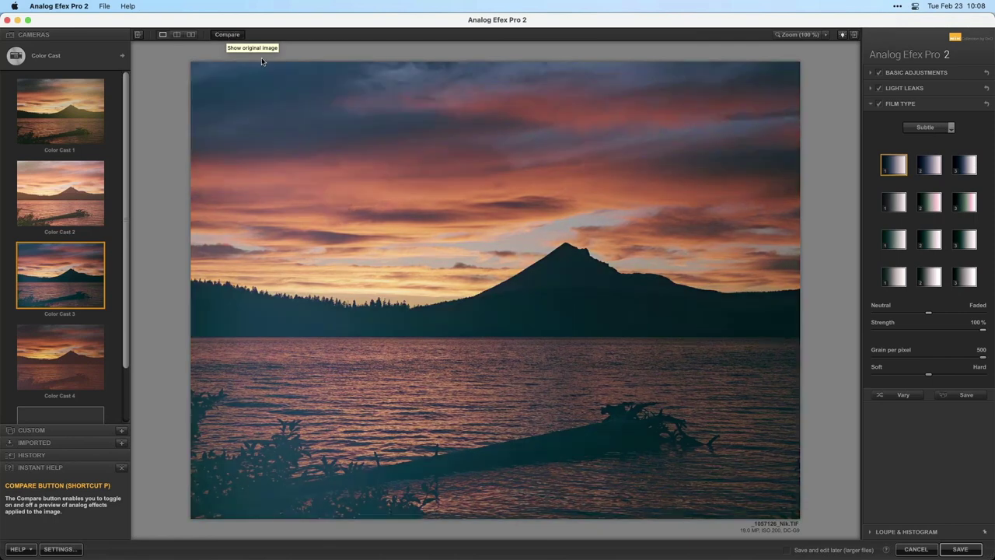
pyautogui.click(78, 350)
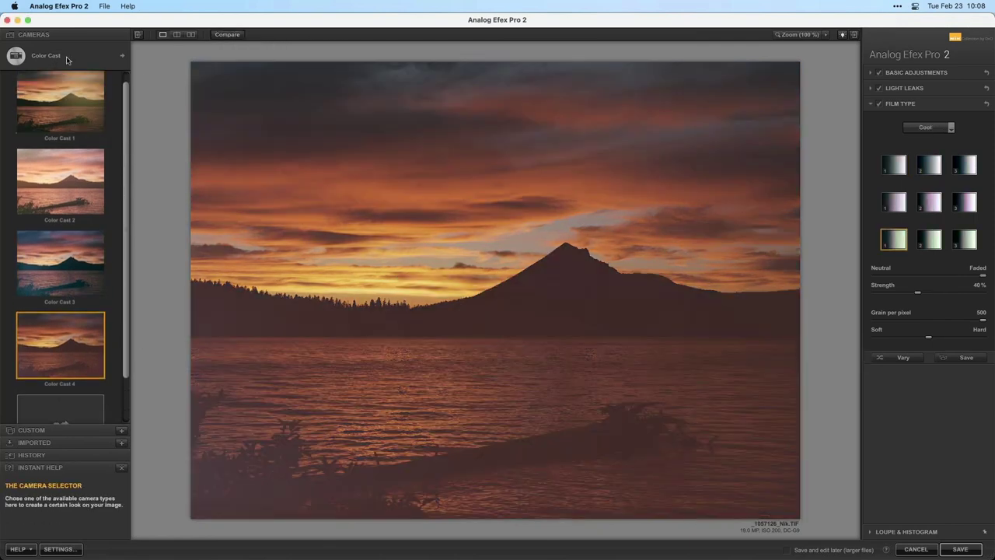
# Switch to the Motion tool combination, apply the Motion 2 preset and reduce its rotate blur strength to 254° on the image
pyautogui.click(69, 59)
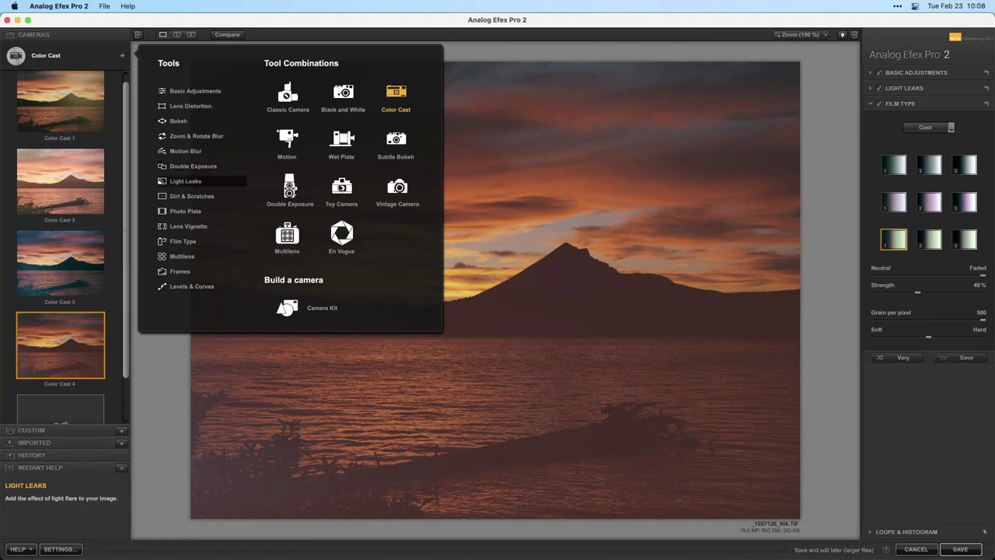
pyautogui.click(287, 138)
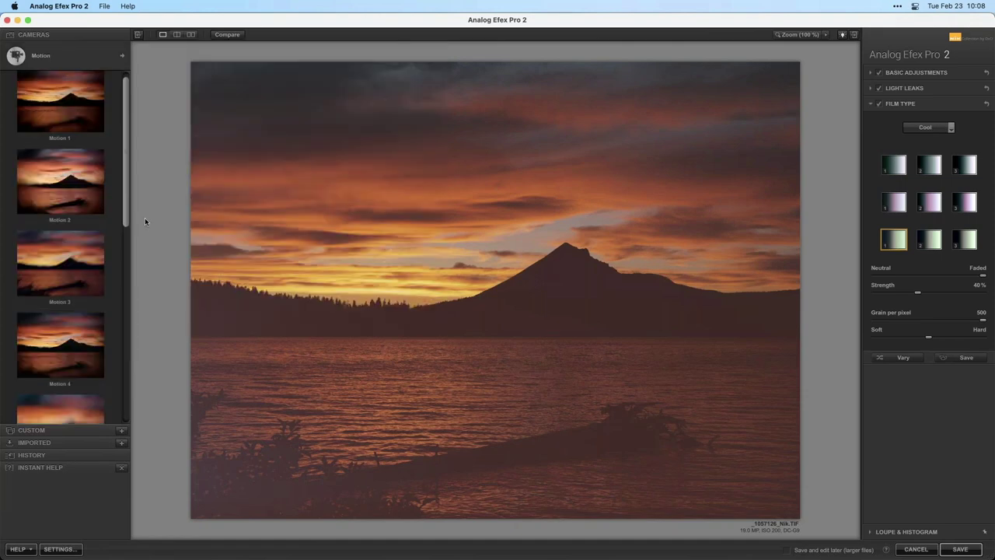
pyautogui.click(81, 184)
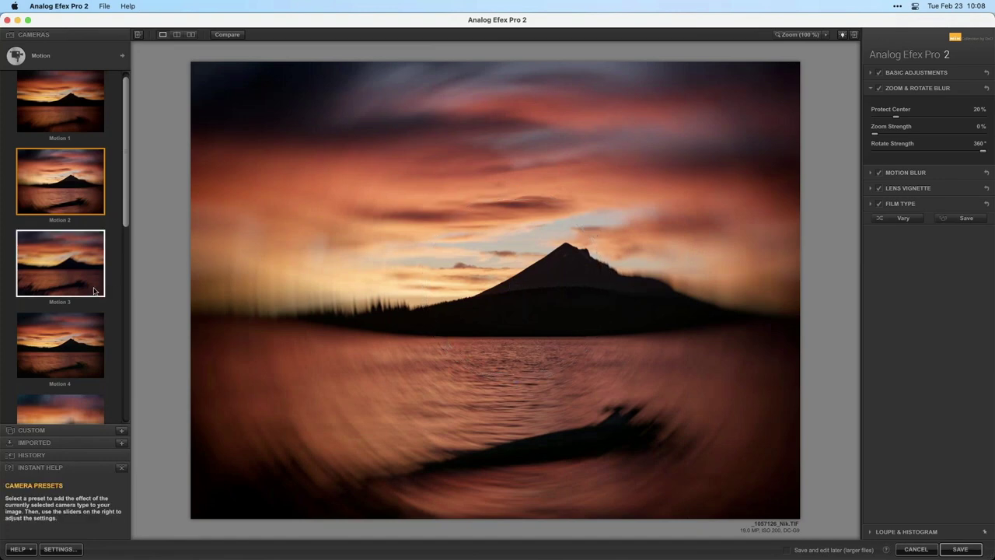
pyautogui.moveTo(406, 295)
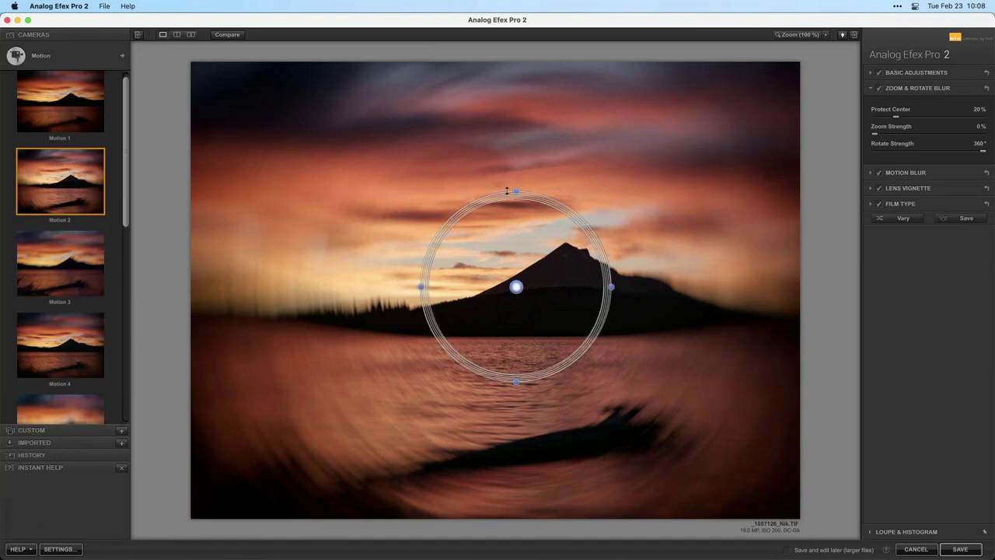
pyautogui.moveTo(517, 192); pyautogui.dragTo(289, 242)
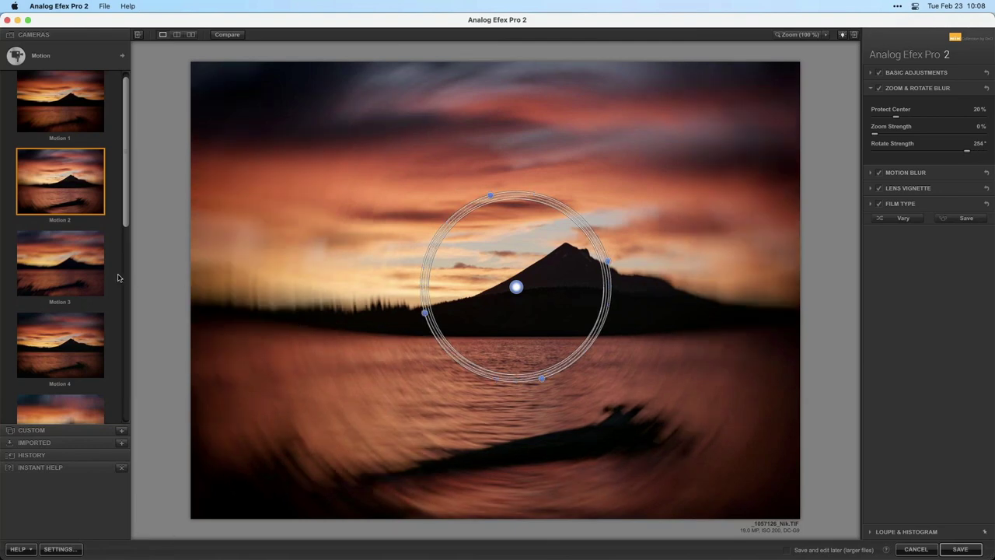
pyautogui.scroll(-1, 81, 188)
pyautogui.scroll(-3, 81, 188)
# Switch to the Wet Plate tool combination, apply the Wet Plate 3 preset and look through the other Wet Plate presets
pyautogui.click(78, 55)
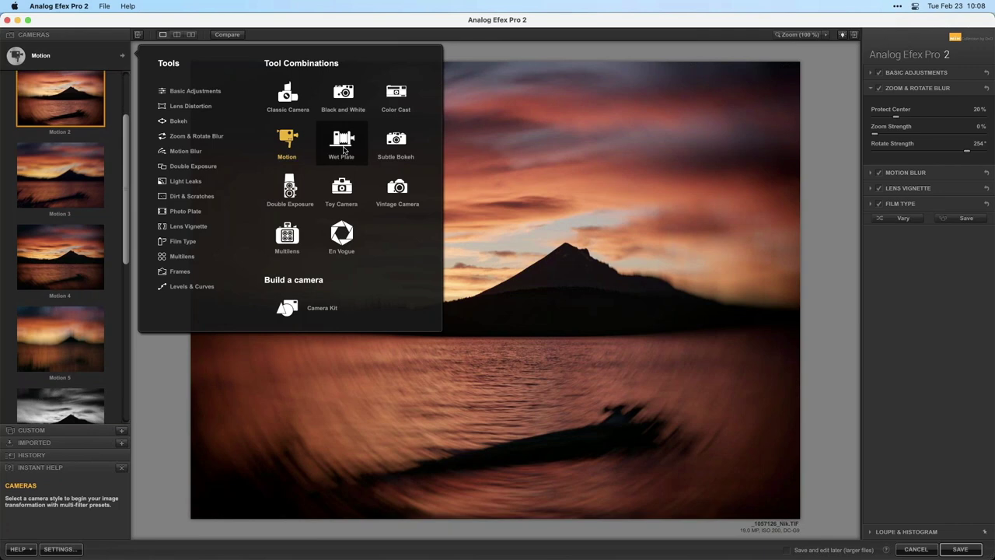
pyautogui.click(343, 147)
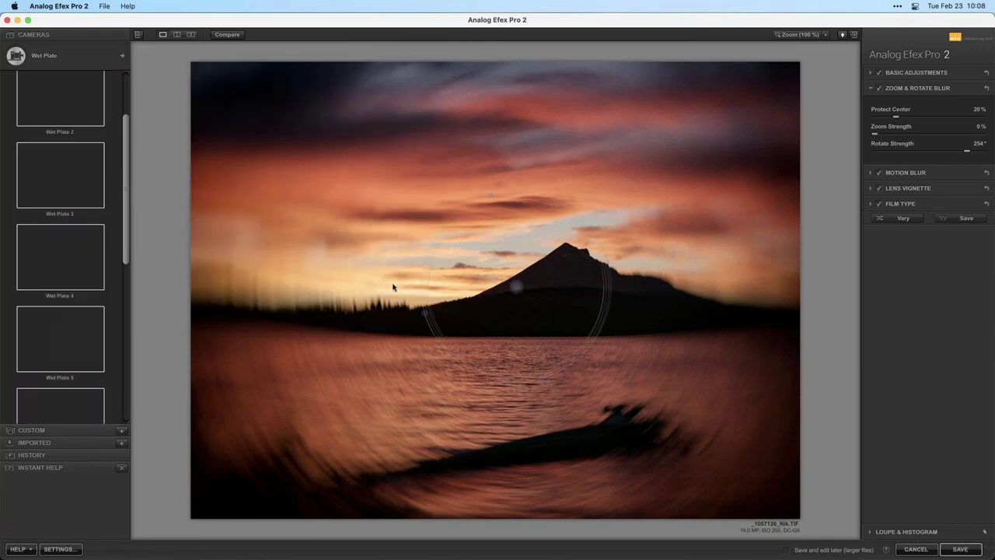
pyautogui.click(67, 189)
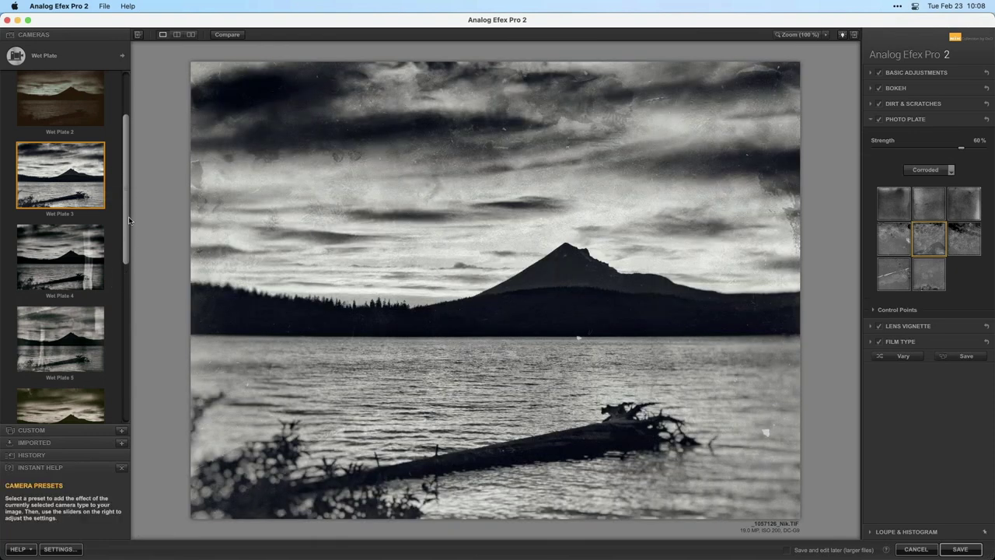
pyautogui.scroll(-5, 129, 265)
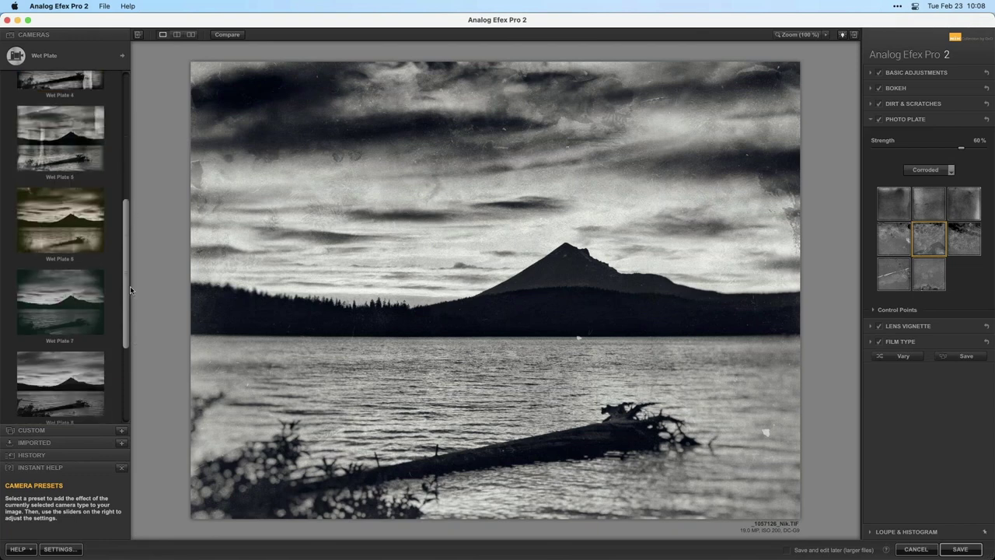
pyautogui.scroll(5, 128, 216)
# View the Subtle Bokeh presets, and try the Double Exposure 2, 4 and 5 presets from the Double Exposure tool combination
pyautogui.click(45, 55)
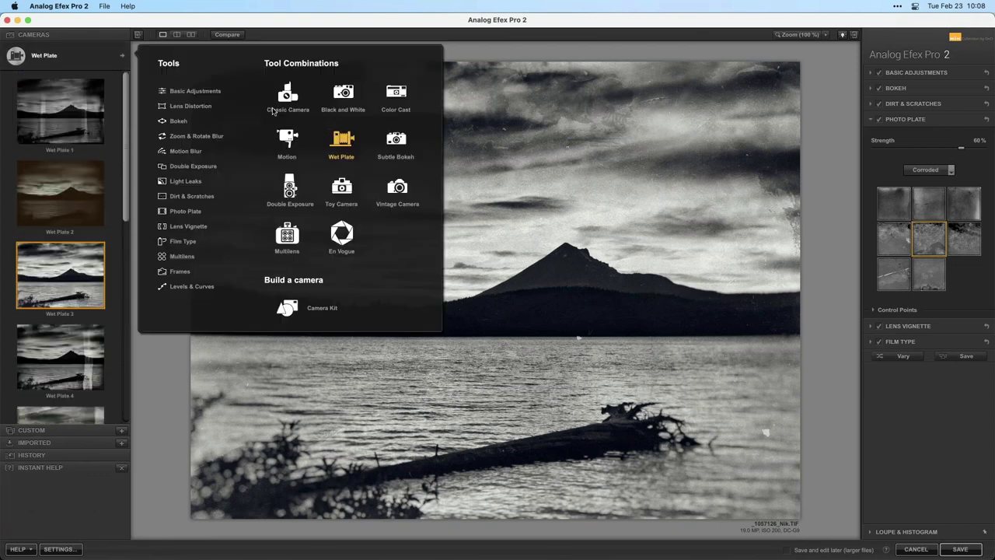
pyautogui.click(395, 144)
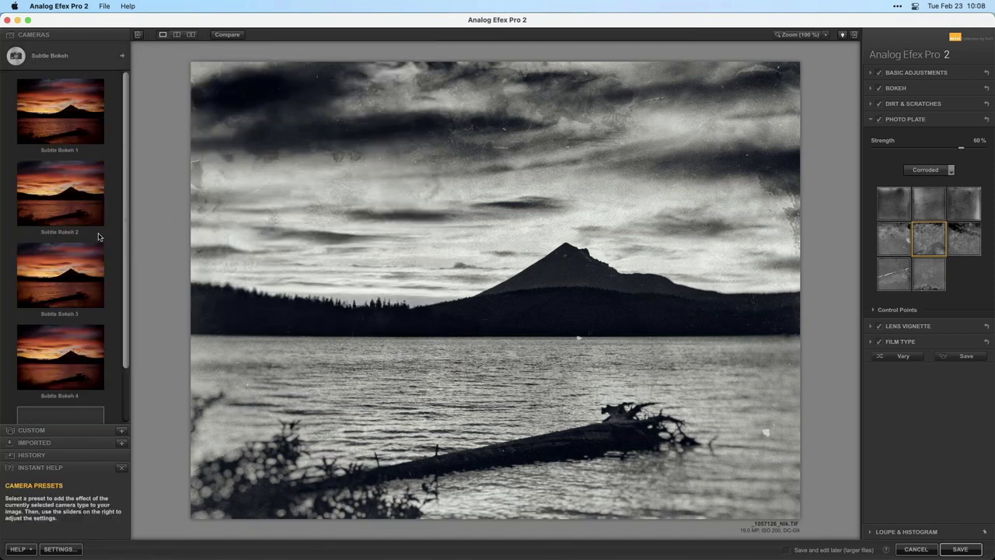
pyautogui.click(121, 56)
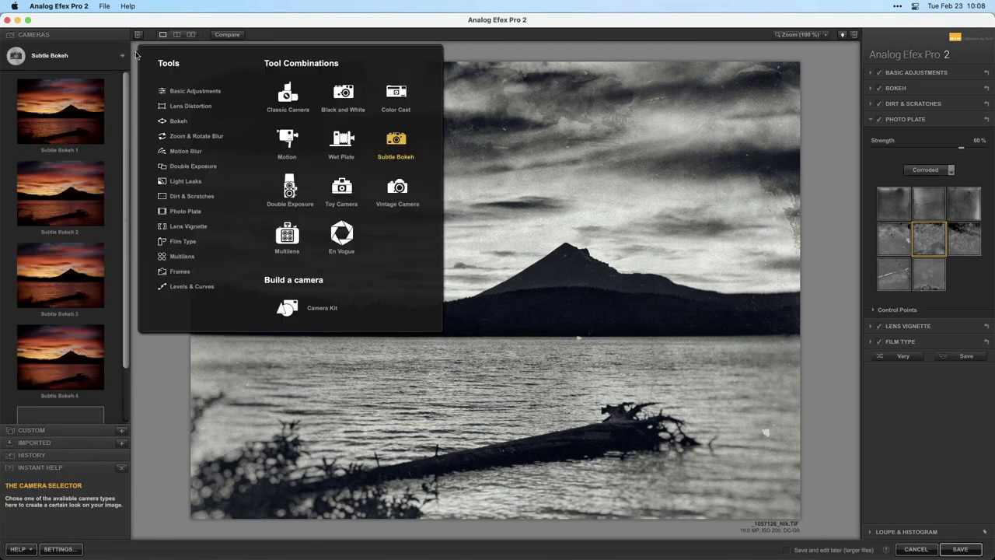
pyautogui.click(290, 191)
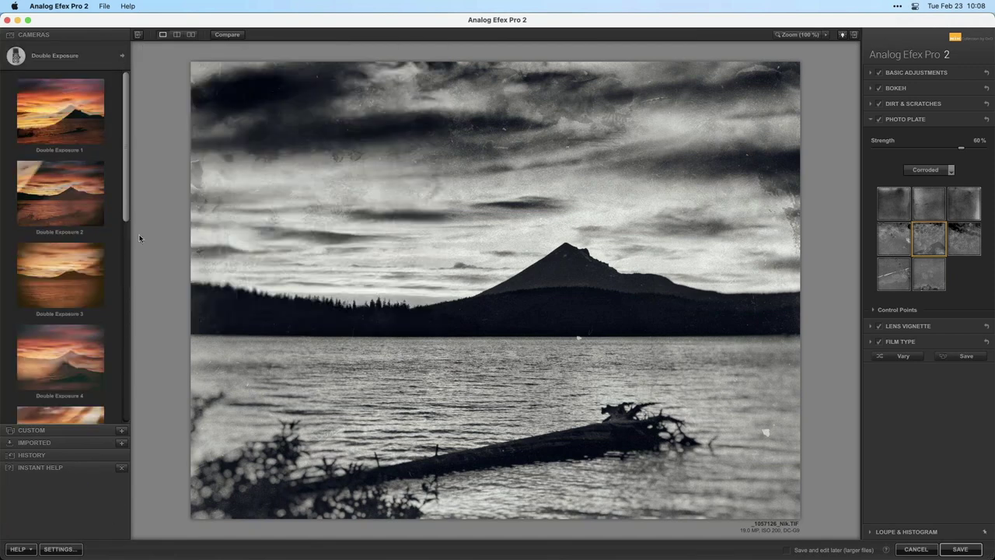
pyautogui.click(54, 188)
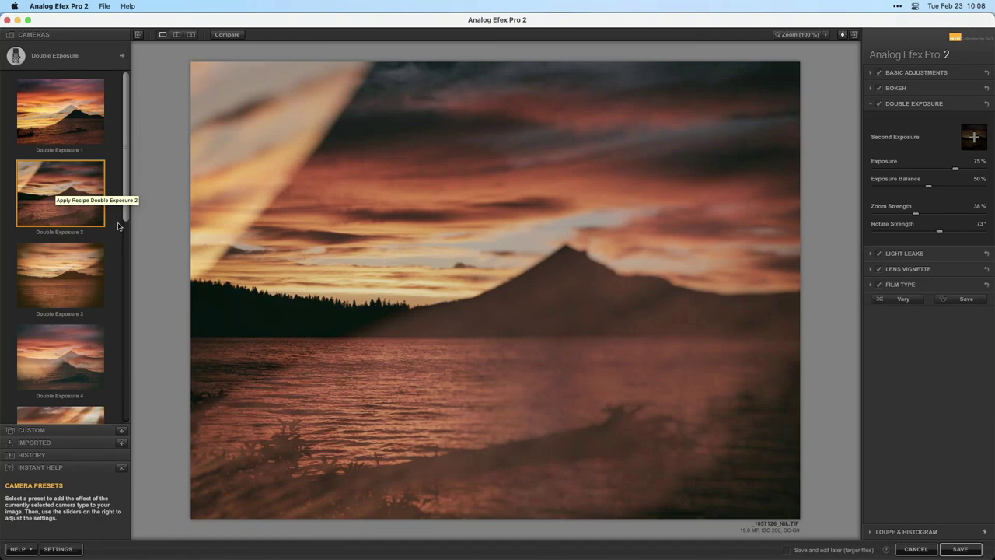
pyautogui.click(73, 352)
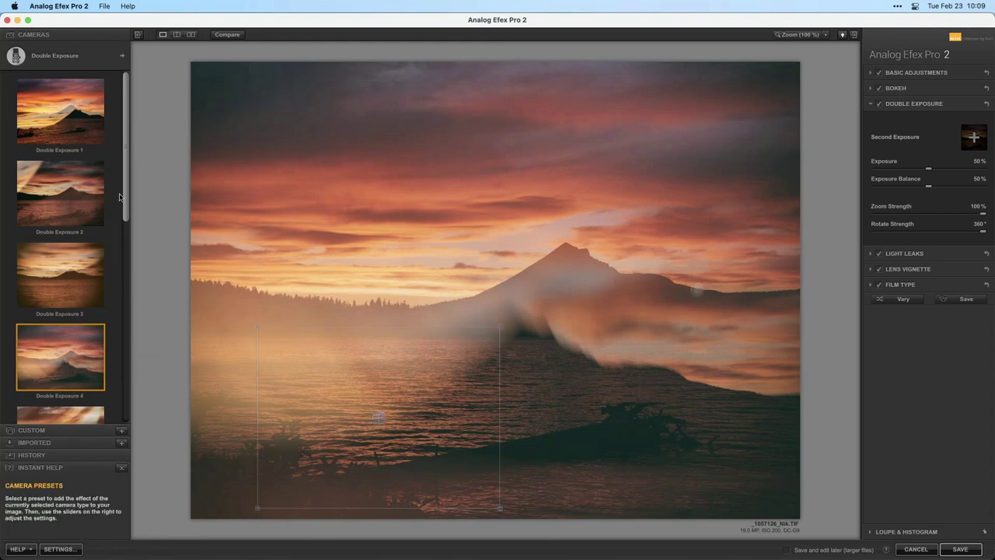
pyautogui.scroll(-6, 99, 249)
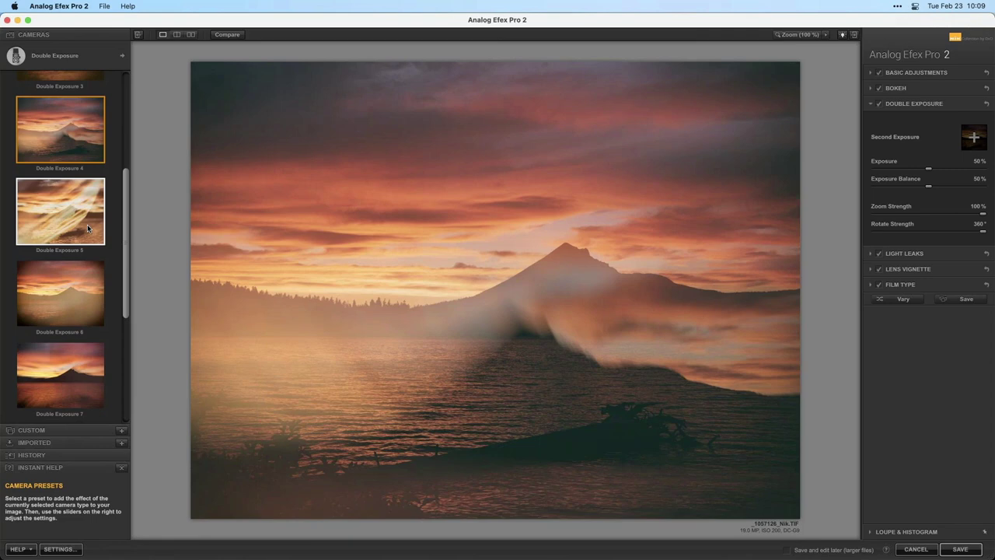
pyautogui.click(88, 228)
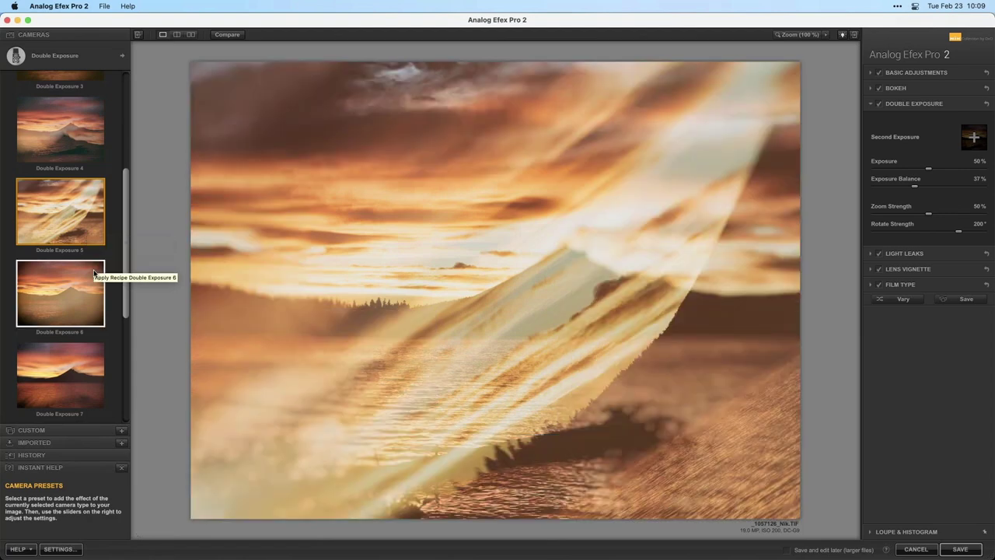
# Switch to the Multilens tool combination and apply the Multilens 5 preset to the photo
pyautogui.click(69, 62)
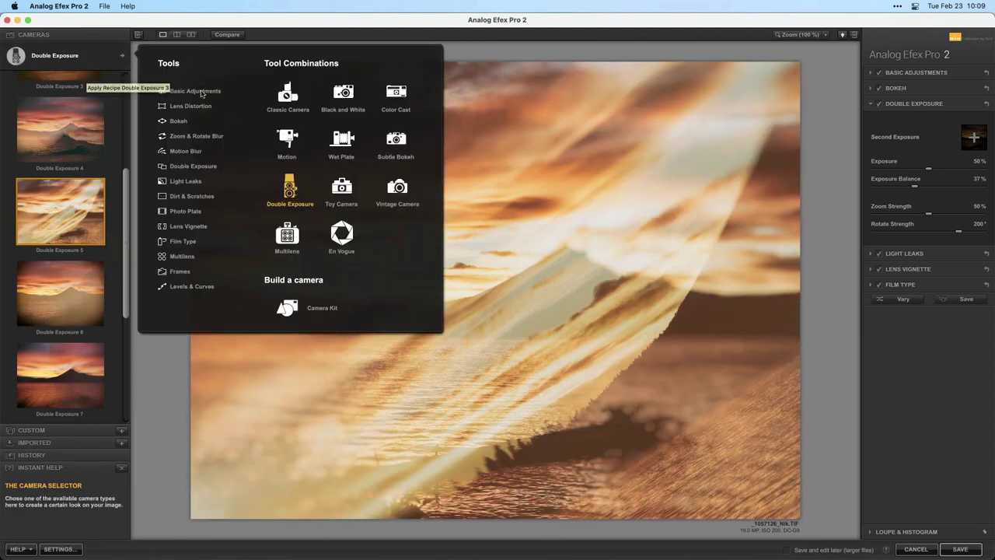
pyautogui.click(287, 233)
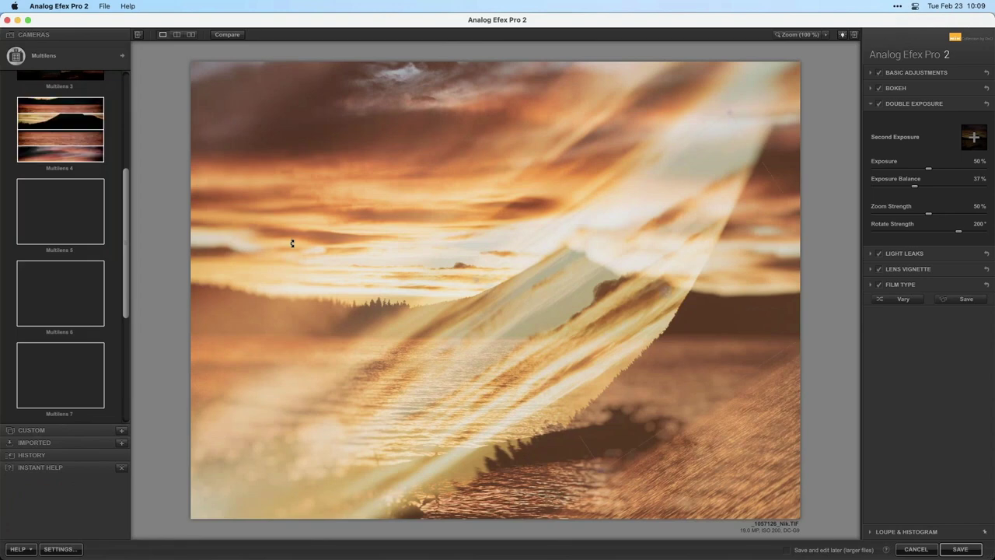
pyautogui.click(93, 212)
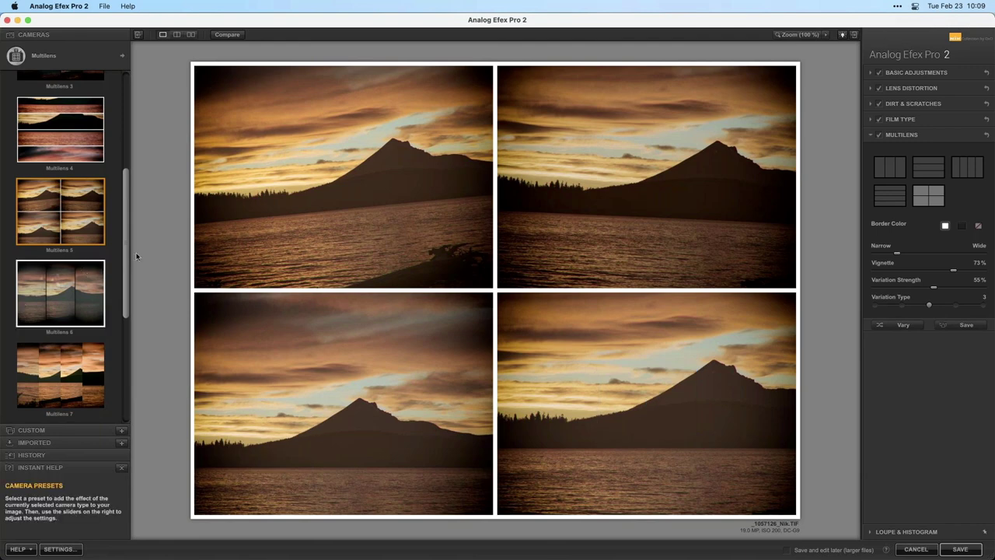
# Switch to the En Vogue tool combination and try its Double Exposure Streaked 4 and Good Vibrations 5 presets on the photo
pyautogui.scroll(-1, 128, 289)
pyautogui.moveTo(128, 289); pyautogui.dragTo(132, 199)
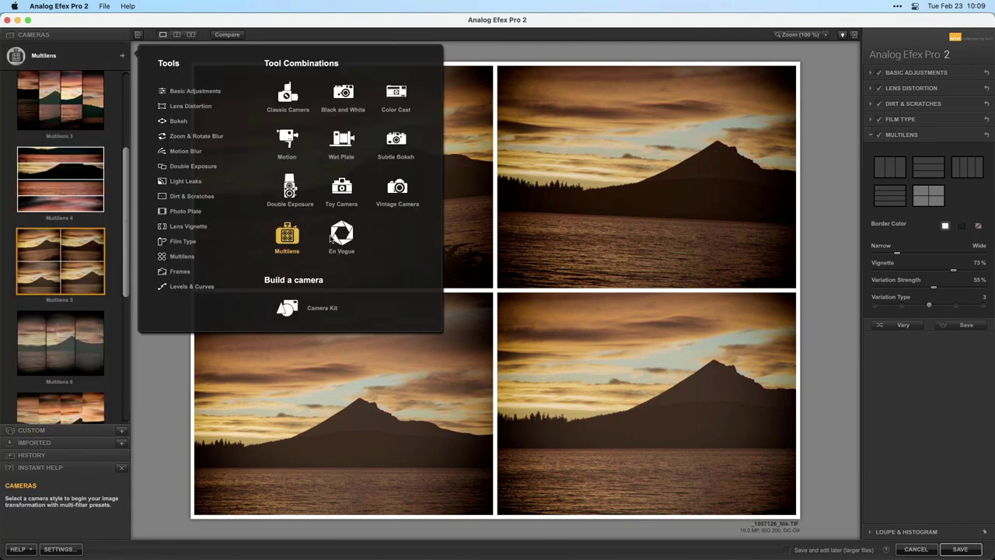
pyautogui.click(339, 236)
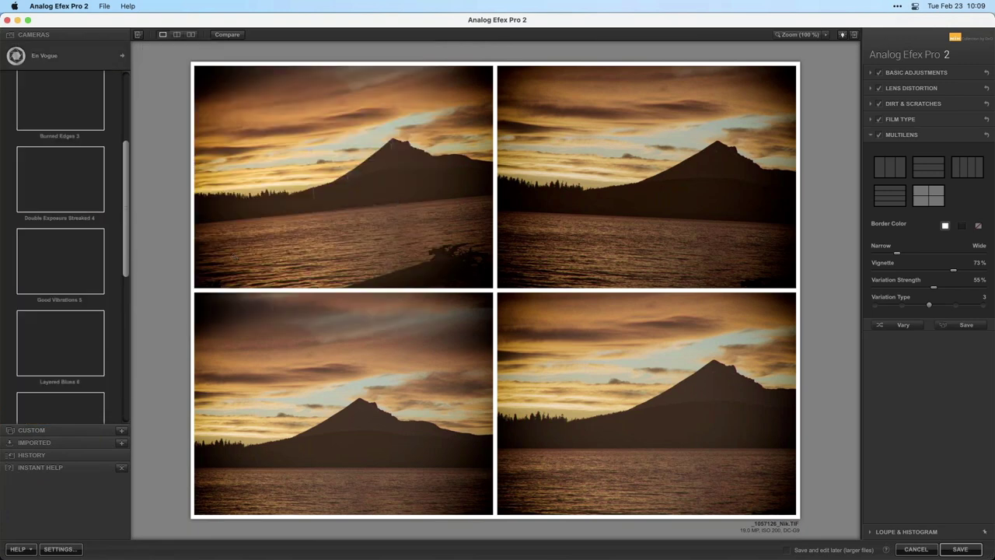
pyautogui.click(57, 189)
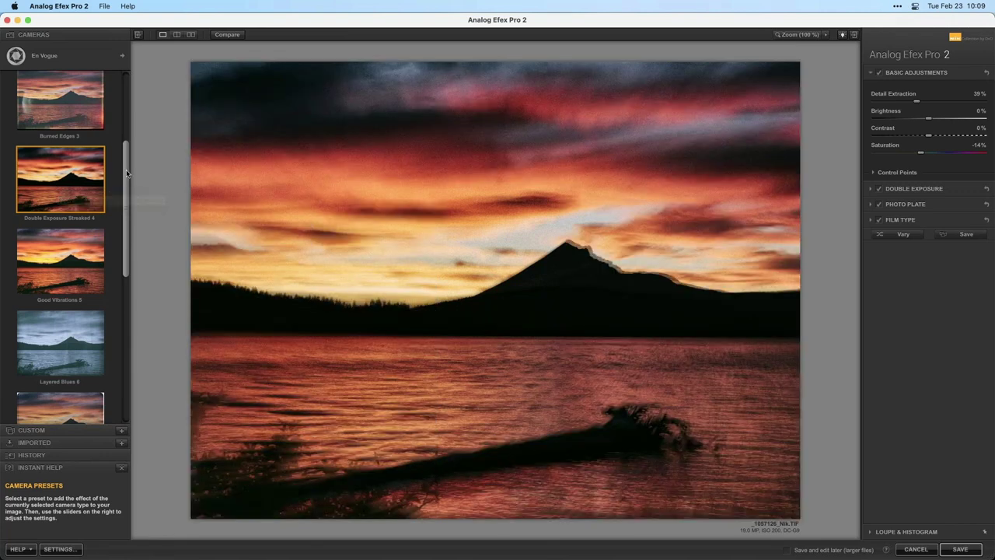
pyautogui.scroll(-2, 127, 188)
pyautogui.scroll(-1, 127, 188)
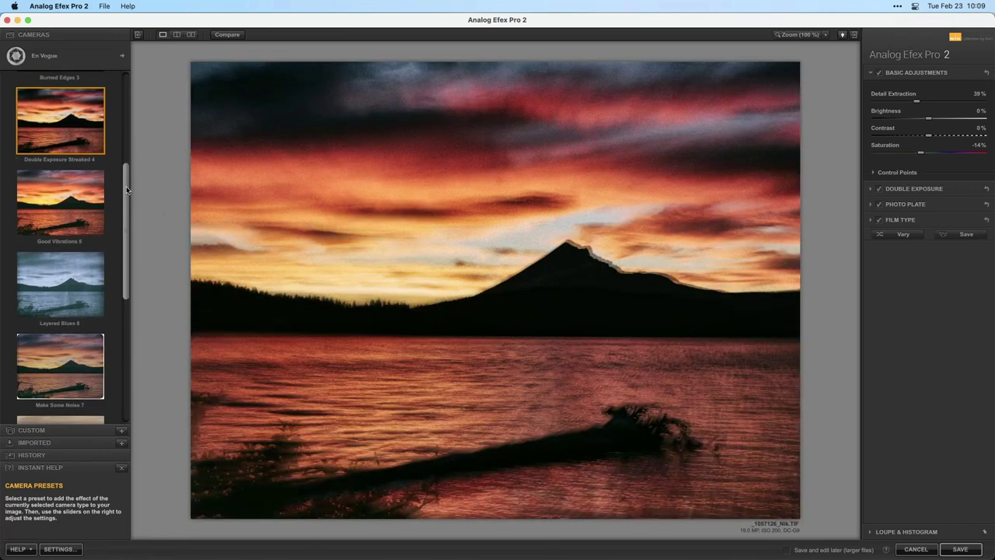
pyautogui.click(51, 204)
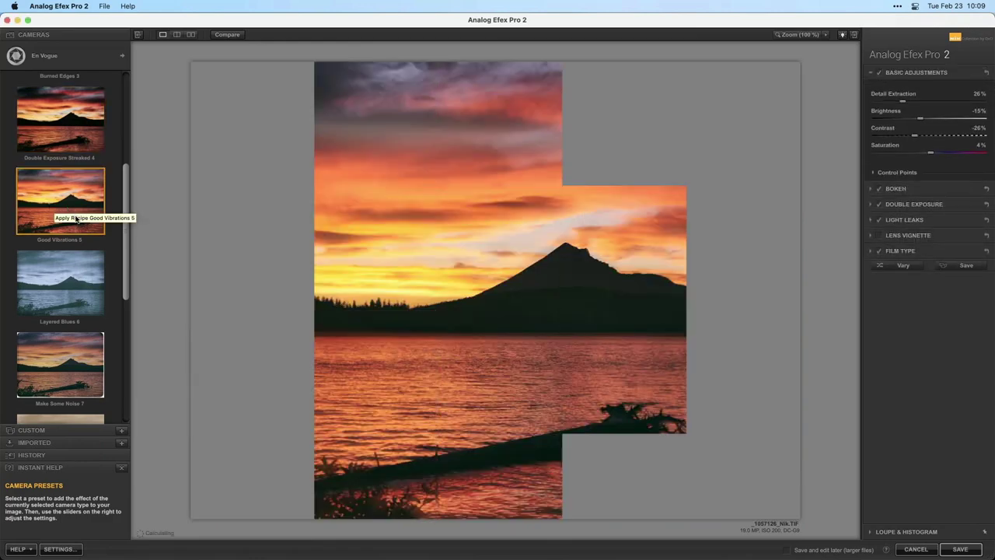
# Try the Rich Ferrotype 8 and Weathered Dry Plate 10 presets of the En Vogue combination
pyautogui.moveTo(129, 237); pyautogui.dragTo(125, 293)
pyautogui.click(77, 293)
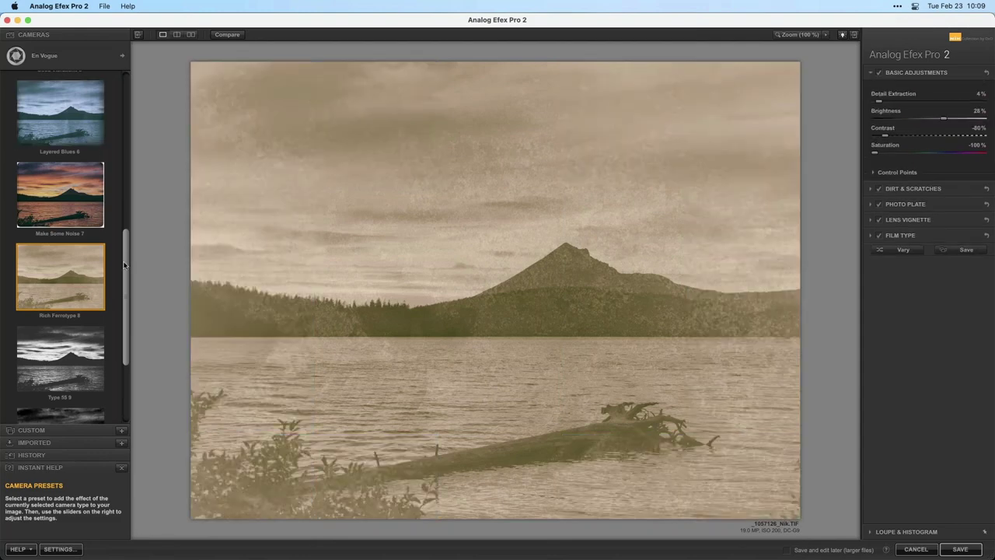
pyautogui.scroll(-3, 120, 293)
pyautogui.scroll(-2, 121, 293)
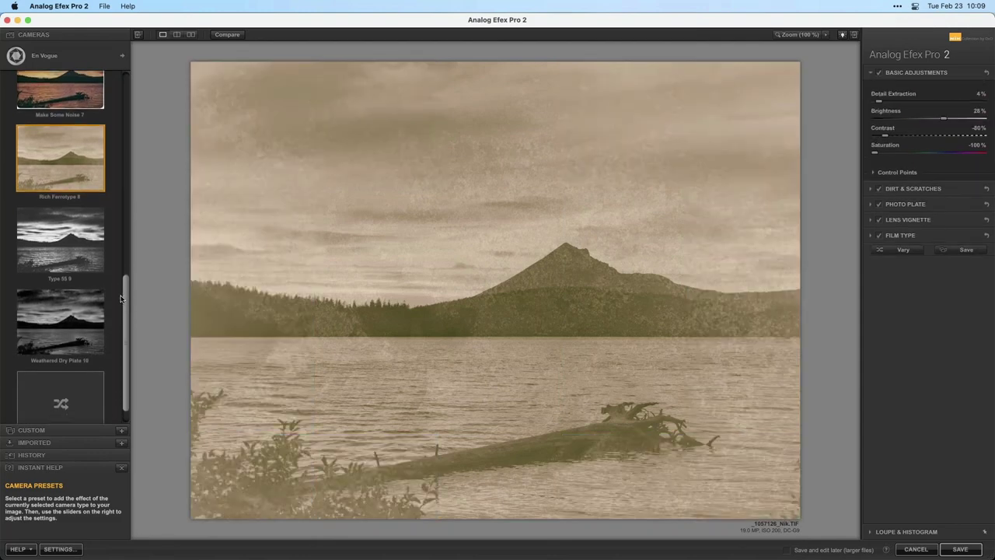
pyautogui.click(70, 304)
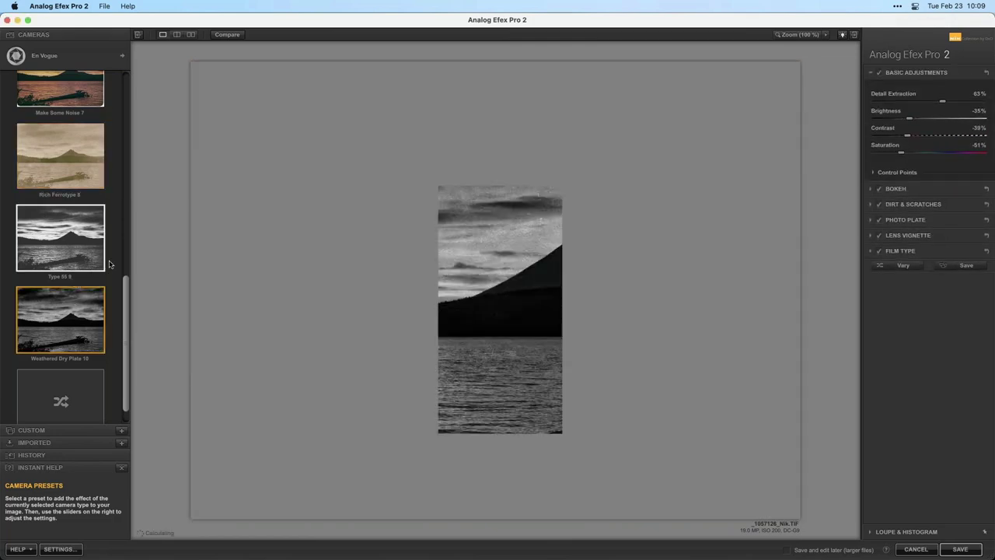
# Switch to the Classic Camera tool combination, apply the Classic Camera 3 preset and turn off its Dirt & Scratches effect
pyautogui.click(15, 55)
pyautogui.click(278, 98)
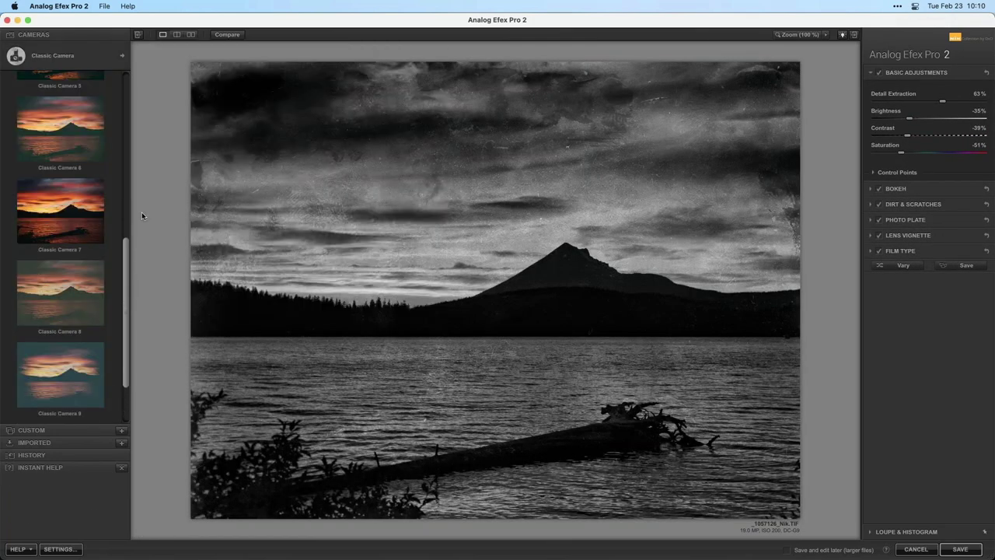
pyautogui.scroll(6, 77, 225)
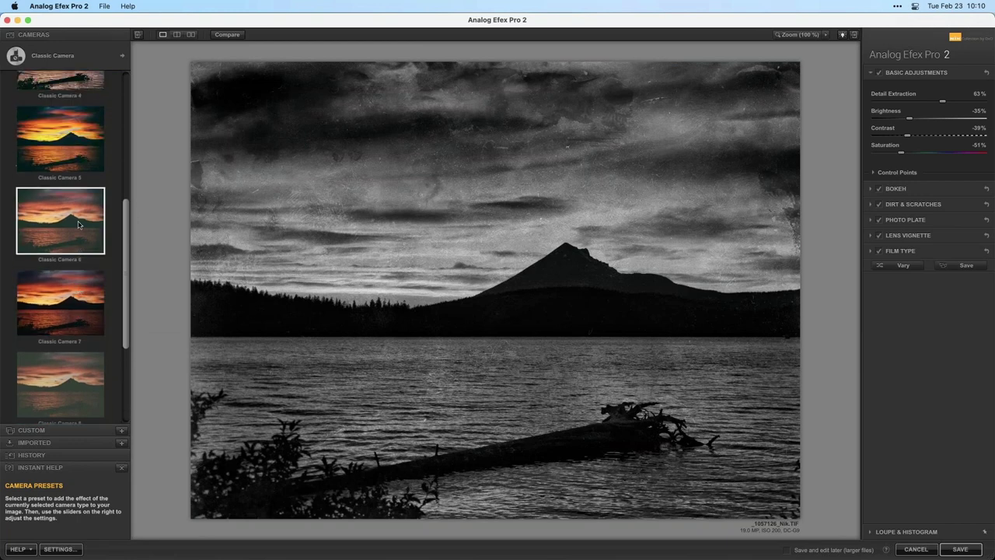
pyautogui.scroll(3, 87, 179)
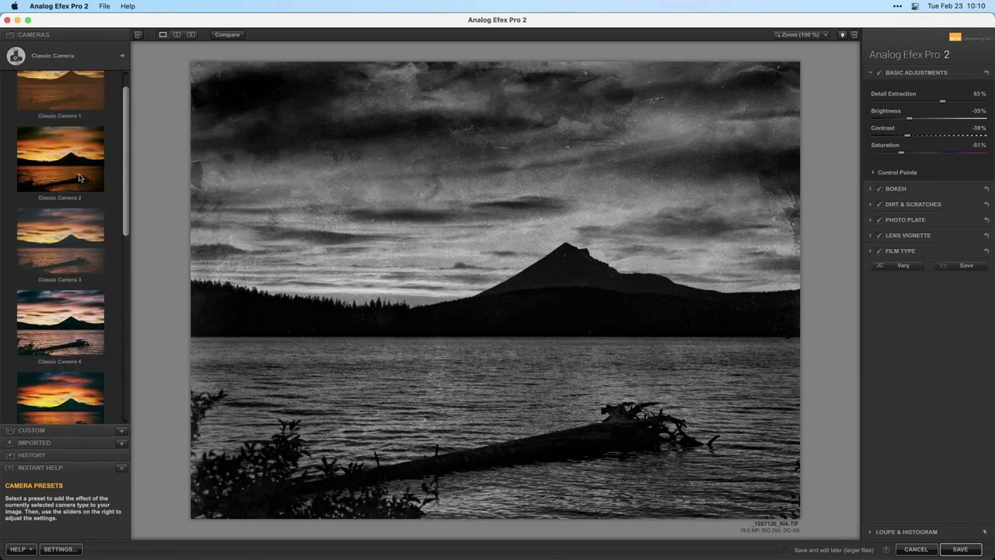
pyautogui.click(65, 261)
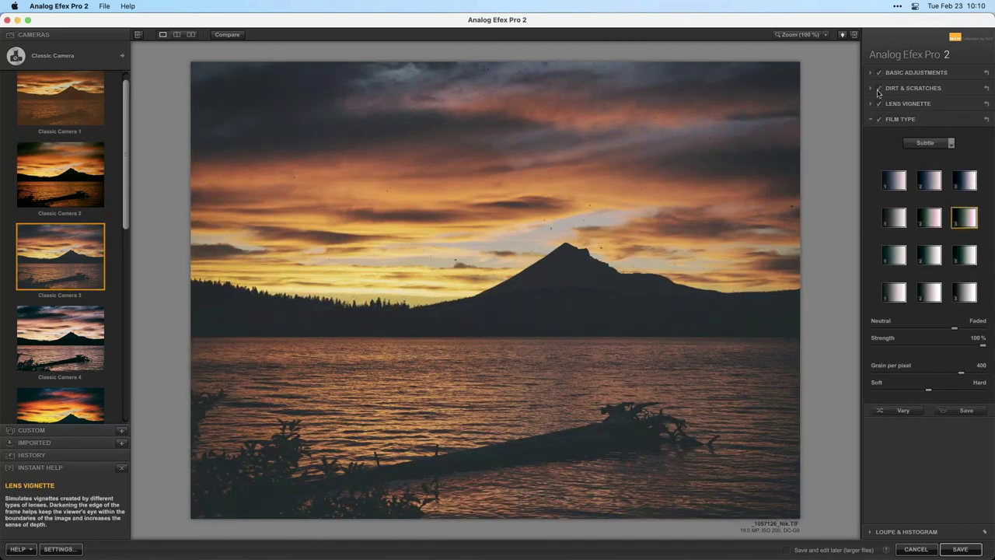
pyautogui.click(877, 89)
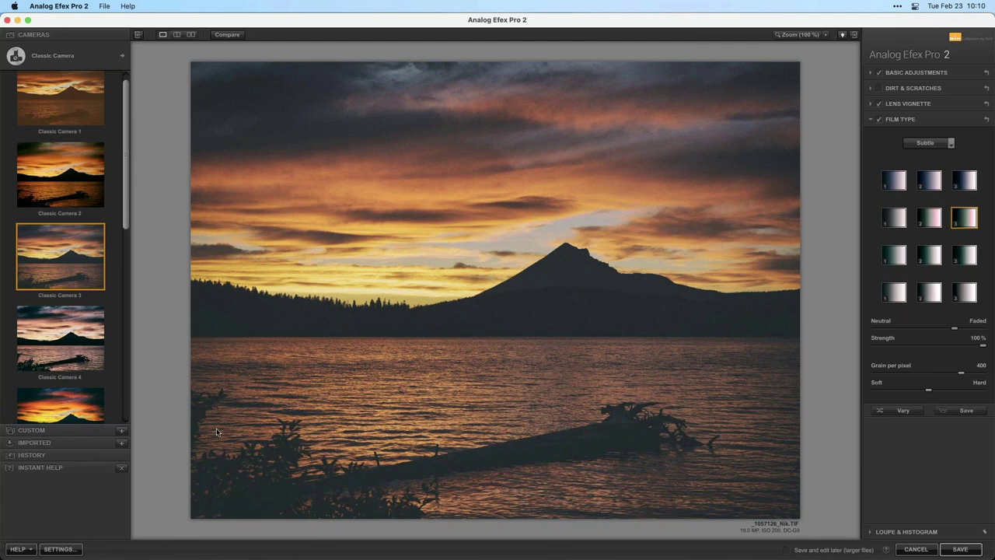
# Save the Analog Efex Pro 2 result and view the edited _1057126_Nik.TIF in DxO PhotoLab
pyautogui.moveTo(926, 99)
pyautogui.click(961, 549)
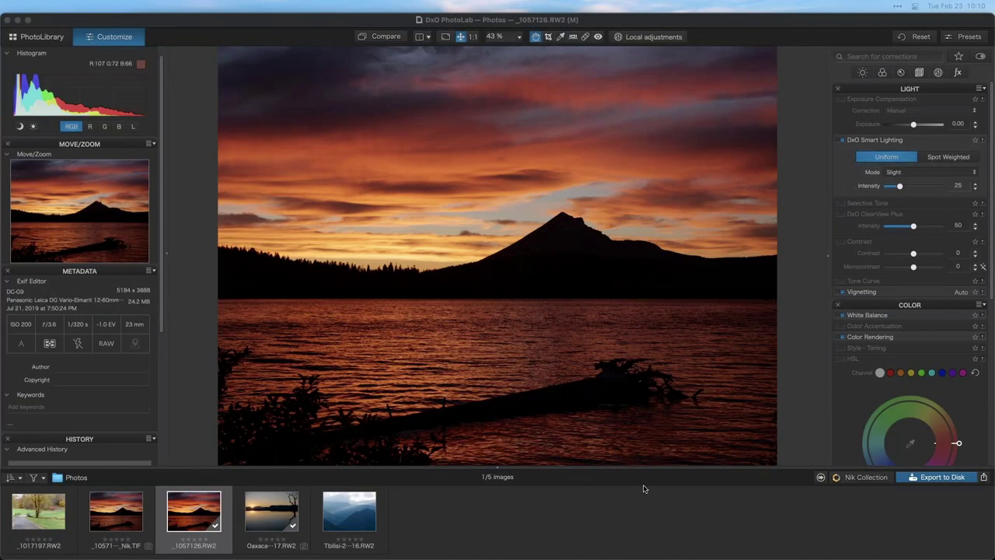
pyautogui.click(110, 510)
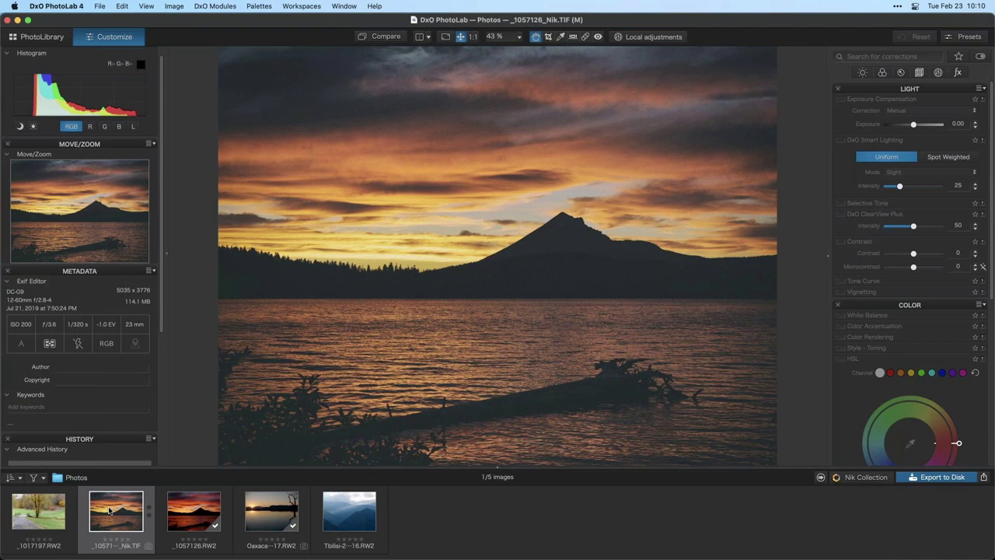
# Open _1017197.RW2 and shape its master tone curve into a gentle S, slightly lowering the shadows and raising the highlights
pyautogui.click(33, 513)
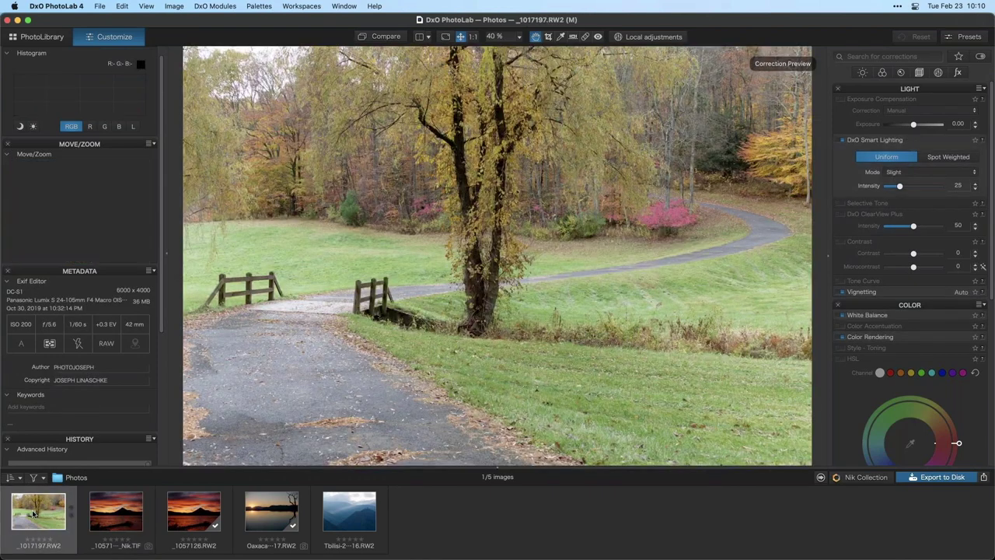
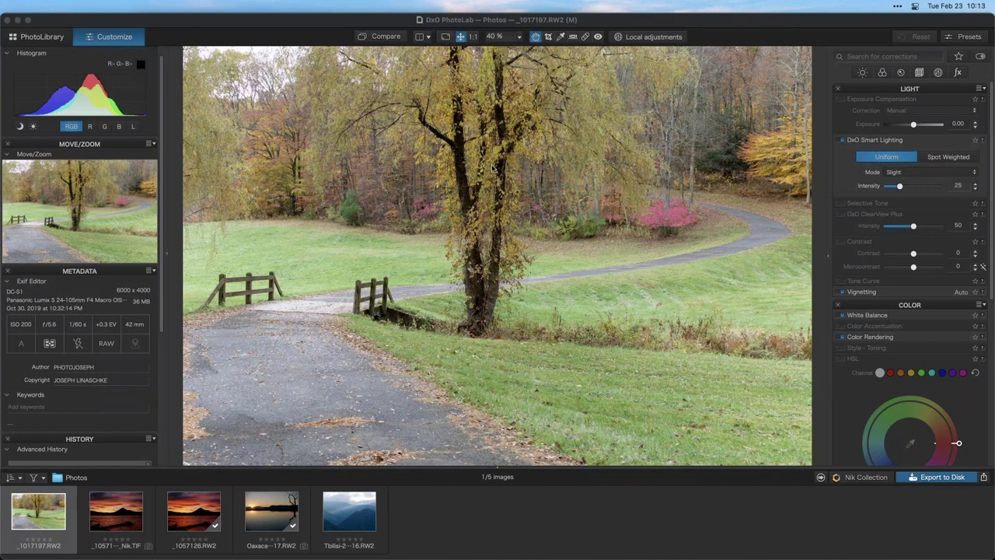
pyautogui.click(863, 73)
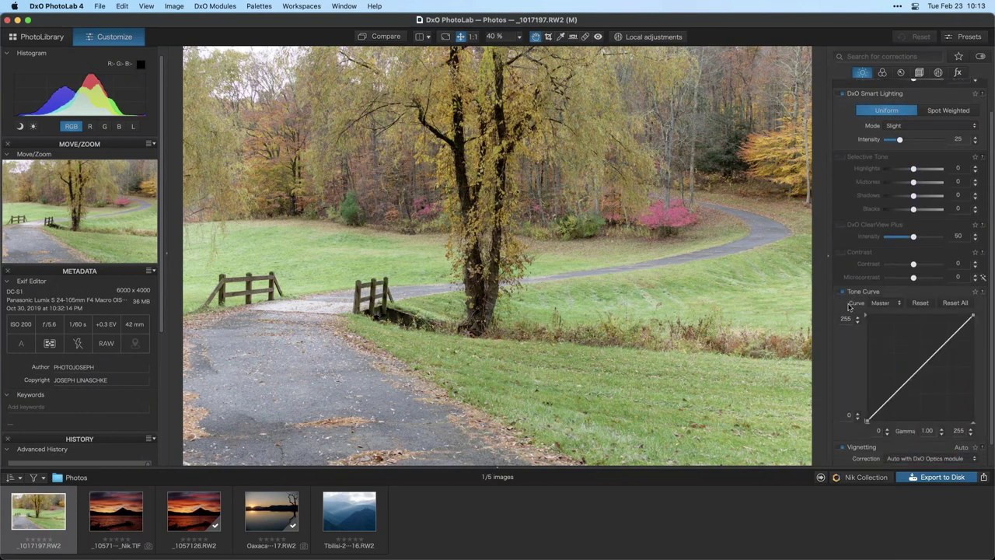
pyautogui.scroll(-2, 869, 327)
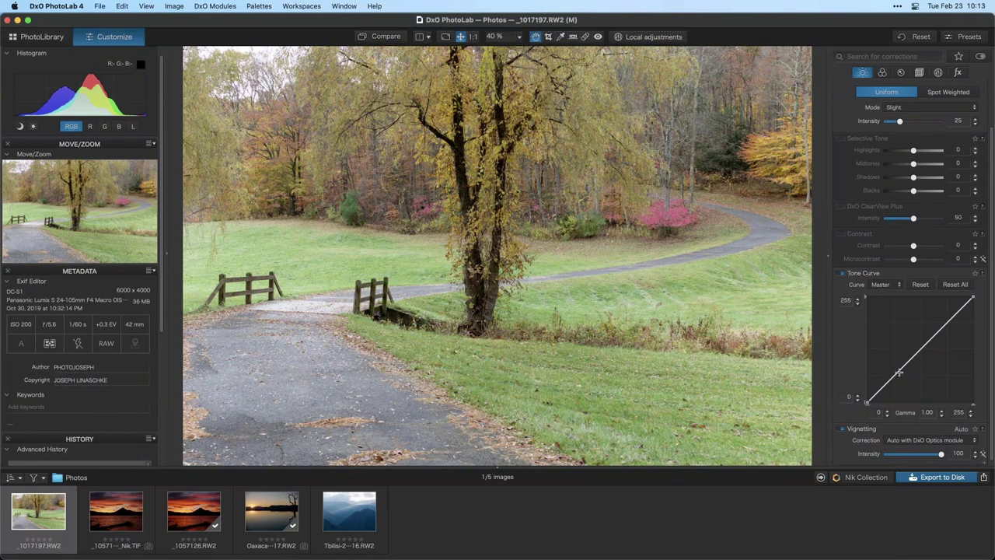
pyautogui.moveTo(899, 373); pyautogui.dragTo(900, 381)
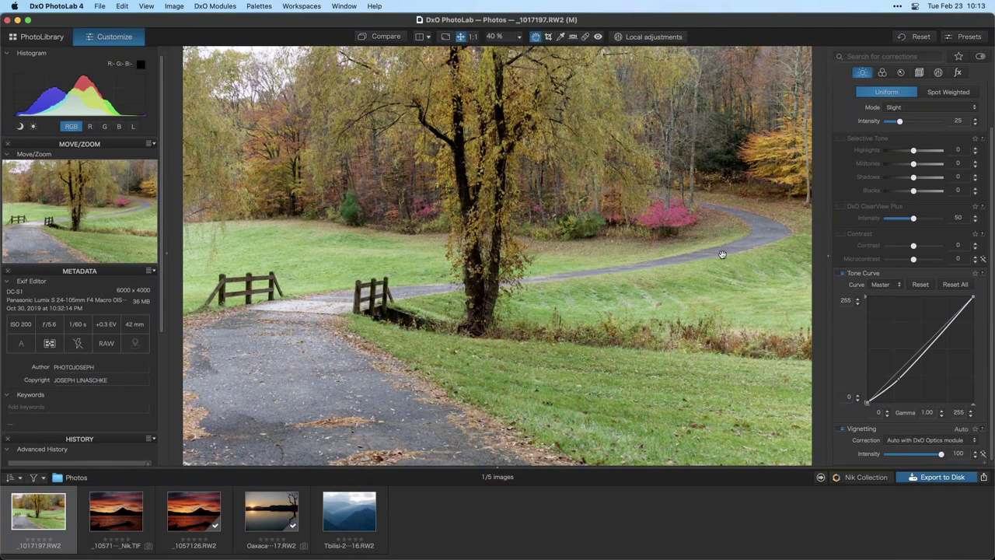
pyautogui.moveTo(899, 380); pyautogui.dragTo(904, 386)
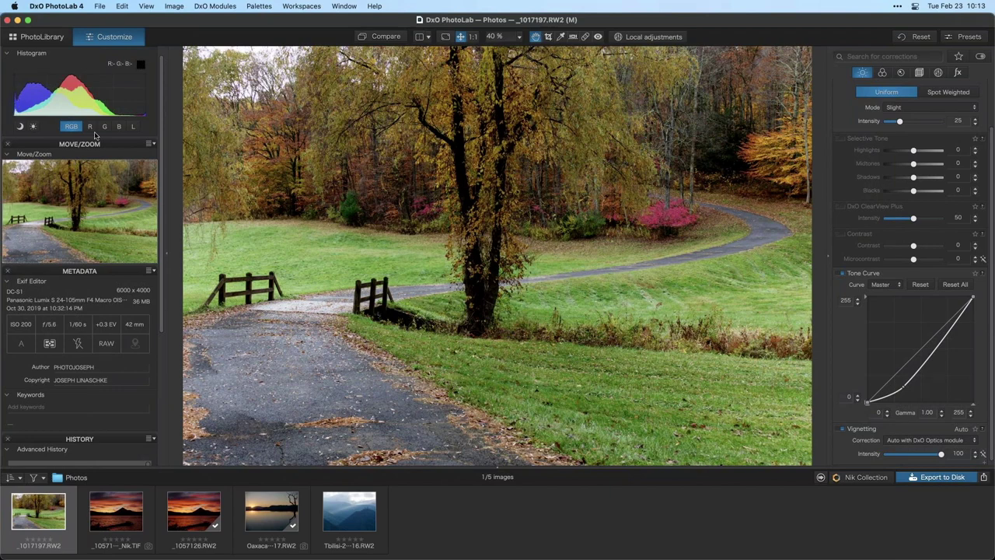
pyautogui.moveTo(903, 387)
pyautogui.mouseDown()
pyautogui.moveTo(894, 376)
pyautogui.moveTo(897, 384)
pyautogui.mouseUp()
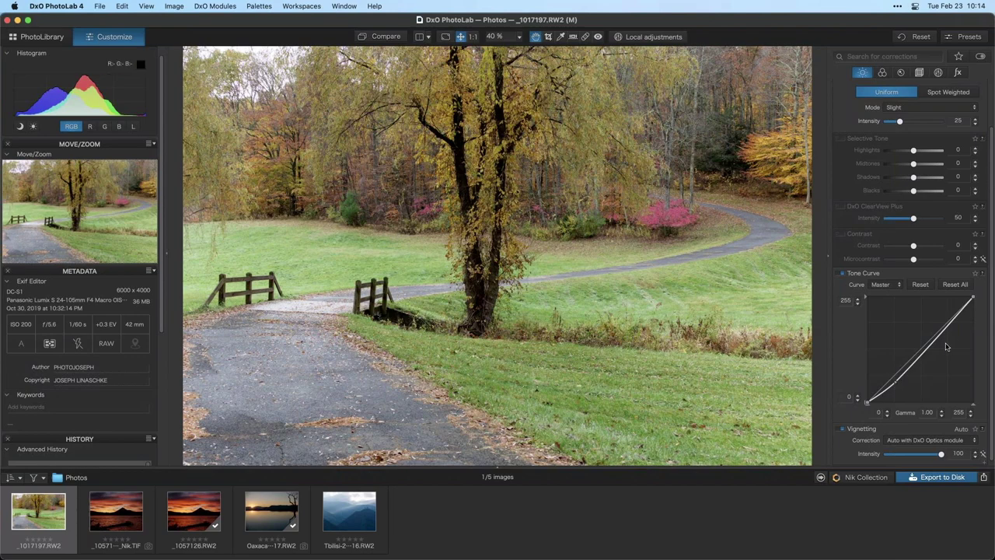
pyautogui.moveTo(943, 332); pyautogui.dragTo(946, 325)
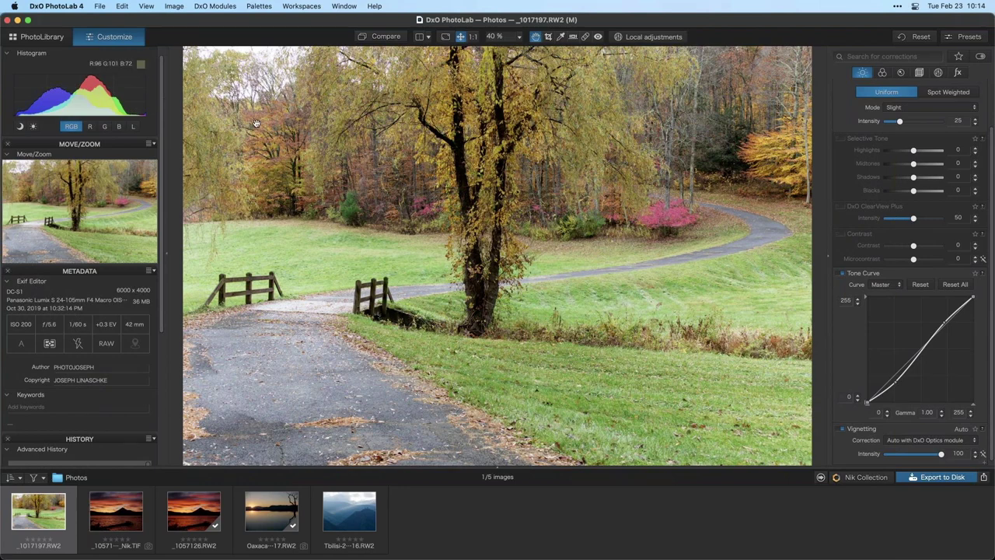
# Crop off the top of the photo with an Unconstrained ratio, to about 6023 × 3438 px
pyautogui.click(557, 37)
pyautogui.click(549, 38)
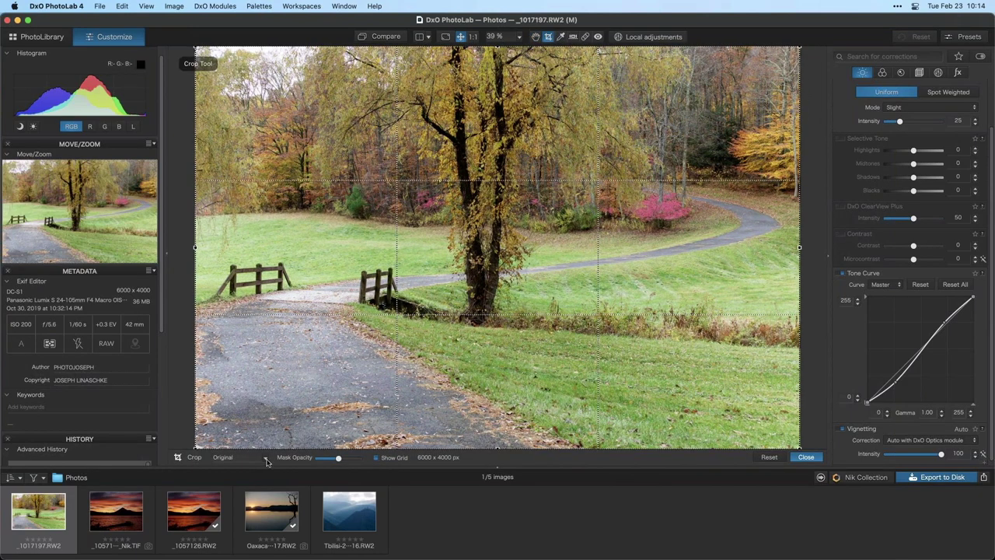
pyautogui.click(266, 462)
pyautogui.click(249, 476)
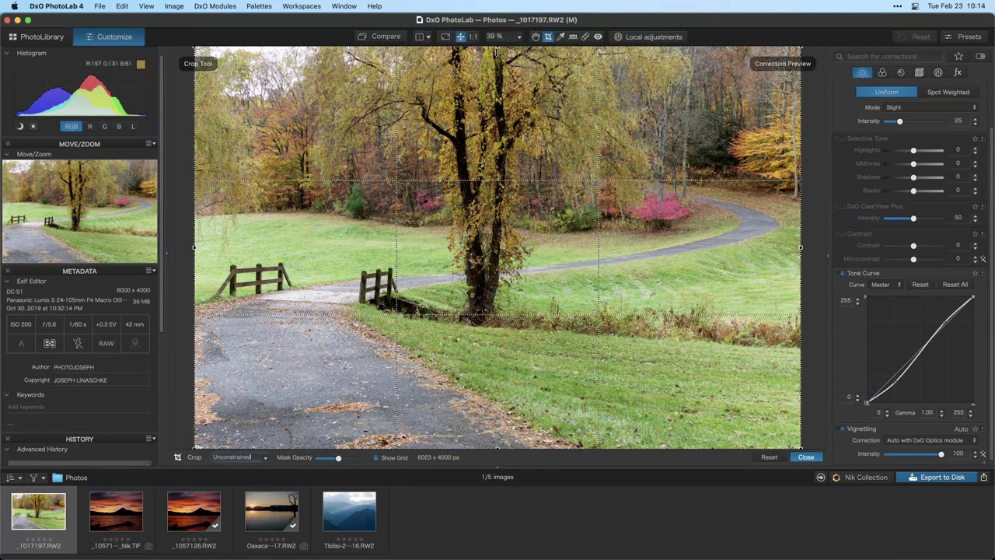
pyautogui.moveTo(496, 52); pyautogui.dragTo(493, 111)
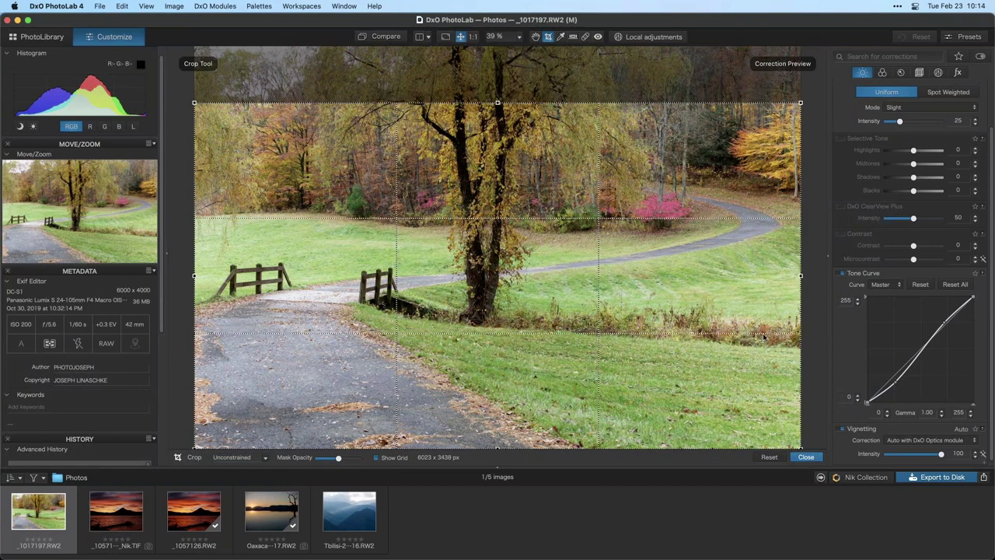
pyautogui.press('Return')
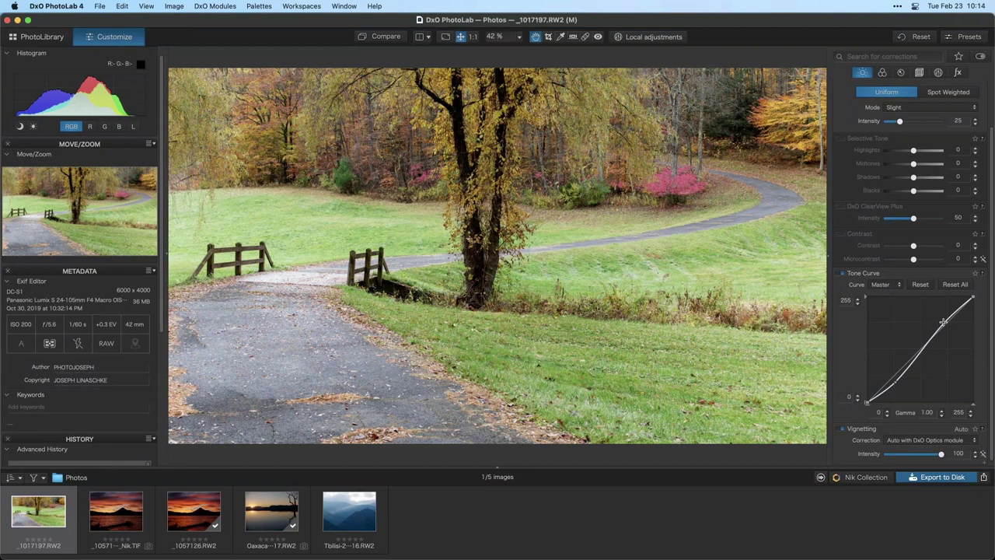
# Readjust the upper point of the master tone curve, trying a strong highlight boost before settling close to the diagonal
pyautogui.moveTo(945, 321); pyautogui.dragTo(943, 324)
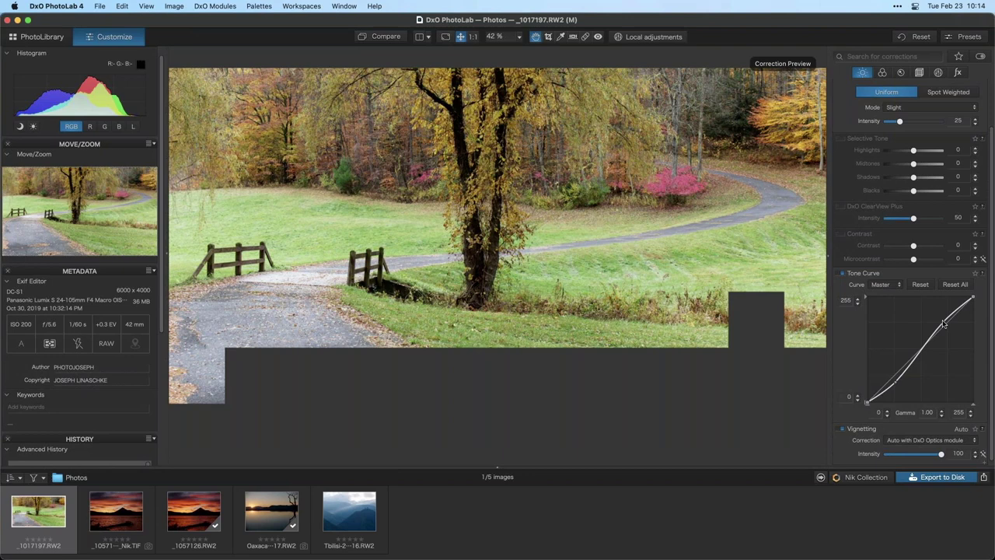
pyautogui.moveTo(945, 324); pyautogui.dragTo(944, 313)
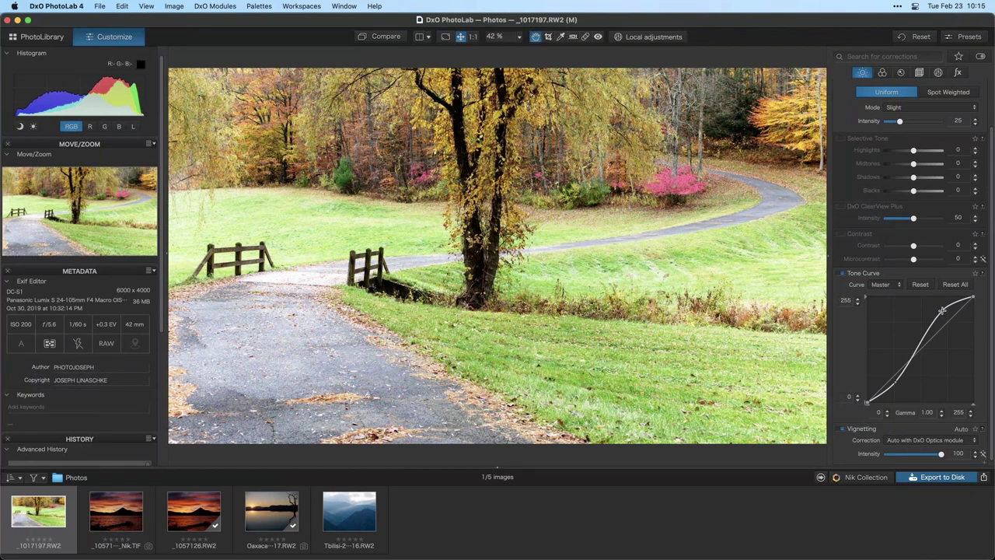
pyautogui.moveTo(942, 310); pyautogui.dragTo(952, 318)
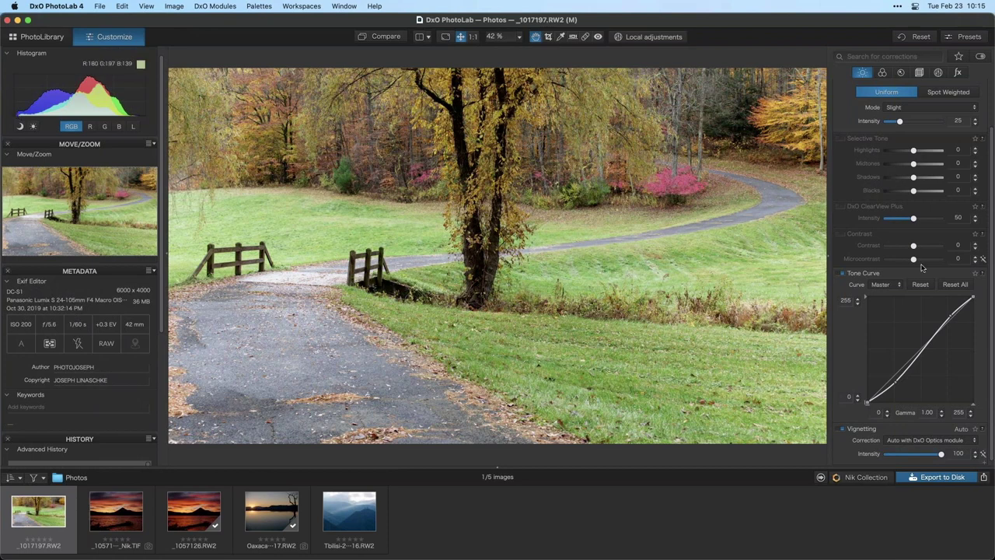
pyautogui.moveTo(950, 315); pyautogui.dragTo(952, 319)
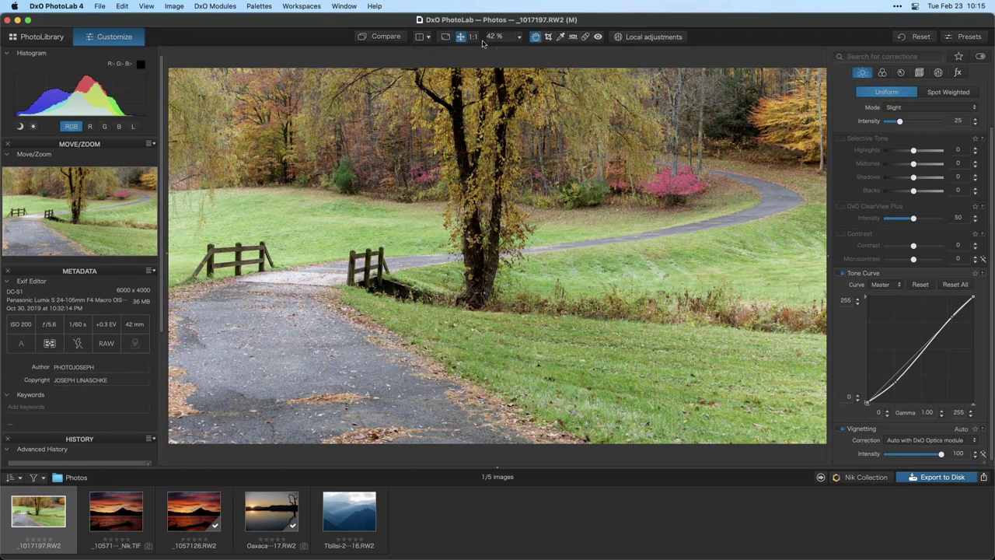
# Extend the crop back to the photo's top edge and inspect the pink bush beside the path at 100% zoom
pyautogui.click(548, 36)
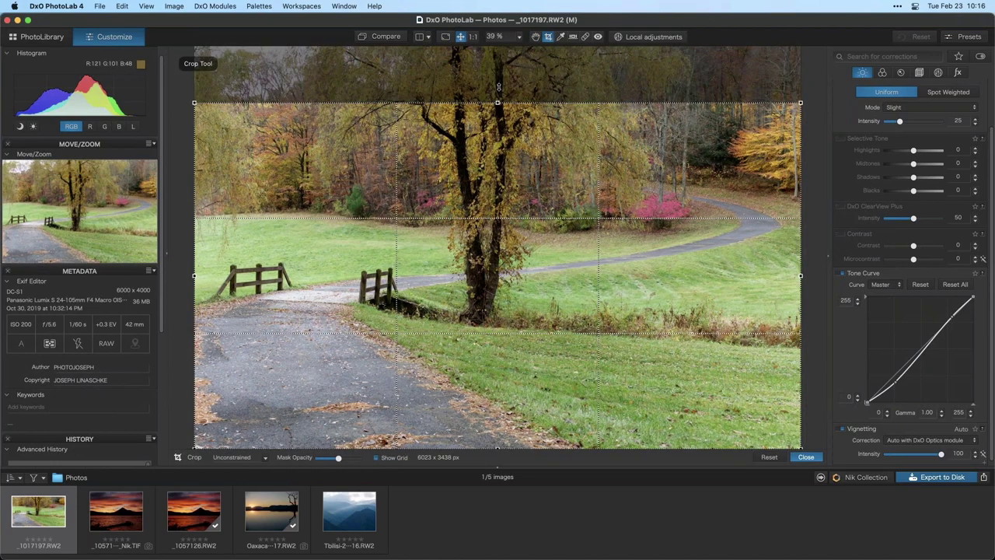
pyautogui.moveTo(498, 87); pyautogui.dragTo(498, 43)
pyautogui.press('Return')
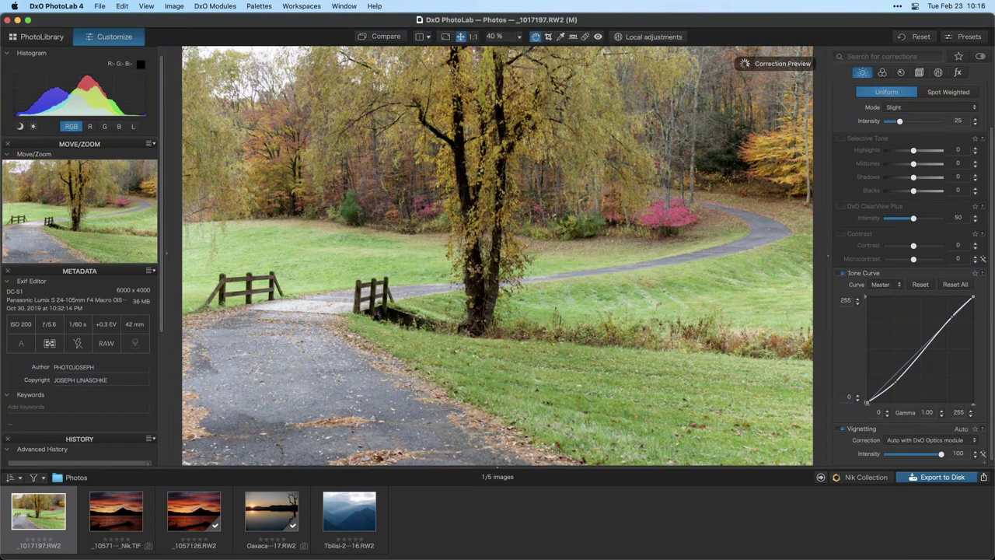
pyautogui.press('super+alt+0')
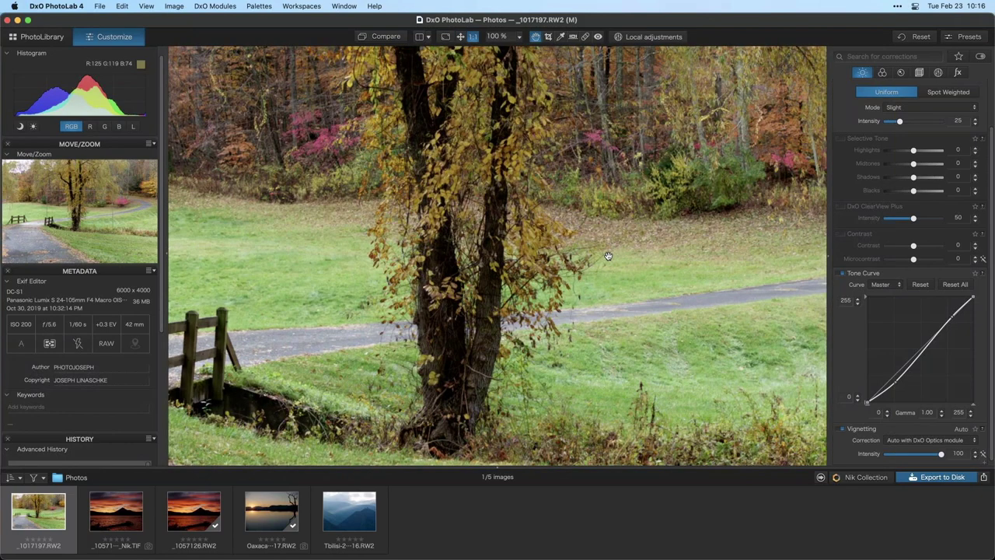
pyautogui.moveTo(608, 255); pyautogui.dragTo(496, 224)
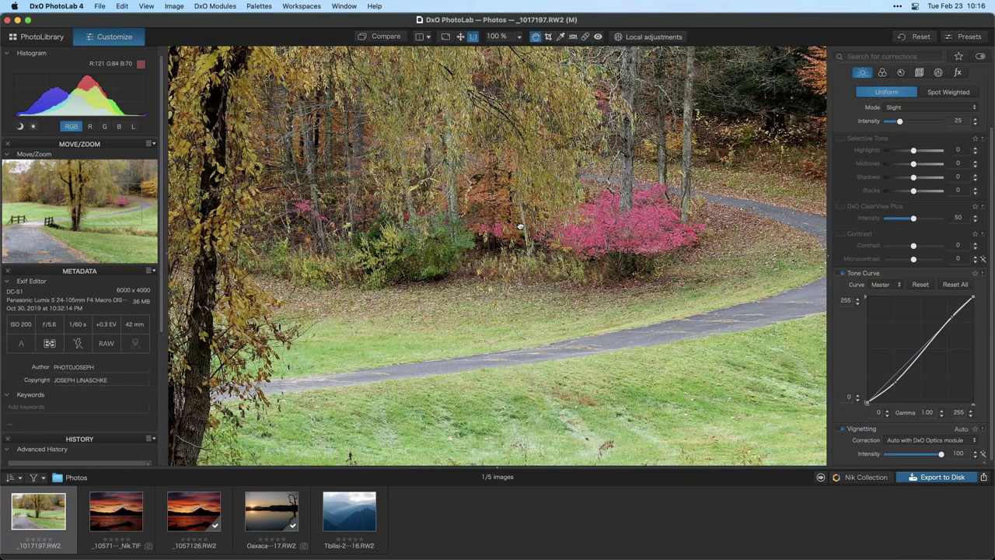
# Turn off the Lens Sharpness correction and inspect the trees, pink bush and winding path at 100% zoom
pyautogui.moveTo(520, 226); pyautogui.dragTo(455, 215)
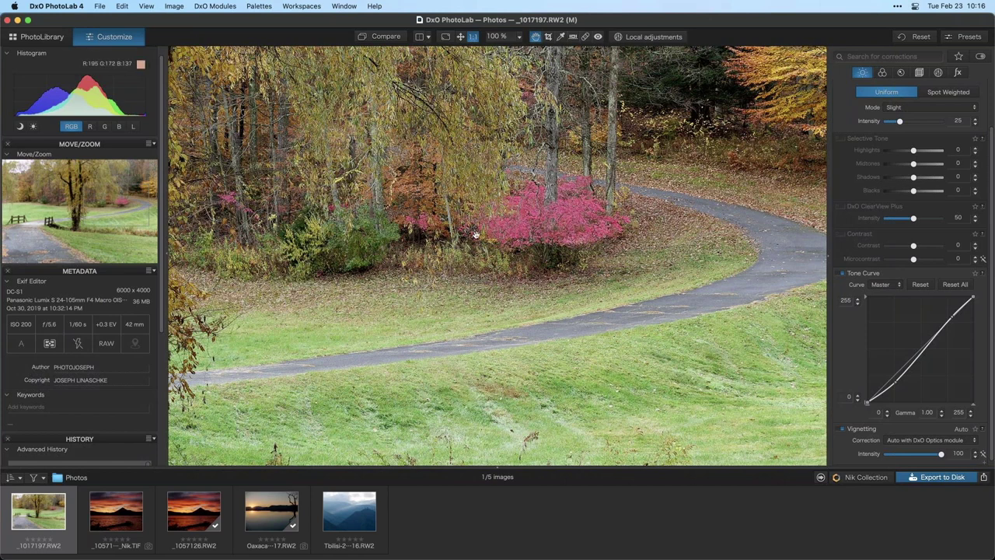
pyautogui.click(900, 73)
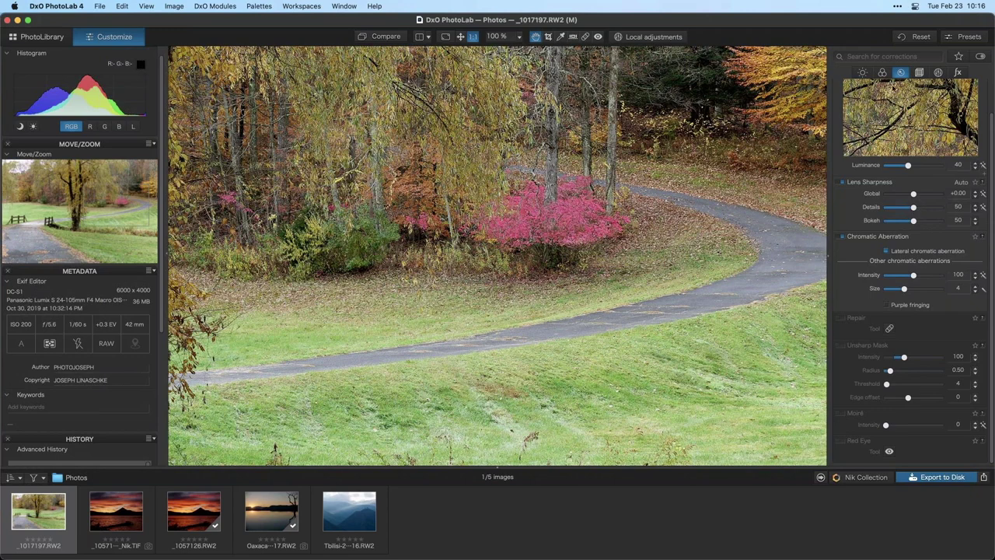
pyautogui.click(842, 184)
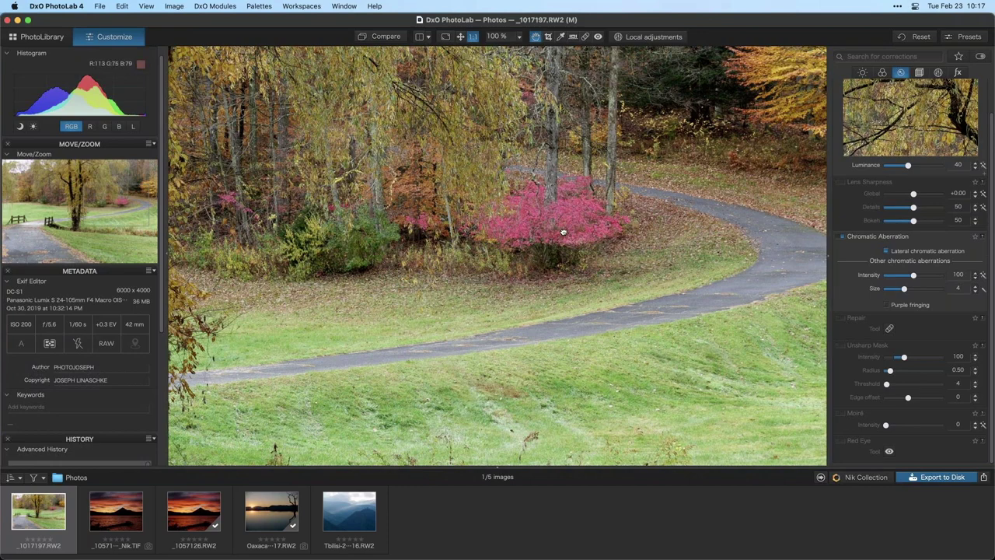
pyautogui.hscroll(-3, 568, 232)
pyautogui.hscroll(-5, 573, 232)
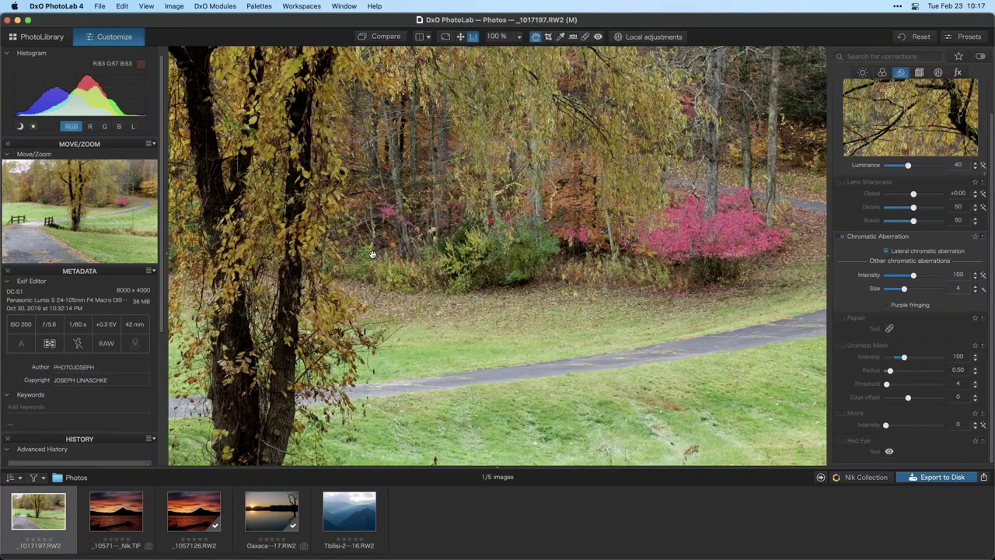
pyautogui.hscroll(-2, 465, 259)
pyautogui.scroll(2, 465, 258)
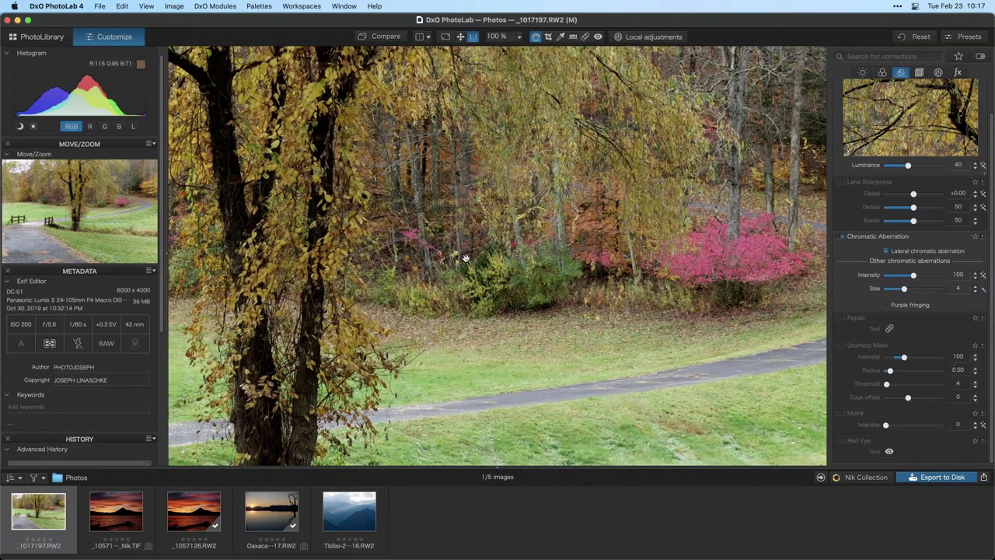
pyautogui.hscroll(10, 465, 258)
pyautogui.scroll(1, 465, 258)
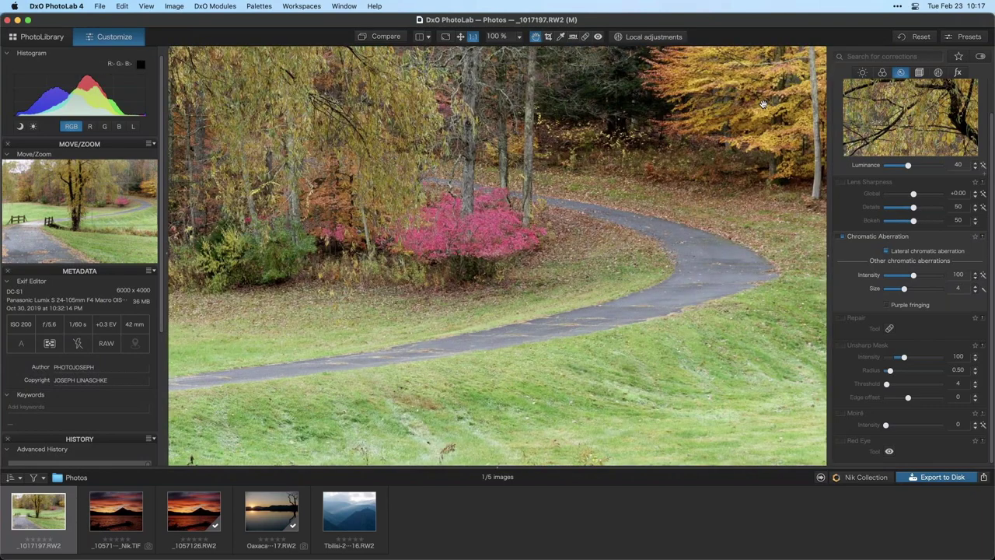
# Fit the whole photo in view and send it to the Analog Efex Pro 2 plugin
pyautogui.click(461, 39)
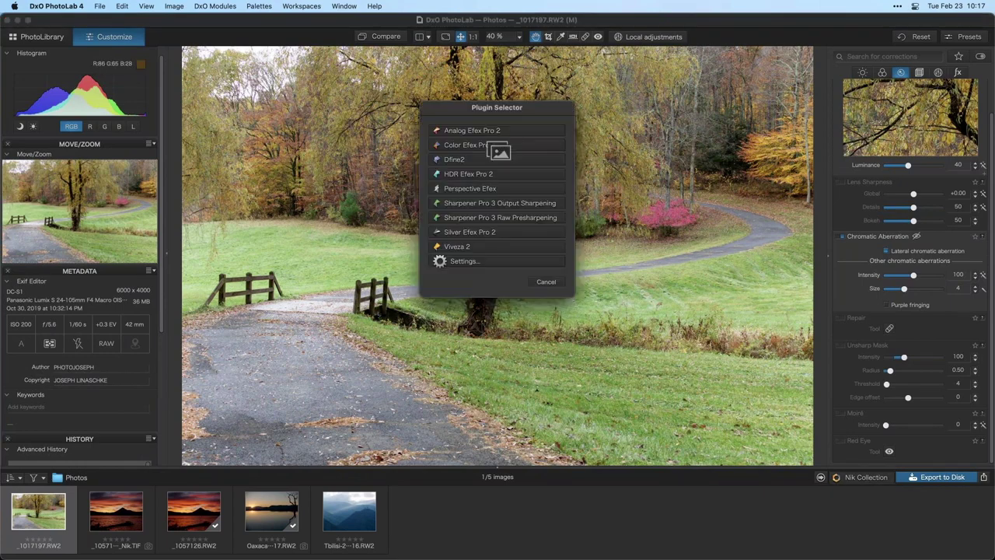
pyautogui.click(499, 145)
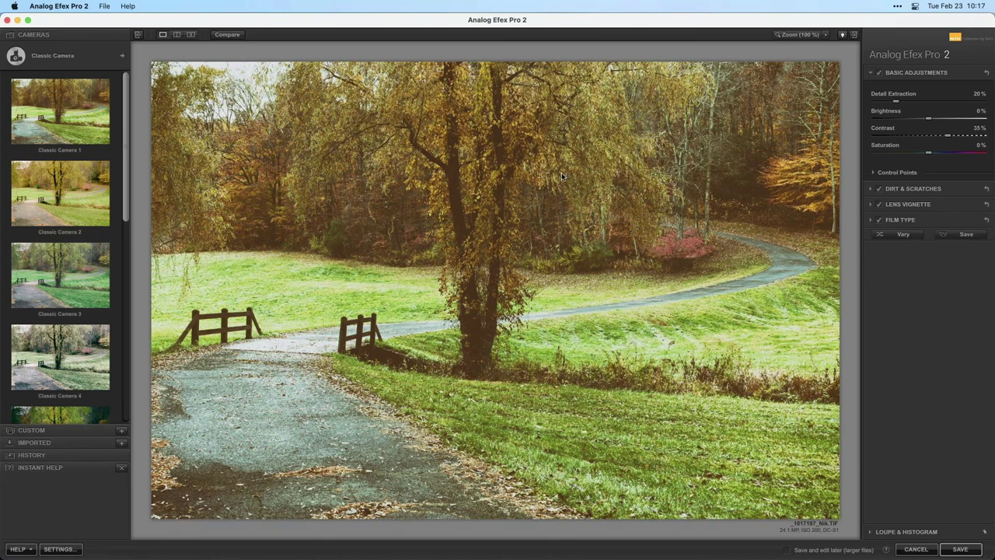
# Try the Classic Camera 1, 2, 3 and 4 presets on the photo
pyautogui.click(77, 125)
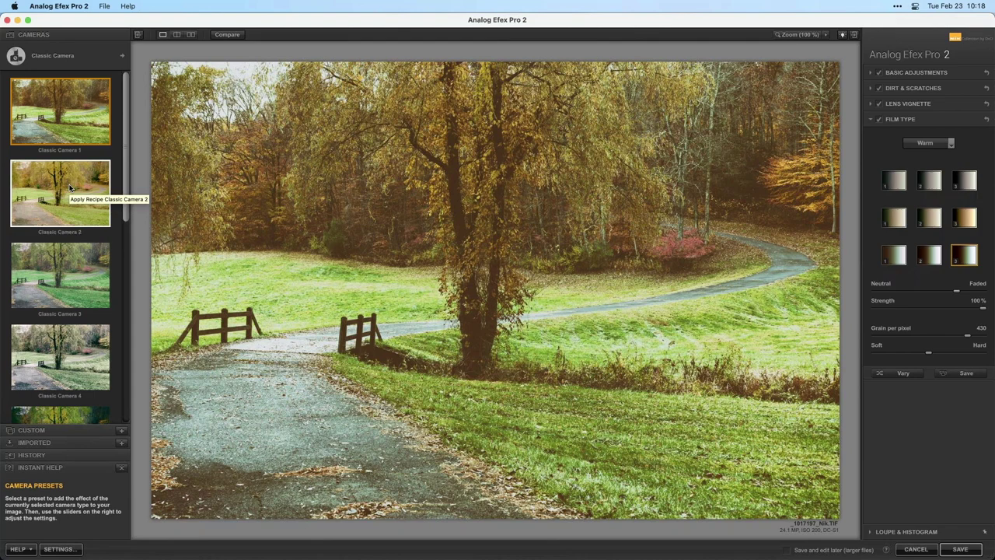
pyautogui.click(52, 207)
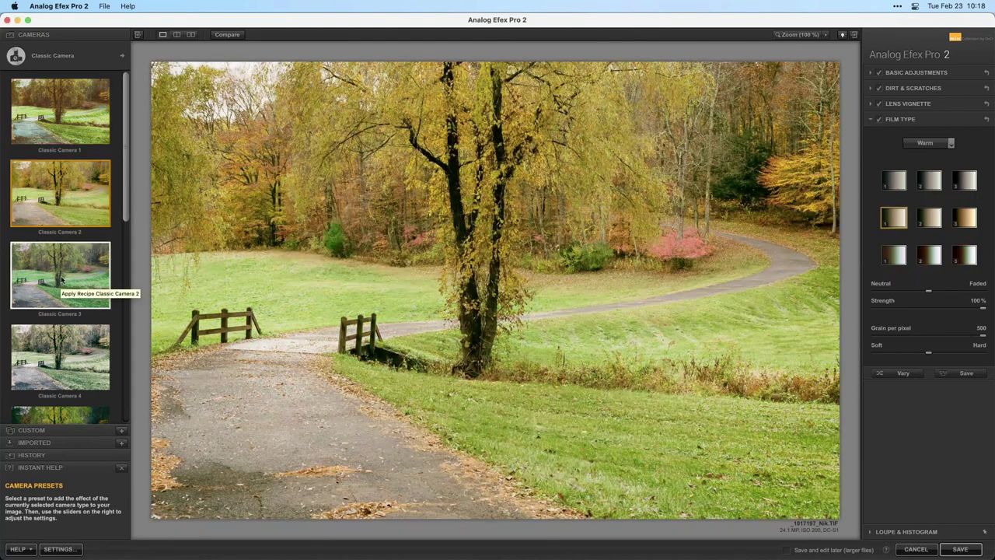
pyautogui.click(80, 262)
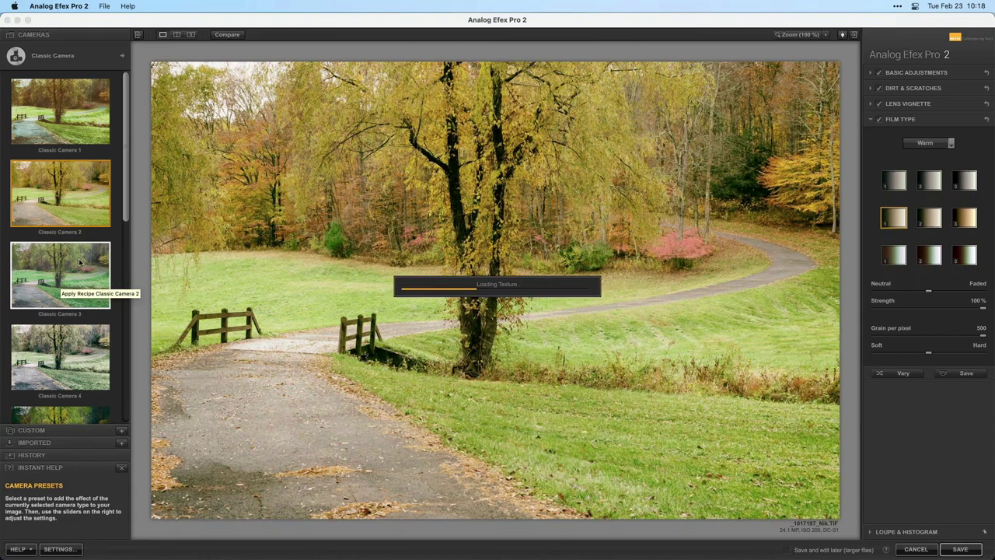
pyautogui.moveTo(124, 214); pyautogui.dragTo(124, 265)
pyautogui.click(83, 233)
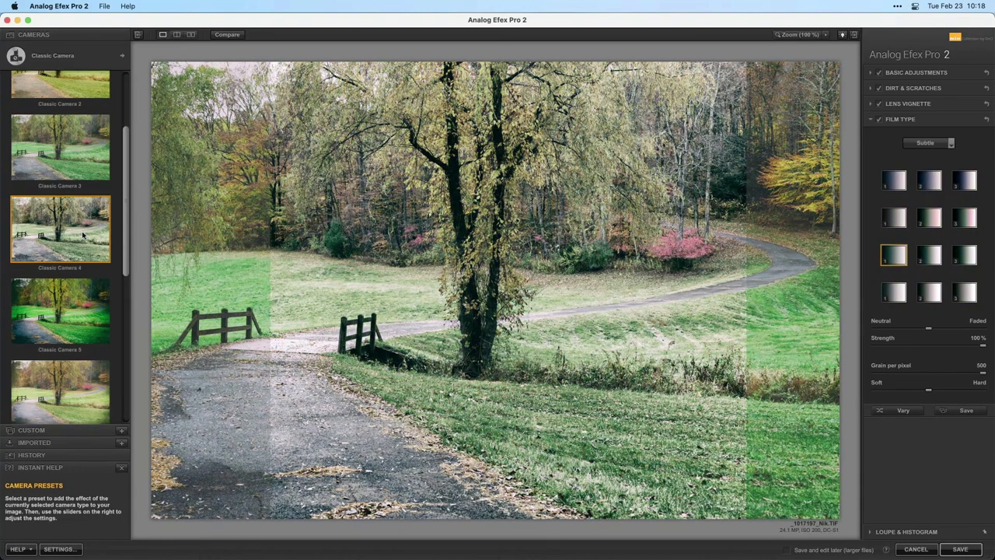
# Compare the Classic Camera 5, 6 and 7 presets and apply Classic Camera 8
pyautogui.click(73, 293)
pyautogui.scroll(-3, 73, 294)
pyautogui.click(70, 288)
pyautogui.scroll(-2, 68, 287)
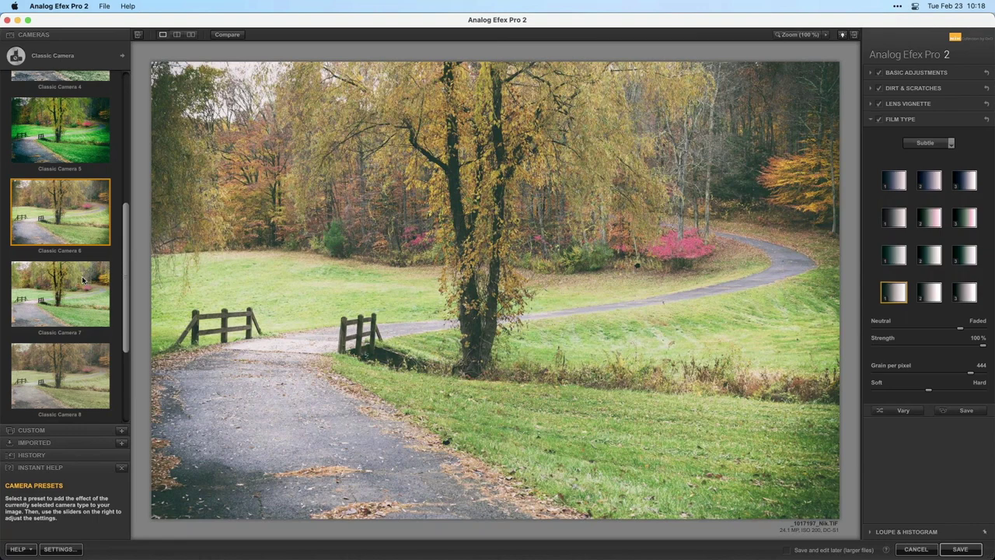
pyautogui.scroll(-1, 127, 255)
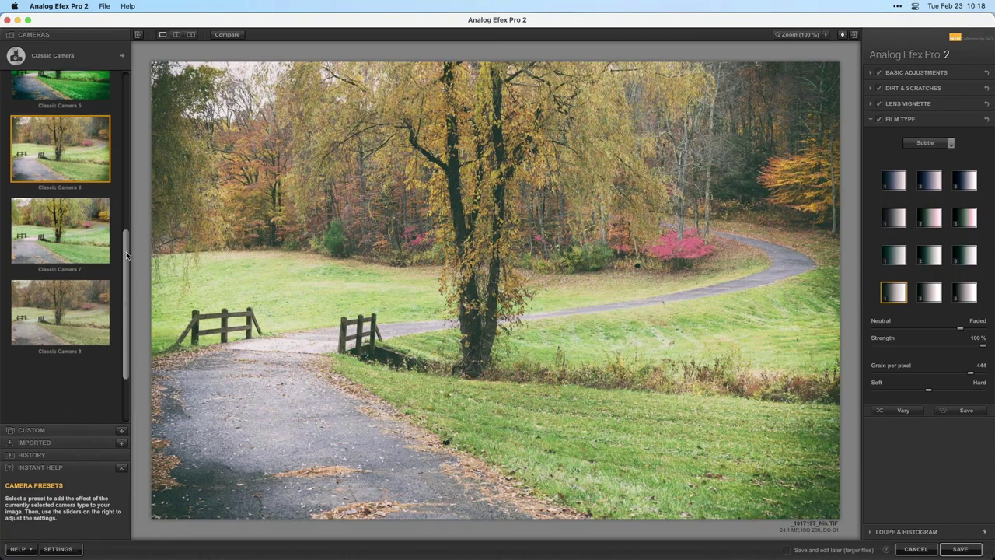
pyautogui.scroll(-1, 126, 255)
pyautogui.click(56, 207)
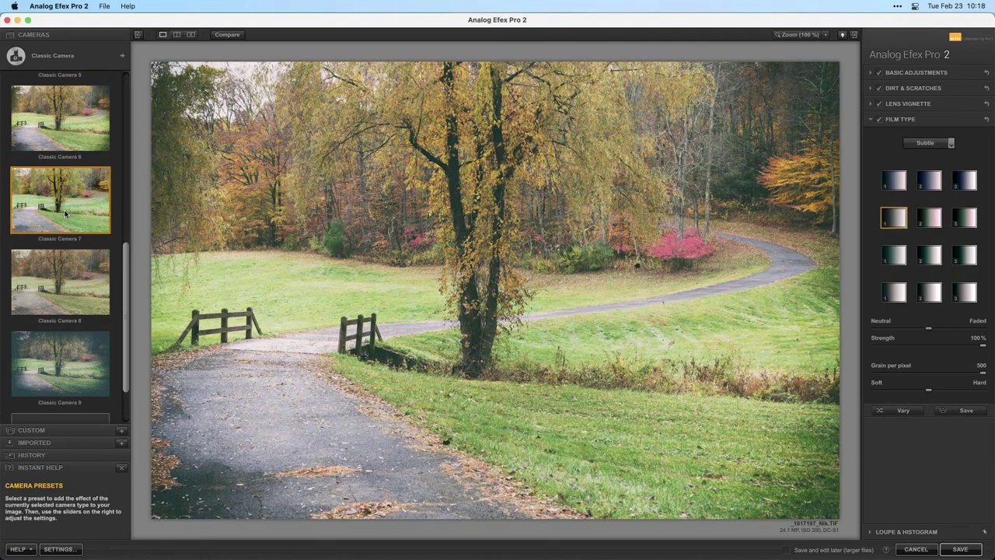
pyautogui.click(74, 276)
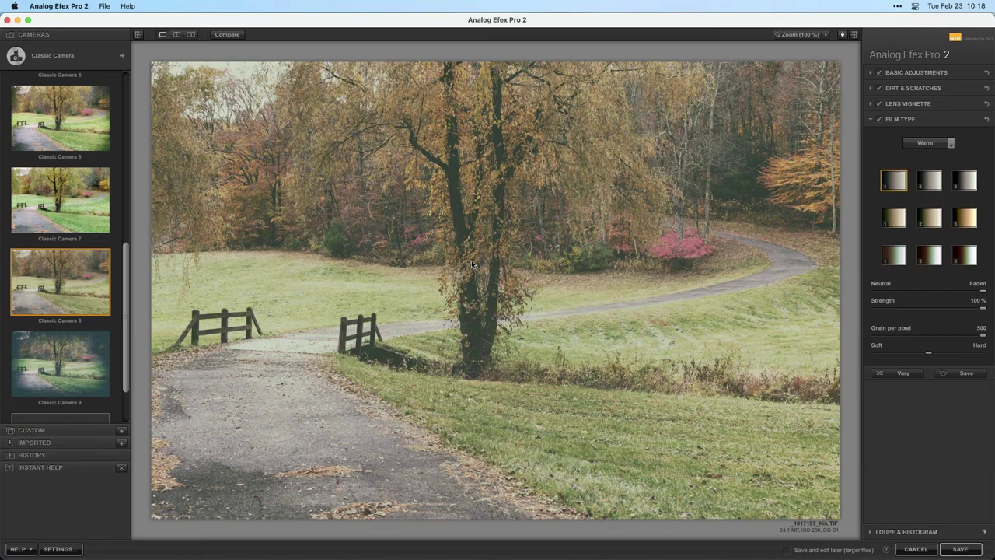
# Set Saturation to 16% in Basic Adjustments and inspect the trees, pink bush and path at 100% zoom
pyautogui.click(870, 72)
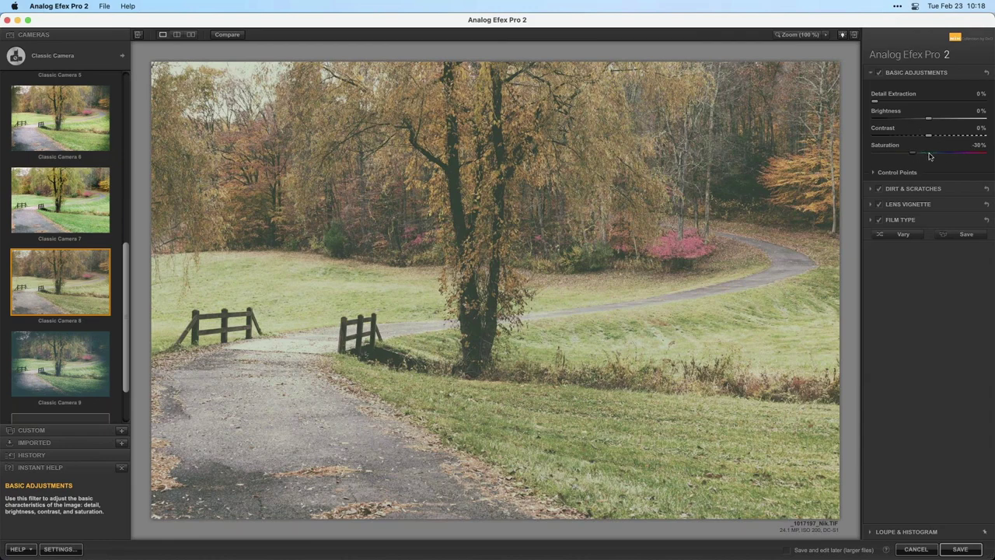
pyautogui.moveTo(930, 156); pyautogui.dragTo(928, 158)
pyautogui.moveTo(929, 158); pyautogui.dragTo(937, 158)
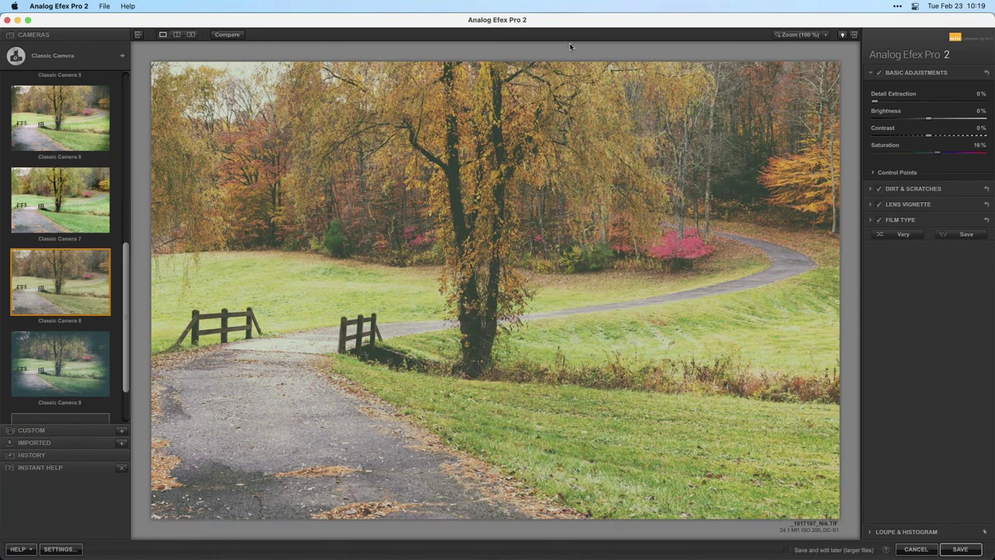
pyautogui.click(497, 287)
pyautogui.click(817, 91)
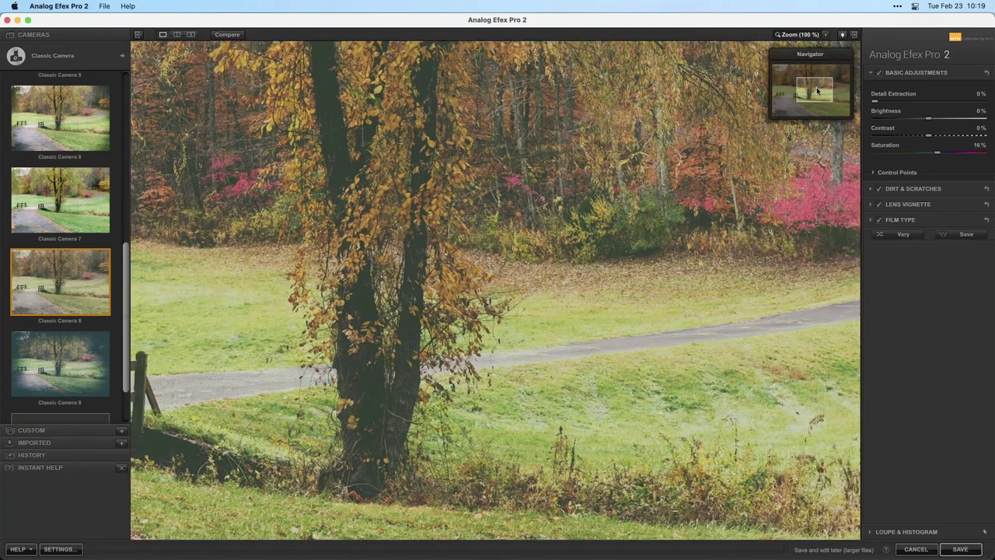
pyautogui.moveTo(818, 91); pyautogui.dragTo(826, 88)
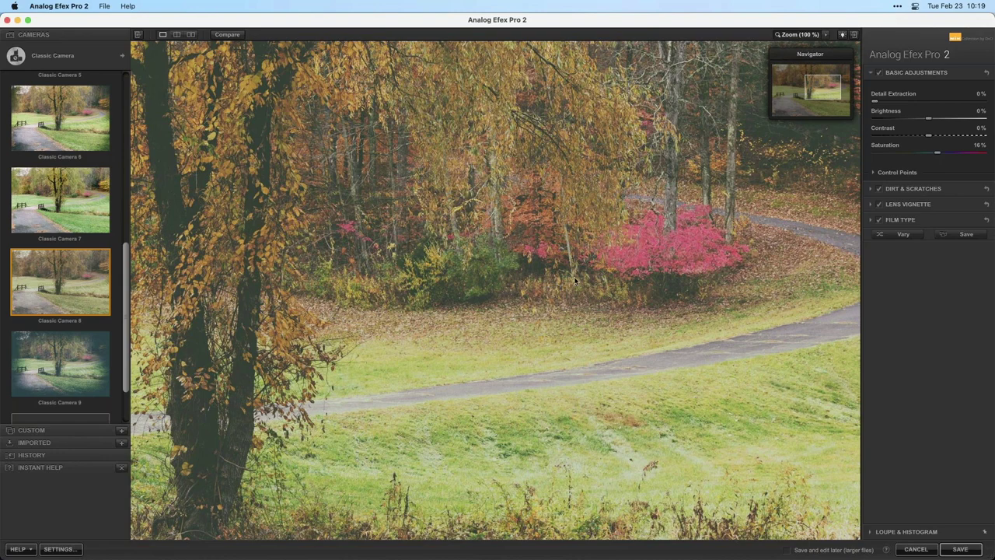
pyautogui.moveTo(832, 88); pyautogui.dragTo(842, 85)
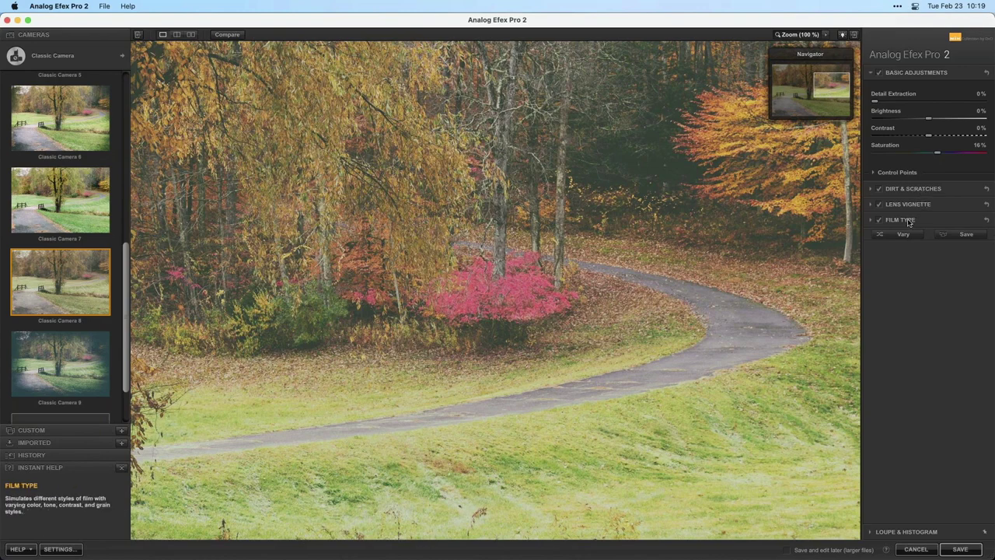
# Switch to the Camera Kit to view its filter list and return to the Classic Camera combination
pyautogui.click(96, 59)
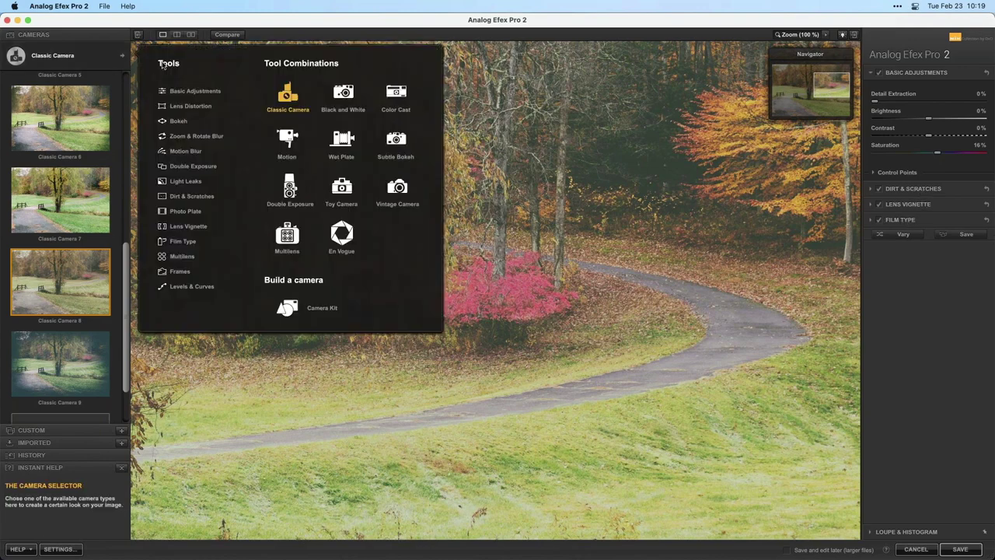
pyautogui.click(202, 105)
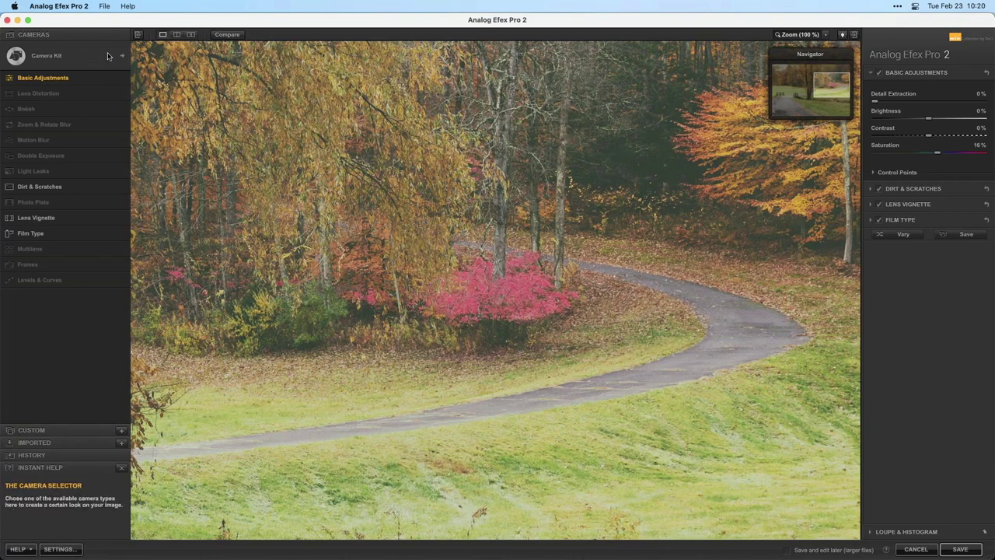
pyautogui.click(78, 55)
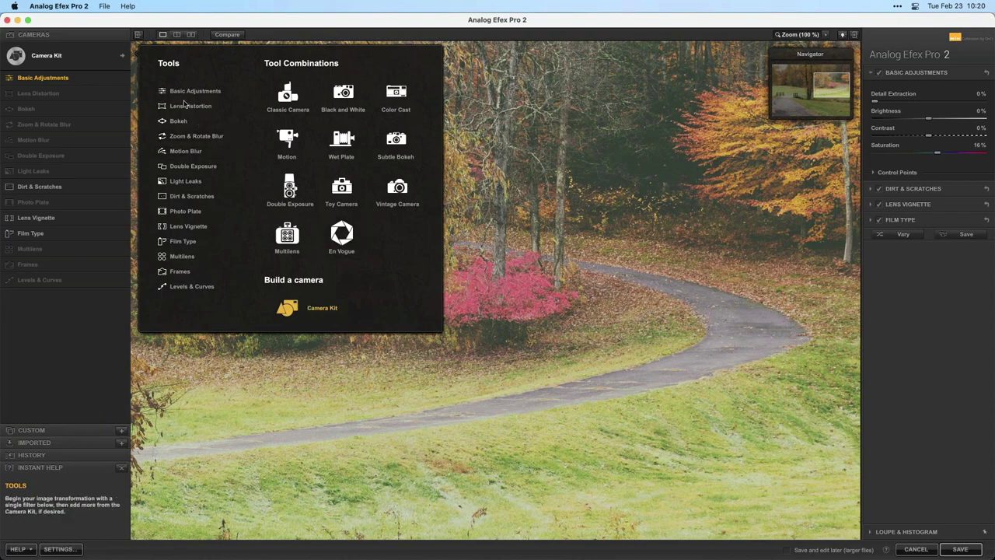
pyautogui.click(289, 95)
# Reapply the Classic Camera 8 preset, with the whole photo in view, and set its Saturation to 1%
pyautogui.scroll(-5, 122, 227)
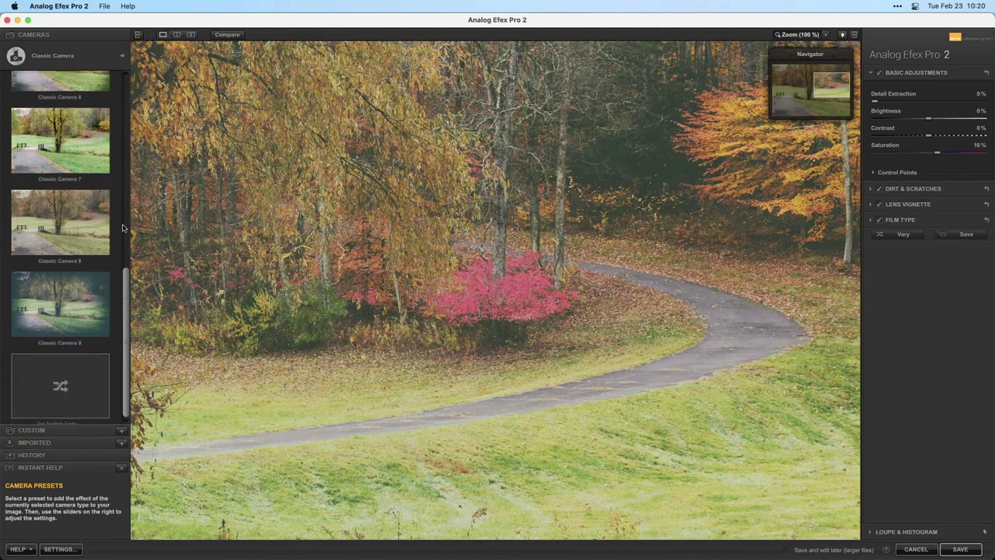
pyautogui.scroll(3, 77, 272)
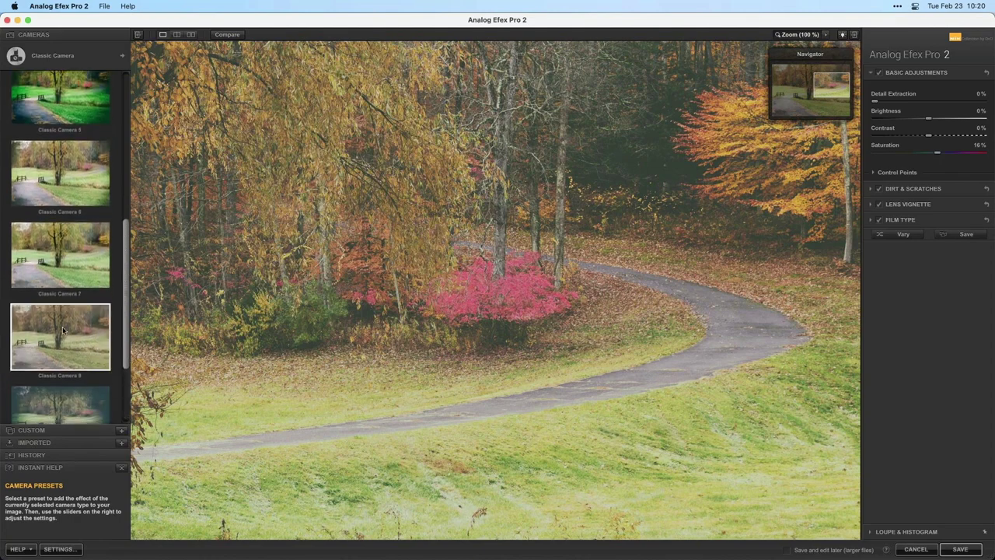
pyautogui.click(63, 330)
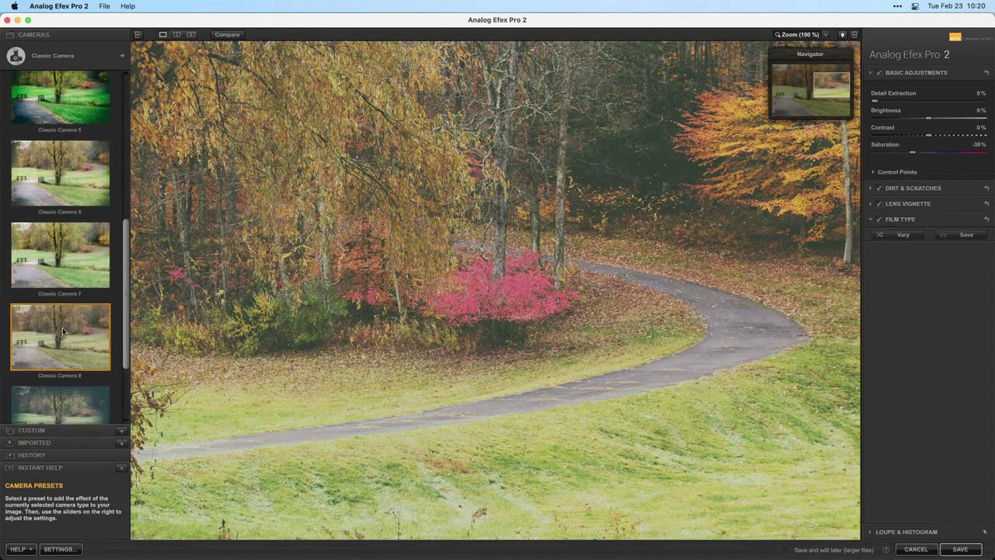
pyautogui.click(810, 34)
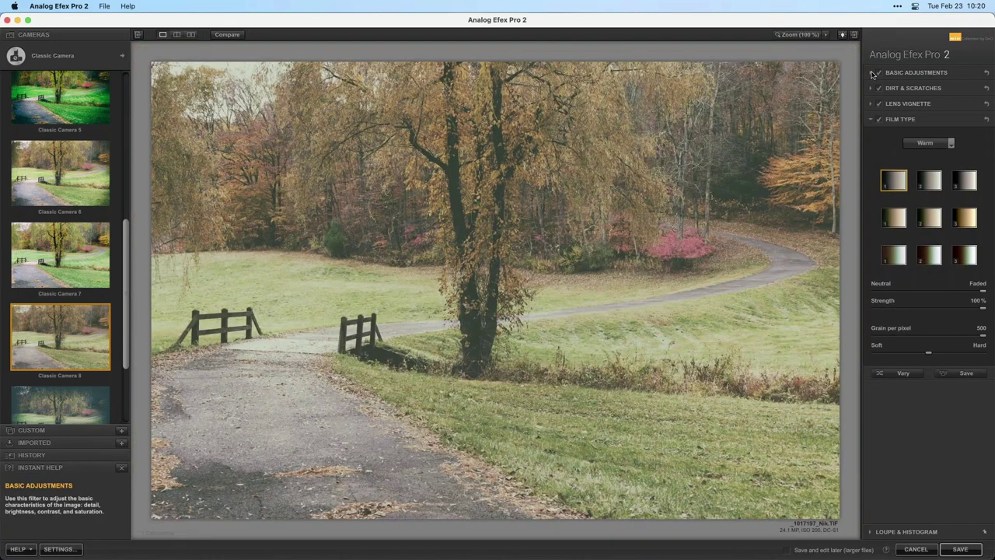
pyautogui.click(874, 73)
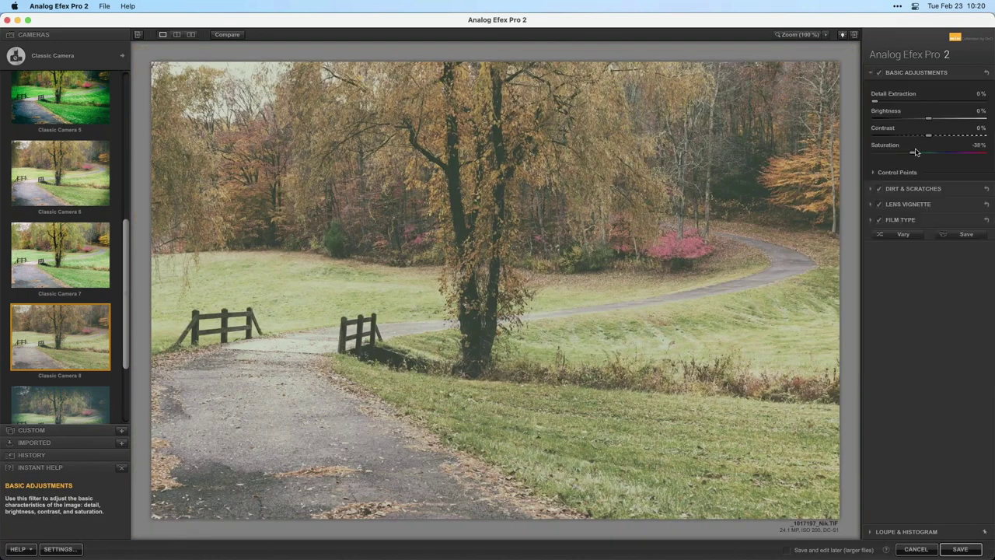
pyautogui.moveTo(916, 153); pyautogui.dragTo(931, 156)
# Switch from Classic Camera to the Camera Kit and add the Lens Distortion filter
pyautogui.click(70, 55)
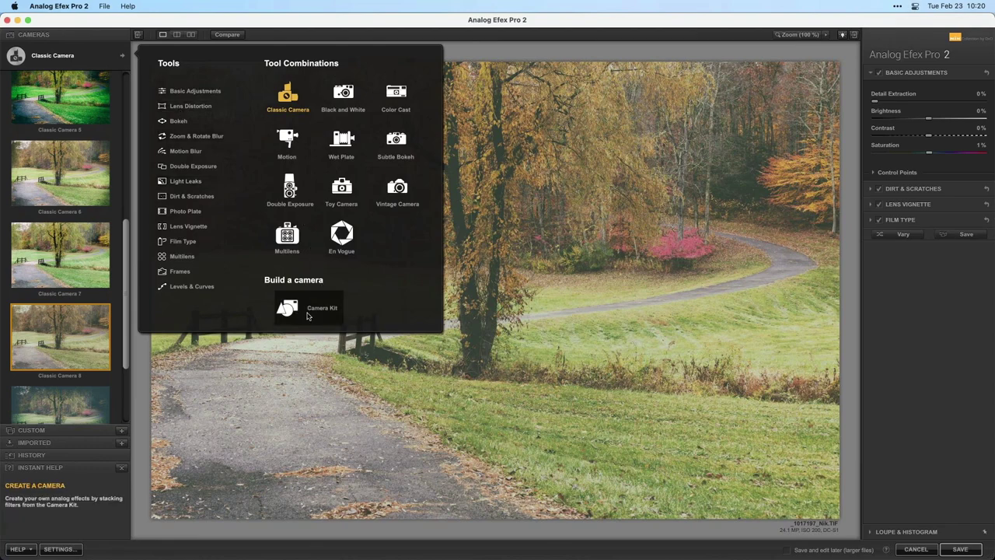
pyautogui.click(313, 313)
pyautogui.click(315, 313)
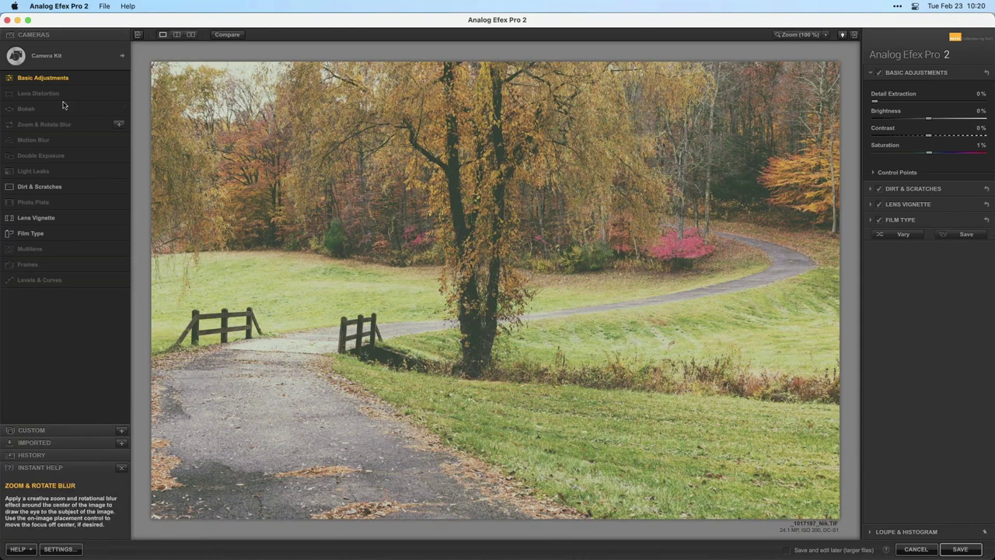
pyautogui.click(121, 94)
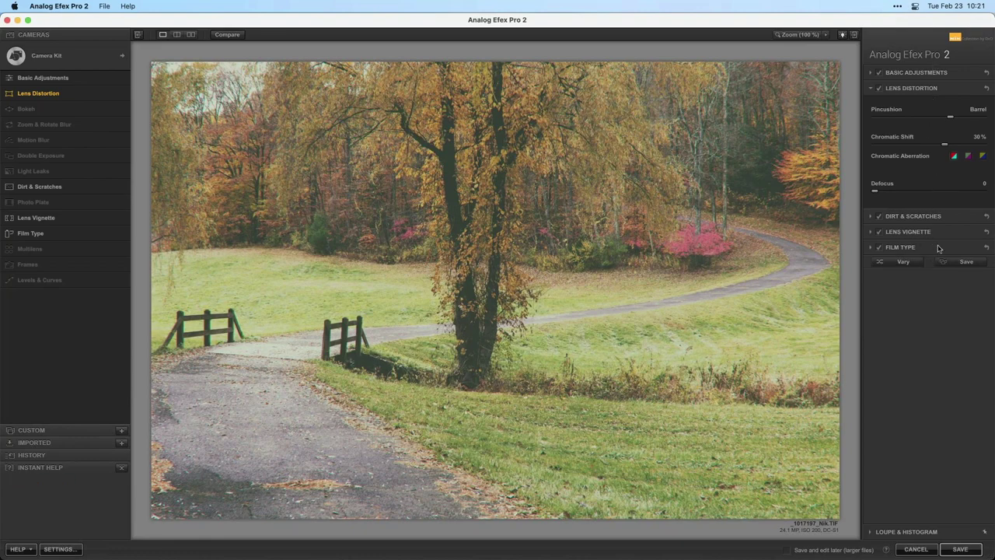
# Set the Lens Distortion filter's Chromatic Shift to 100% and turn off Basic Adjustments, Dirt & Scratches, Lens Vignette and Film Type
pyautogui.click(921, 90)
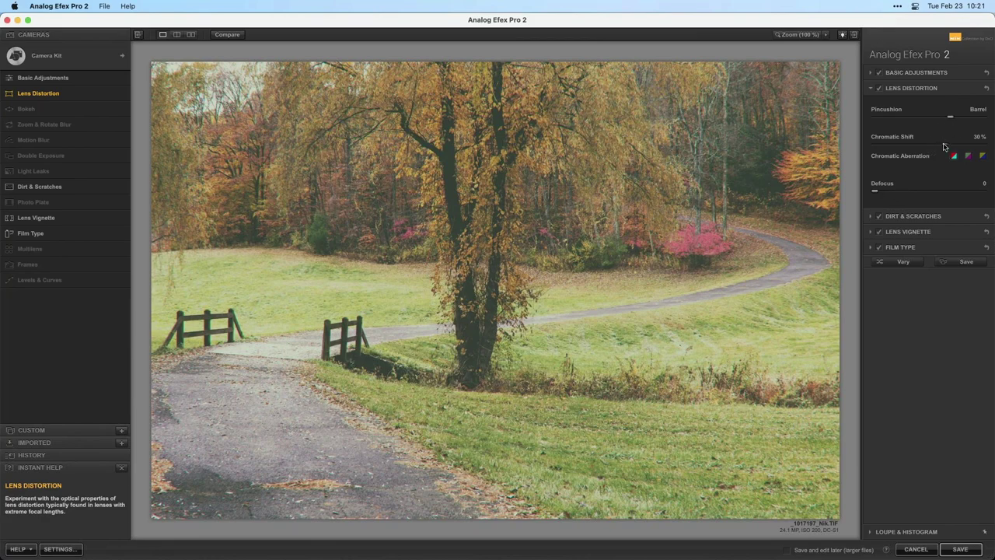
pyautogui.moveTo(946, 147); pyautogui.dragTo(966, 147)
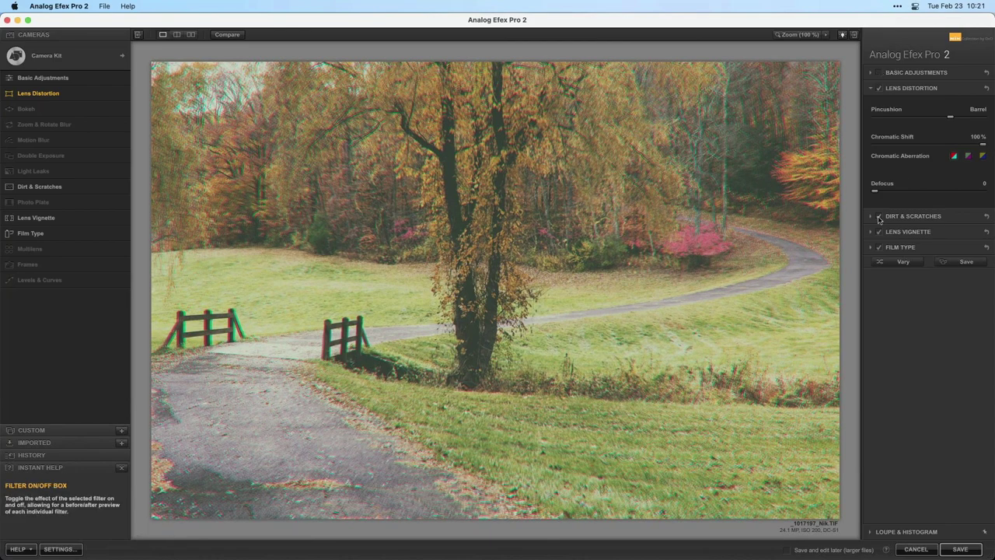
pyautogui.moveTo(879, 219); pyautogui.dragTo(878, 249)
pyautogui.click(879, 247)
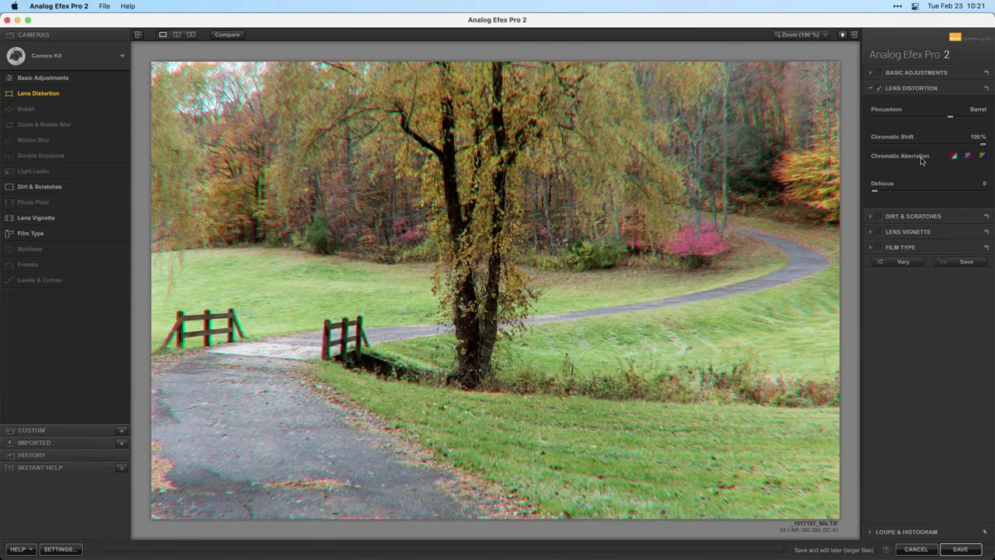
# Try the green-magenta and blue-yellow Chromatic Aberration options of Lens Distortion with the Chromatic Shift at 100%
pyautogui.moveTo(983, 144); pyautogui.dragTo(931, 147)
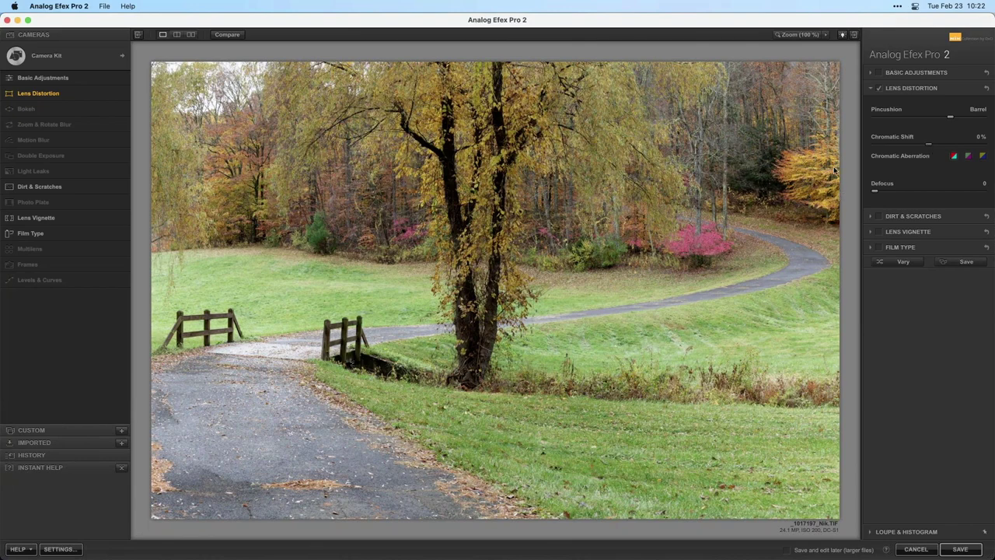
pyautogui.moveTo(931, 148); pyautogui.dragTo(941, 148)
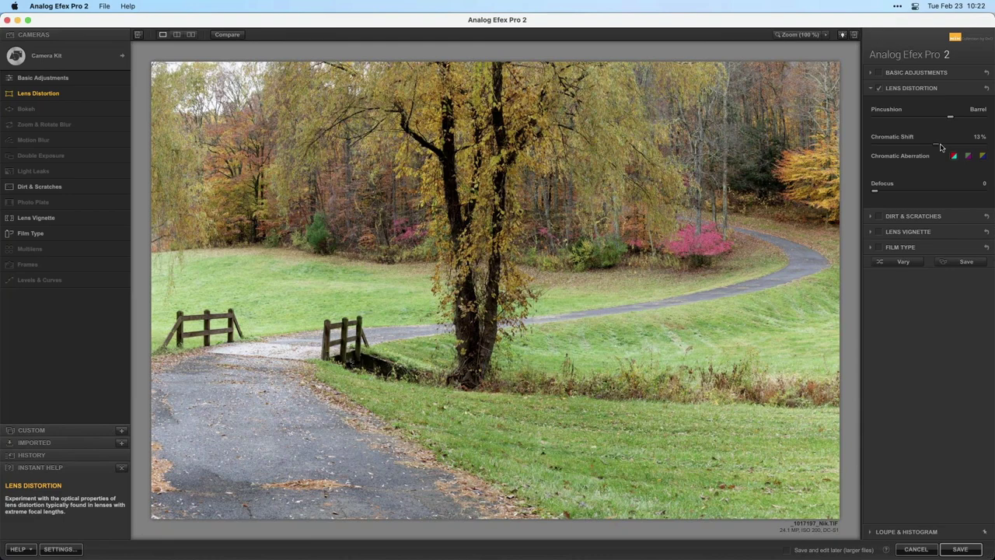
pyautogui.moveTo(940, 148); pyautogui.dragTo(955, 162)
pyautogui.click(983, 156)
pyautogui.moveTo(950, 144); pyautogui.dragTo(991, 151)
pyautogui.click(968, 156)
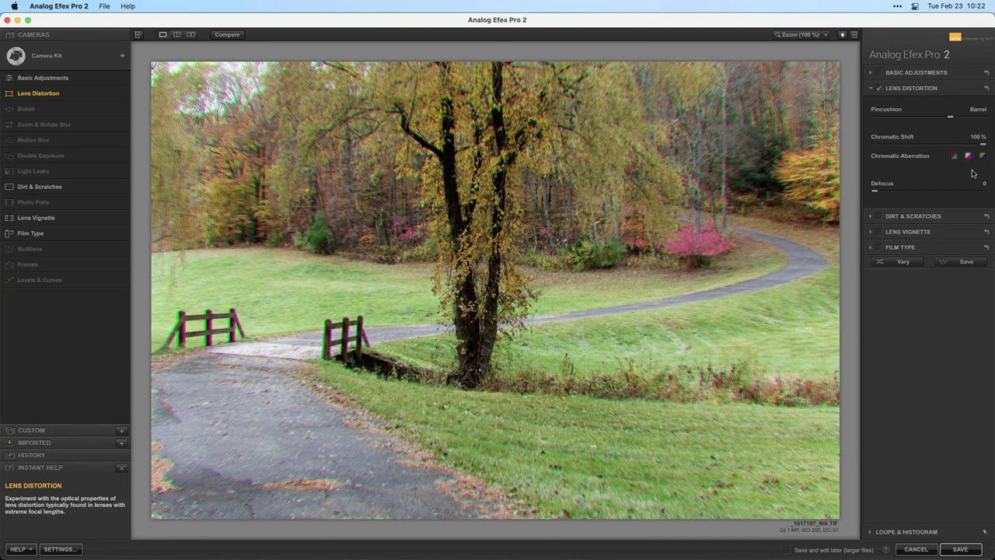
pyautogui.click(983, 156)
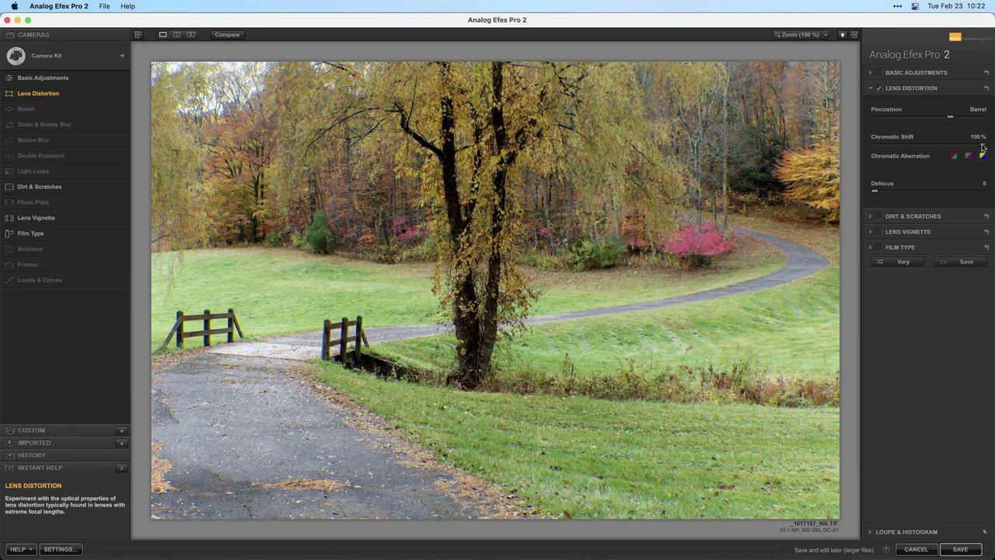
# Set the Lens Distortion filter's Chromatic Shift to 0% with the red-cyan Chromatic Aberration option
pyautogui.moveTo(983, 147); pyautogui.dragTo(976, 146)
pyautogui.moveTo(976, 145); pyautogui.dragTo(940, 151)
pyautogui.moveTo(940, 151); pyautogui.dragTo(928, 155)
# Try full pincushion distortion on the photo and set the Pincushion-Barrel adjustment to its midpoint
pyautogui.moveTo(952, 119); pyautogui.dragTo(846, 124)
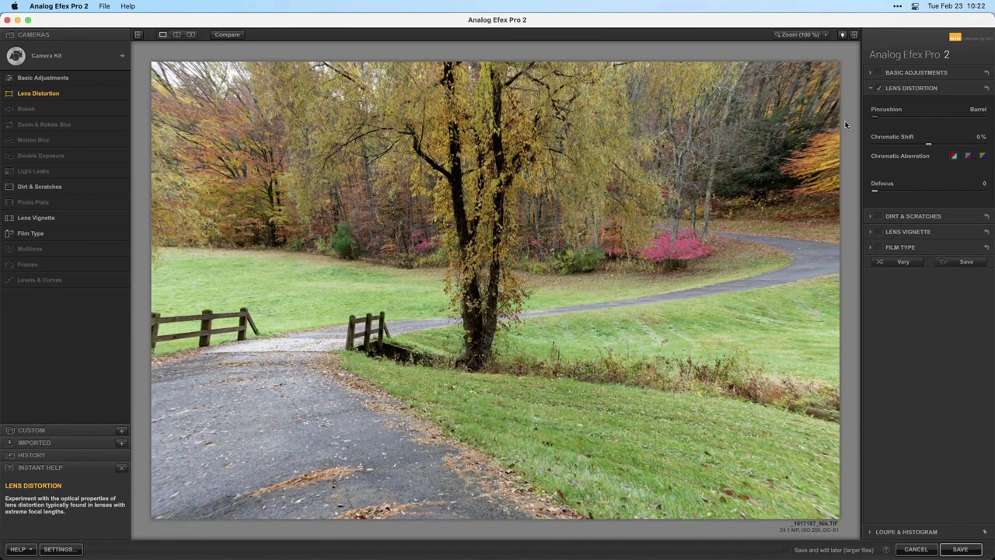
pyautogui.click(932, 117)
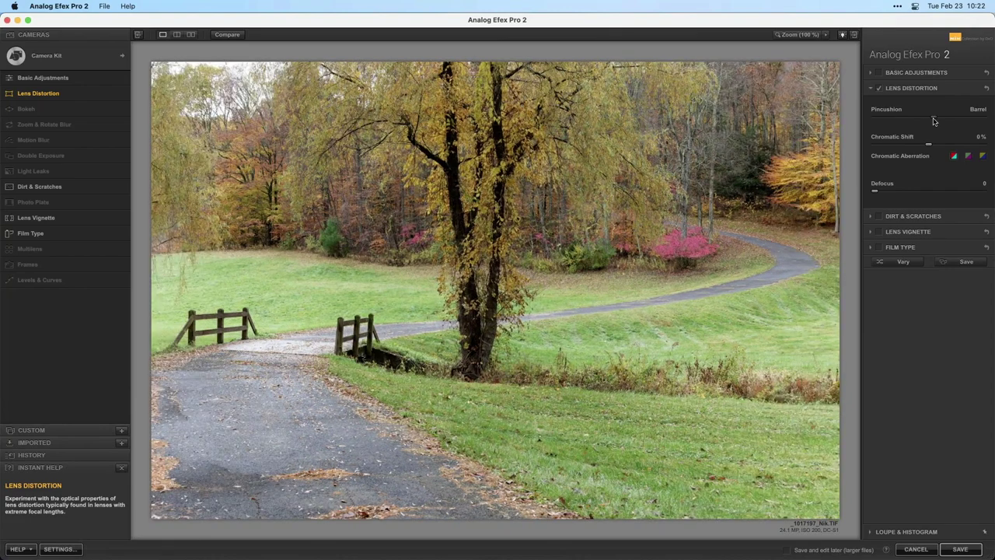
pyautogui.click(927, 120)
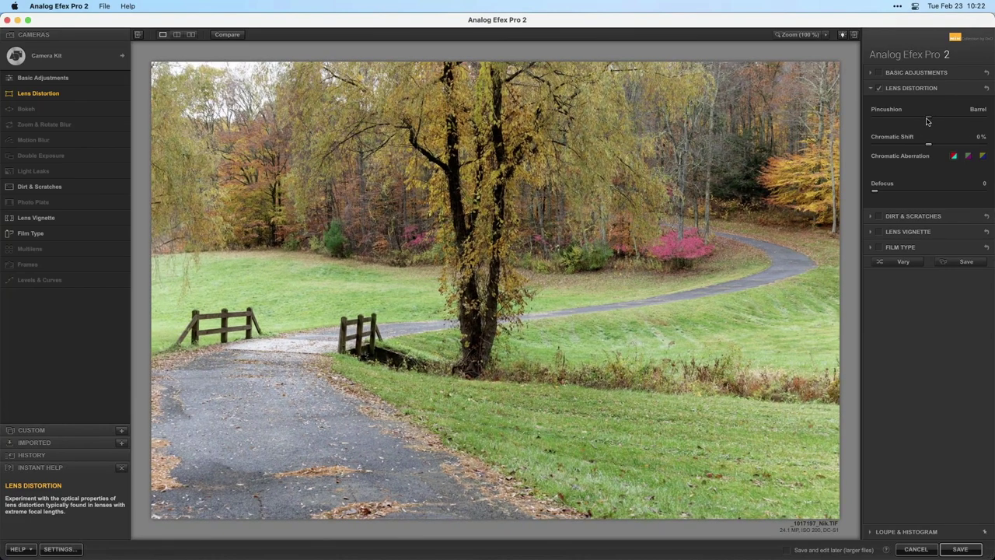
pyautogui.click(928, 120)
pyautogui.moveTo(928, 121)
pyautogui.mouseDown()
pyautogui.moveTo(949, 118)
pyautogui.moveTo(932, 127)
pyautogui.mouseUp()
pyautogui.click(936, 119)
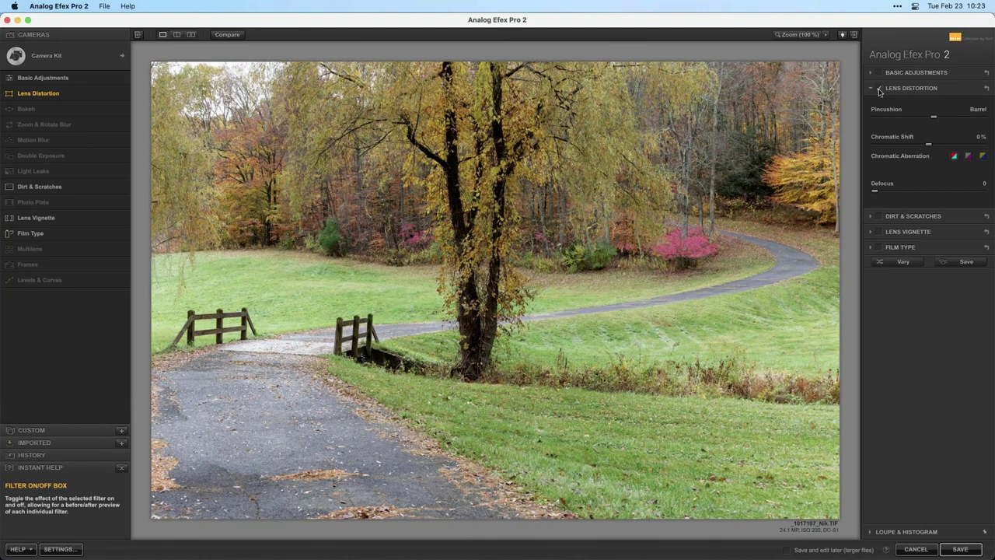
pyautogui.click(932, 122)
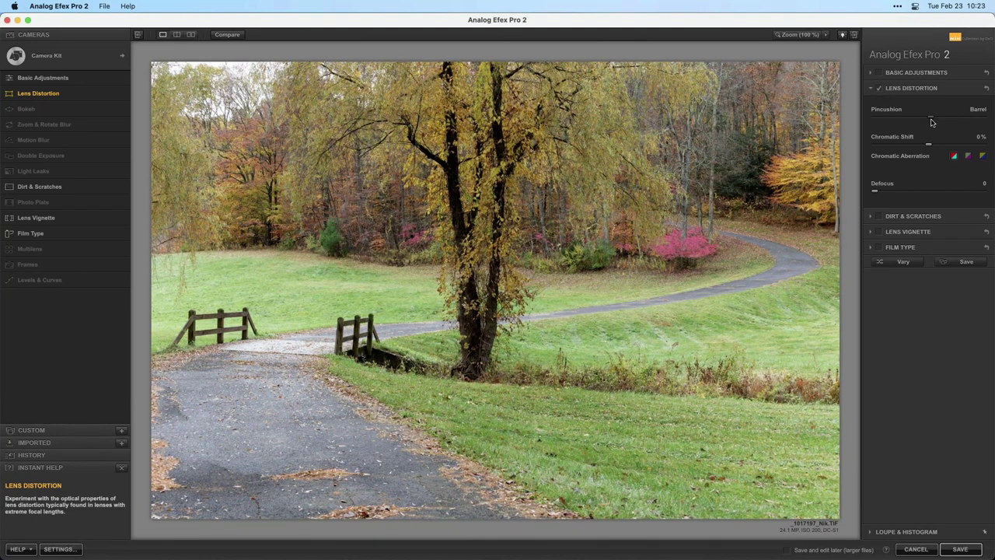
pyautogui.moveTo(933, 123); pyautogui.dragTo(929, 123)
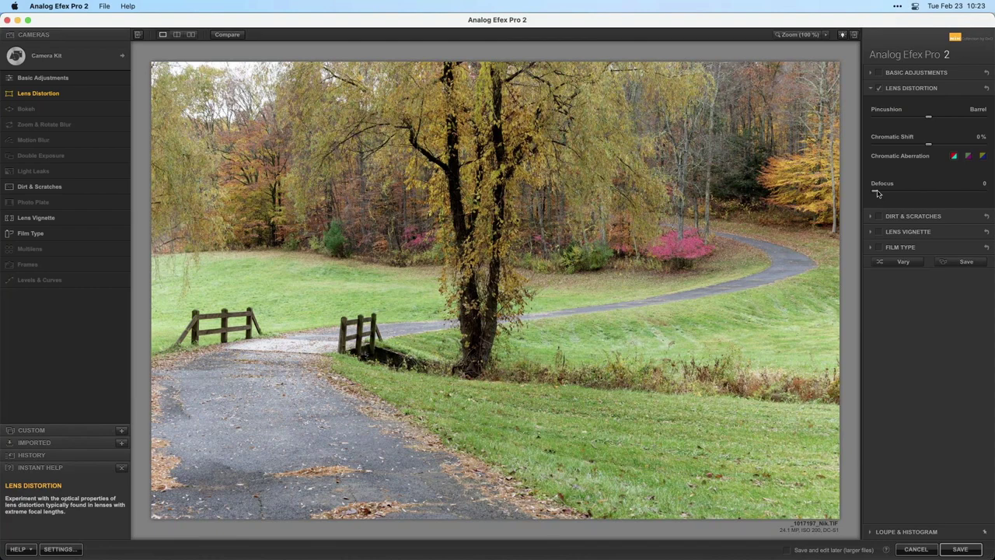
# Raise the Lens Distortion filter's Defocus to 100 and inspect the blur around the trees and path at 100% zoom
pyautogui.click(797, 36)
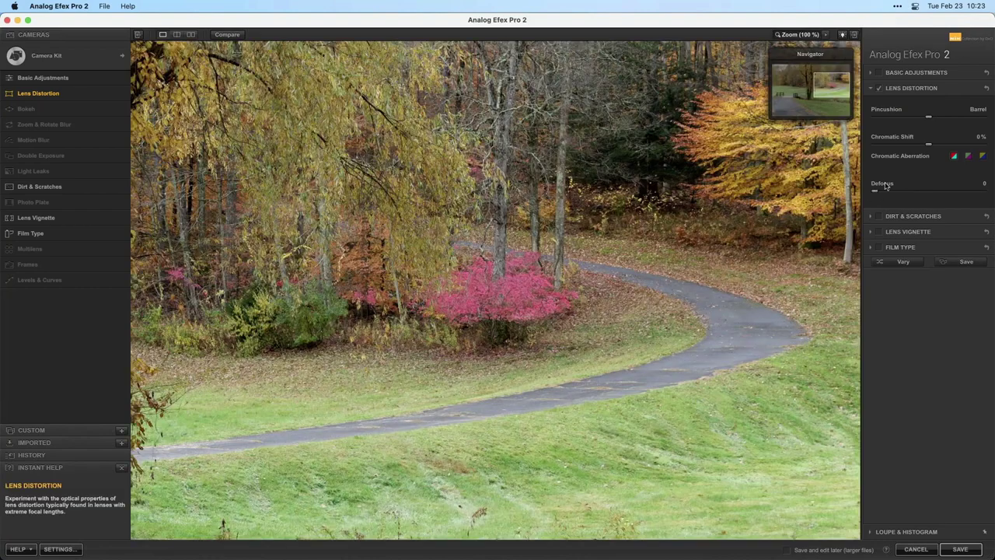
pyautogui.moveTo(878, 190); pyautogui.dragTo(884, 191)
pyautogui.scroll(8, 964, 196)
pyautogui.scroll(15, 955, 196)
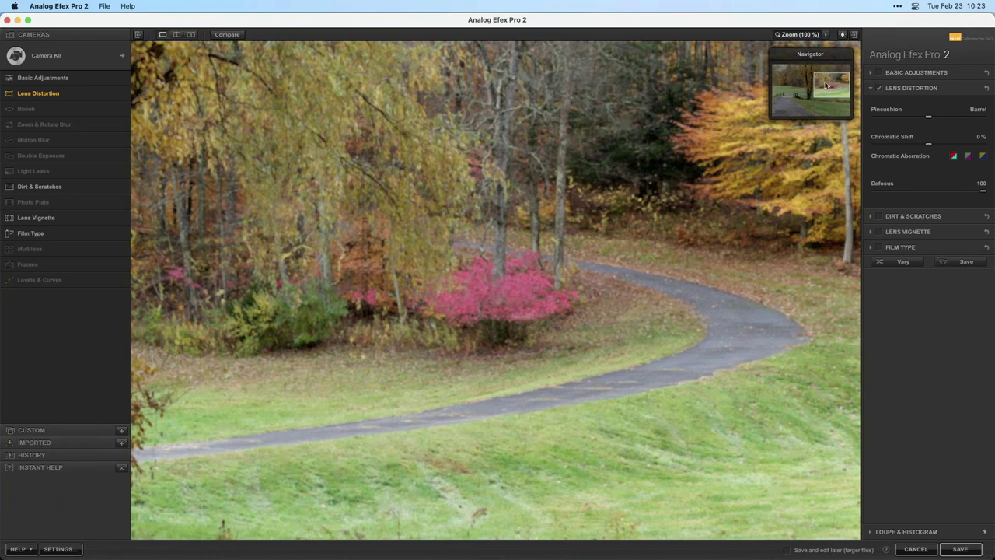
pyautogui.moveTo(821, 88); pyautogui.dragTo(780, 107)
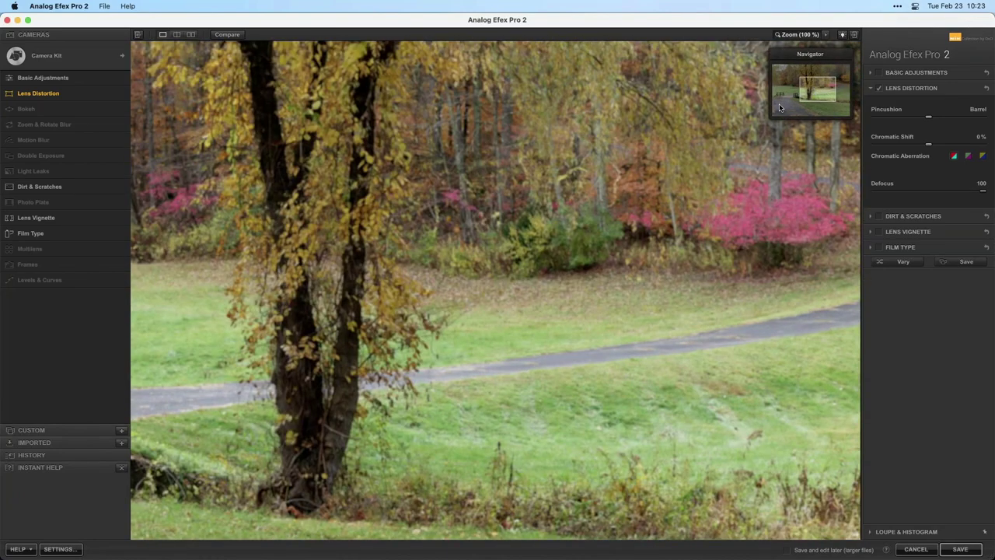
pyautogui.moveTo(817, 88); pyautogui.dragTo(832, 82)
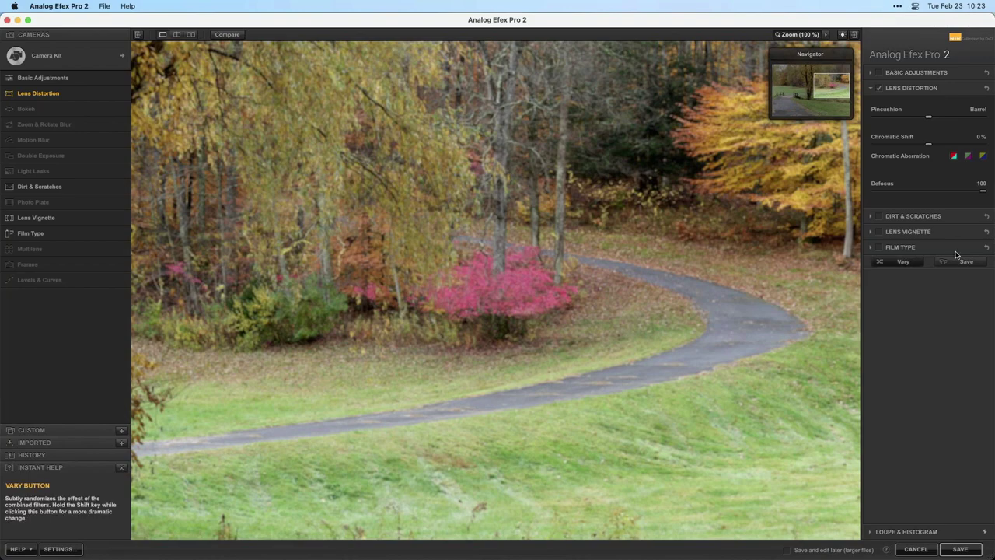
# Try lower Defocus values, including 0 and 17, and set the Lens Distortion filter's Defocus to 32
pyautogui.moveTo(982, 190); pyautogui.dragTo(915, 191)
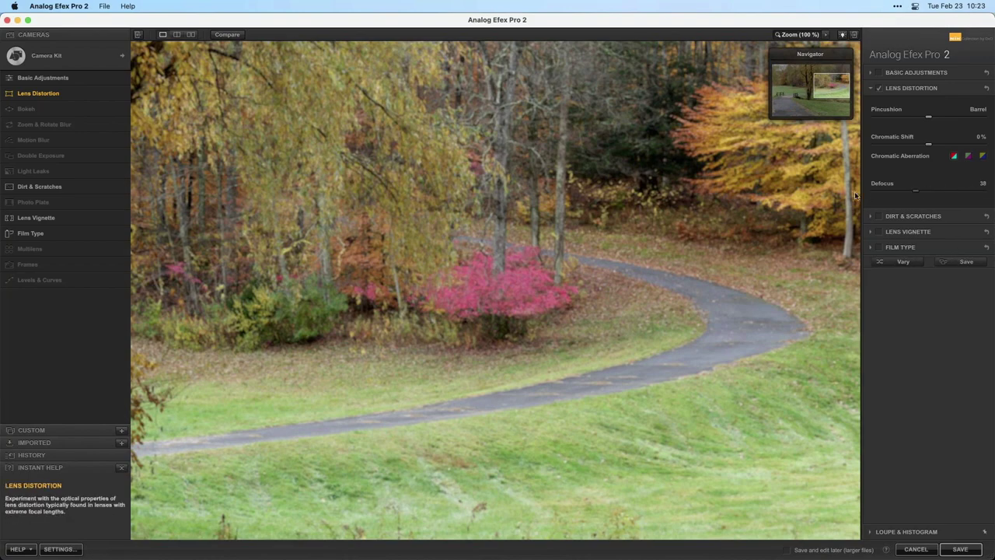
pyautogui.click(873, 197)
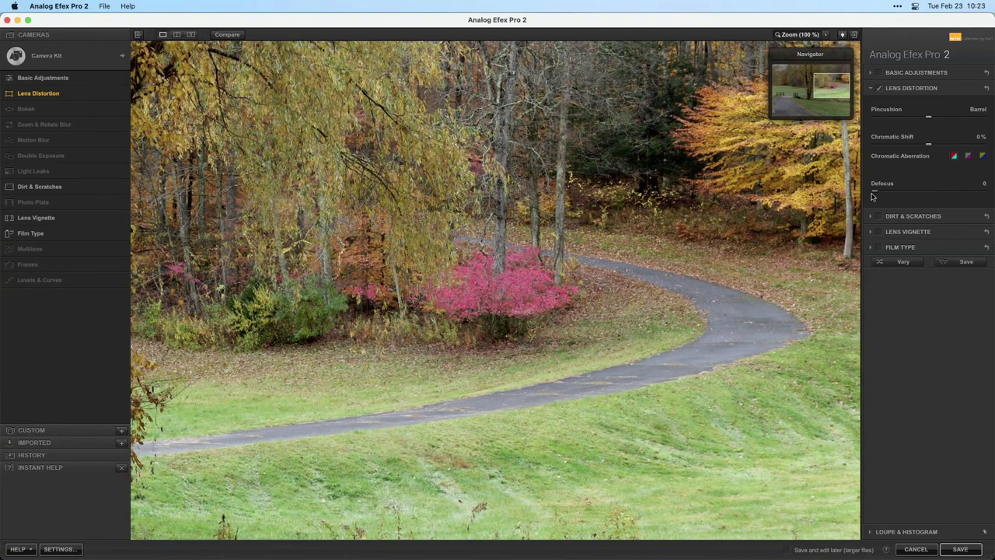
pyautogui.moveTo(873, 196); pyautogui.dragTo(894, 193)
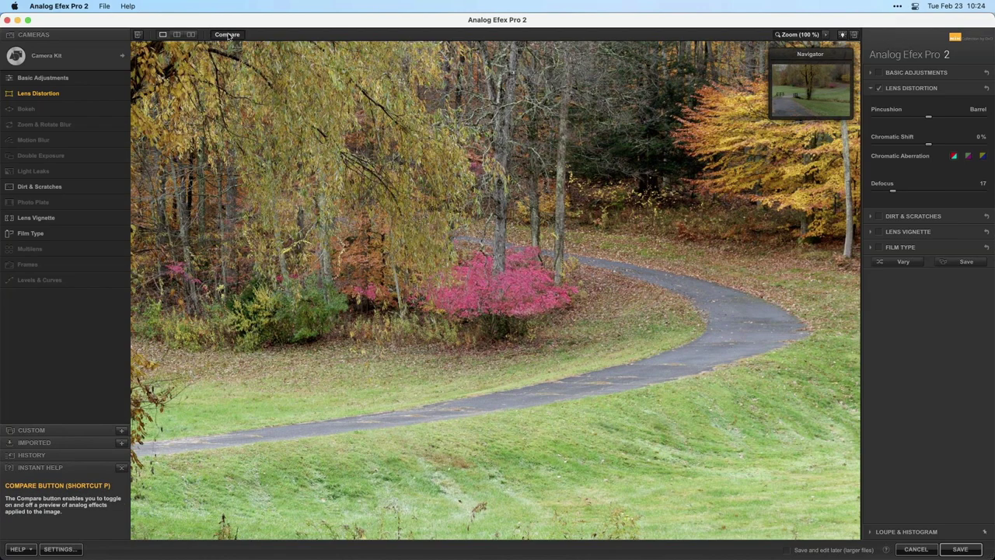
pyautogui.moveTo(892, 191); pyautogui.dragTo(908, 191)
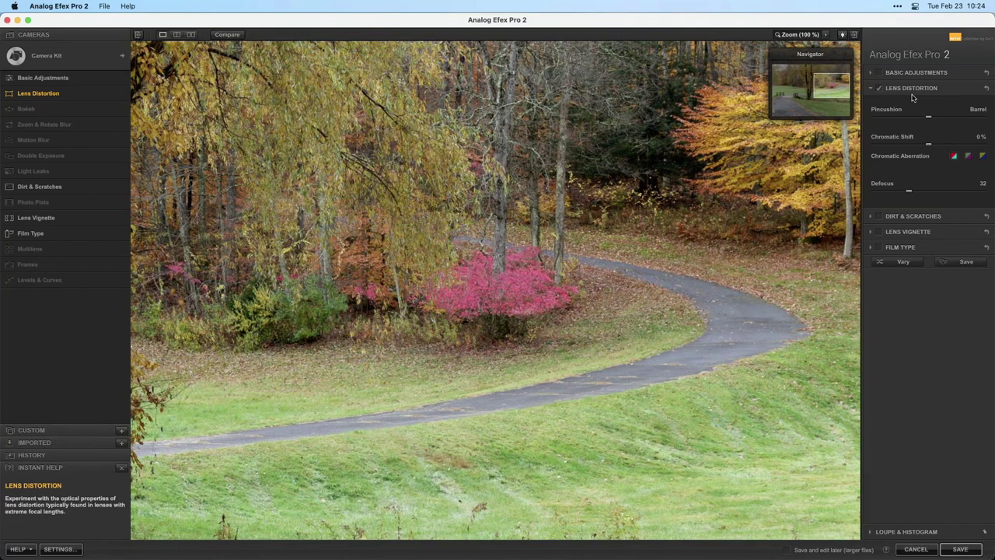
# Turn Basic Adjustments, Dirt & Scratches, Lens Vignette and Film Type back on and view the whole photo
pyautogui.click(880, 232)
pyautogui.click(879, 247)
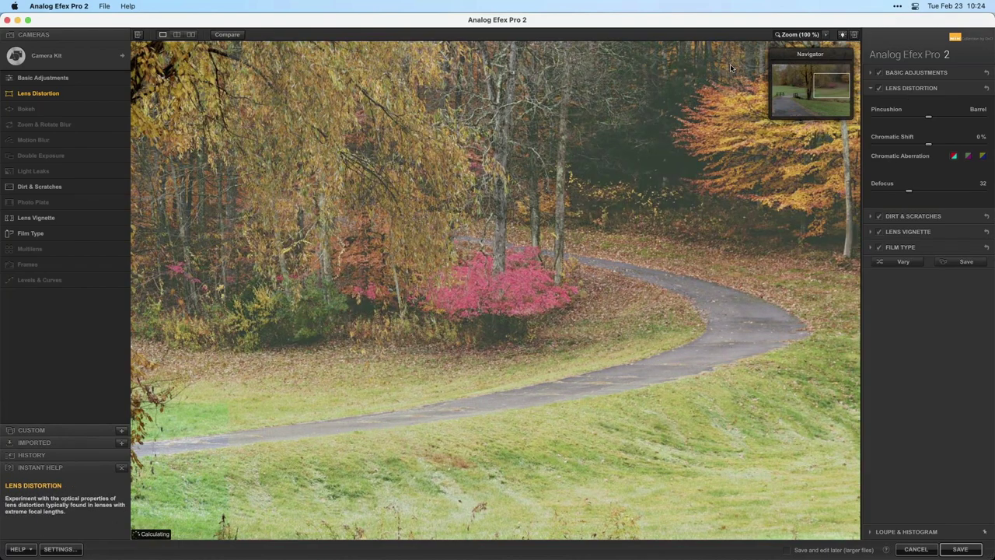
pyautogui.click(820, 37)
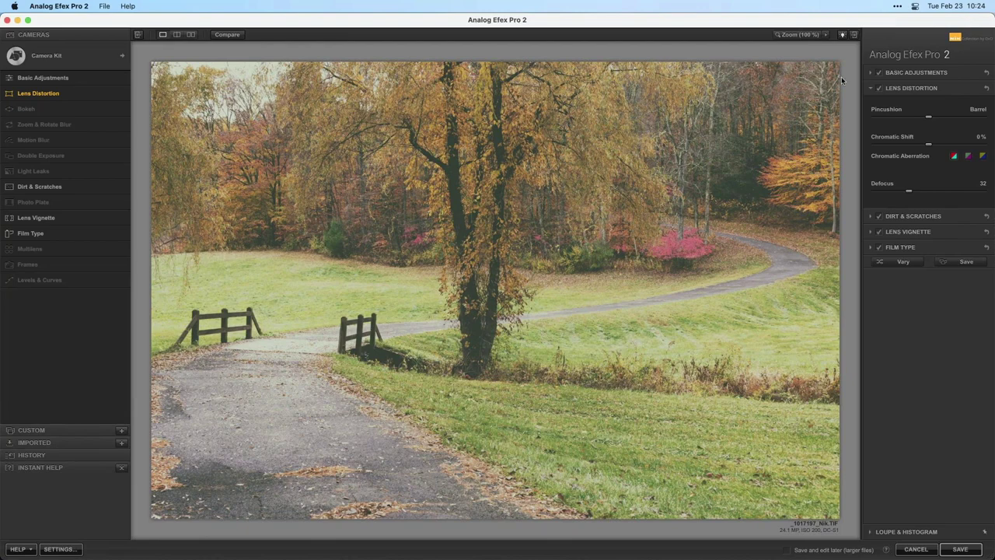
# Try Film Type Grain per pixel values such as 87 and 500 while inspecting the path and grass at 200% zoom
pyautogui.click(895, 247)
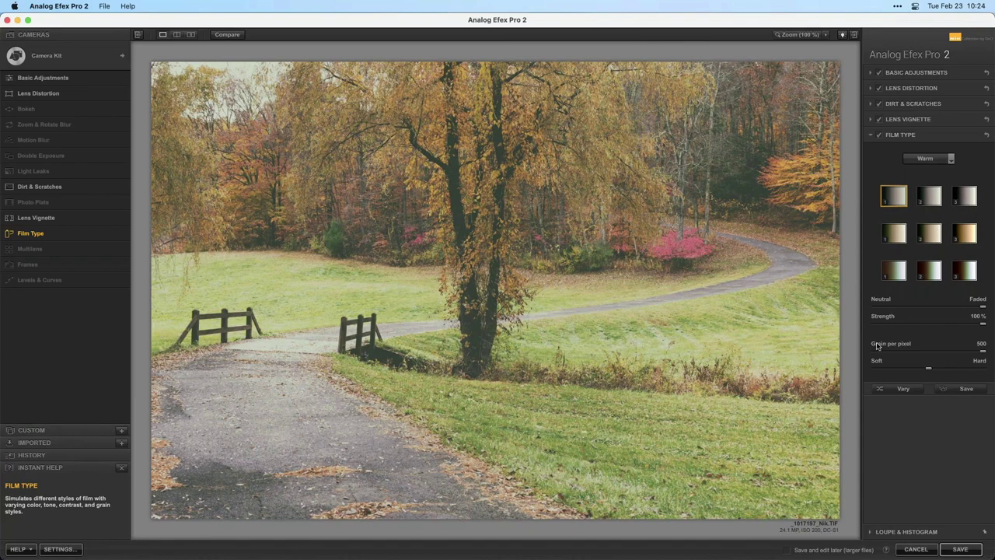
pyautogui.moveTo(982, 351); pyautogui.dragTo(970, 351)
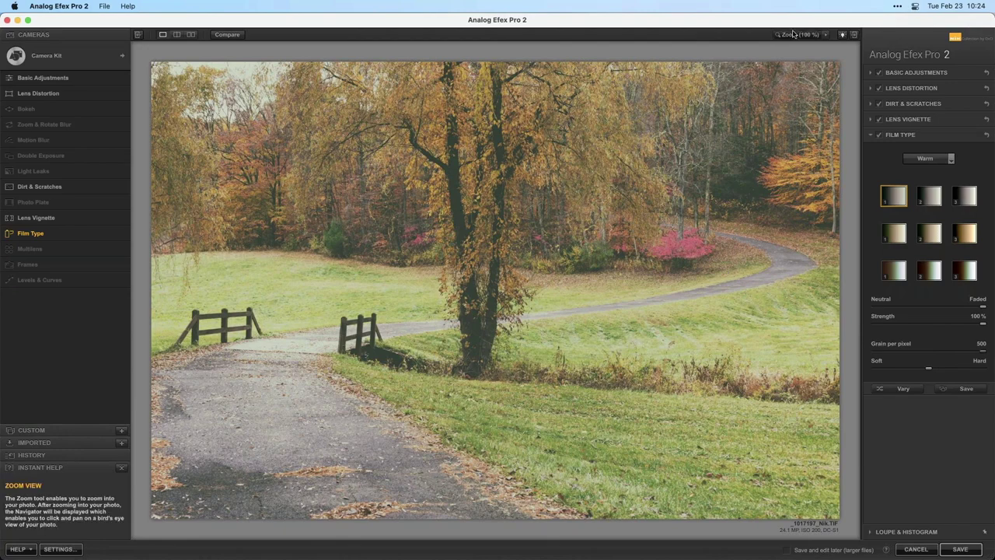
pyautogui.click(794, 35)
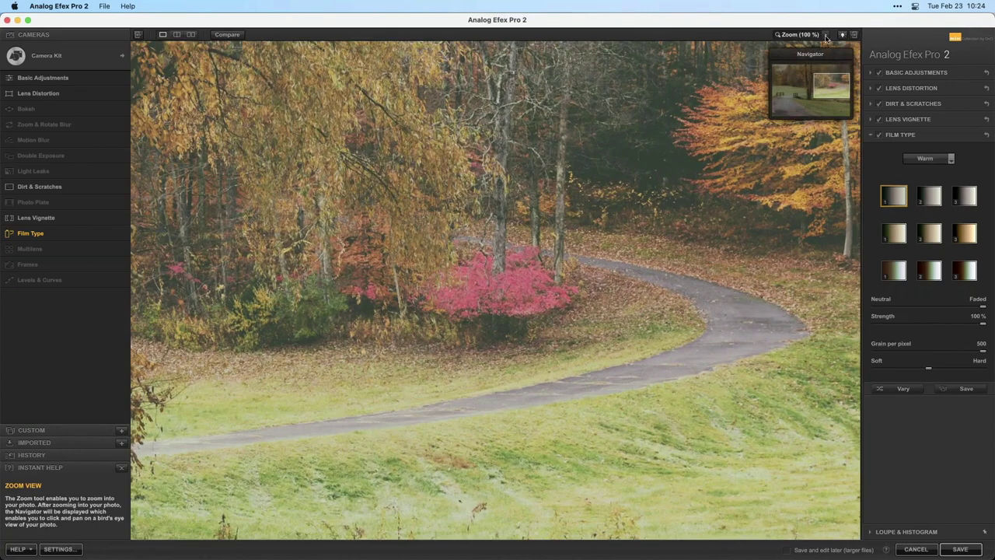
pyautogui.click(827, 37)
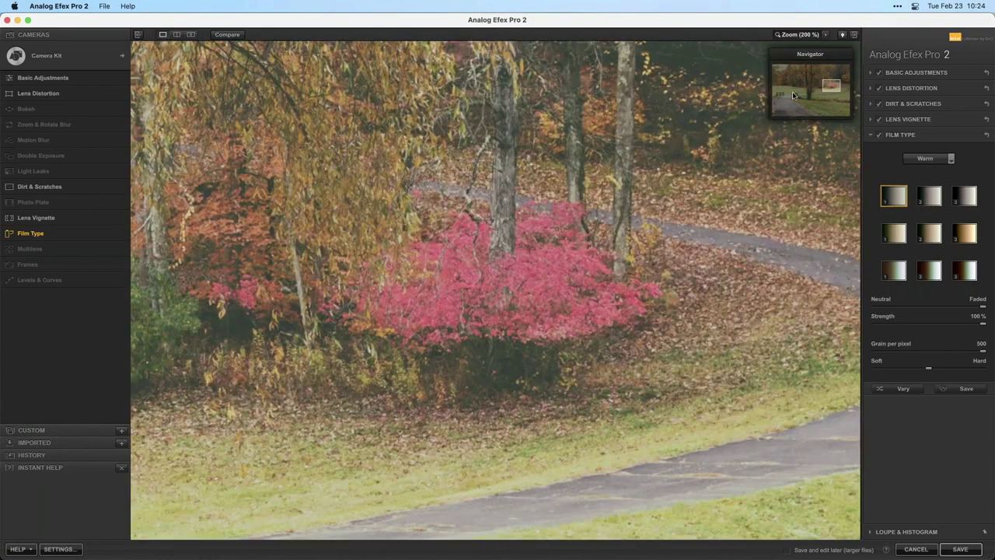
pyautogui.moveTo(827, 85); pyautogui.dragTo(835, 90)
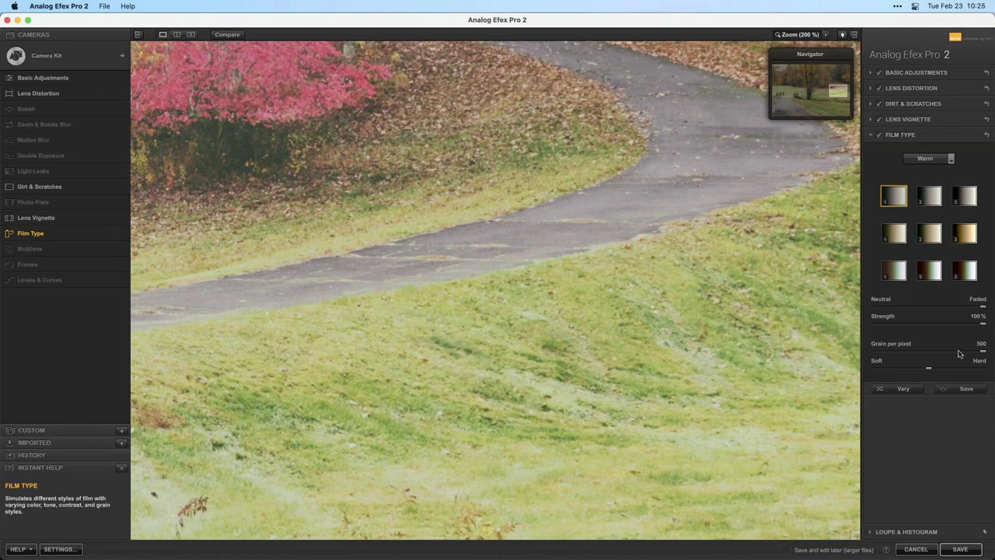
pyautogui.moveTo(981, 355); pyautogui.dragTo(876, 356)
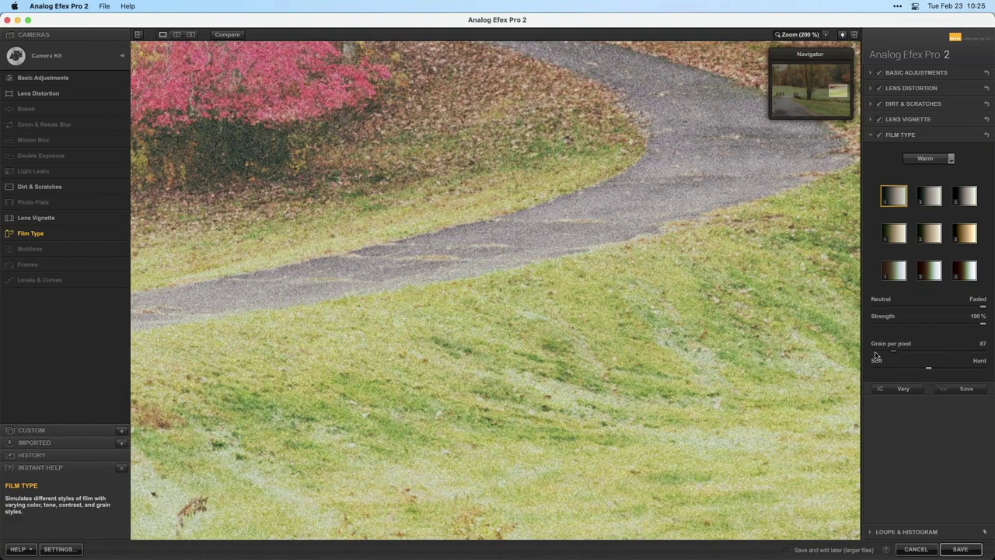
pyautogui.moveTo(875, 355); pyautogui.dragTo(977, 356)
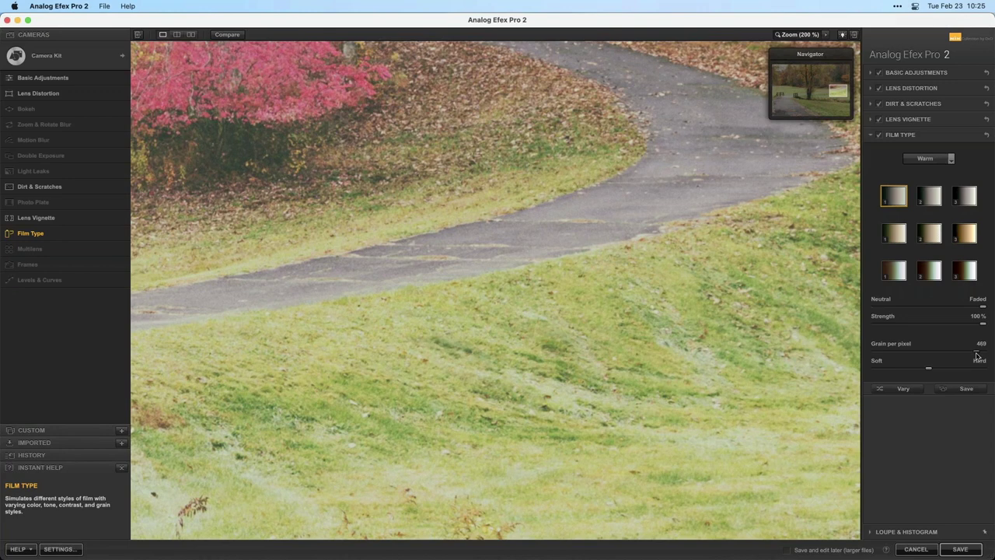
pyautogui.moveTo(977, 356)
pyautogui.mouseDown()
pyautogui.moveTo(888, 355)
pyautogui.moveTo(983, 352)
pyautogui.mouseUp()
# Set the Film Type's Grain per pixel to 416 and save the edited photo
pyautogui.click(825, 35)
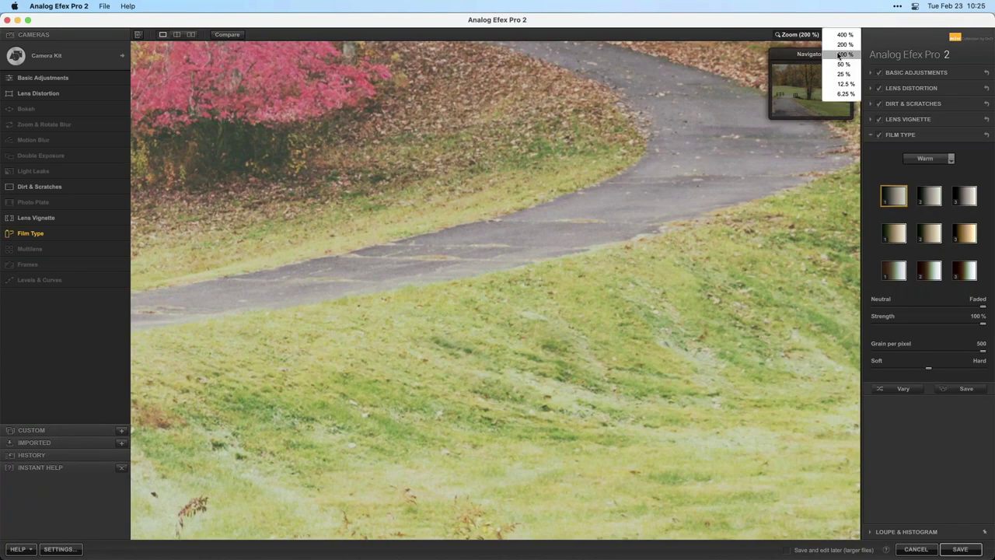
pyautogui.click(840, 60)
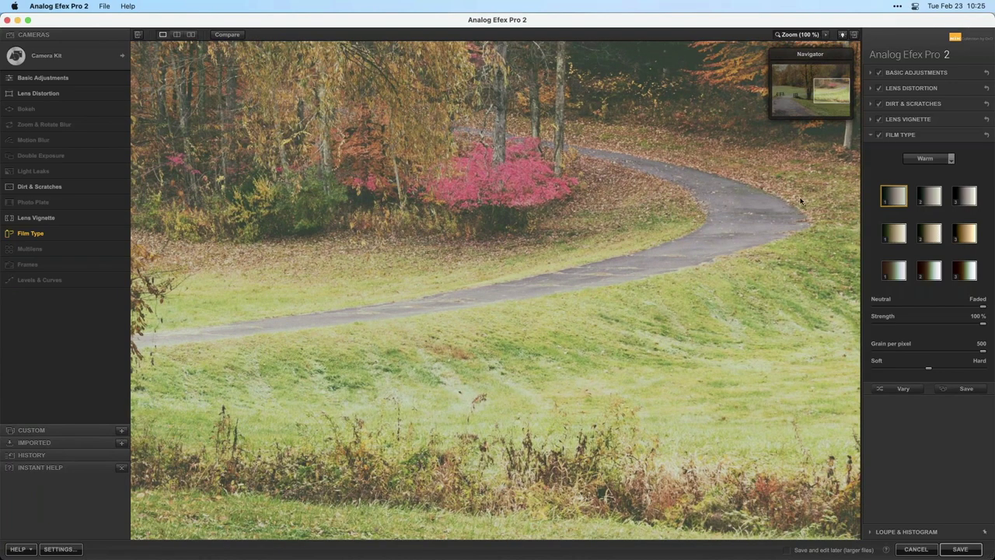
pyautogui.moveTo(983, 351); pyautogui.dragTo(964, 355)
pyautogui.click(804, 34)
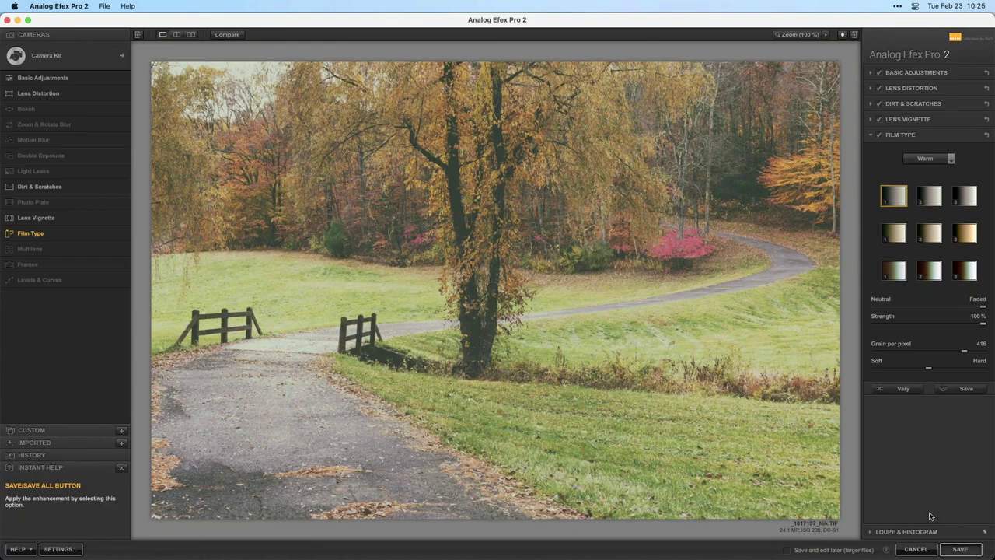
pyautogui.click(960, 549)
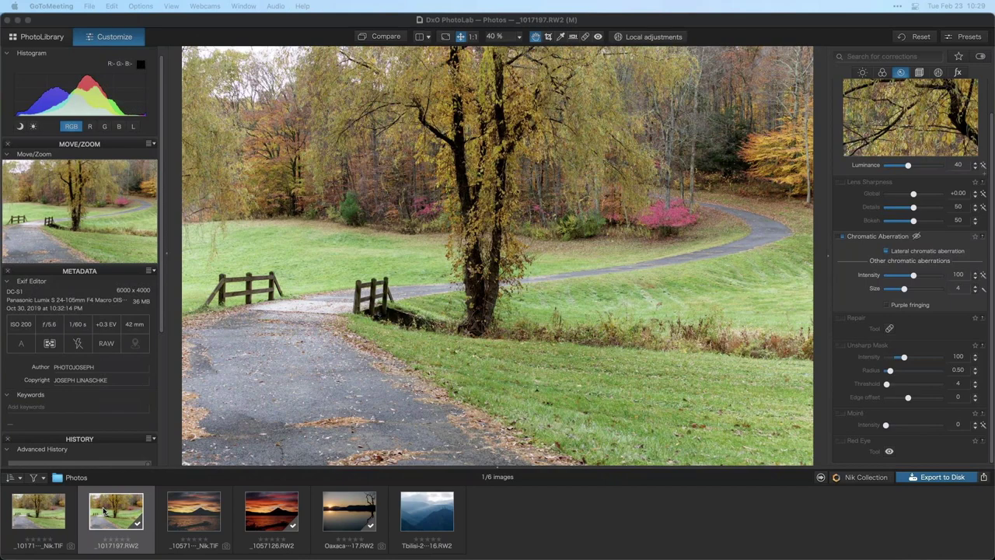
# Open the original _1017197.RW2 from DxO PhotoLab in Analog Efex Pro 2 and choose another camera type for it
pyautogui.click(132, 517)
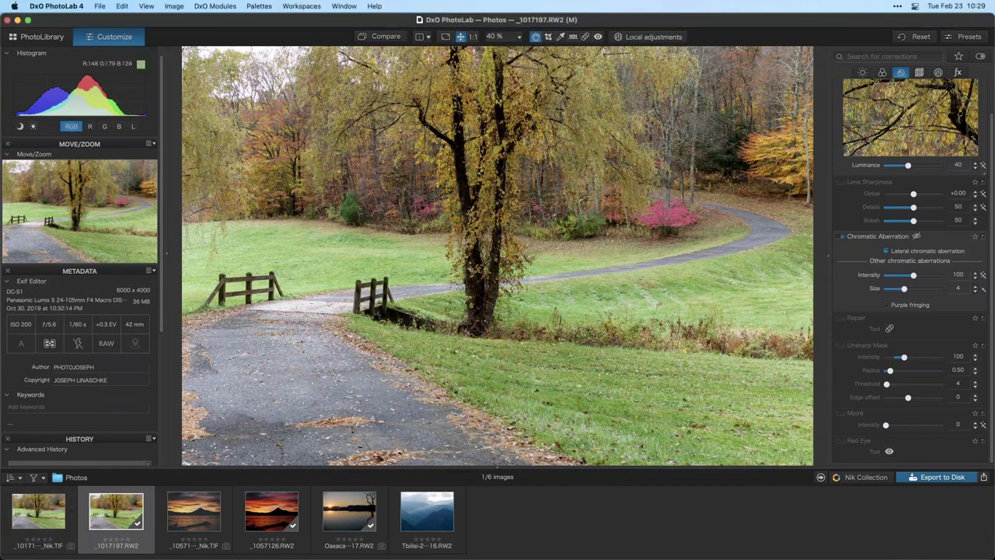
pyautogui.click(866, 477)
pyautogui.moveTo(499, 136); pyautogui.dragTo(522, 145)
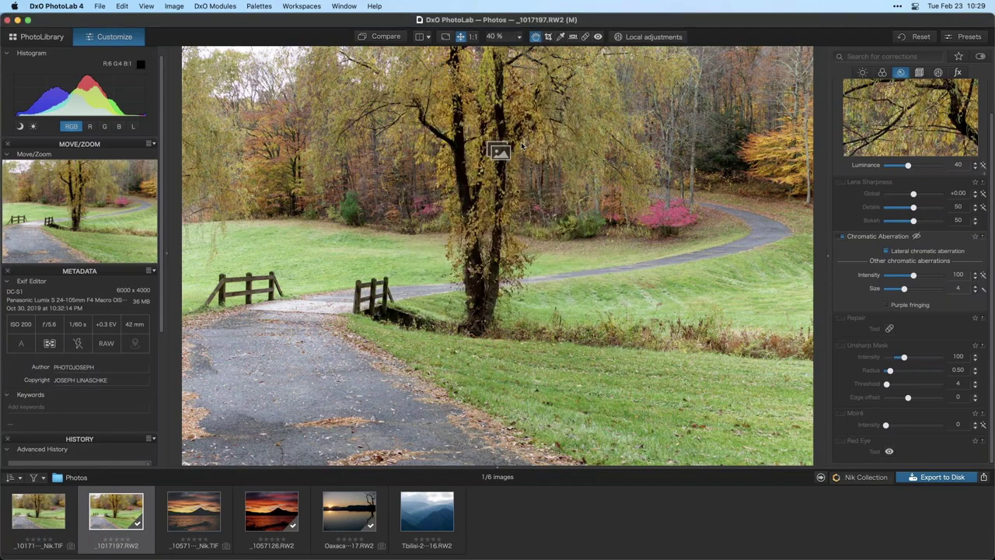
pyautogui.click(497, 201)
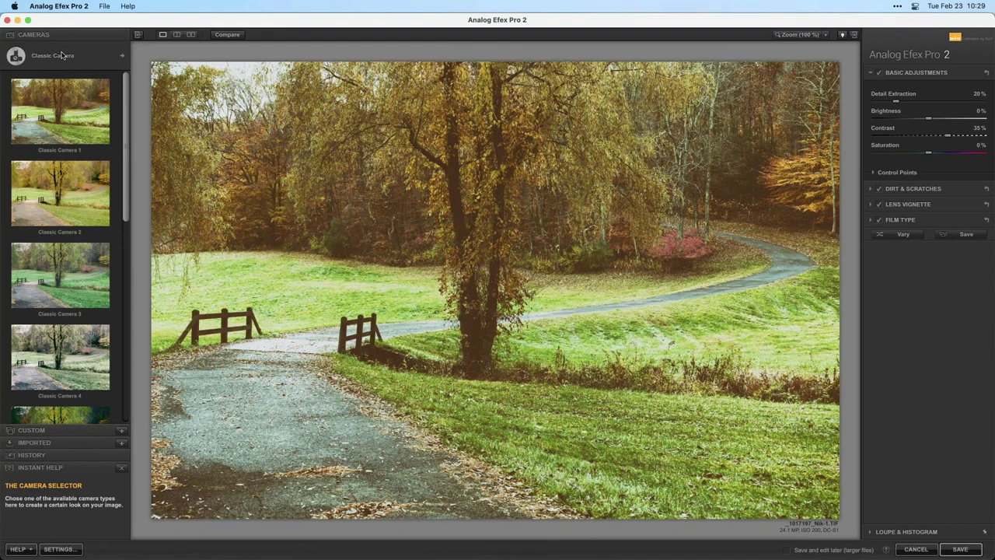
pyautogui.click(62, 55)
pyautogui.click(193, 105)
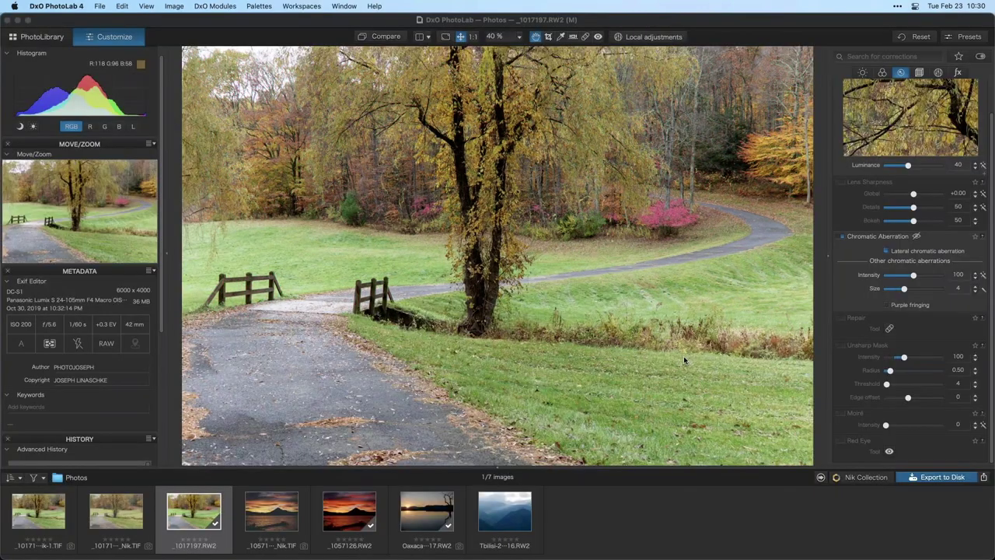
# Try a control point on the foreground grass with a local Blur adjustment, then reset the local adjustments
pyautogui.click(622, 37)
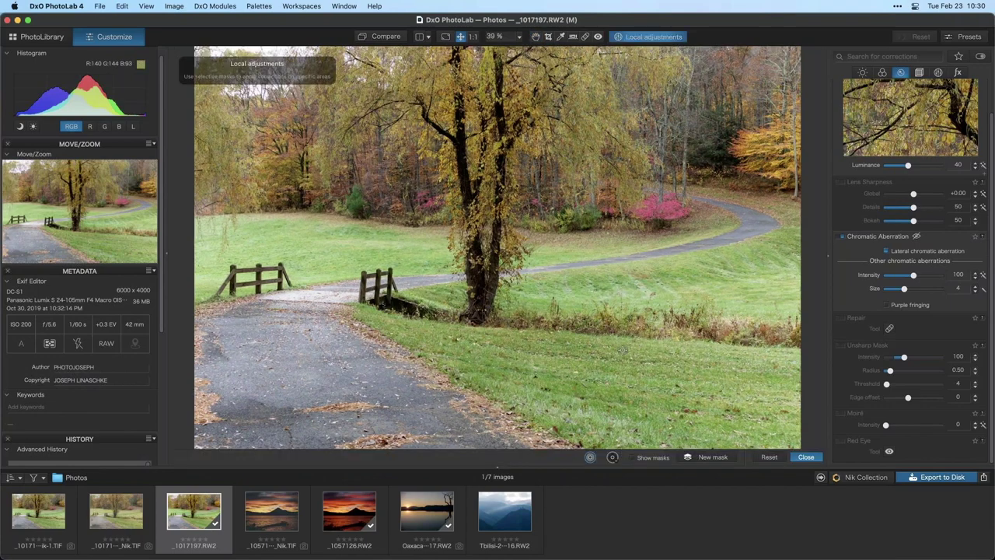
pyautogui.click(619, 348)
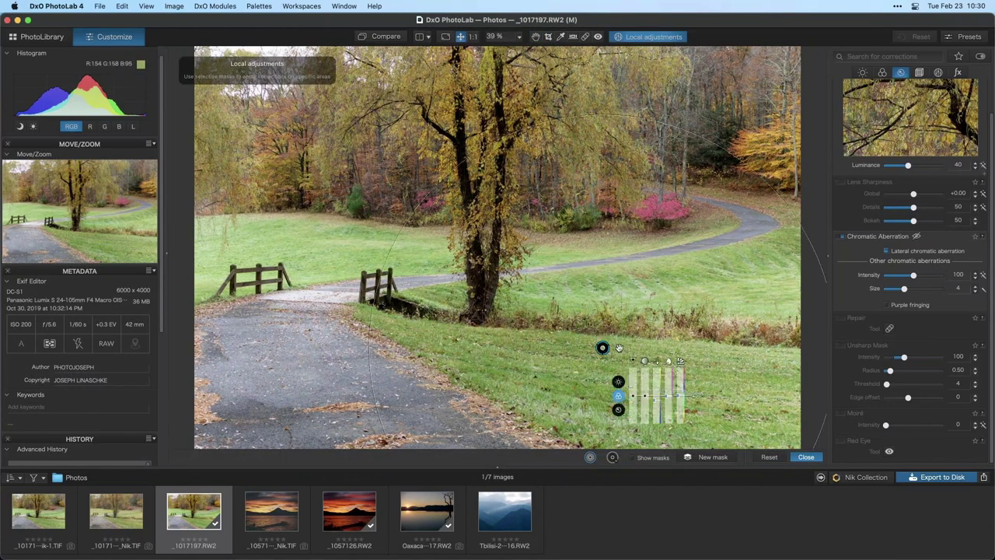
pyautogui.click(618, 409)
pyautogui.moveTo(632, 397)
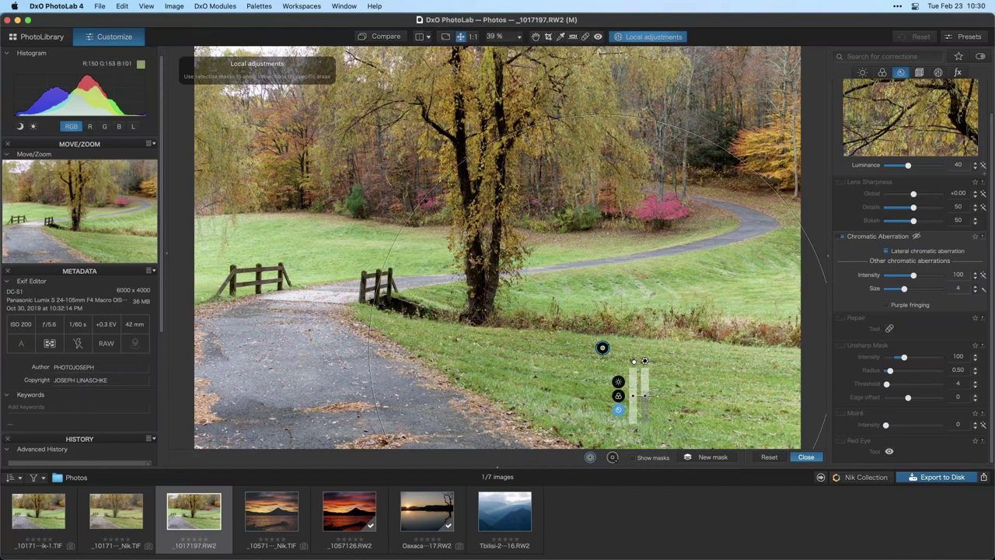
pyautogui.moveTo(645, 398); pyautogui.dragTo(647, 381)
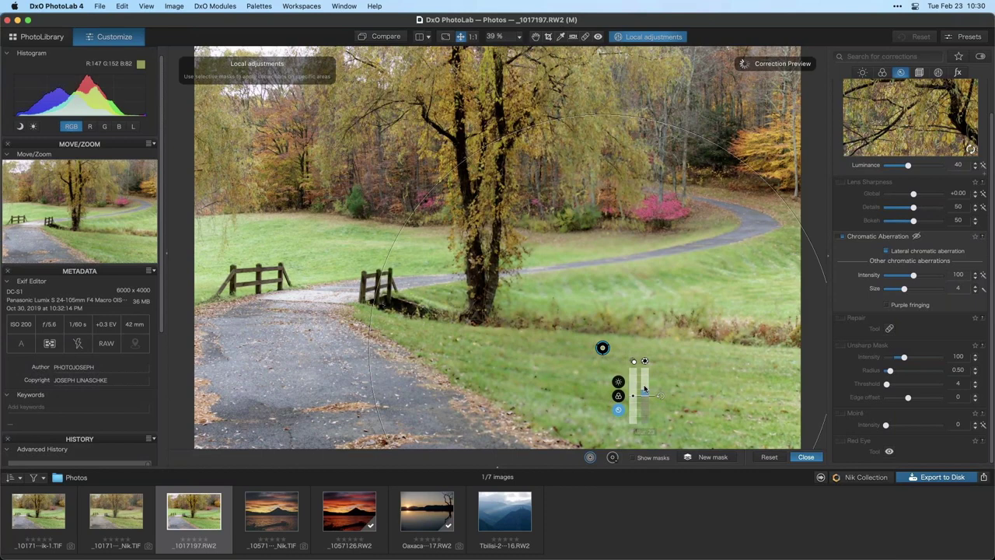
pyautogui.moveTo(645, 388); pyautogui.dragTo(643, 391)
pyautogui.click(770, 458)
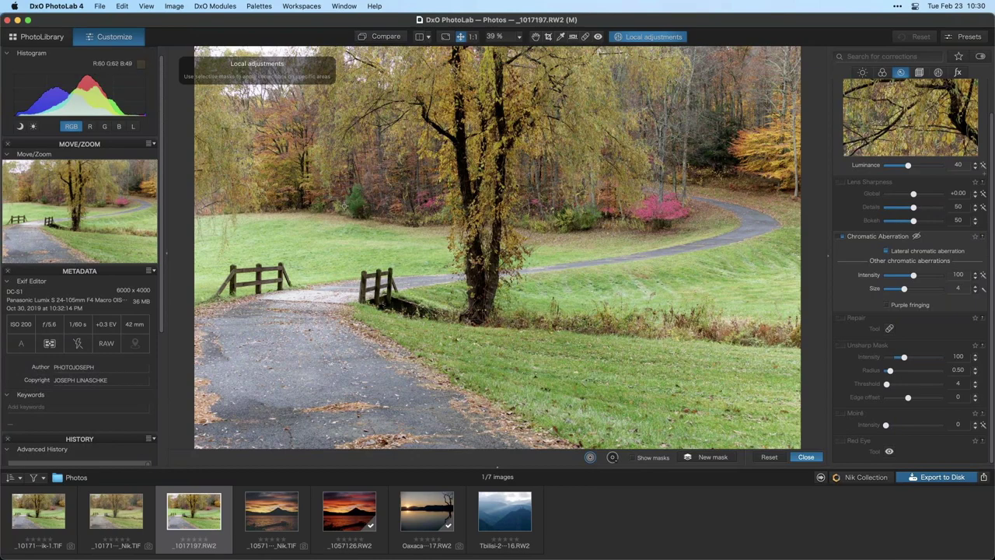
pyautogui.press('super+alt+0')
pyautogui.click(460, 38)
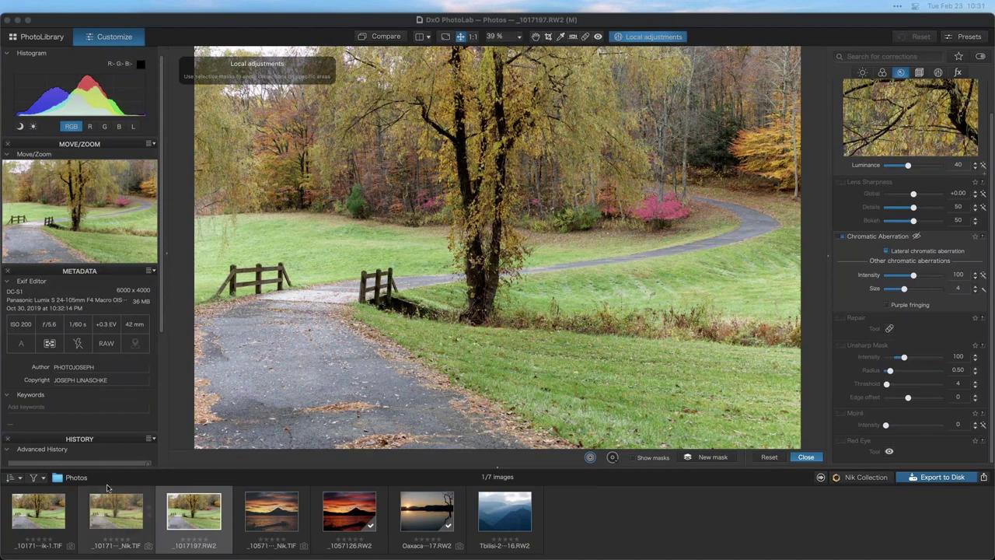
# Open the Tbilisi mountain photo and start the Horizon tool, with the hilltop church in view at 100% zoom
pyautogui.click(532, 514)
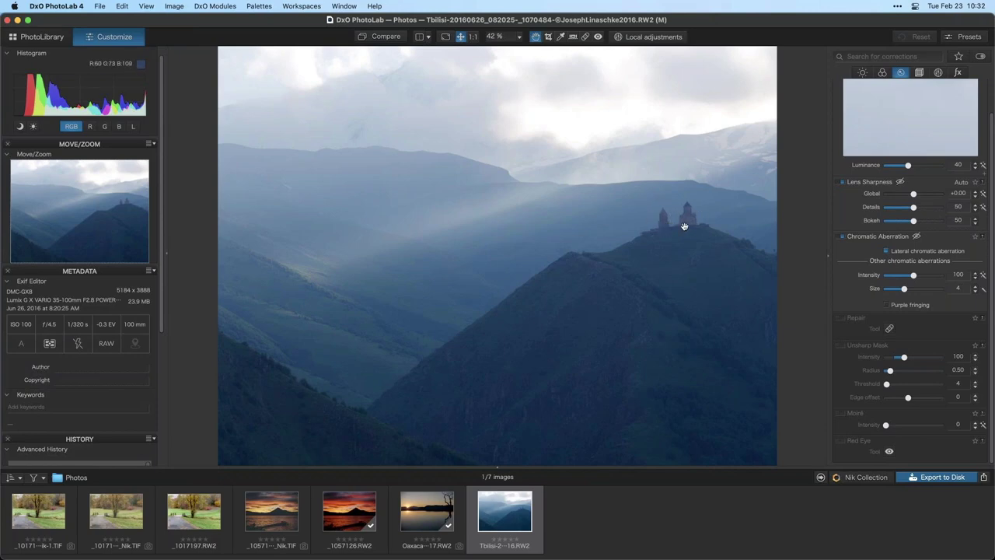
pyautogui.click(573, 37)
pyautogui.moveTo(615, 246); pyautogui.dragTo(684, 227)
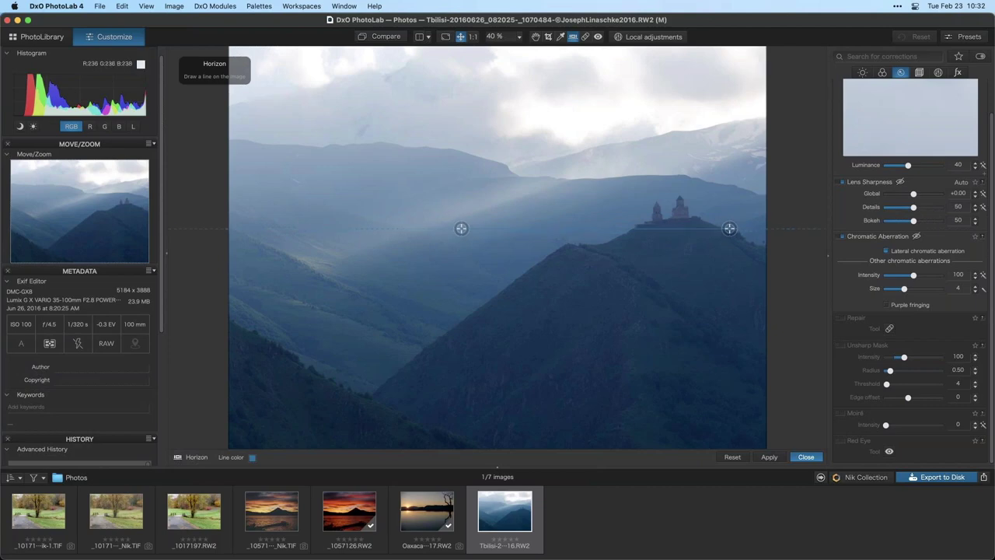
pyautogui.click(520, 37)
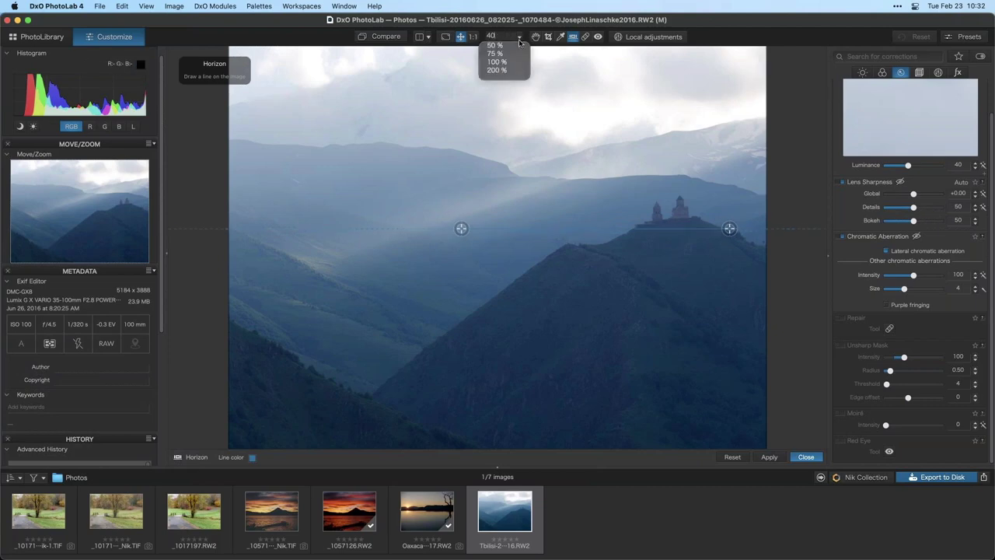
pyautogui.click(497, 61)
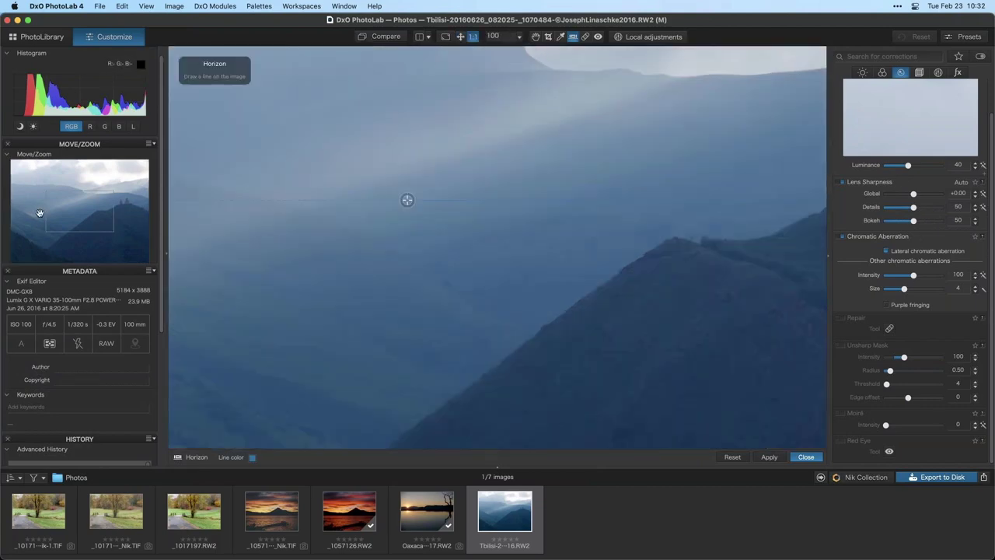
pyautogui.moveTo(83, 211); pyautogui.dragTo(121, 207)
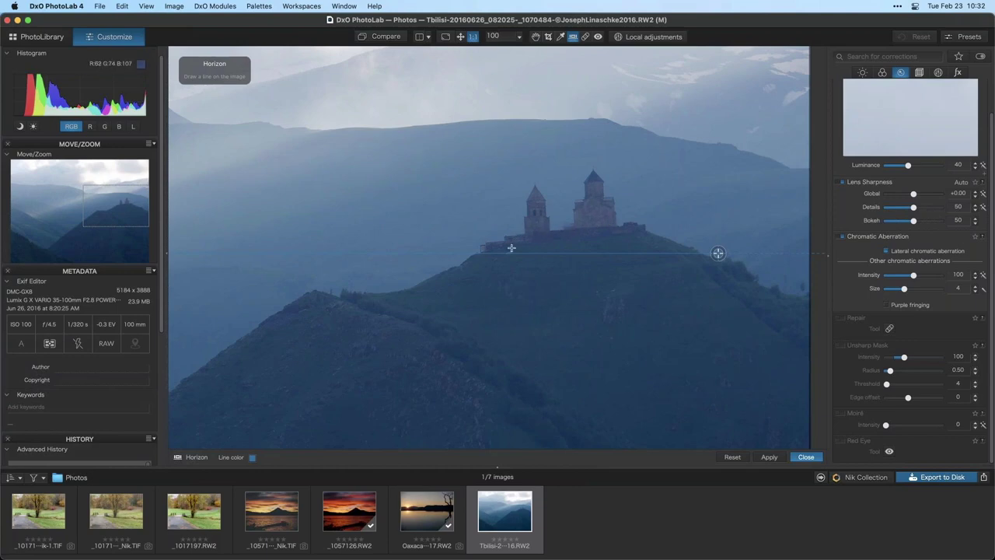
# Align both ends of the horizon line with the base wall of the hilltop church and apply the levelling
pyautogui.moveTo(506, 237); pyautogui.dragTo(661, 238)
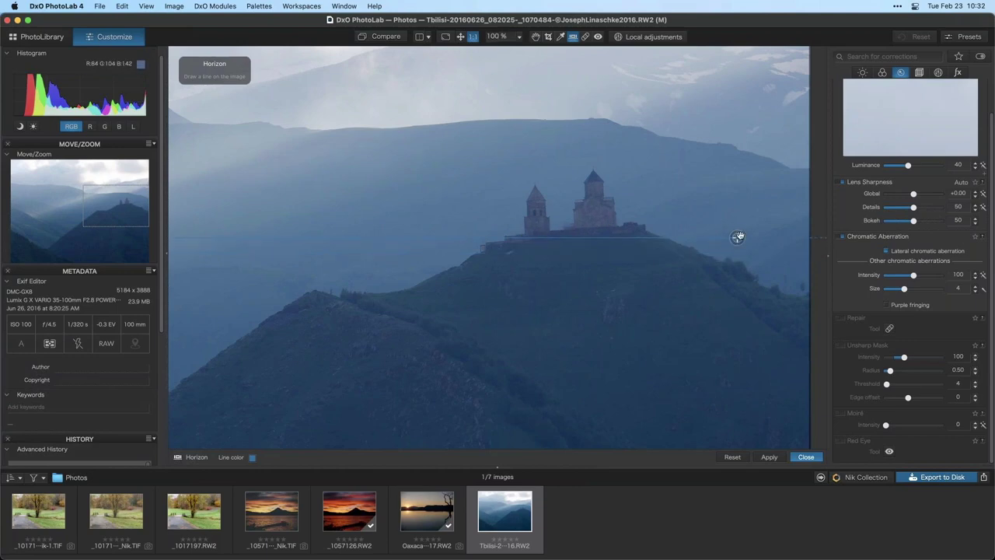
pyautogui.moveTo(738, 237); pyautogui.dragTo(662, 234)
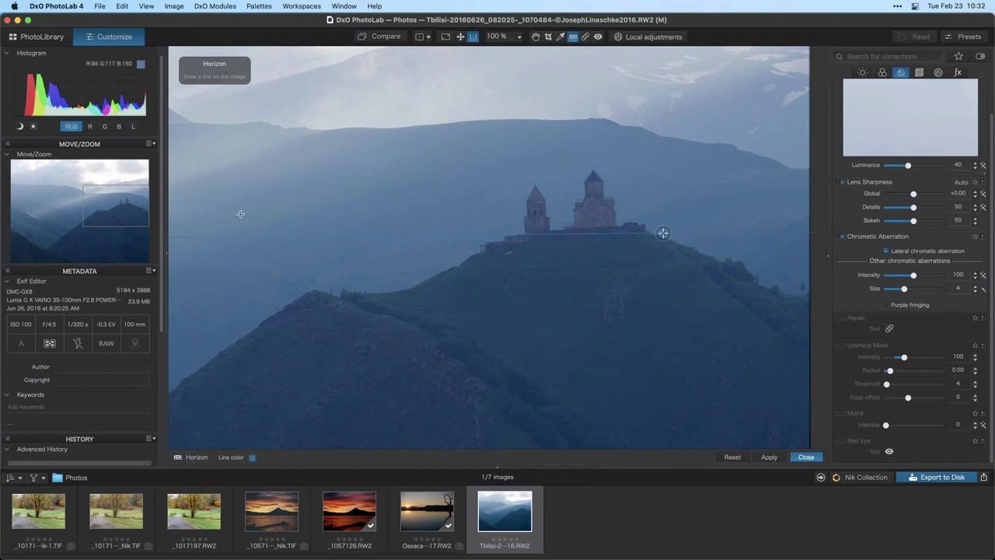
pyautogui.moveTo(224, 233); pyautogui.dragTo(465, 242)
pyautogui.moveTo(810, 228); pyautogui.dragTo(636, 227)
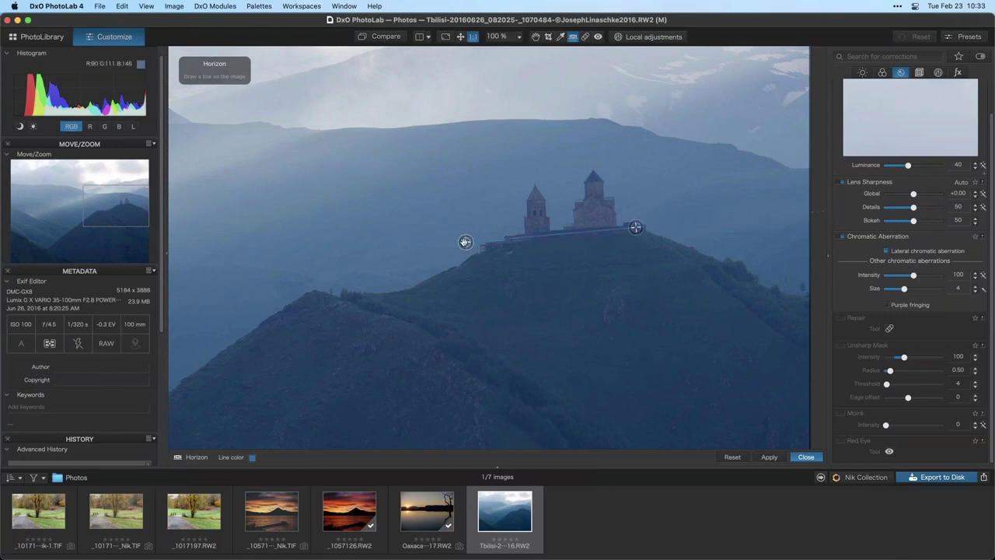
pyautogui.moveTo(465, 242); pyautogui.dragTo(511, 230)
pyautogui.moveTo(636, 227); pyautogui.dragTo(643, 224)
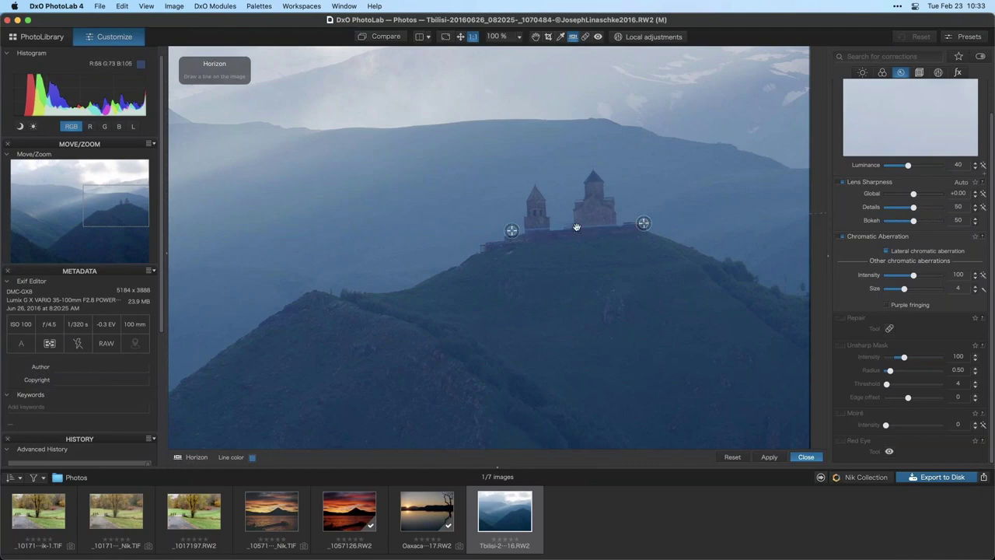
pyautogui.click(770, 457)
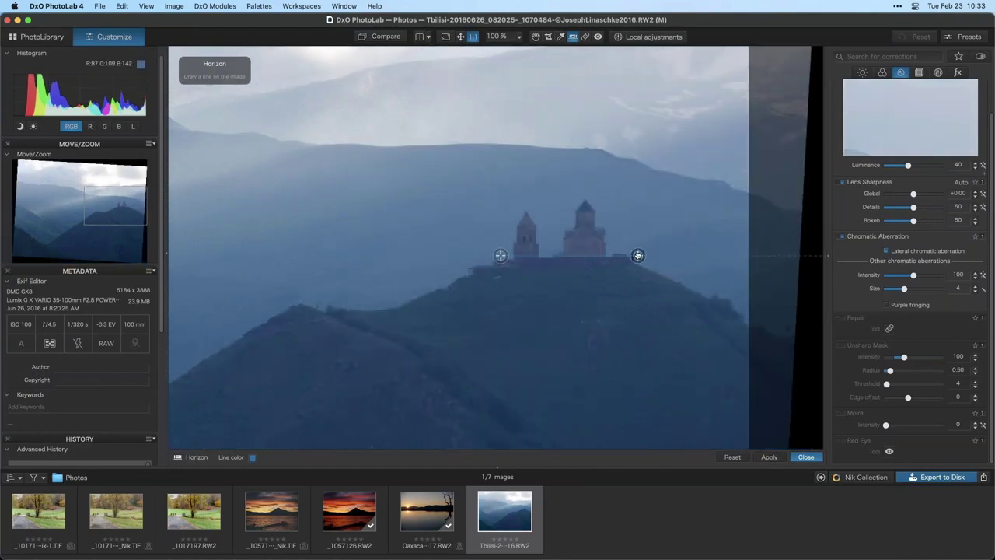
# Refine the tilt of the church's horizon line, reapply the correction, and finish levelling with the whole photo in view
pyautogui.moveTo(637, 255); pyautogui.dragTo(637, 253)
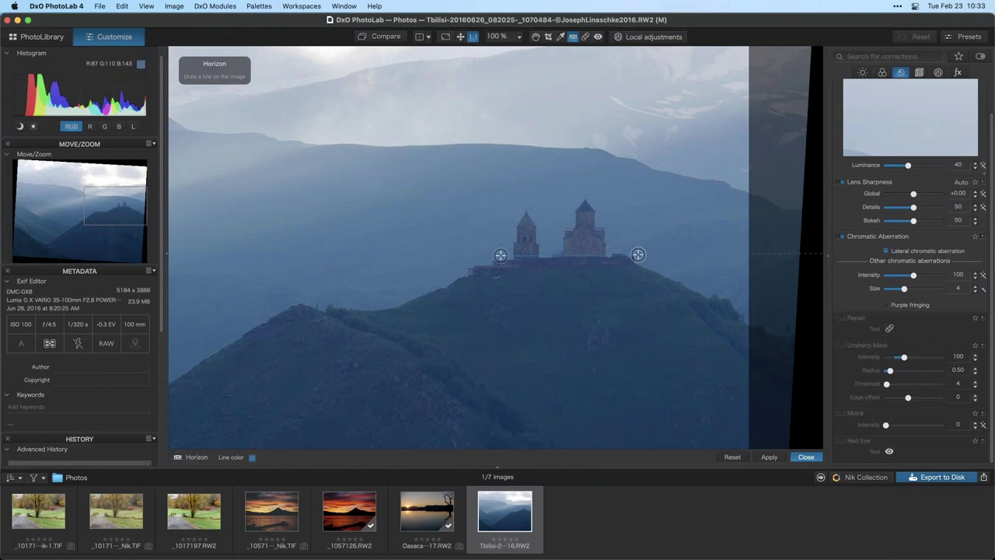
pyautogui.click(769, 458)
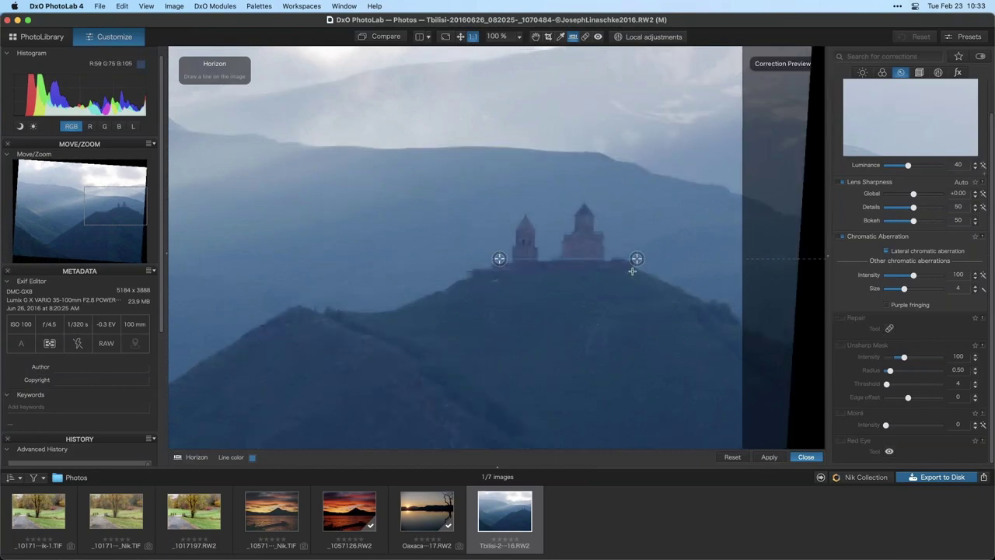
pyautogui.moveTo(637, 259); pyautogui.dragTo(638, 263)
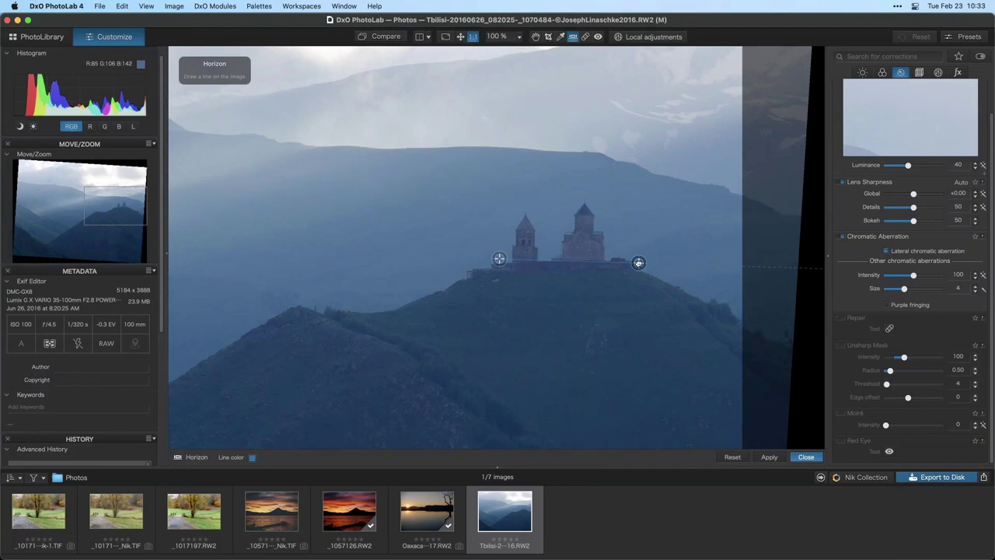
pyautogui.click(767, 458)
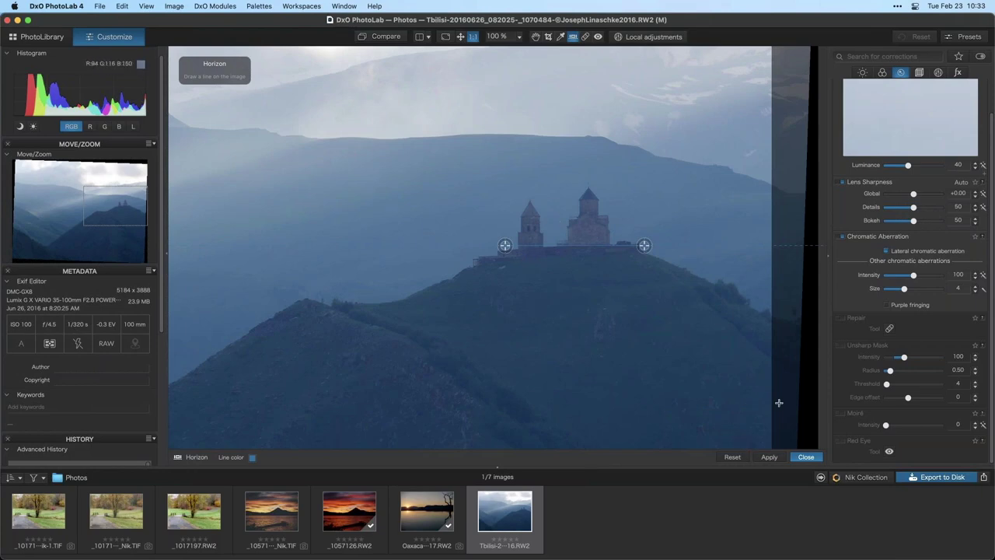
pyautogui.click(806, 457)
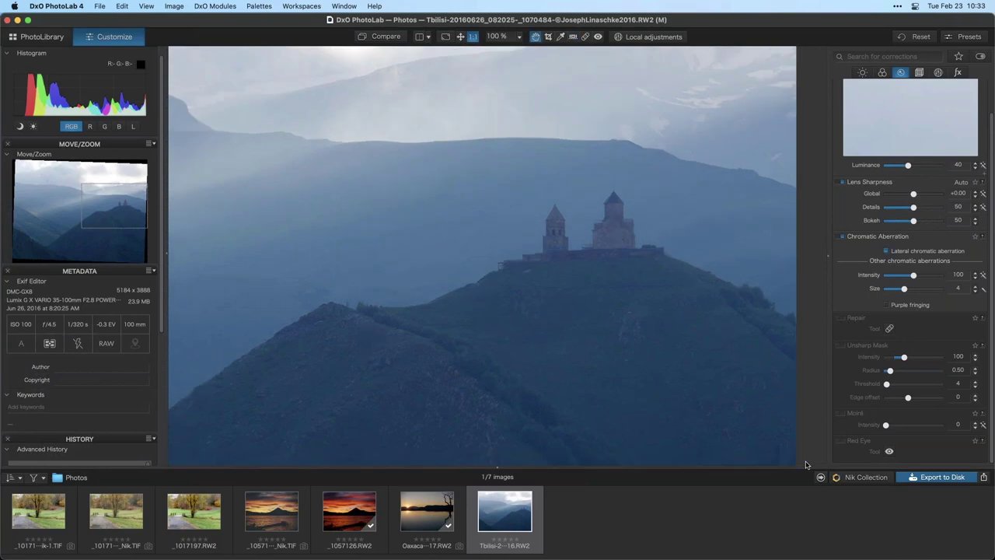
pyautogui.click(461, 37)
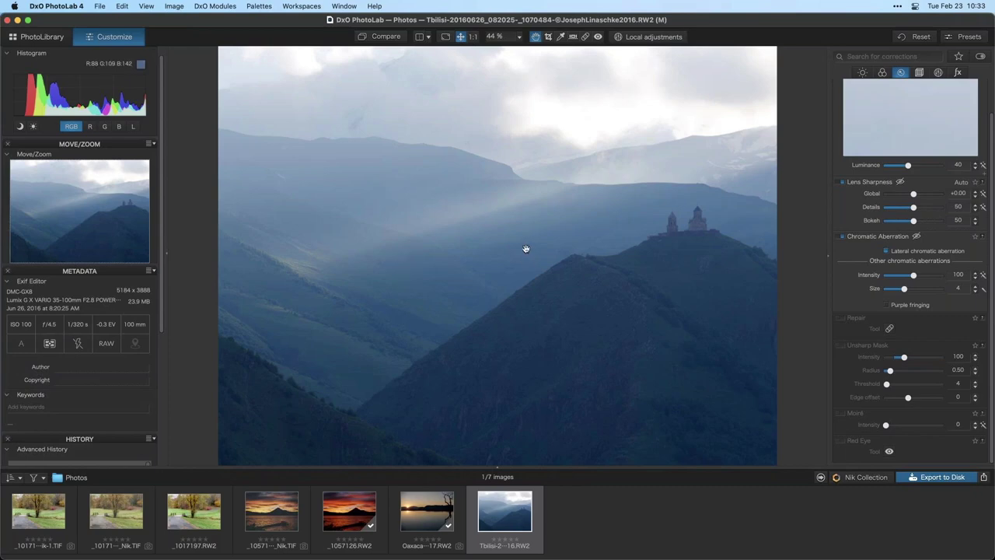
# Add a Graduated Filter local adjustment along the diagonal light ray over the valley and flip its masked side
pyautogui.click(645, 37)
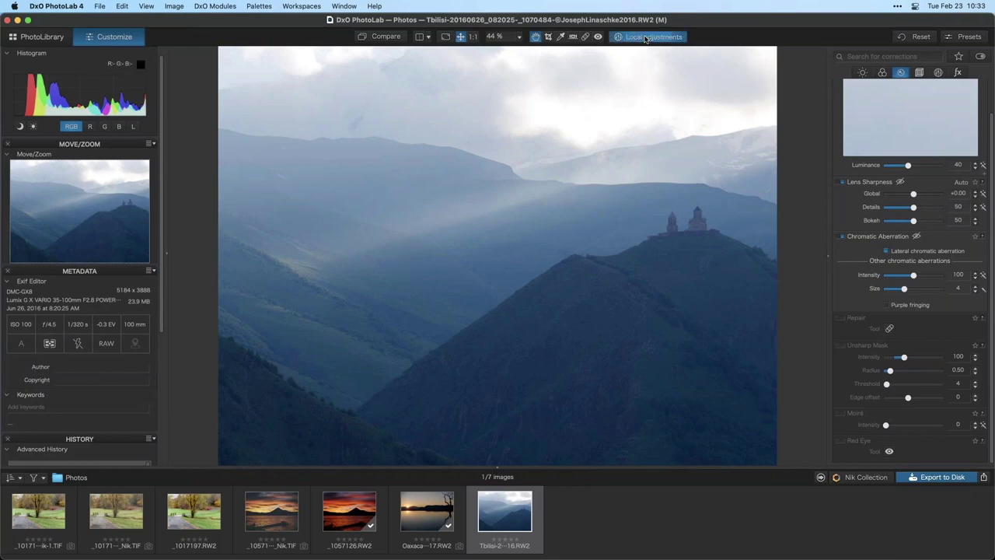
pyautogui.rightClick(494, 198)
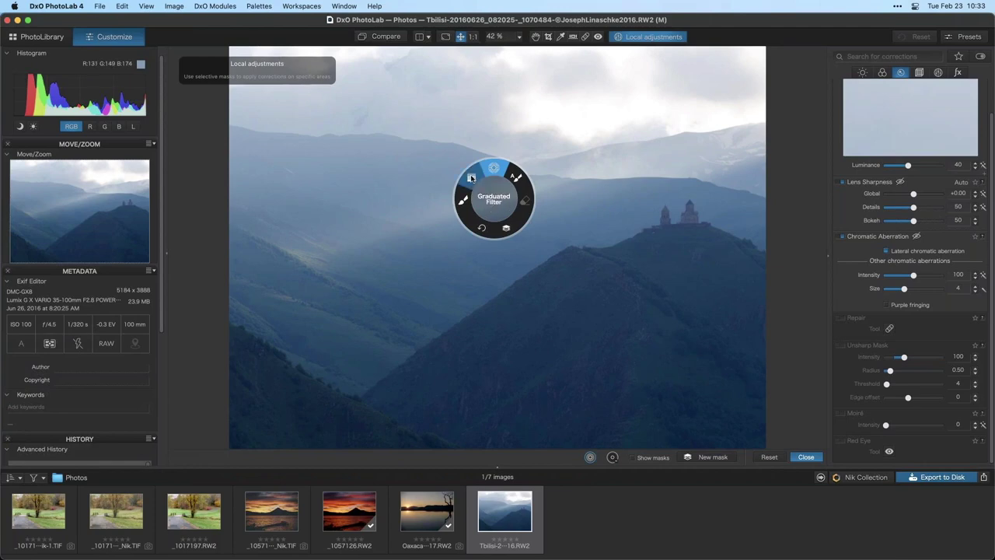
pyautogui.click(472, 179)
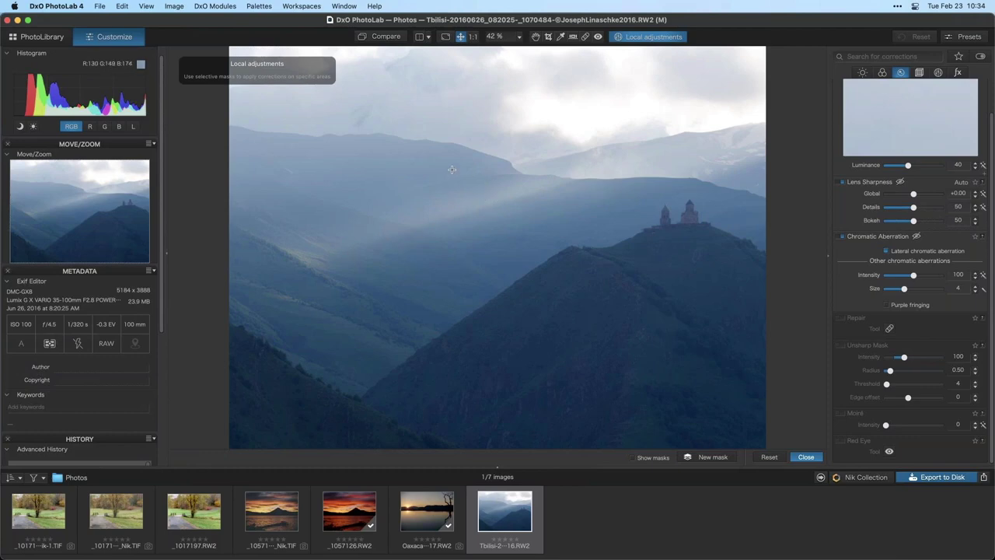
pyautogui.click(470, 211)
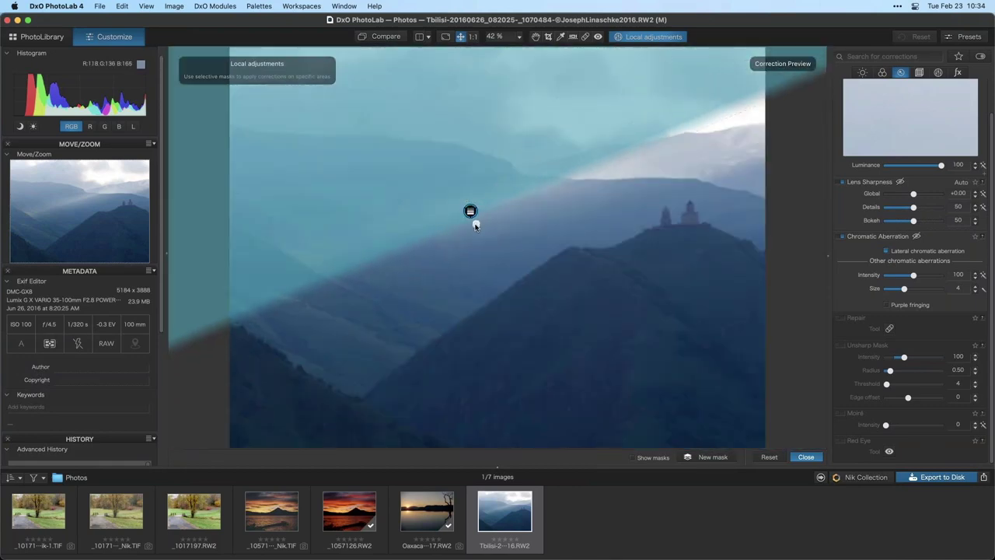
pyautogui.moveTo(469, 211)
pyautogui.mouseDown()
pyautogui.moveTo(457, 191)
pyautogui.moveTo(460, 202)
pyautogui.mouseUp()
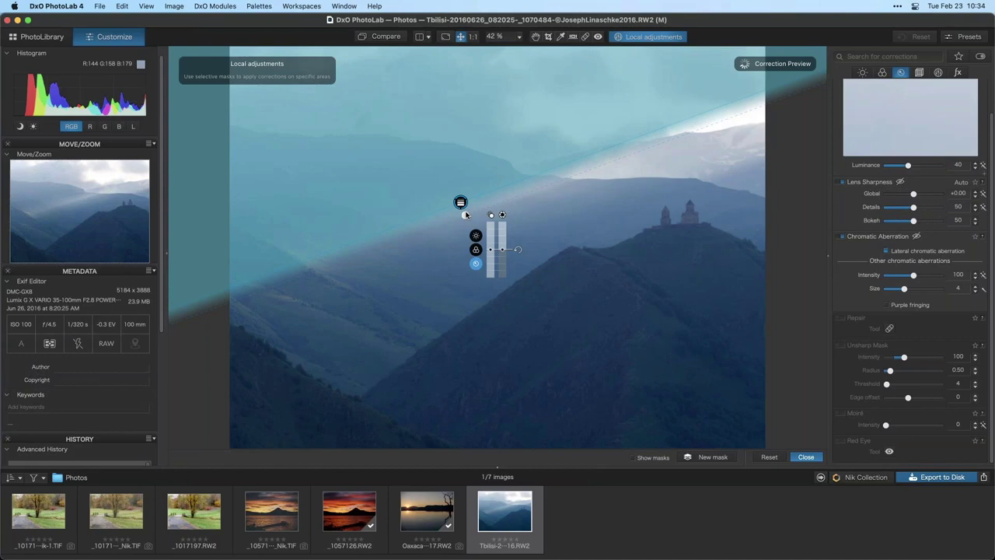
pyautogui.moveTo(465, 214)
pyautogui.mouseDown()
pyautogui.moveTo(459, 184)
pyautogui.moveTo(449, 185)
pyautogui.moveTo(469, 217)
pyautogui.mouseUp()
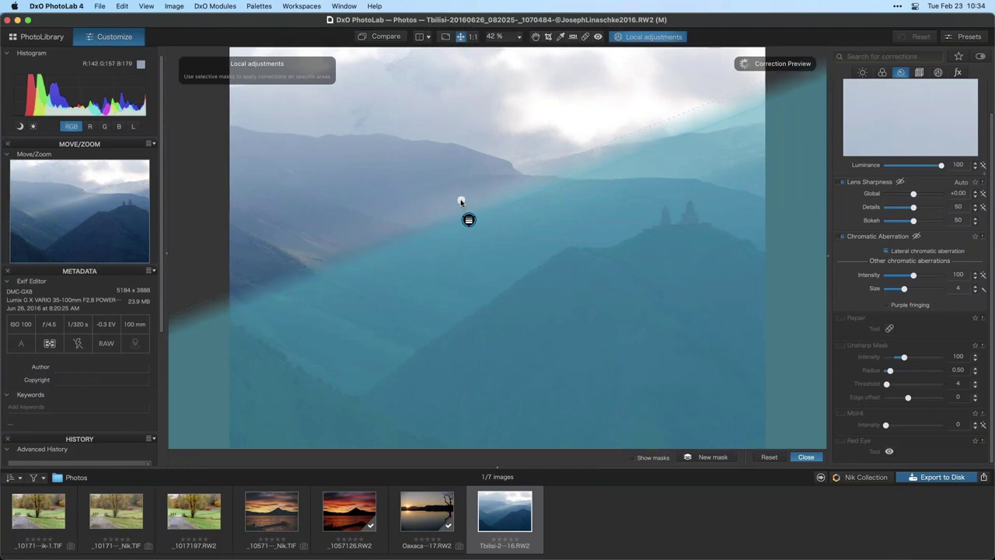
# Raise the graduated filter's exposure and rotate its mask back over the sky and the valley above the light ray
pyautogui.click(468, 219)
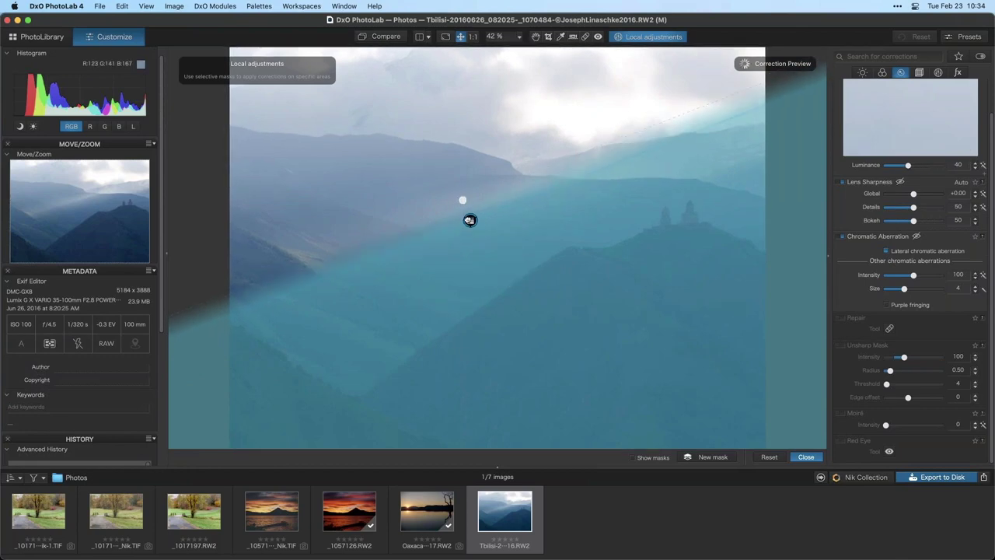
pyautogui.moveTo(496, 261)
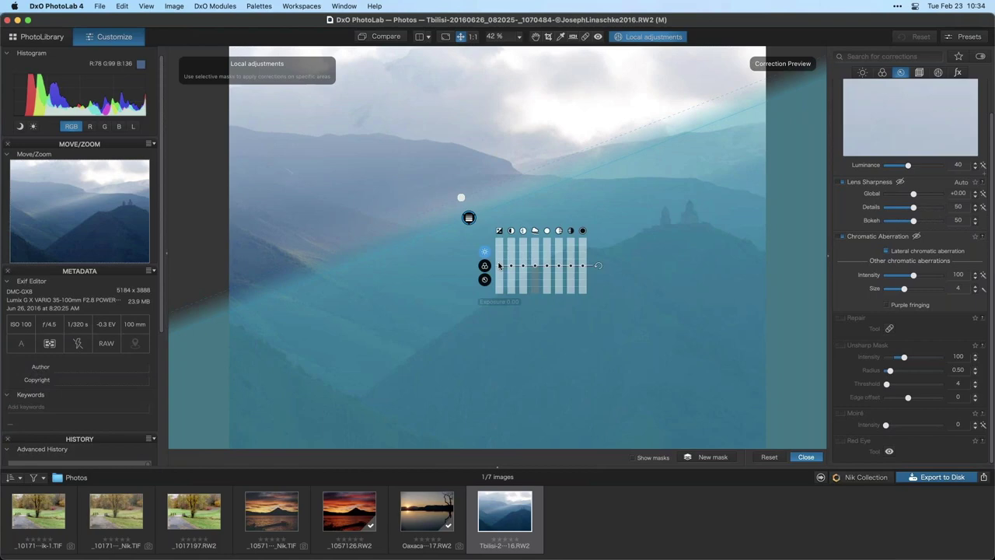
pyautogui.moveTo(498, 266); pyautogui.dragTo(499, 259)
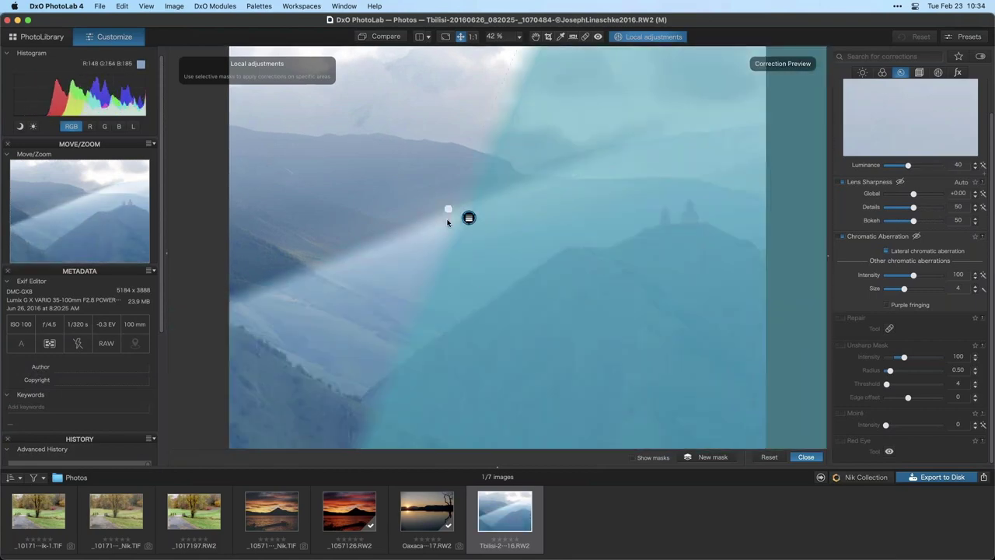
pyautogui.moveTo(447, 223)
pyautogui.mouseDown()
pyautogui.moveTo(477, 236)
pyautogui.moveTo(459, 213)
pyautogui.mouseUp()
pyautogui.click(468, 228)
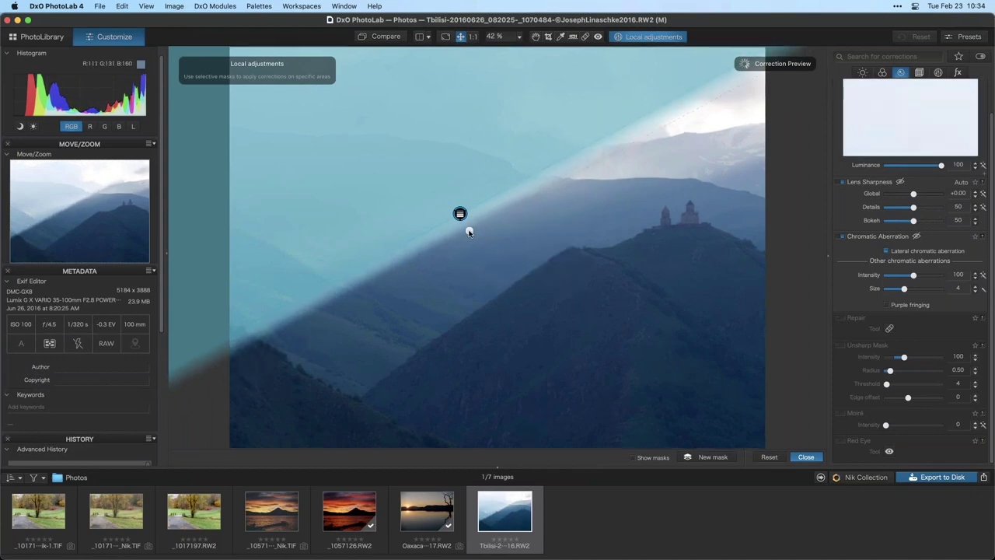
# Reposition and re-angle the graduated filter along the light ray, and reduce its exposure to 0.08
pyautogui.moveTo(469, 231)
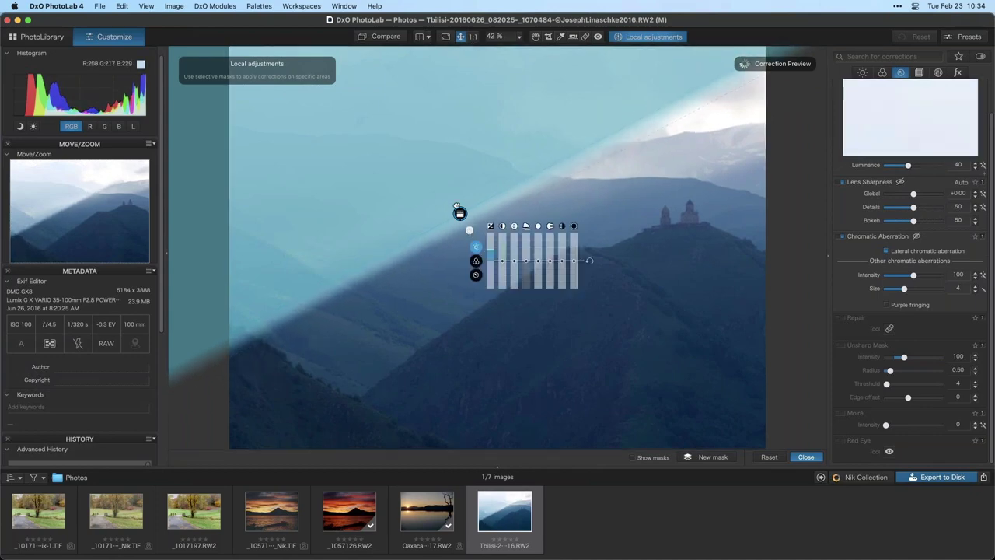
pyautogui.moveTo(460, 214); pyautogui.dragTo(425, 149)
pyautogui.moveTo(426, 149)
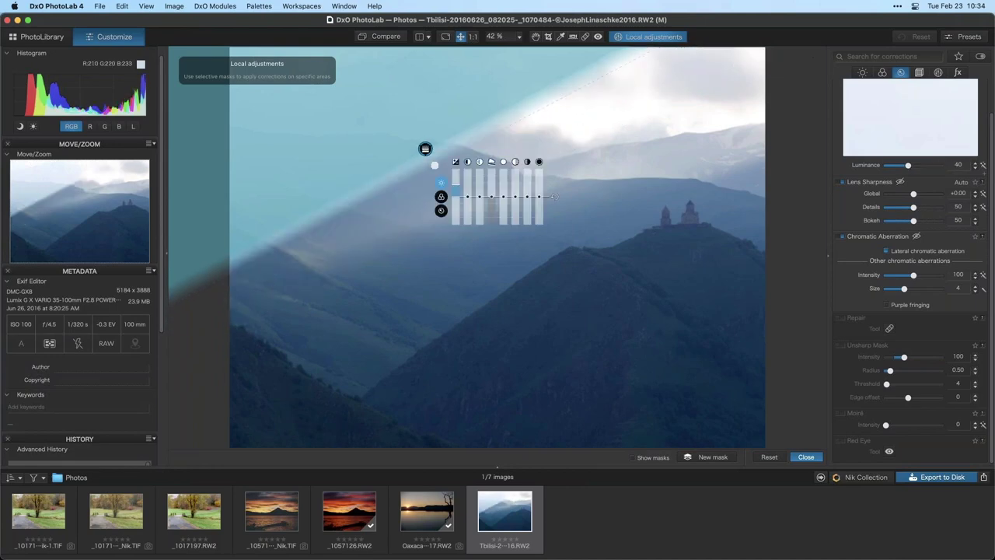
pyautogui.moveTo(458, 194); pyautogui.dragTo(459, 196)
pyautogui.moveTo(427, 164); pyautogui.dragTo(439, 225)
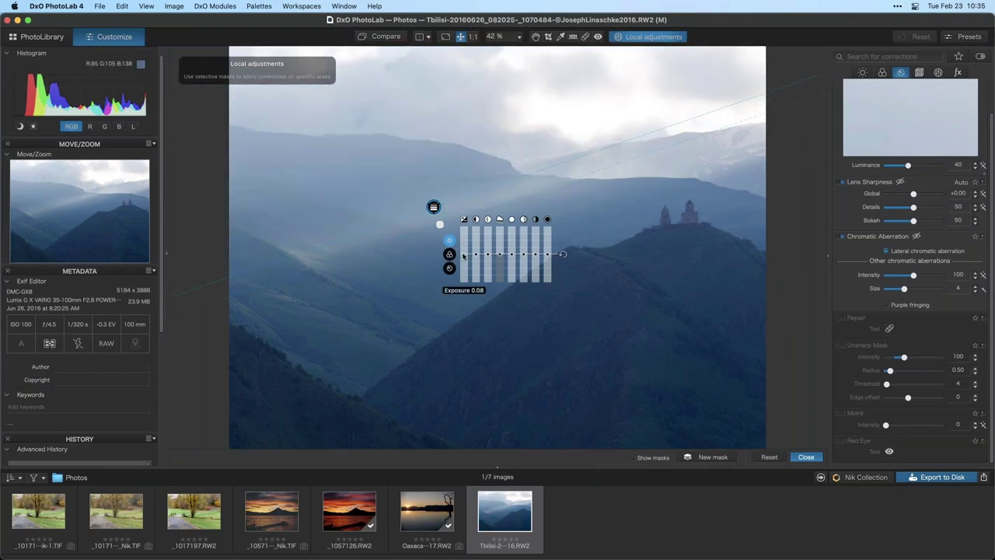
# Raise the graduated filter's exposure to brighten the masked sky and light ray, and collapse and restore its adjustment sliders
pyautogui.moveTo(461, 252); pyautogui.dragTo(464, 248)
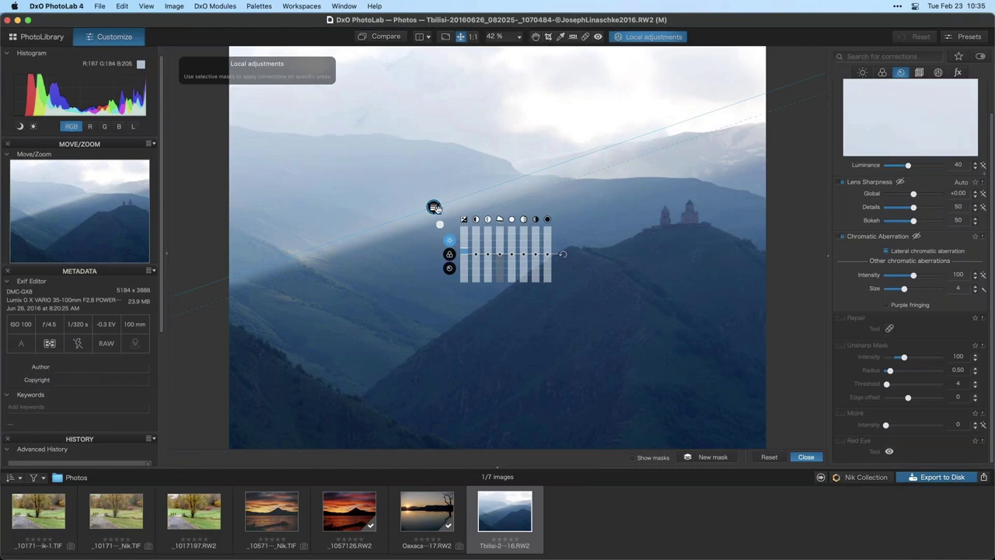
pyautogui.moveTo(441, 225)
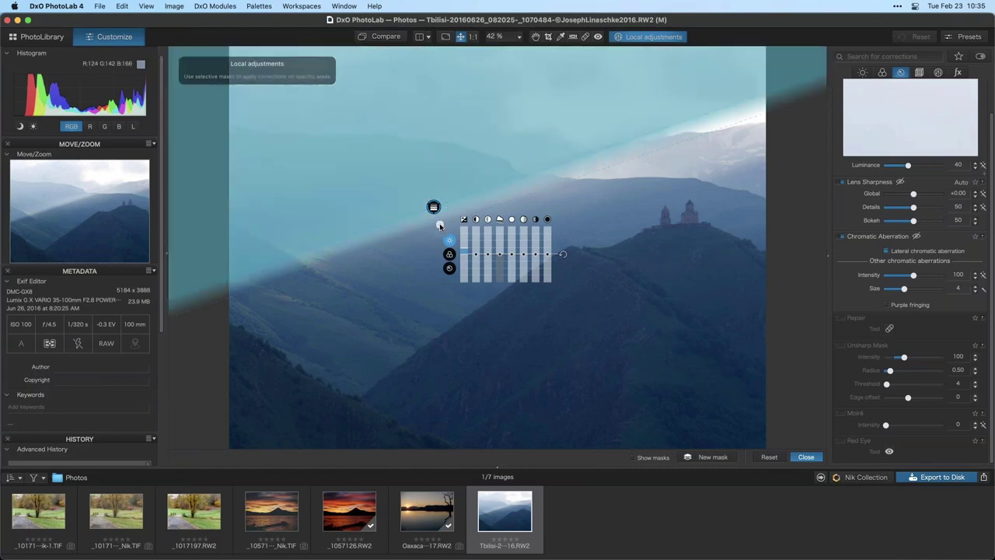
pyautogui.click(439, 226)
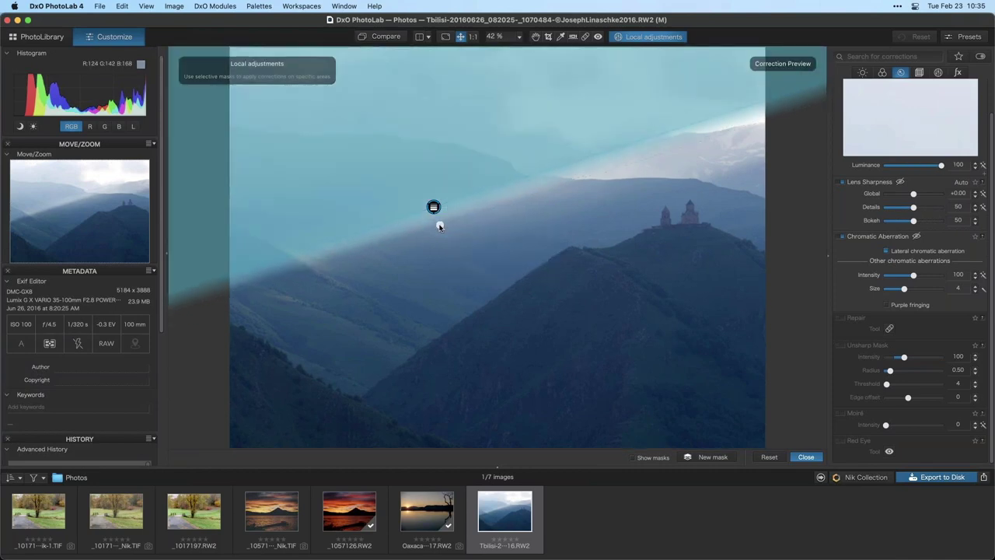
pyautogui.click(439, 226)
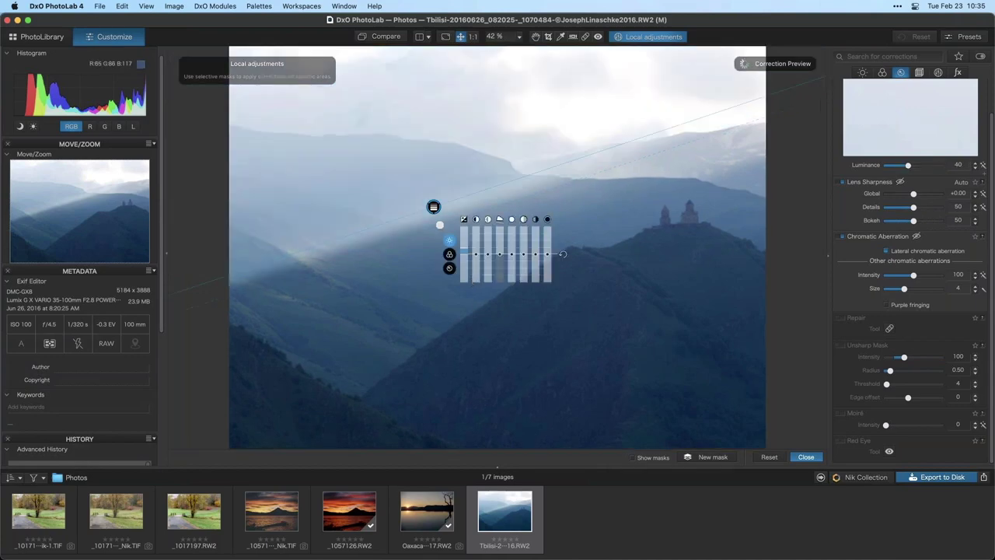
# Fine-tune the graduated filter's vibrancy in its colour adjustments and leave the local adjustments
pyautogui.click(450, 254)
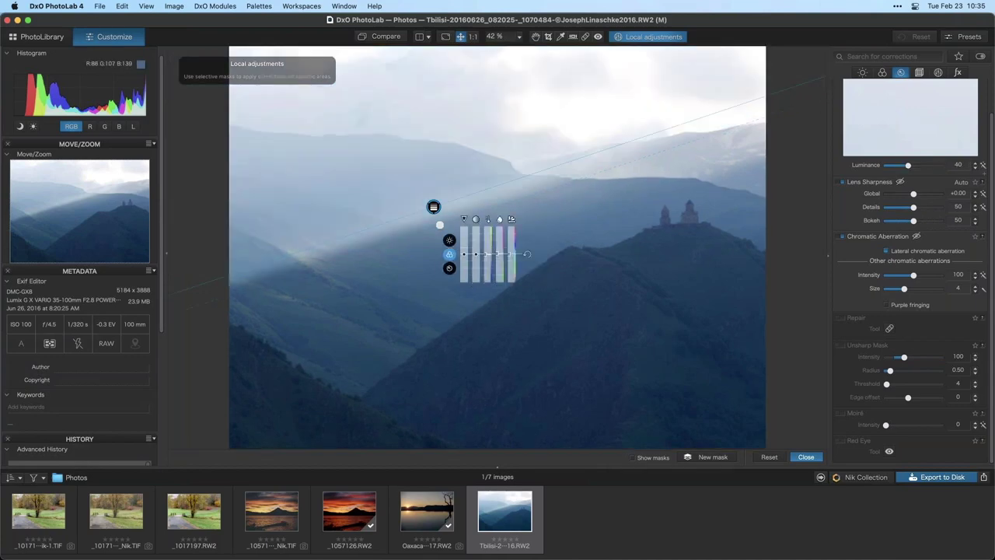
pyautogui.click(465, 254)
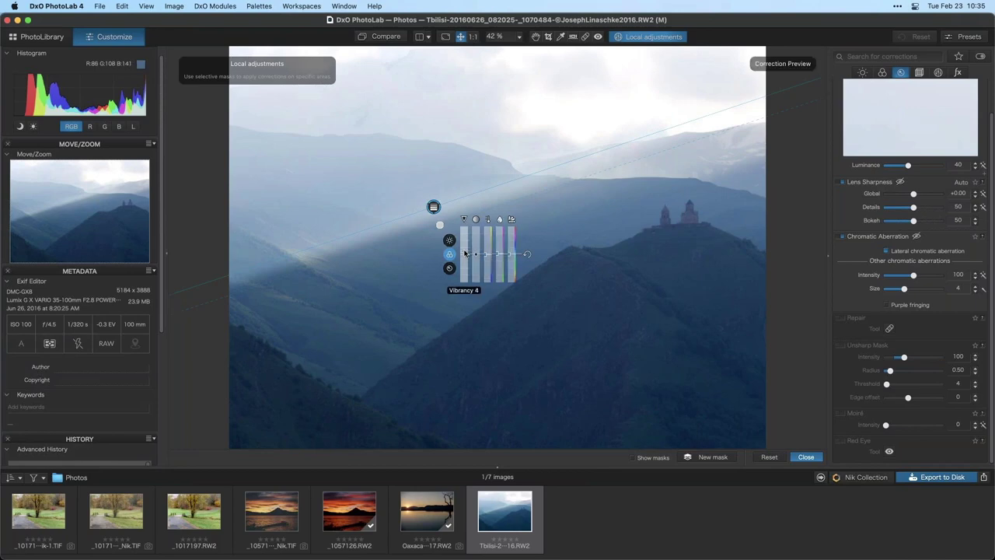
pyautogui.moveTo(465, 253); pyautogui.dragTo(465, 254)
pyautogui.press('Escape')
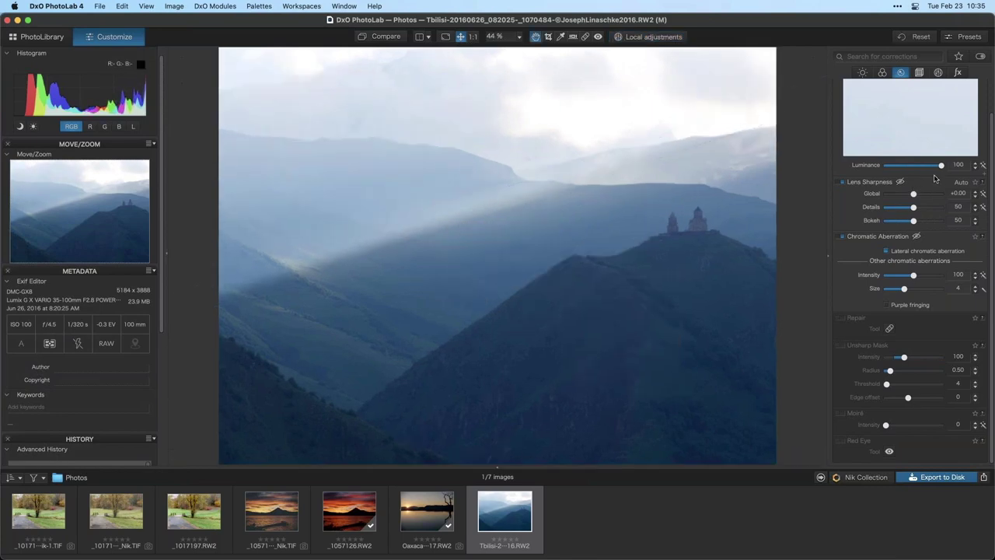
# Compare the photo with and without its local adjustments by repeatedly switching the Local Adjustments correction off and on
pyautogui.click(939, 73)
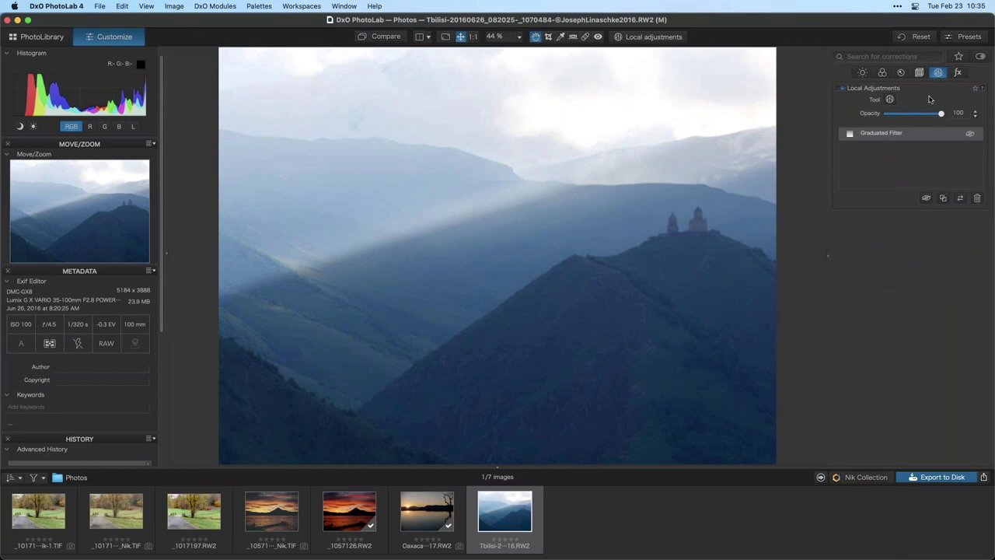
pyautogui.click(843, 89)
pyautogui.click(844, 89)
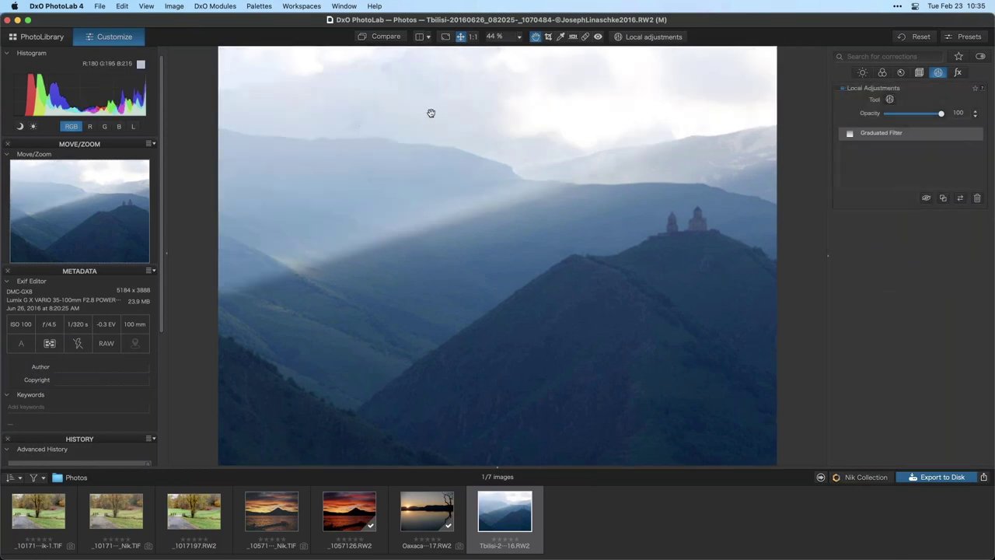
pyautogui.click(843, 89)
pyautogui.click(843, 89)
pyautogui.click(843, 89)
pyautogui.click(843, 90)
# Reopen the local adjustments, select the existing Graduated Filter and choose the Eraser for its mask
pyautogui.click(889, 99)
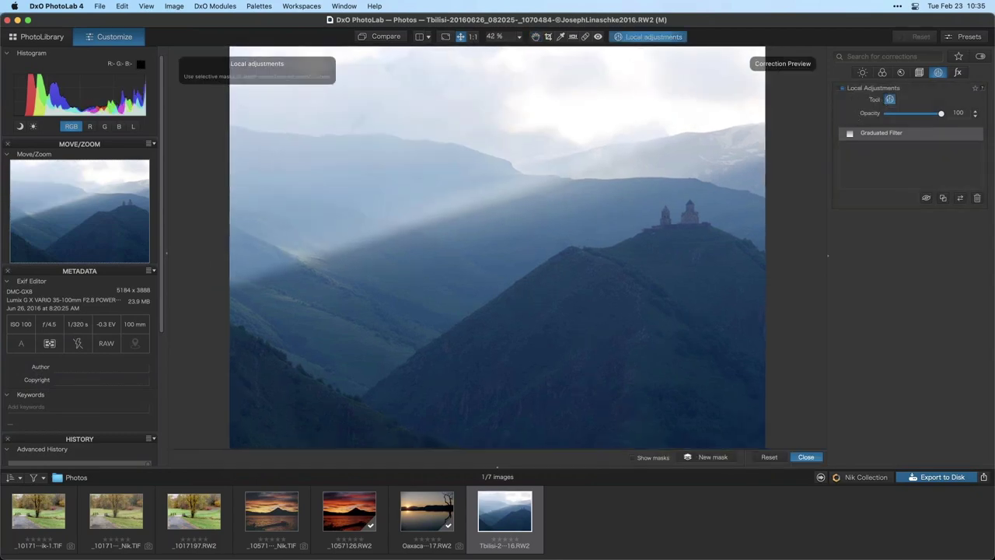
pyautogui.click(433, 207)
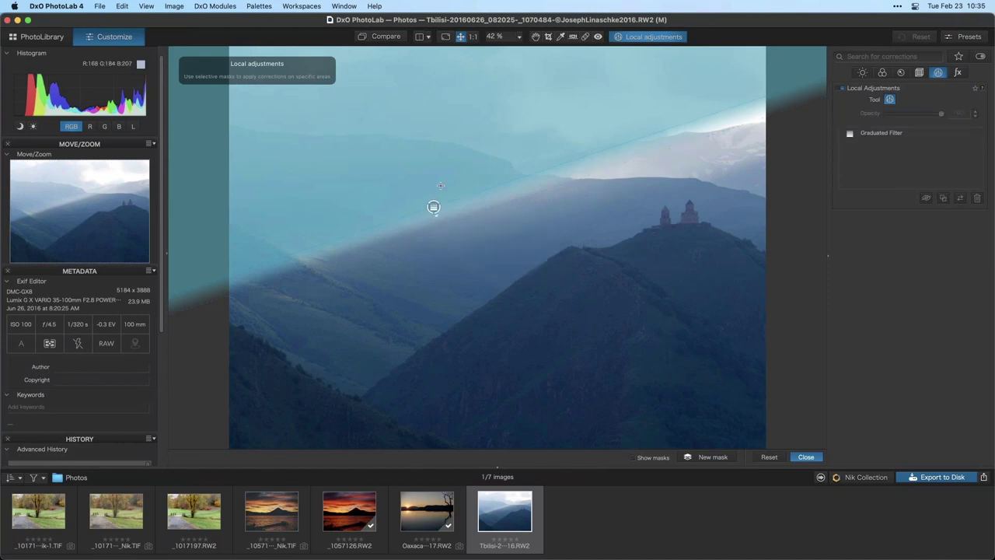
pyautogui.click(433, 207)
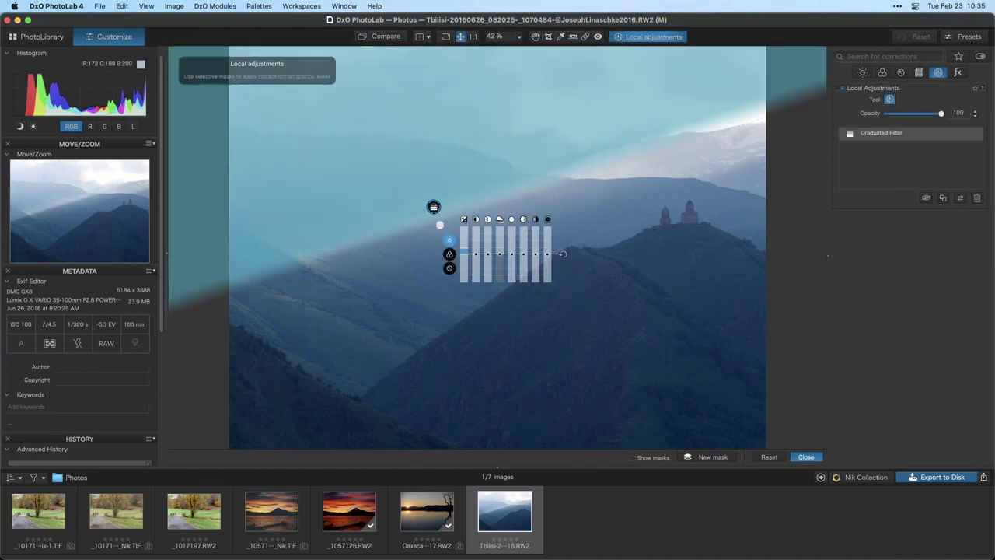
pyautogui.rightClick(454, 187)
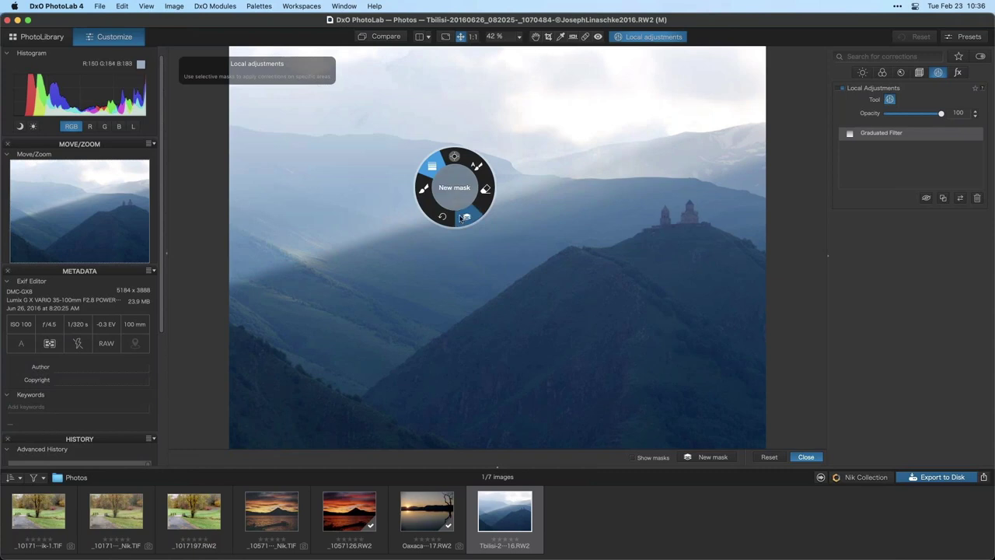
pyautogui.click(484, 190)
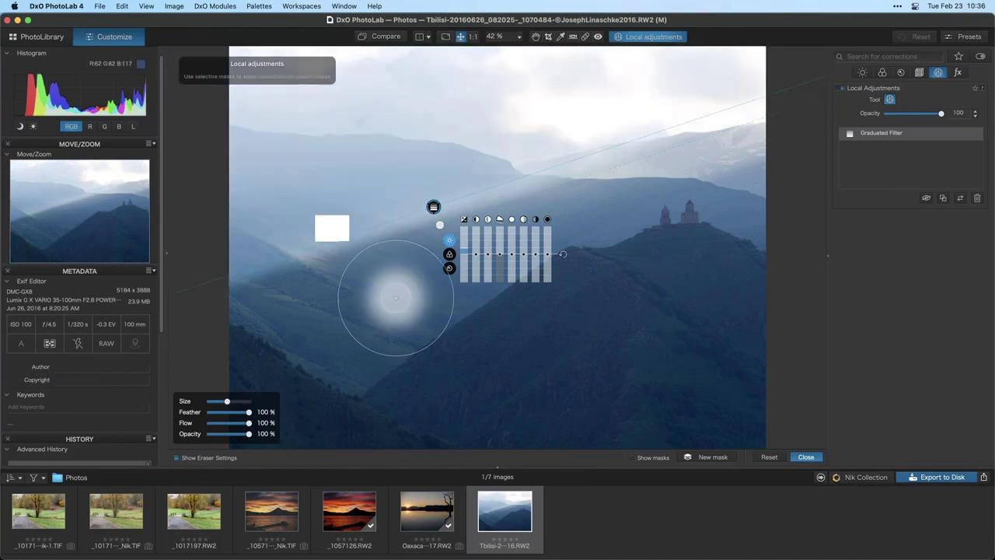
# Try erasing a near-vertical stripe through the graduated mask with a smaller eraser at 12% feather, and undo the stroke
pyautogui.moveTo(248, 412); pyautogui.dragTo(214, 411)
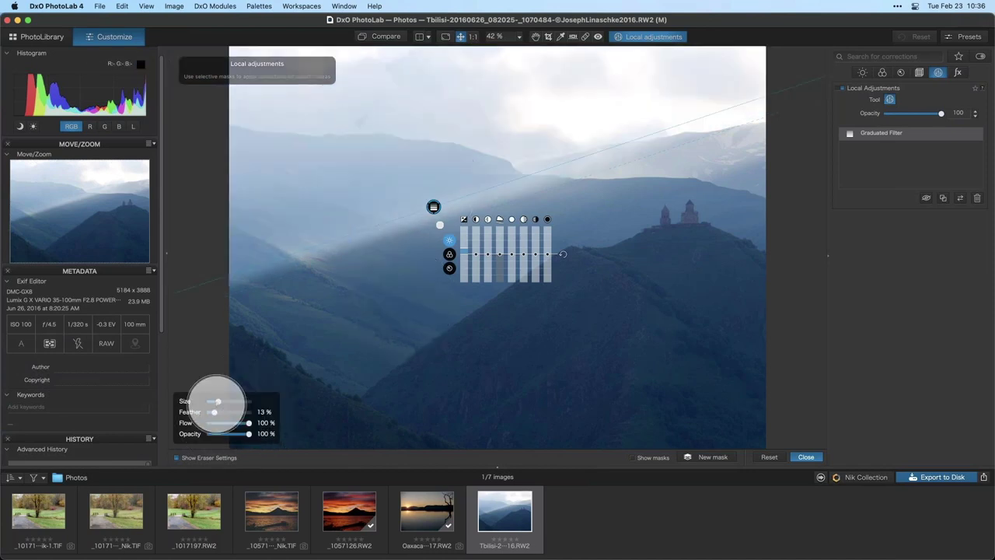
pyautogui.moveTo(363, 97); pyautogui.dragTo(413, 317)
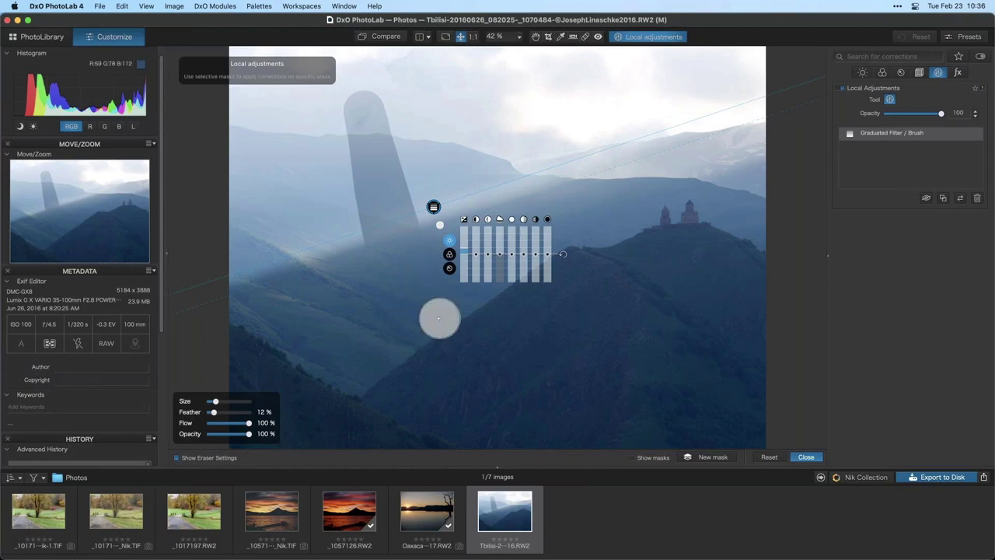
pyautogui.press('super+z')
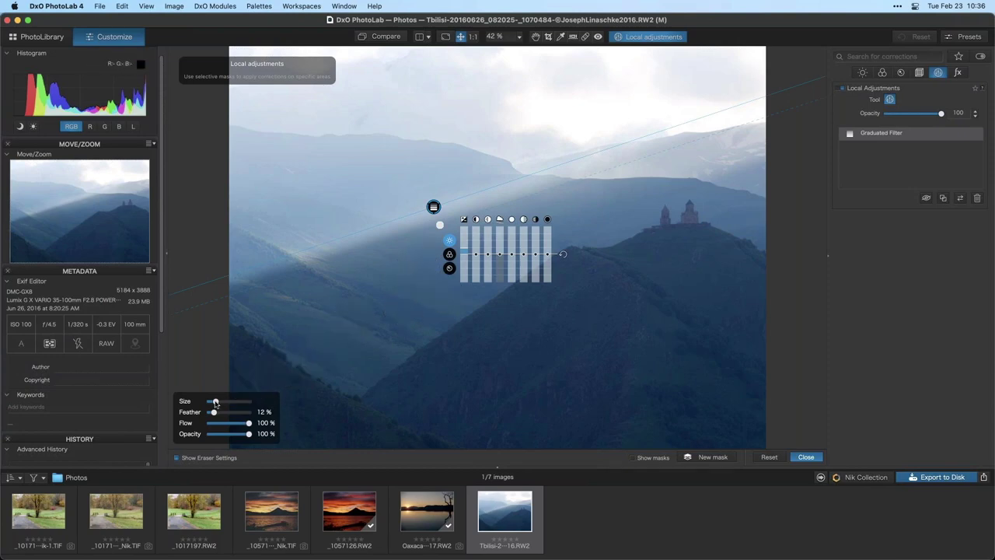
# Try erasing a diagonal band above the light ray with a larger eraser at 65% feather, and undo the strokes
pyautogui.moveTo(215, 402); pyautogui.dragTo(235, 412)
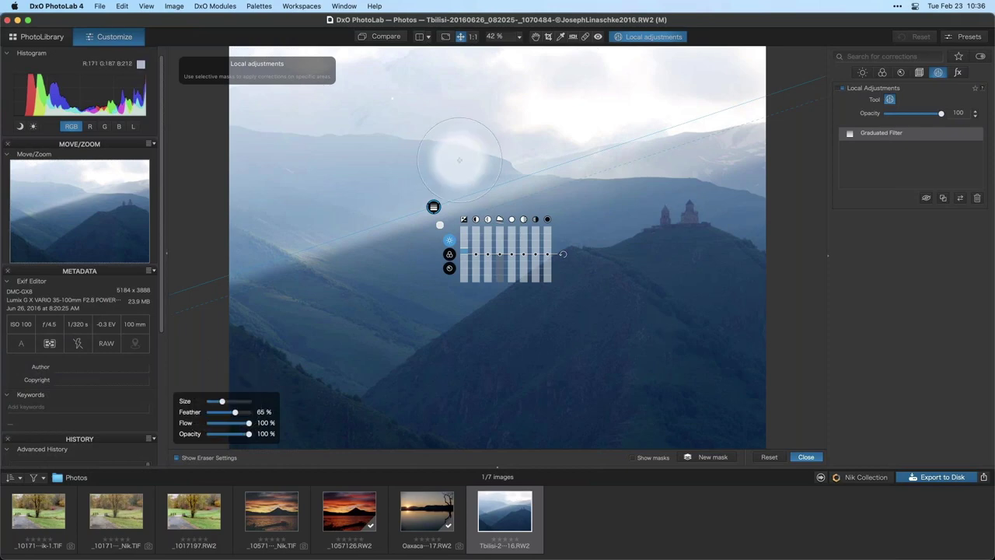
pyautogui.moveTo(622, 107)
pyautogui.mouseDown()
pyautogui.moveTo(241, 241)
pyautogui.moveTo(257, 231)
pyautogui.mouseUp()
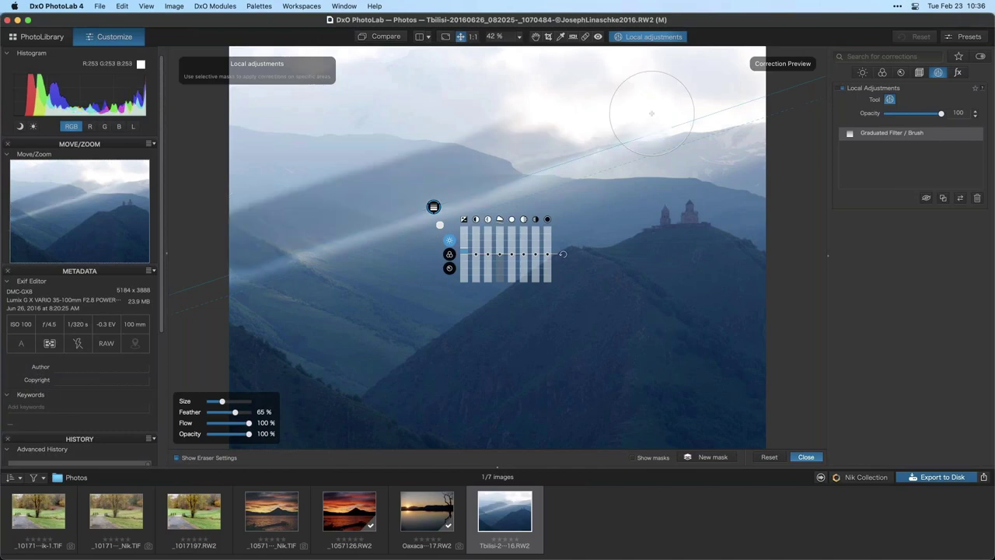
pyautogui.moveTo(652, 113); pyautogui.dragTo(498, 138)
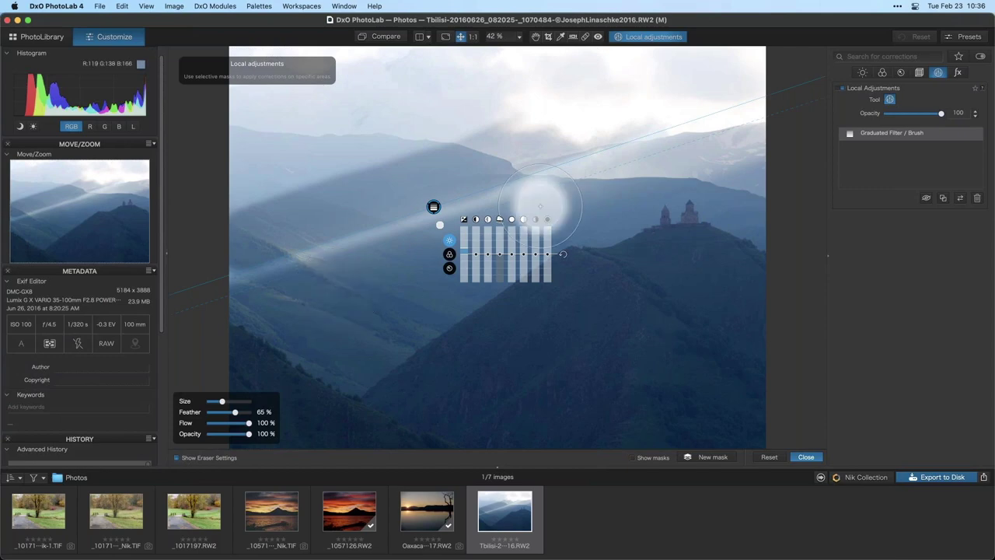
pyautogui.press('super+z')
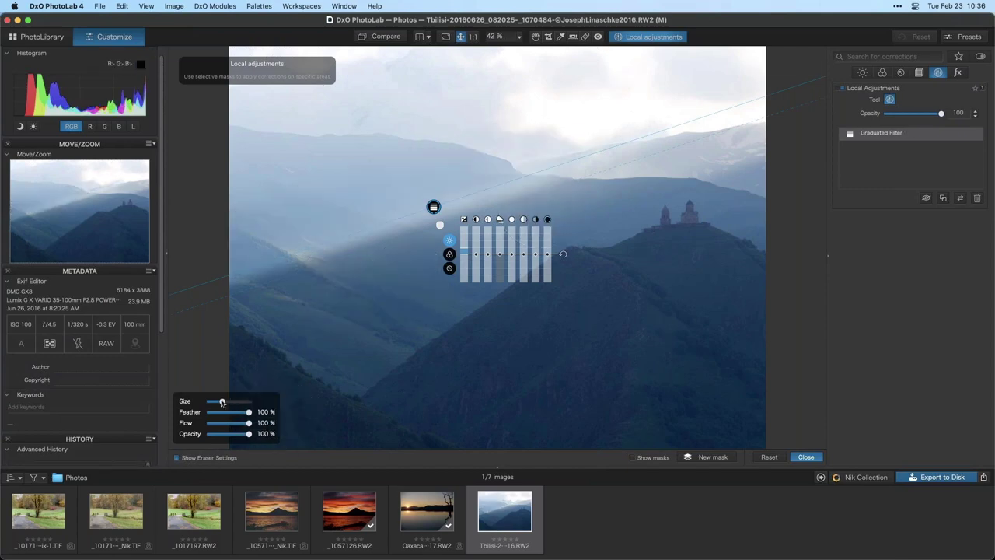
# Enlarge the eraser at 100% feather and erase the graduated mask from the sky and mountains above the light ray
pyautogui.moveTo(222, 402); pyautogui.dragTo(231, 401)
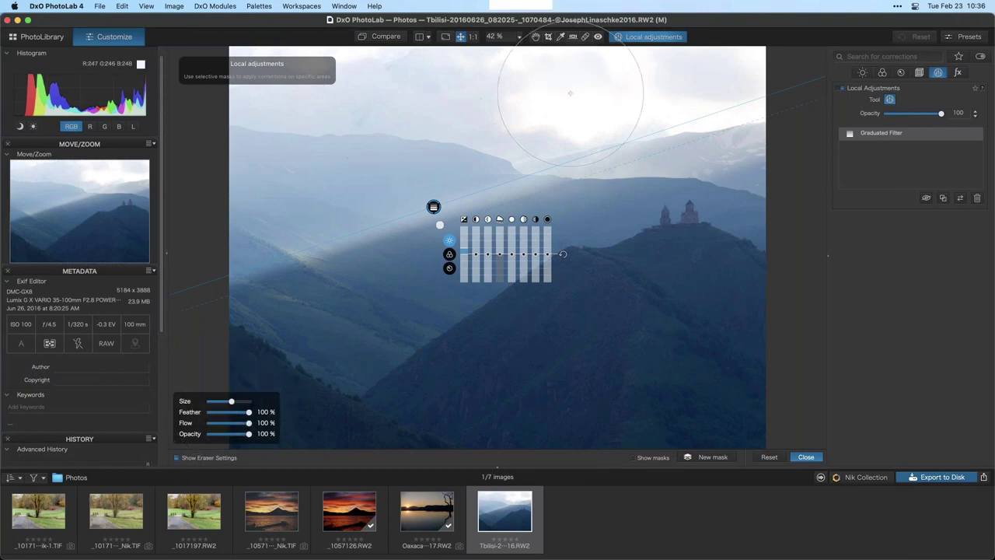
pyautogui.moveTo(567, 89)
pyautogui.mouseDown()
pyautogui.moveTo(239, 192)
pyautogui.moveTo(567, 106)
pyautogui.moveTo(404, 131)
pyautogui.moveTo(245, 199)
pyautogui.moveTo(307, 170)
pyautogui.mouseUp()
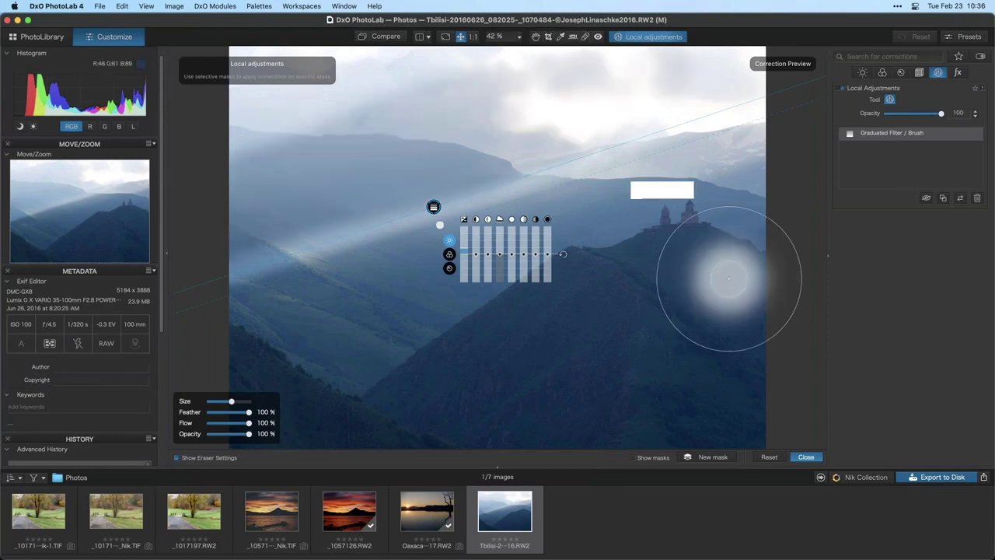
pyautogui.moveTo(287, 172)
pyautogui.mouseDown()
pyautogui.moveTo(233, 189)
pyautogui.moveTo(264, 171)
pyautogui.mouseUp()
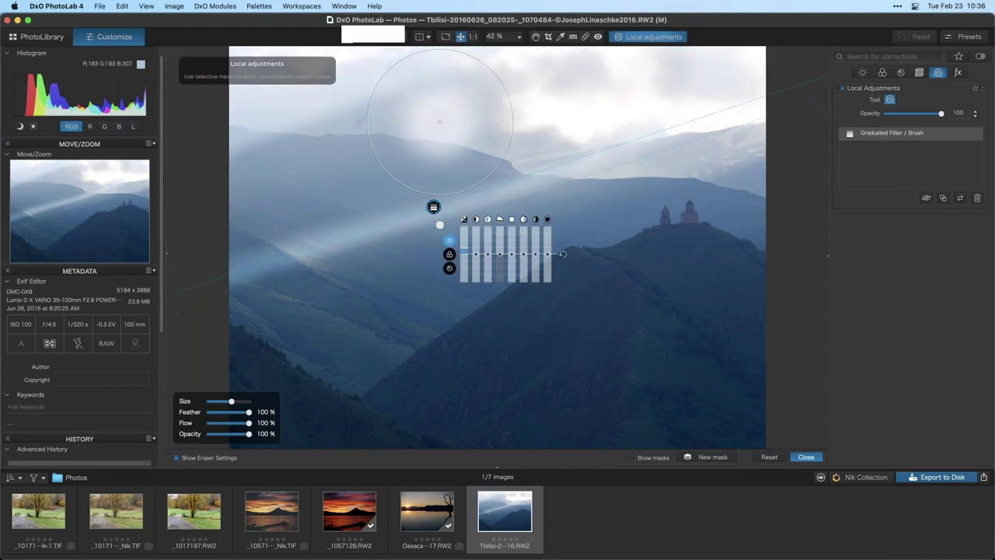
pyautogui.moveTo(343, 147)
pyautogui.mouseDown()
pyautogui.moveTo(317, 171)
pyautogui.moveTo(206, 199)
pyautogui.mouseUp()
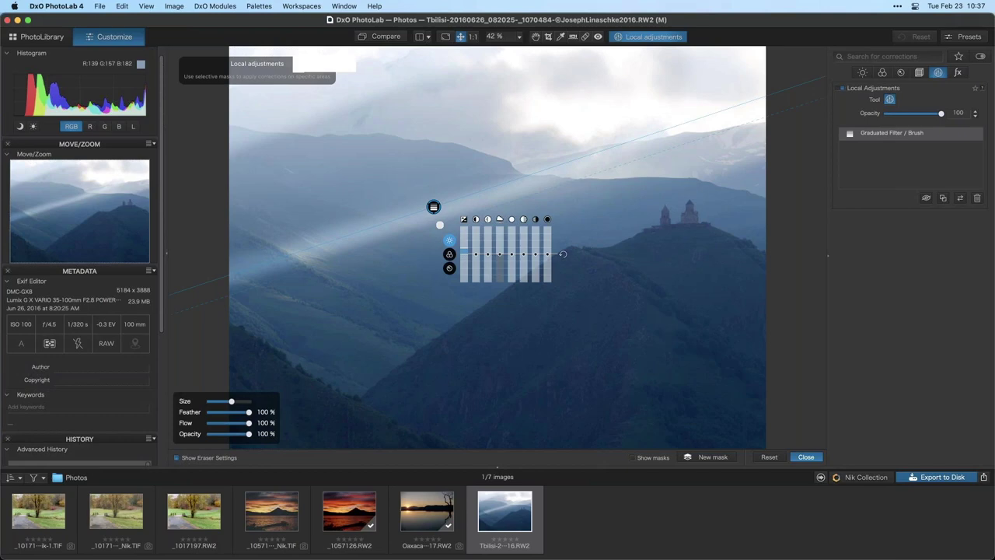
pyautogui.click(402, 231)
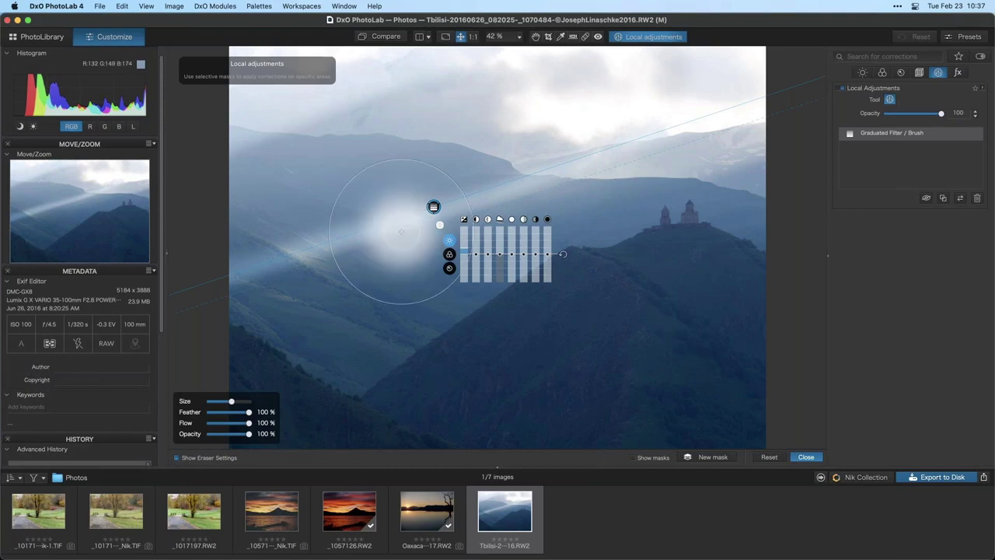
pyautogui.moveTo(599, 101); pyautogui.dragTo(489, 92)
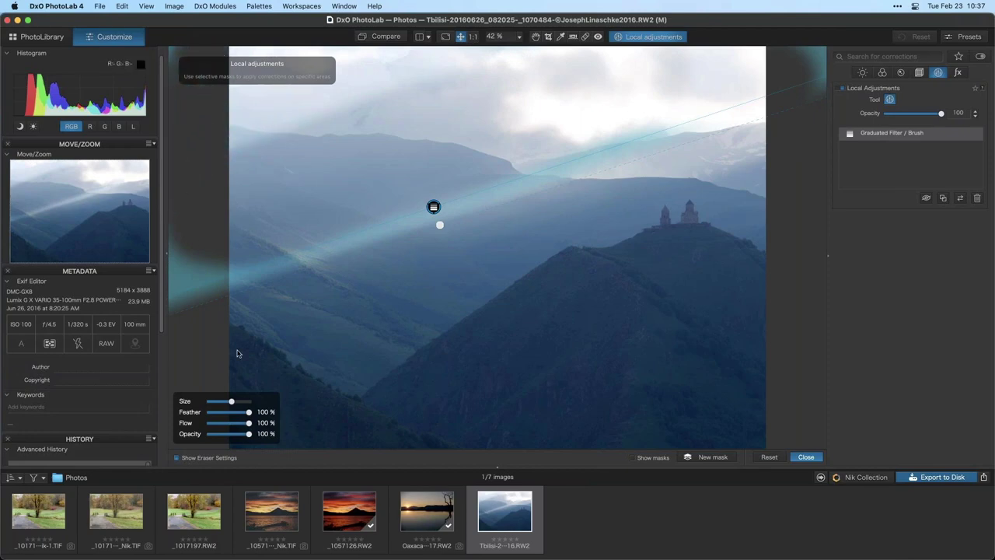
# Refine the ends of the light ray's mask with a smaller eraser at 33% feather, including the bright clouds at its upper end
pyautogui.moveTo(433, 206)
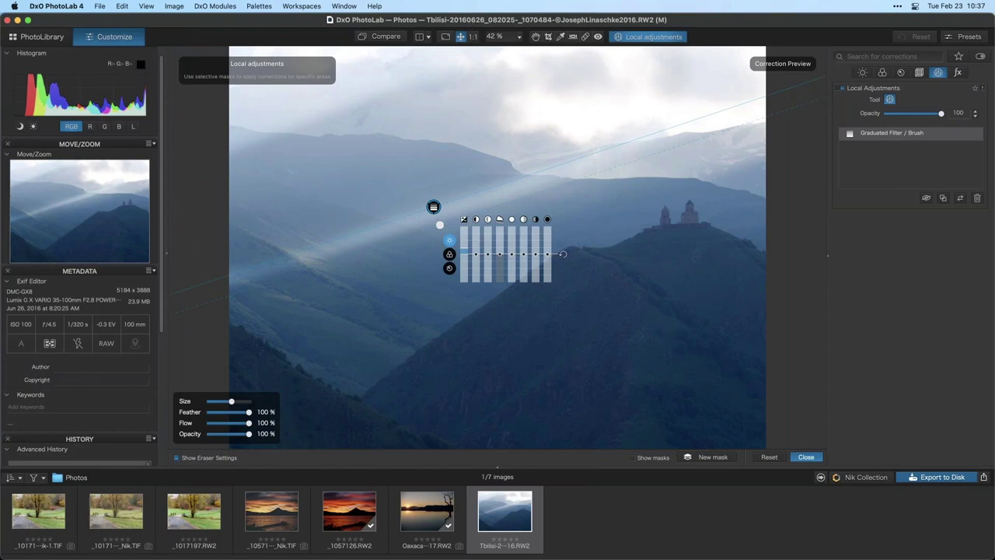
pyautogui.click(306, 259)
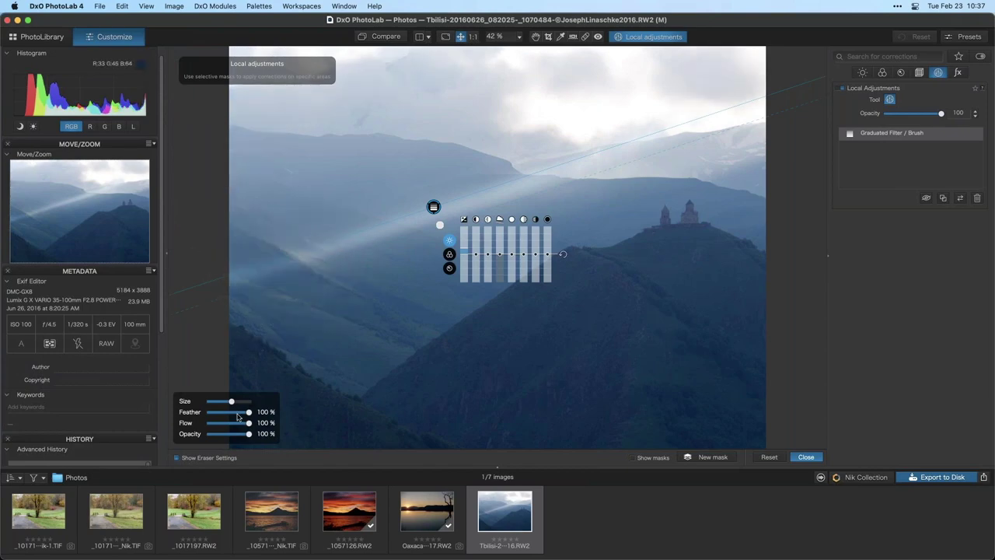
pyautogui.moveTo(237, 413); pyautogui.dragTo(222, 412)
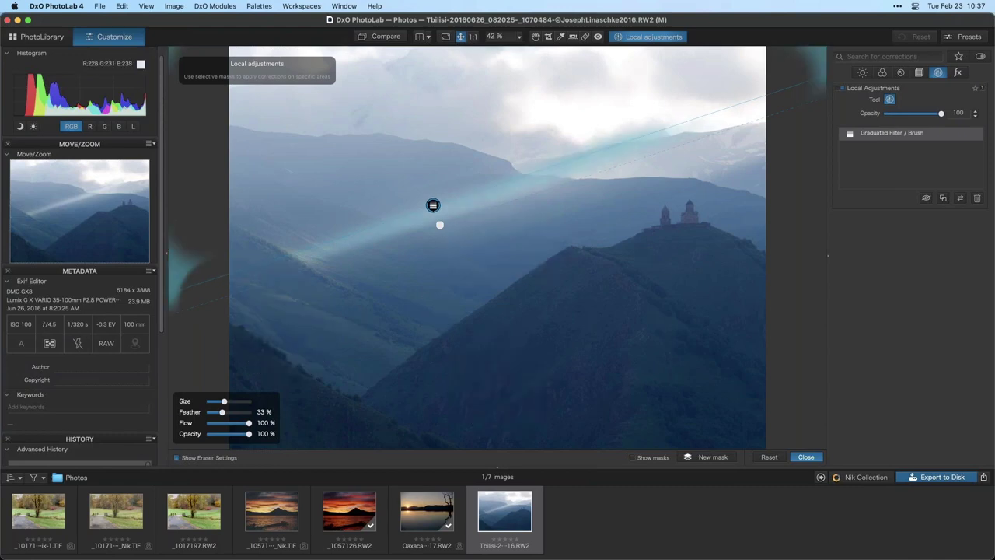
pyautogui.moveTo(678, 113)
pyautogui.mouseDown()
pyautogui.moveTo(543, 128)
pyautogui.moveTo(581, 133)
pyautogui.moveTo(611, 122)
pyautogui.mouseUp()
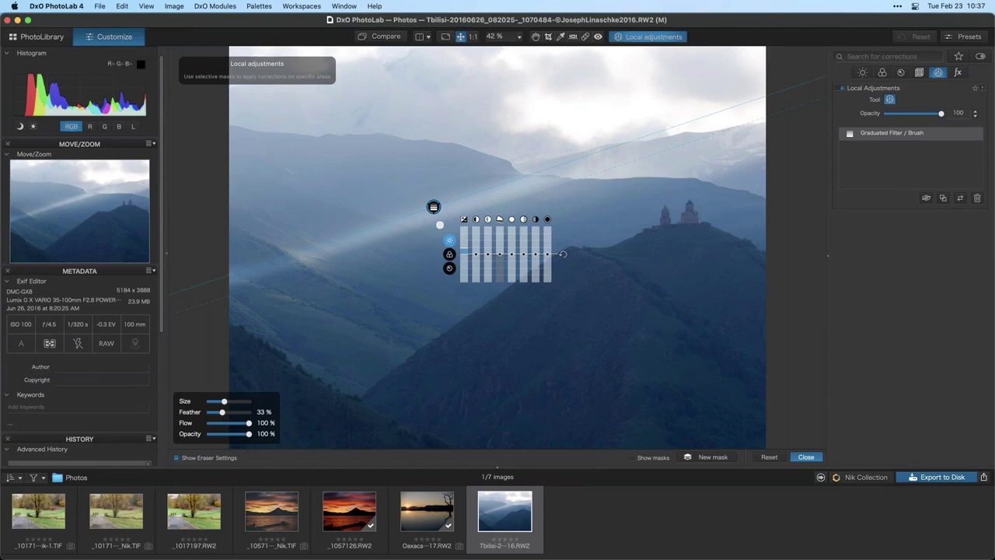
# Erase the mask over the bright clouds with a larger eraser at 94% feather, and close and reopen the local adjustments
pyautogui.moveTo(223, 412)
pyautogui.mouseDown()
pyautogui.moveTo(247, 412)
pyautogui.moveTo(235, 401)
pyautogui.mouseUp()
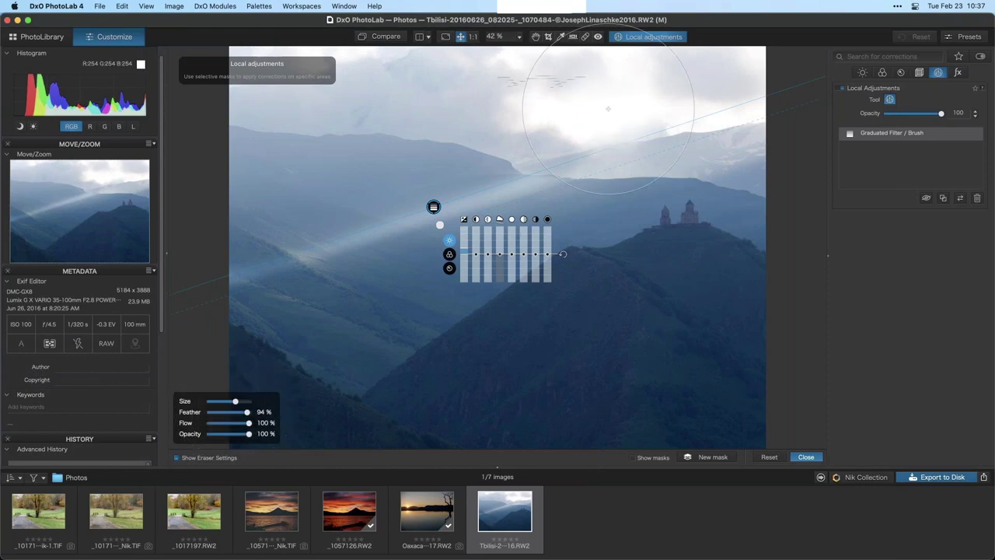
pyautogui.moveTo(608, 109)
pyautogui.mouseDown()
pyautogui.moveTo(517, 193)
pyautogui.moveTo(582, 138)
pyautogui.mouseUp()
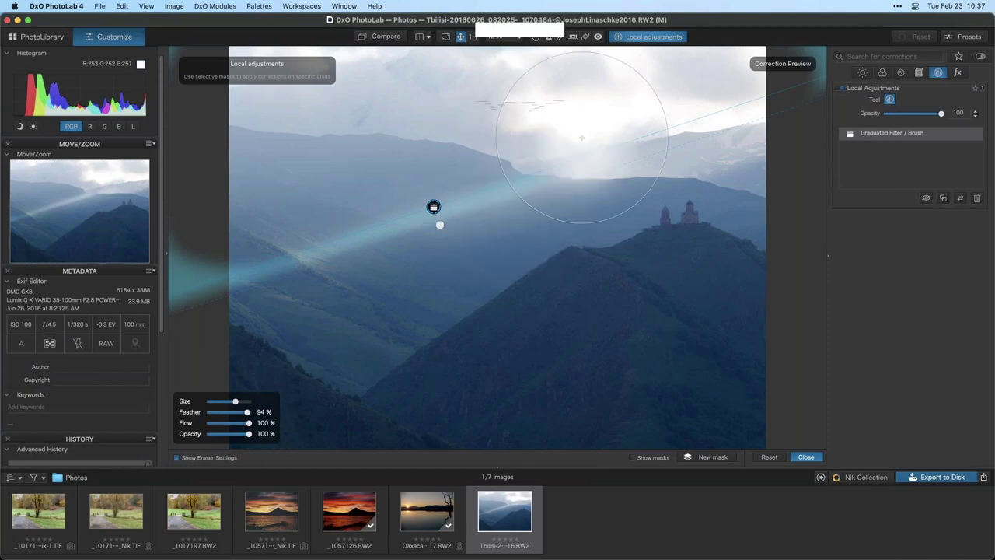
pyautogui.click(805, 456)
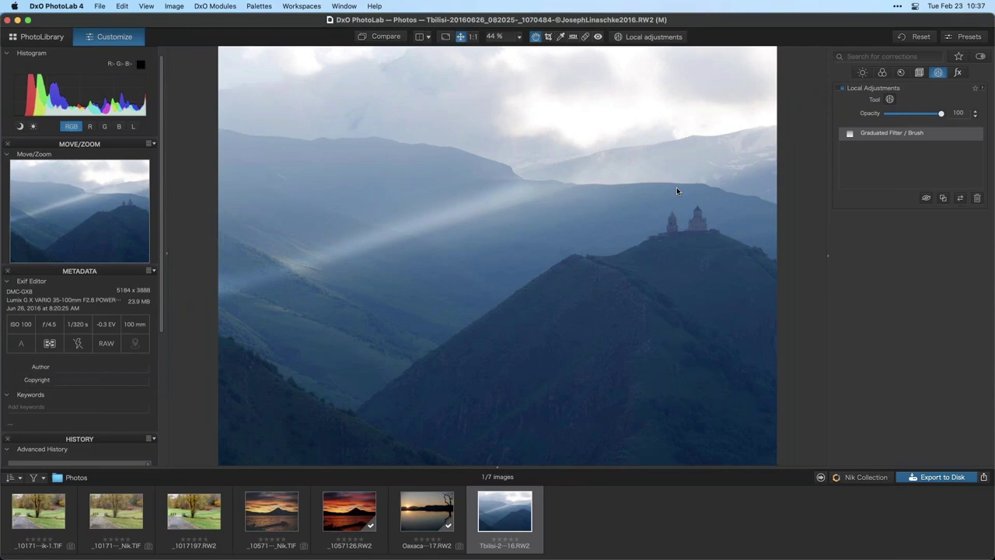
pyautogui.press('l')
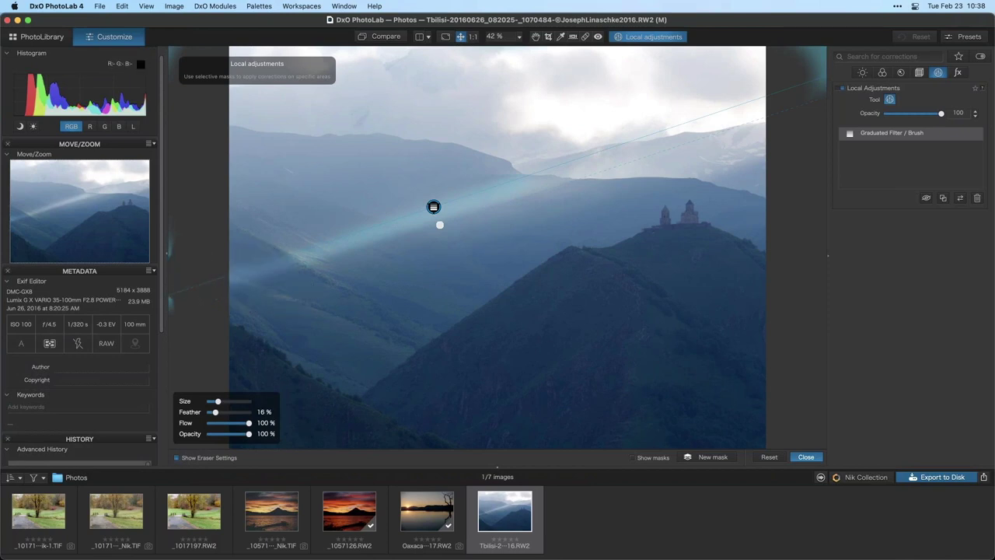
# Close the local adjustments editing and compare the Tbilisi photo with and without the local correction
pyautogui.press('Escape')
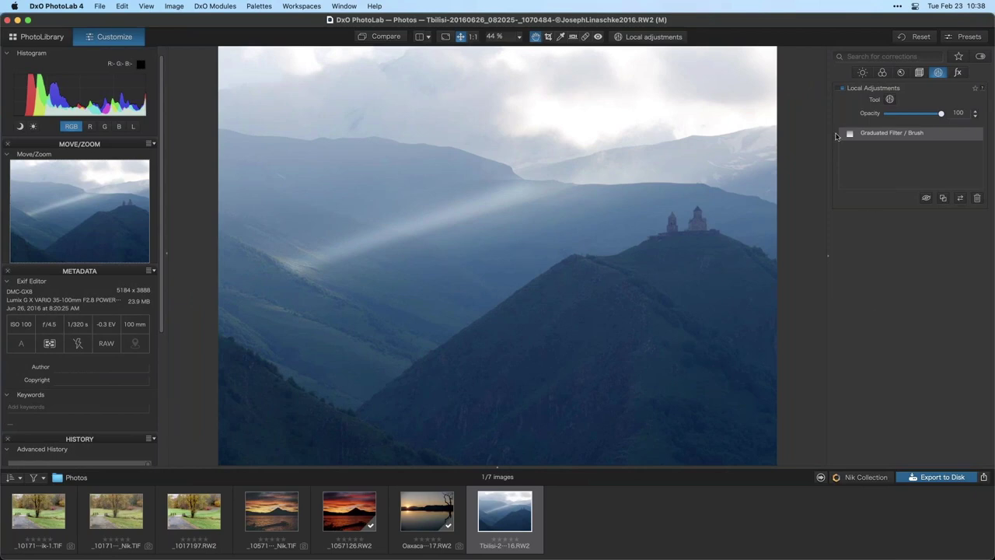
pyautogui.click(842, 88)
pyautogui.click(842, 89)
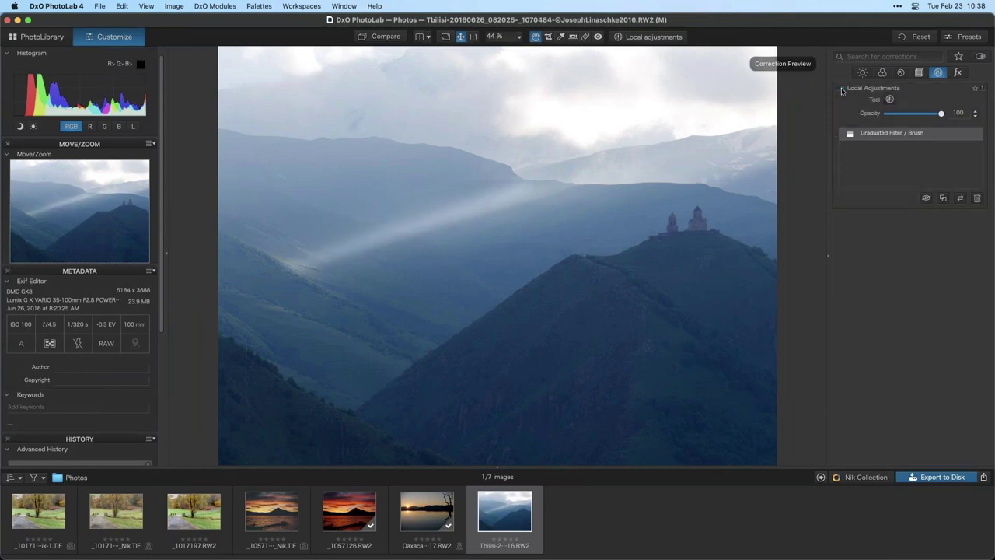
pyautogui.click(842, 88)
pyautogui.click(842, 89)
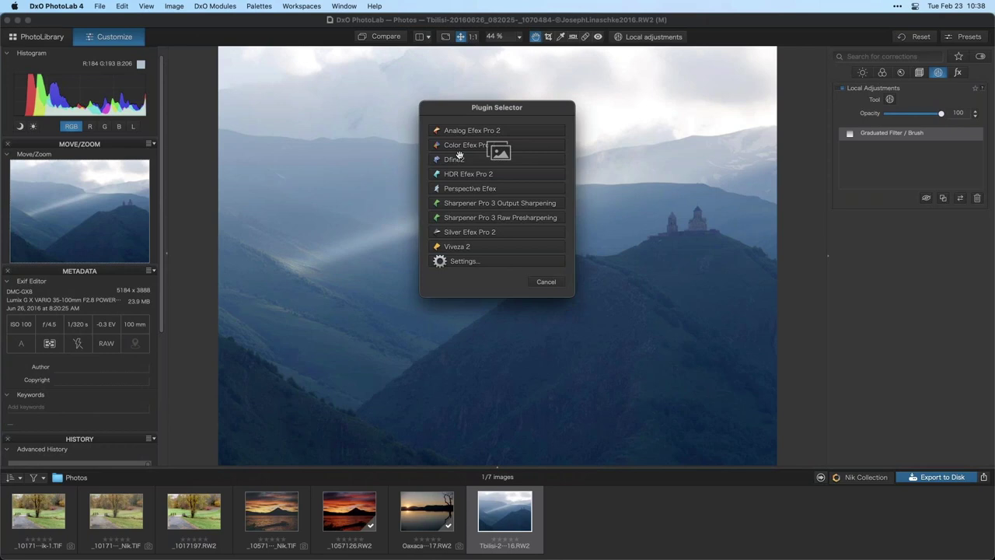
# Open the Tbilisi photo in Analog Efex Pro 2 and choose the Wet Plate tool combination
pyautogui.click(459, 156)
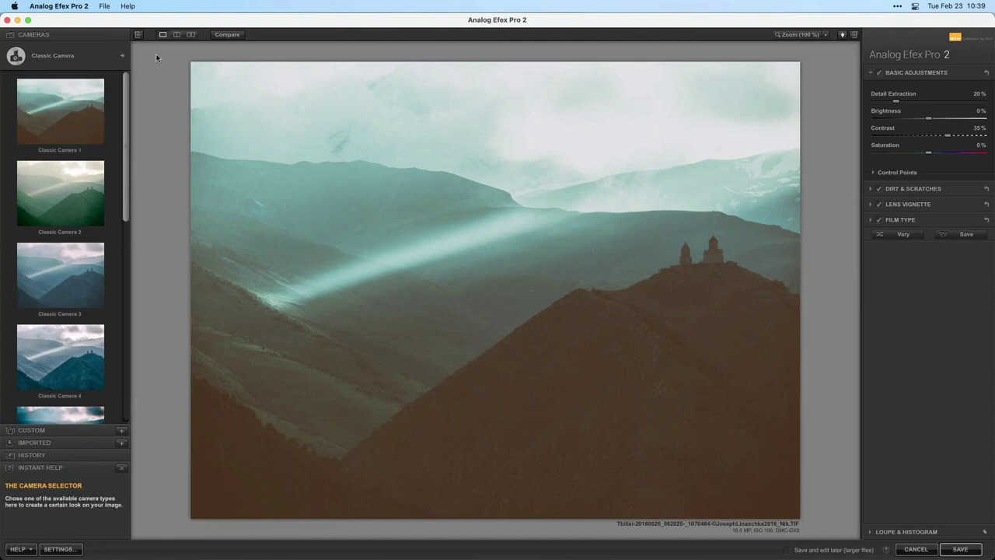
pyautogui.click(47, 56)
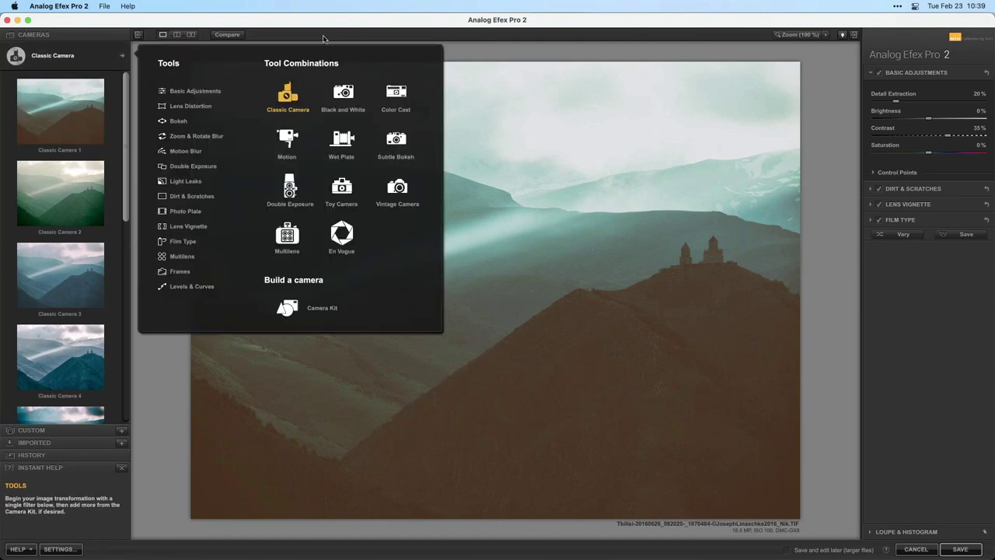
pyautogui.click(346, 147)
# Try the Wet Plate 1, 2, 3 and 5 presets on the photo, and apply Wet Plate 6
pyautogui.click(49, 129)
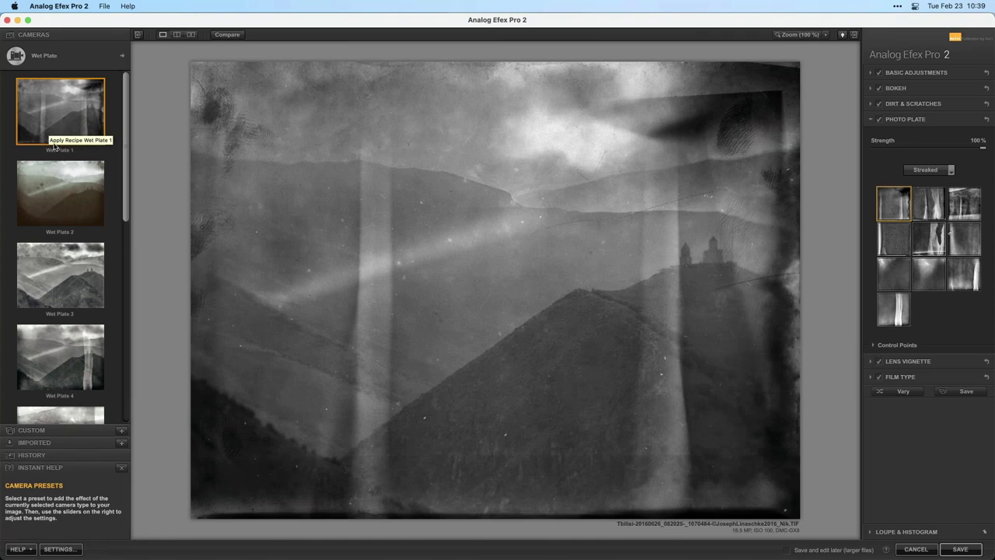
pyautogui.click(43, 188)
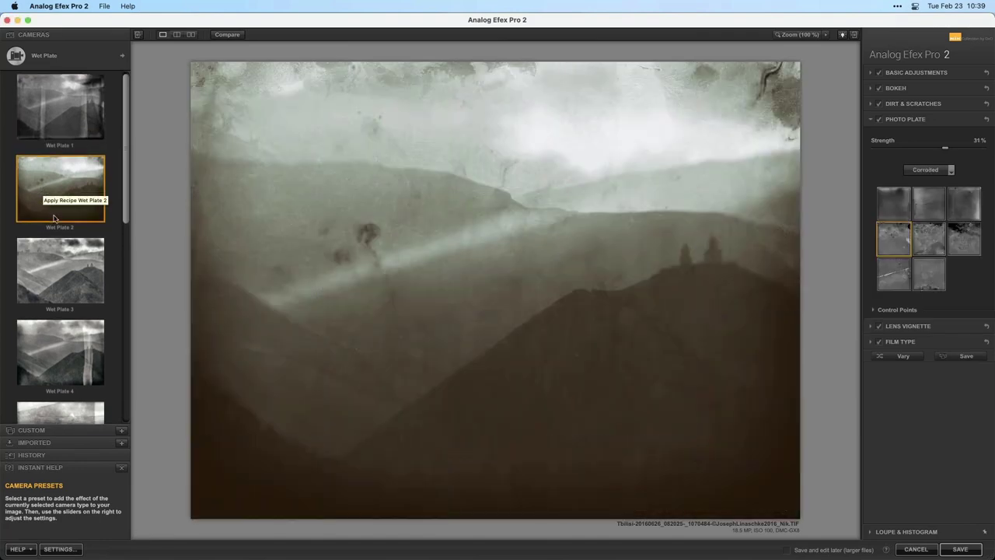
pyautogui.scroll(-2, 54, 218)
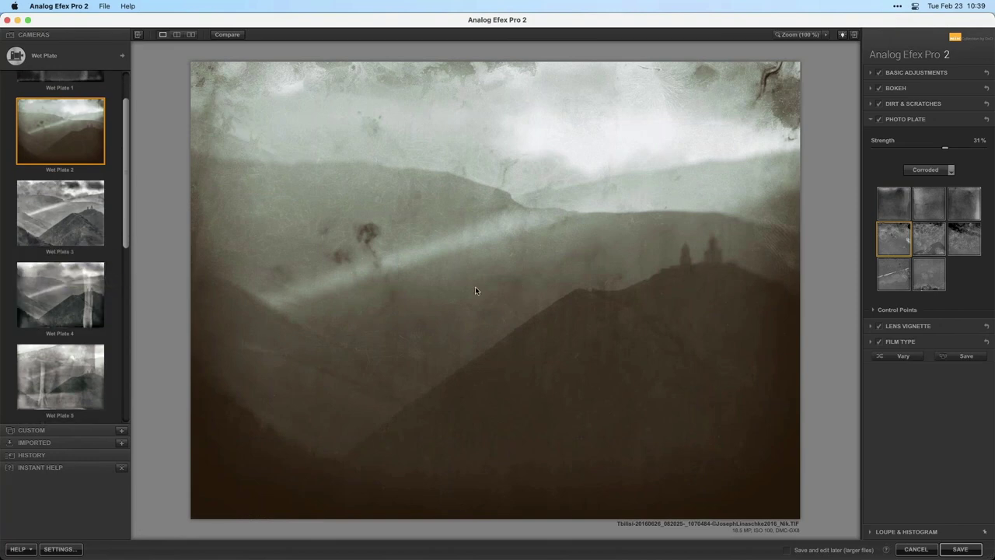
pyautogui.click(64, 203)
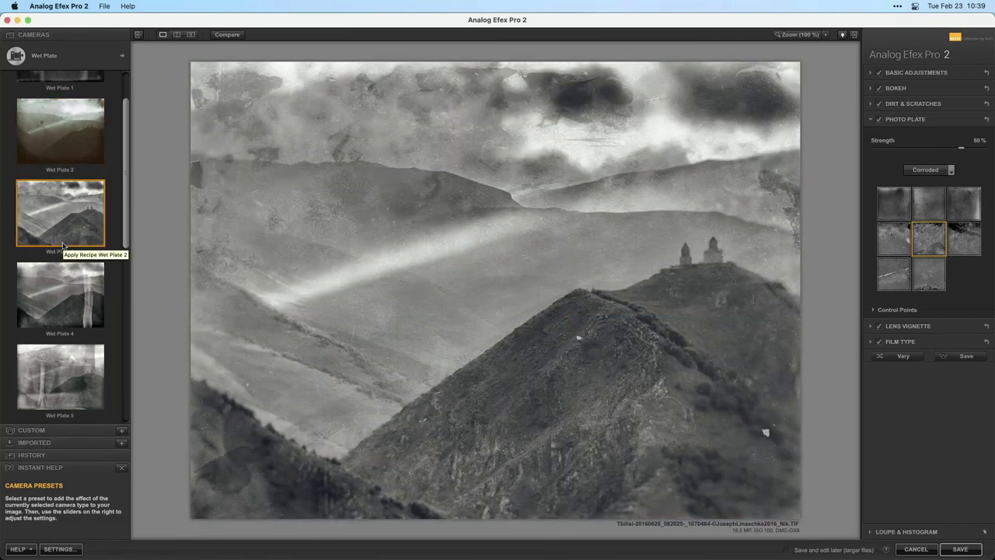
pyautogui.scroll(-3, 63, 246)
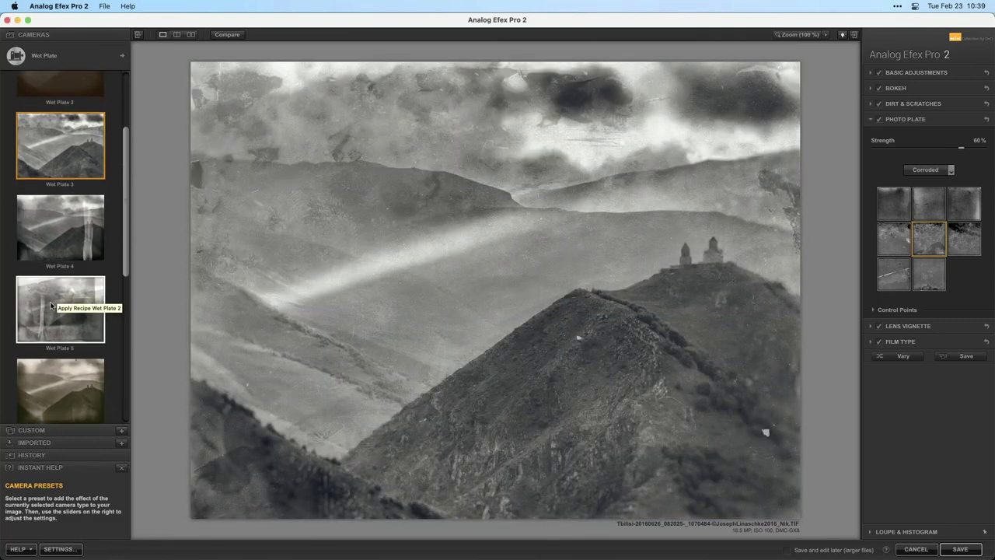
pyautogui.click(100, 281)
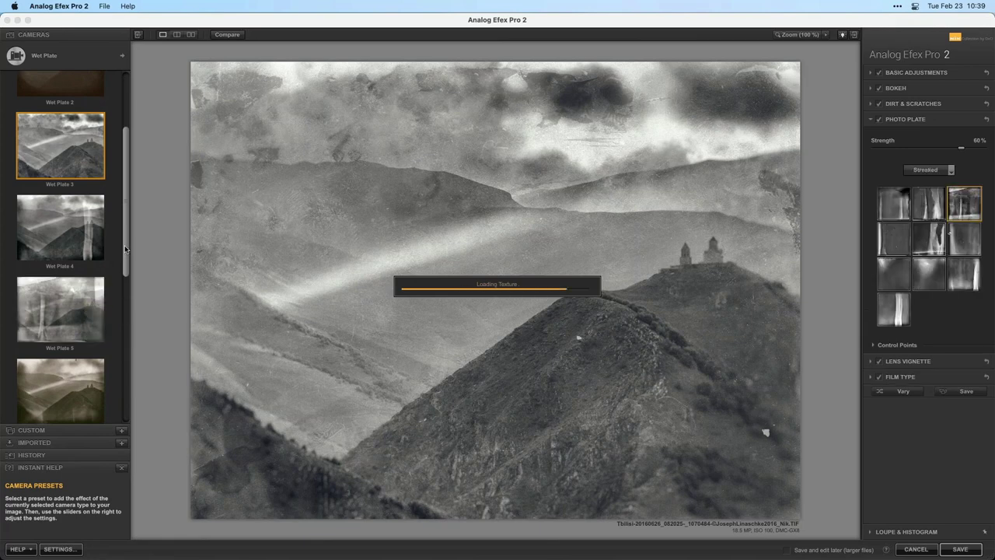
pyautogui.moveTo(125, 249); pyautogui.dragTo(125, 296)
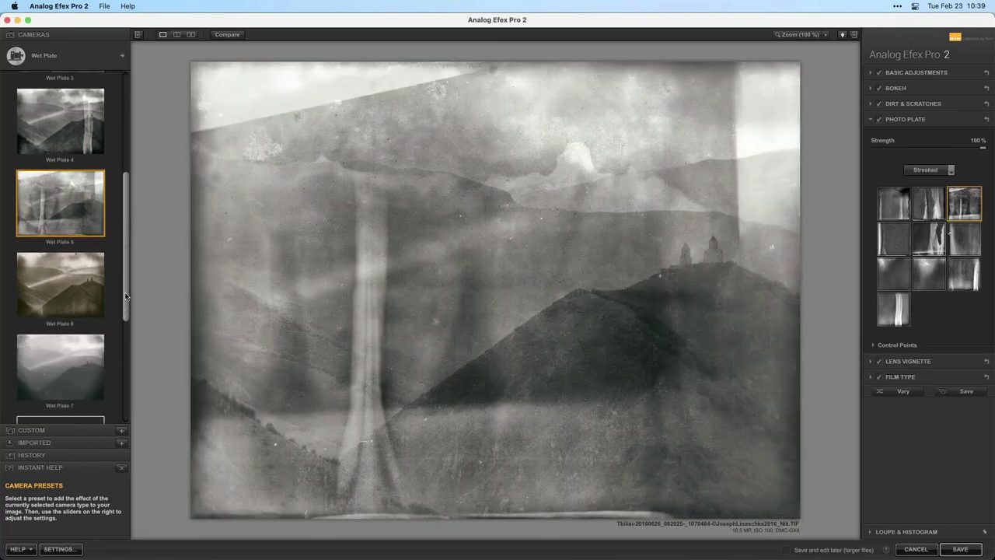
pyautogui.scroll(-1, 64, 285)
pyautogui.click(64, 285)
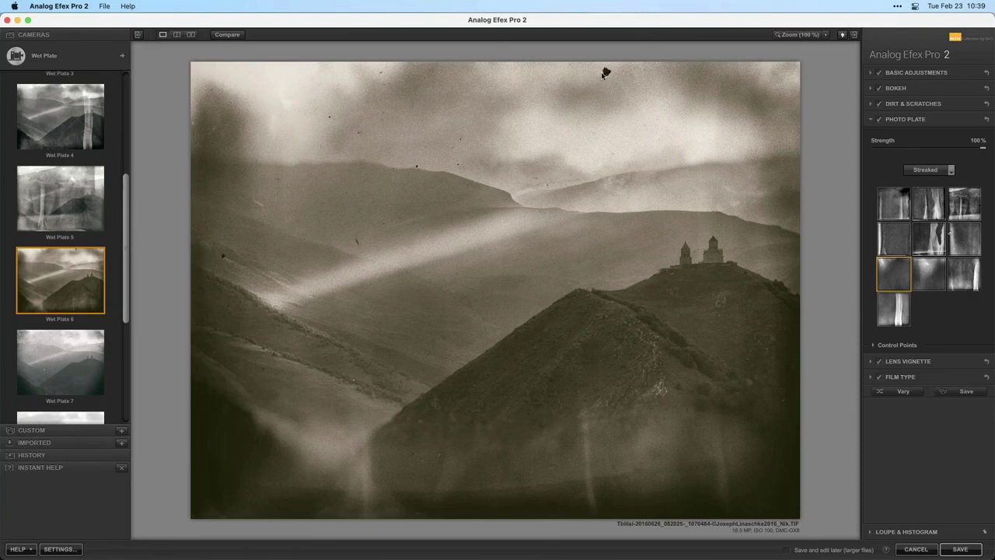
# Try an Eroded texture for Dirt & Scratches, using the heavily spotted first texture of the second row
pyautogui.click(926, 105)
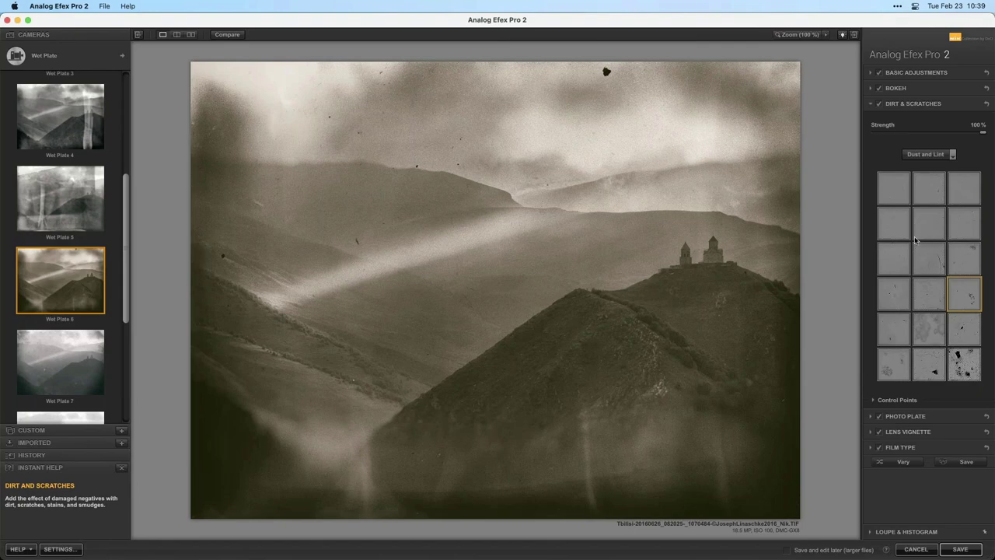
pyautogui.click(950, 155)
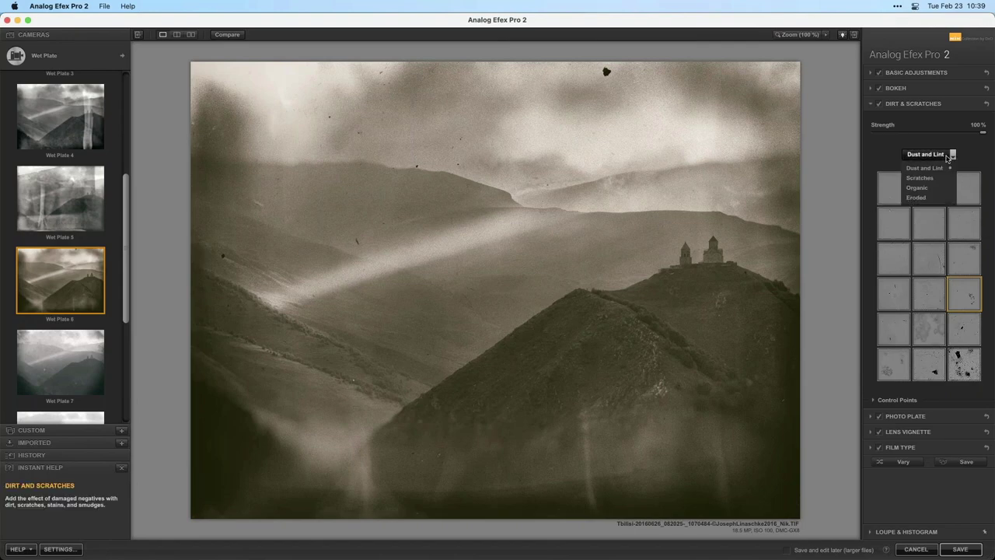
pyautogui.click(929, 197)
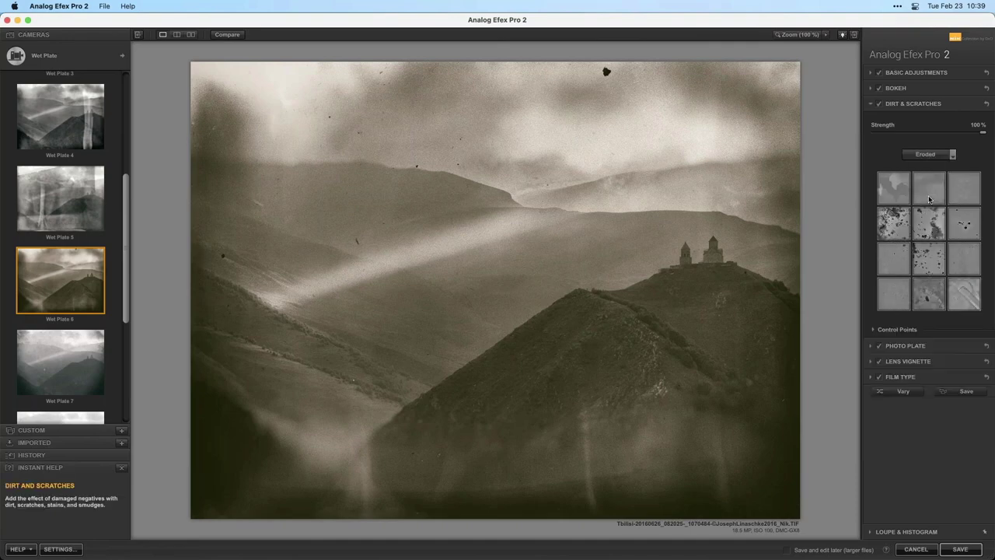
pyautogui.click(929, 198)
pyautogui.click(902, 225)
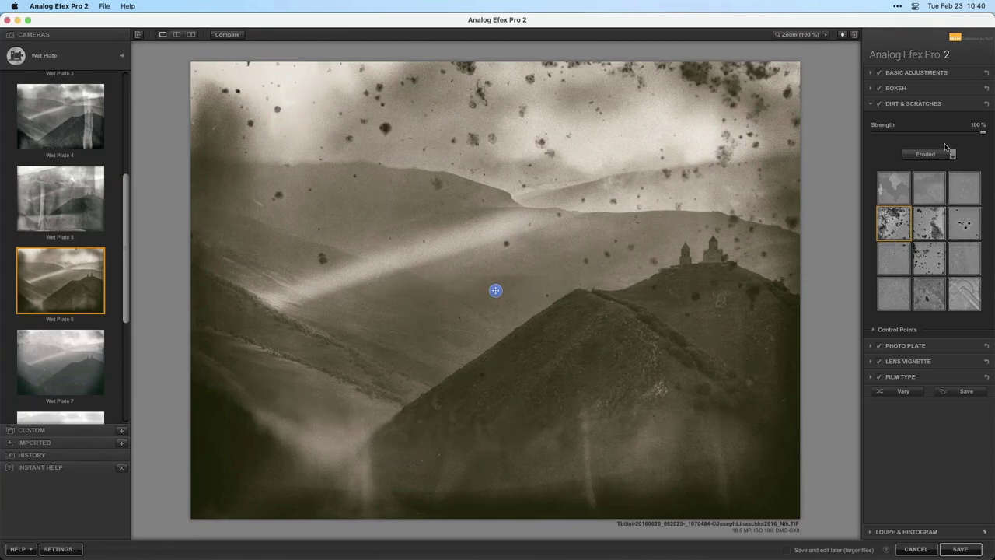
# Shift the eroded texture's placement down and left on the photo and reduce the Dirt & Scratches strength to 21%
pyautogui.moveTo(983, 133); pyautogui.dragTo(952, 134)
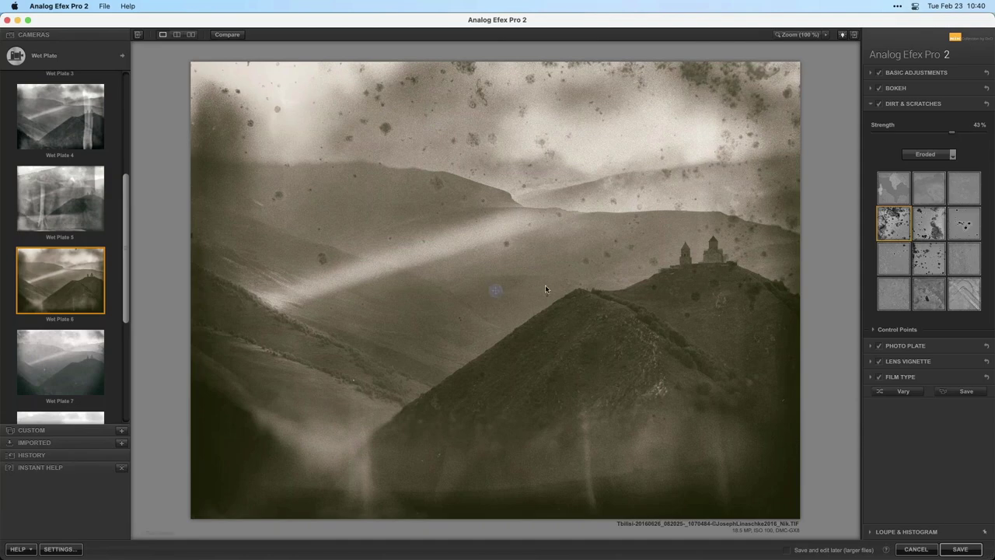
pyautogui.moveTo(494, 304); pyautogui.dragTo(466, 347)
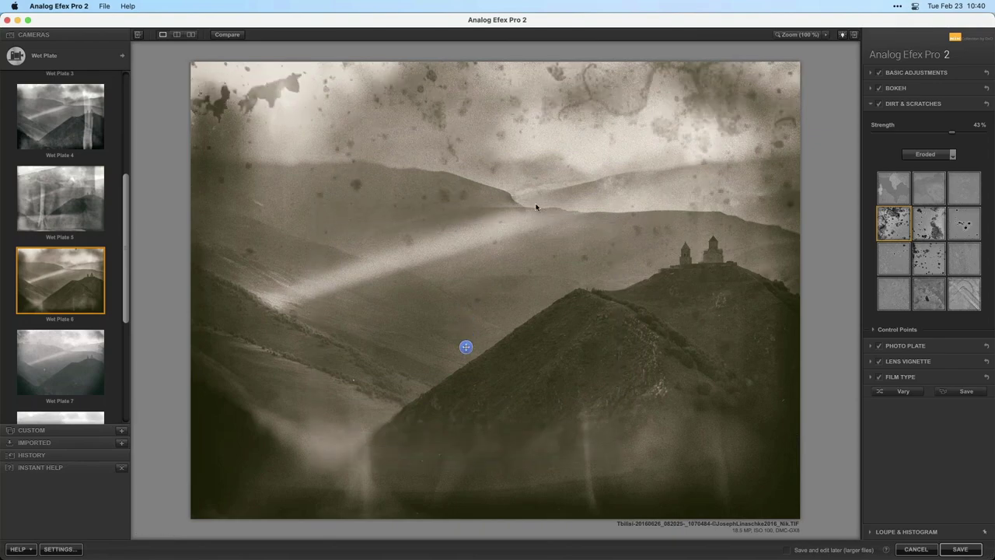
pyautogui.click(919, 134)
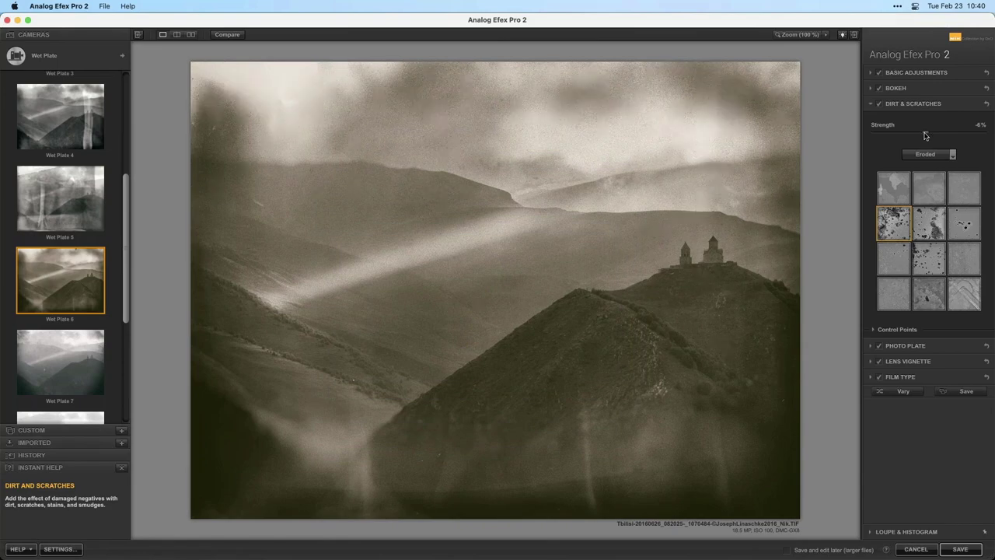
pyautogui.moveTo(926, 136); pyautogui.dragTo(943, 136)
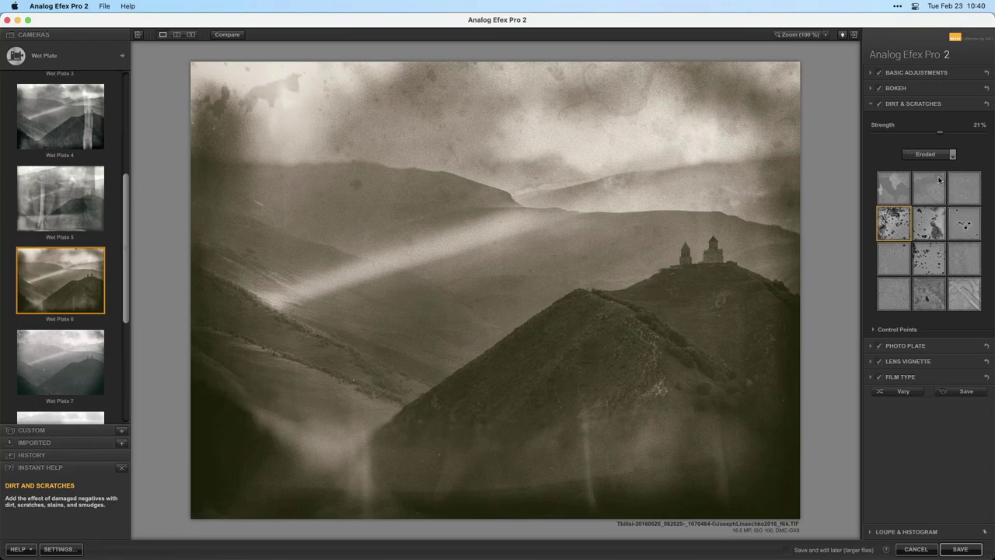
# Try two Organic textures for Dirt & Scratches, ending with the first one at 77% strength
pyautogui.click(936, 153)
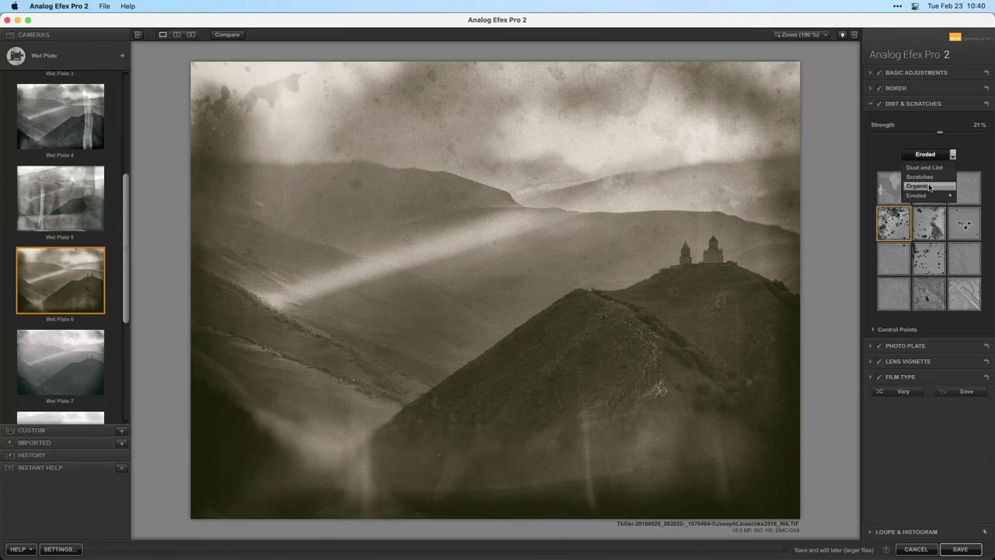
pyautogui.click(929, 190)
pyautogui.click(940, 269)
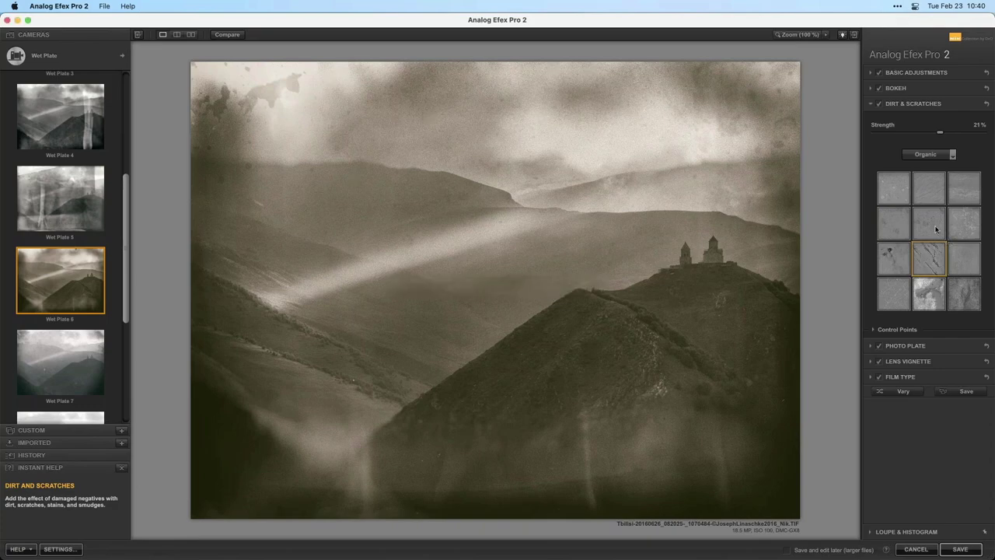
pyautogui.click(906, 204)
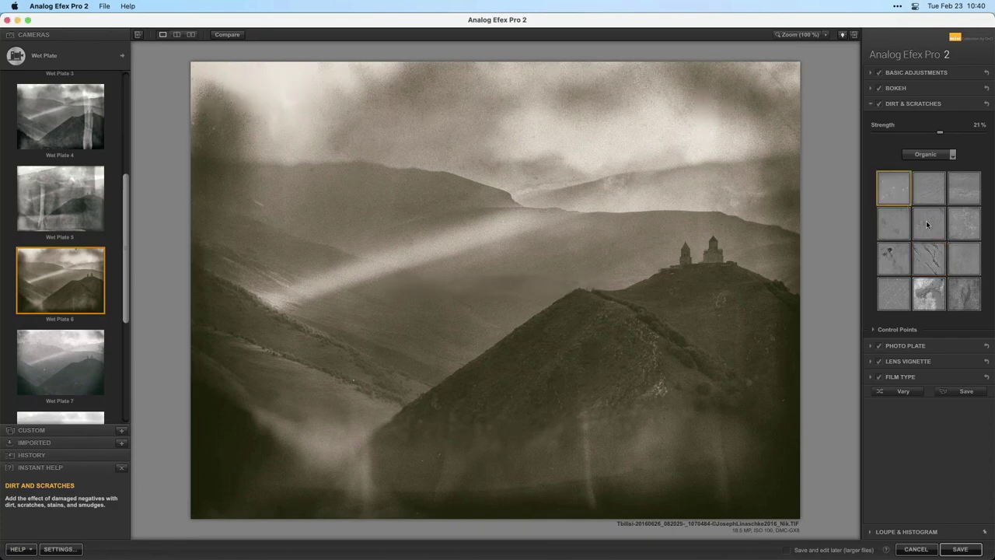
pyautogui.moveTo(943, 133); pyautogui.dragTo(970, 136)
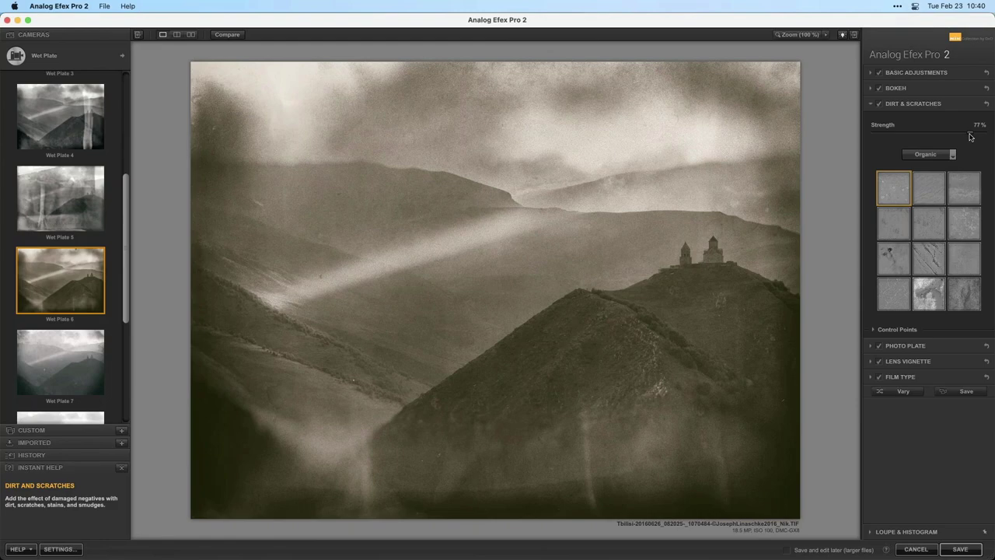
# Apply the last Scratches texture in Dirt & Scratches and set its strength to 19%
pyautogui.click(937, 154)
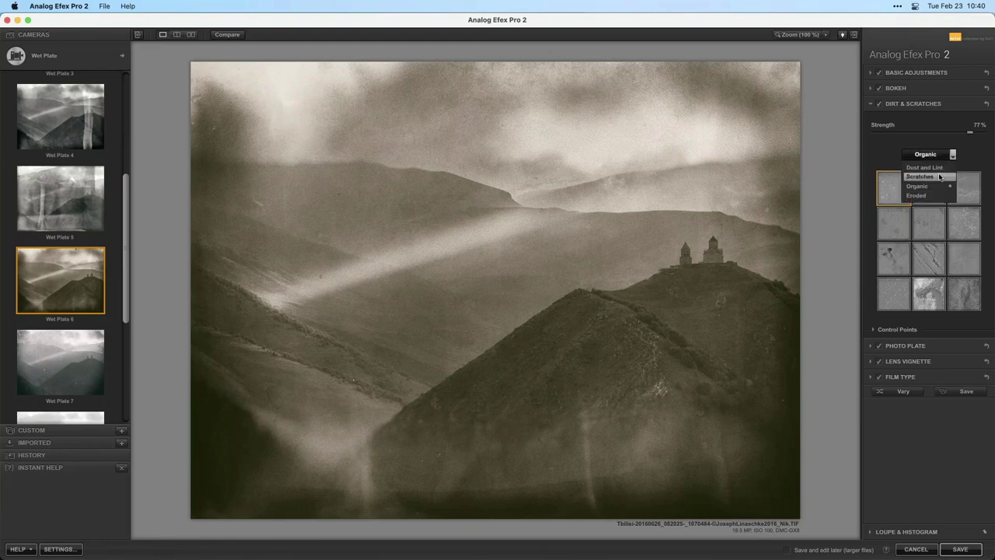
pyautogui.click(939, 177)
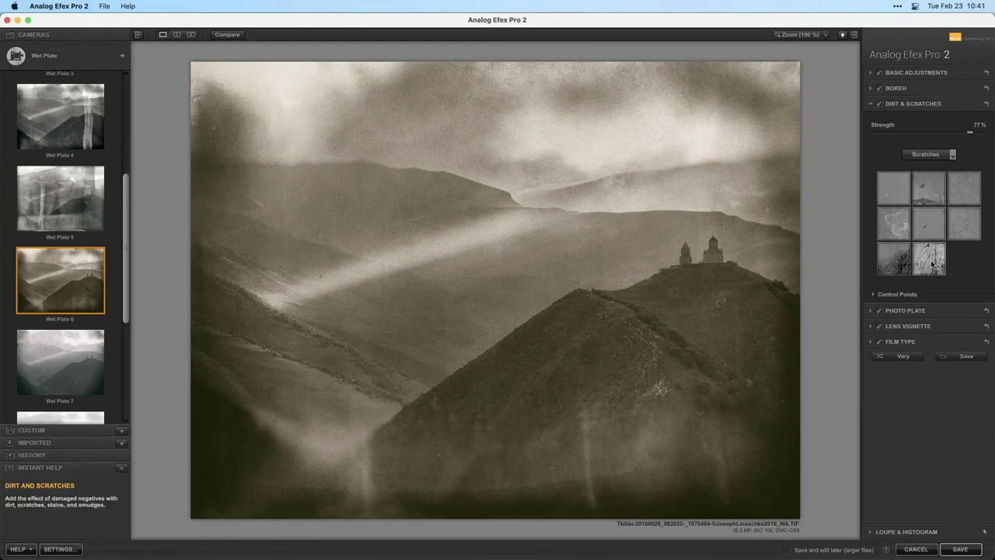
pyautogui.click(932, 267)
pyautogui.moveTo(969, 133); pyautogui.dragTo(938, 132)
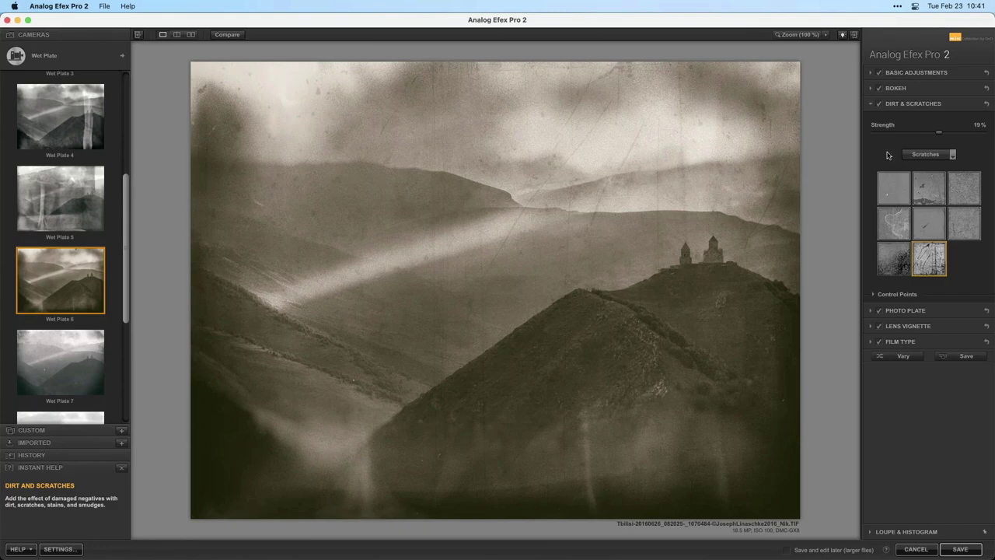
# Try the second Streaked photo plate, and apply the Corroded plate at the end of the second row at reduced strength
pyautogui.click(908, 311)
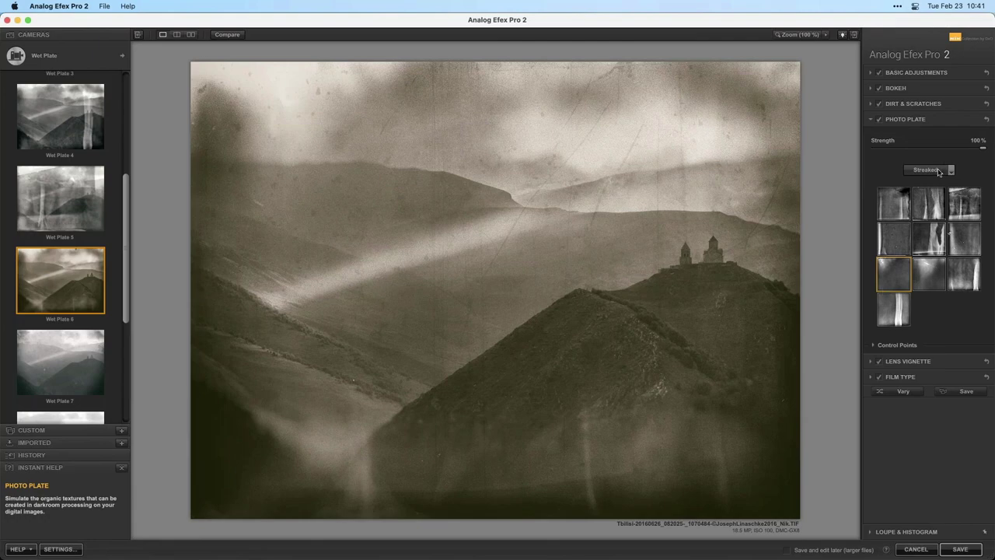
pyautogui.click(925, 211)
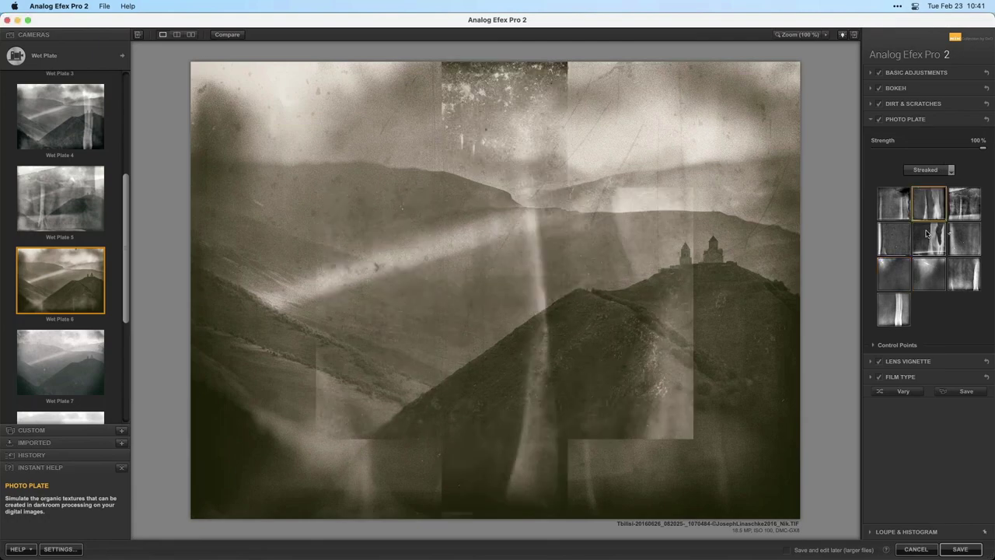
pyautogui.click(927, 170)
pyautogui.click(930, 193)
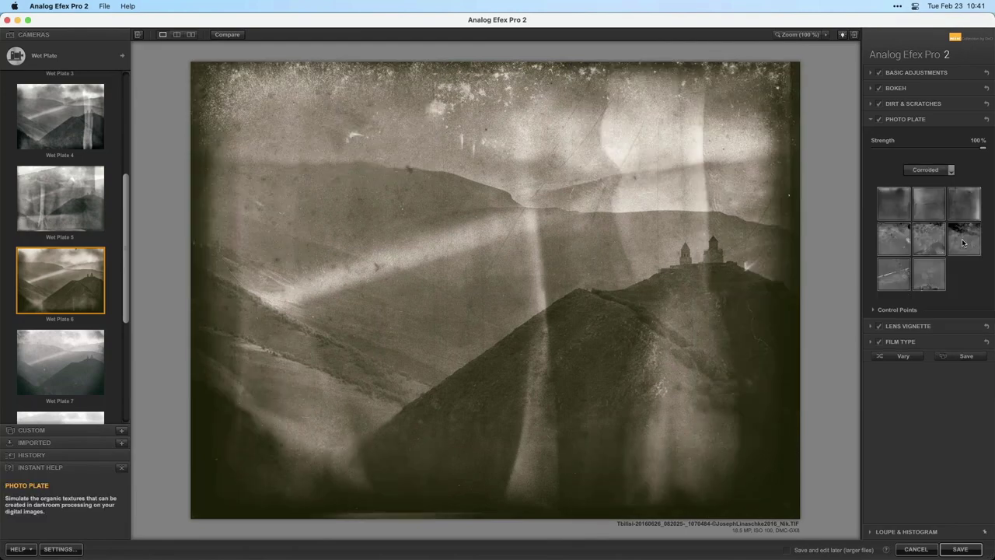
pyautogui.click(967, 243)
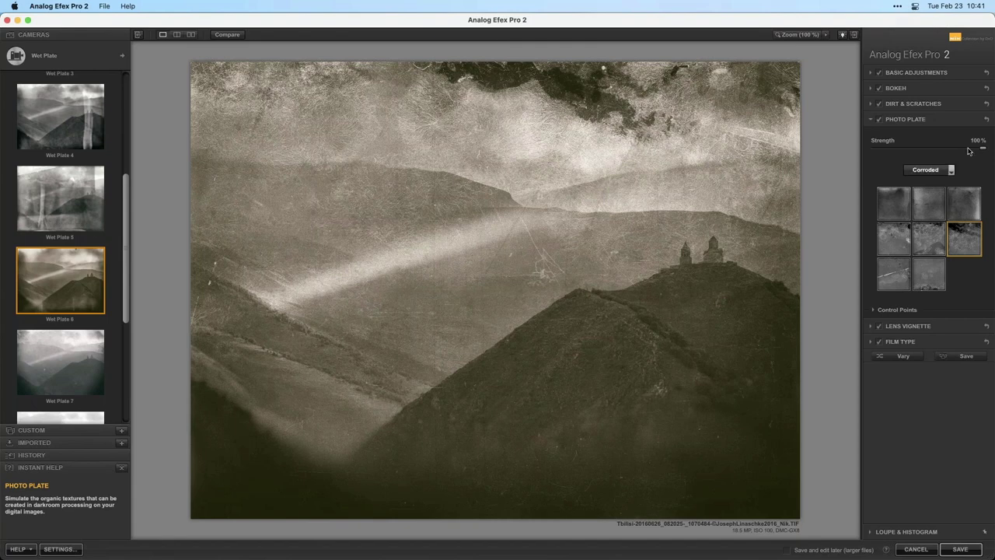
pyautogui.moveTo(971, 149); pyautogui.dragTo(939, 151)
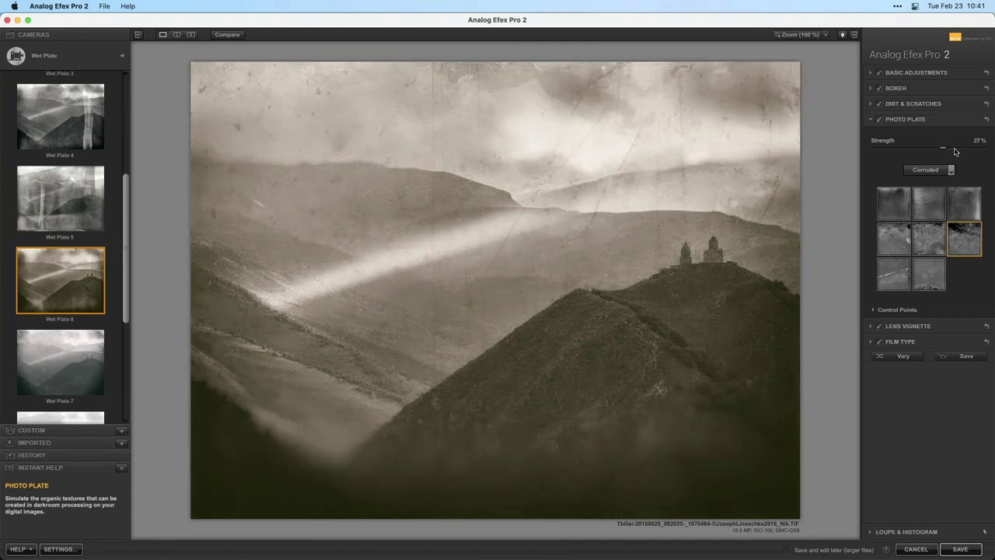
pyautogui.moveTo(956, 151); pyautogui.dragTo(959, 152)
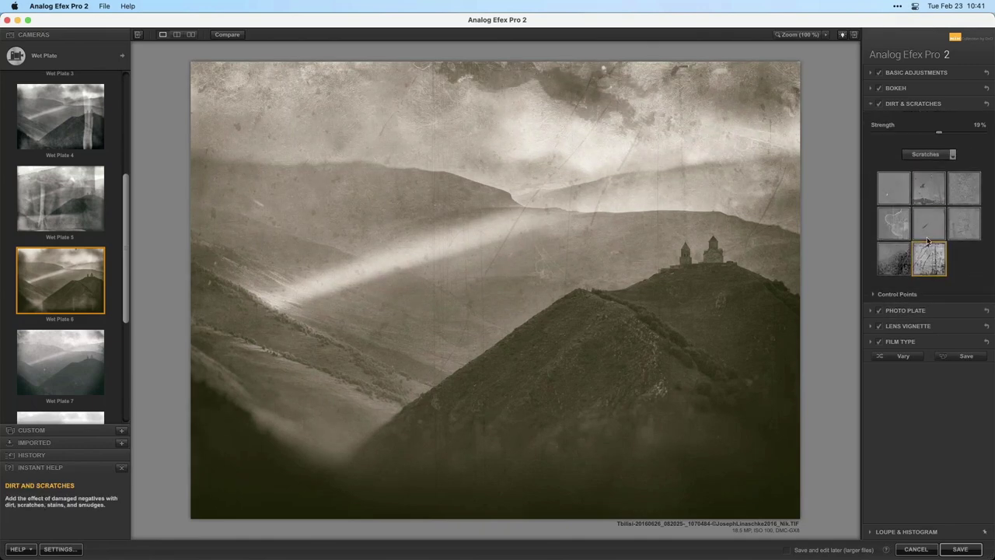
# Apply the middle Dust and Lint texture of the last row in Dirt & Scratches and slightly lower its strength
pyautogui.click(926, 154)
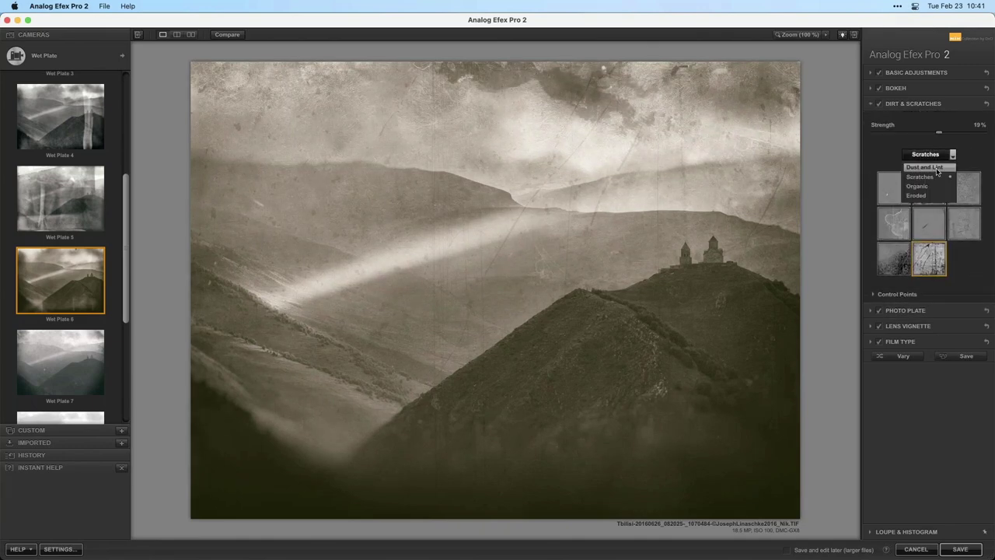
pyautogui.click(929, 168)
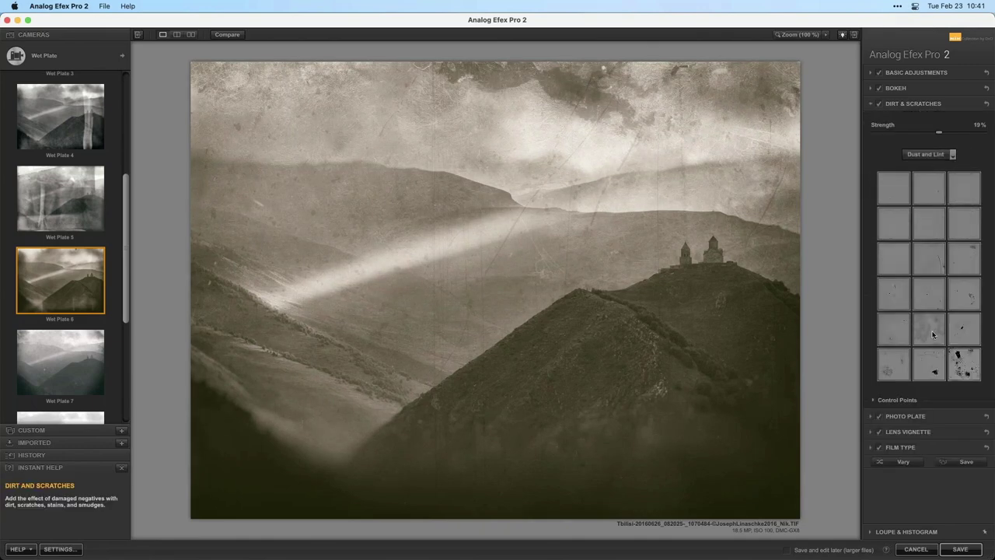
pyautogui.click(925, 371)
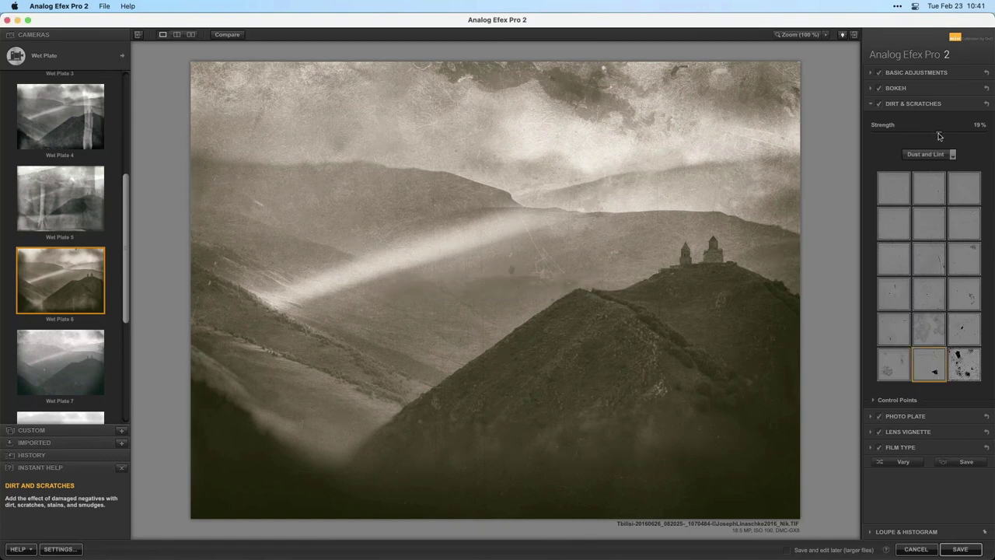
pyautogui.moveTo(939, 133); pyautogui.dragTo(933, 132)
# Bring up the Photo Plate settings and examine the textures around the hilltop church at 100% zoom
pyautogui.click(905, 416)
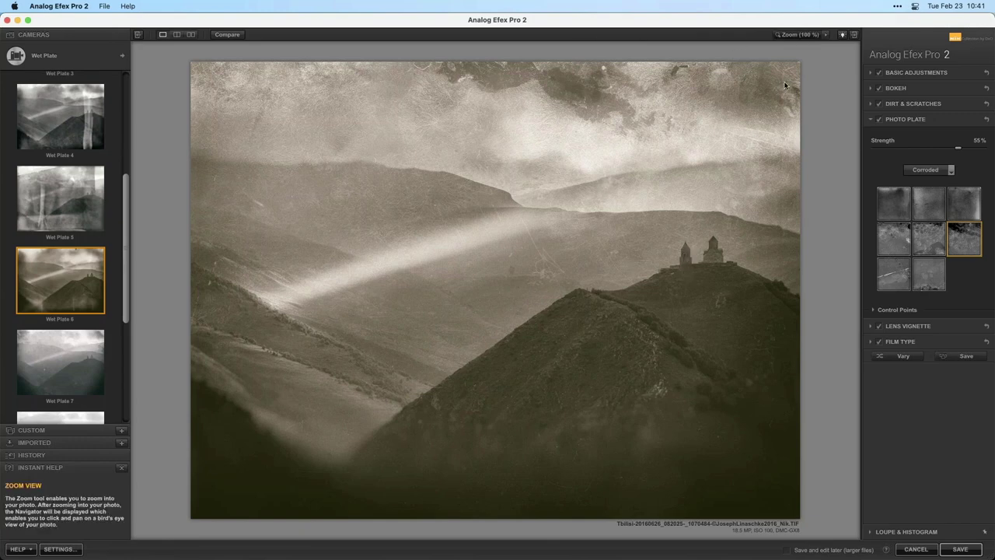
pyautogui.click(788, 36)
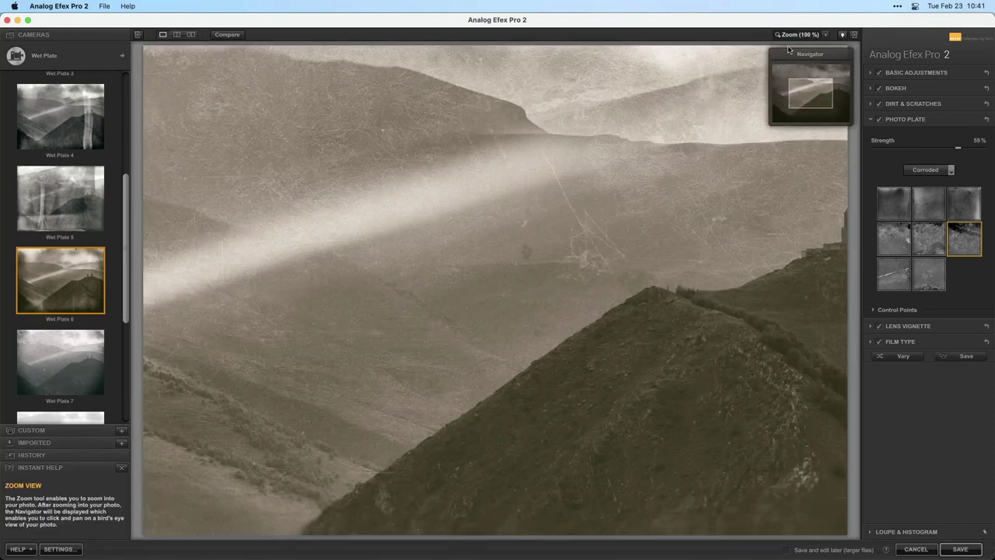
pyautogui.click(788, 36)
pyautogui.click(697, 218)
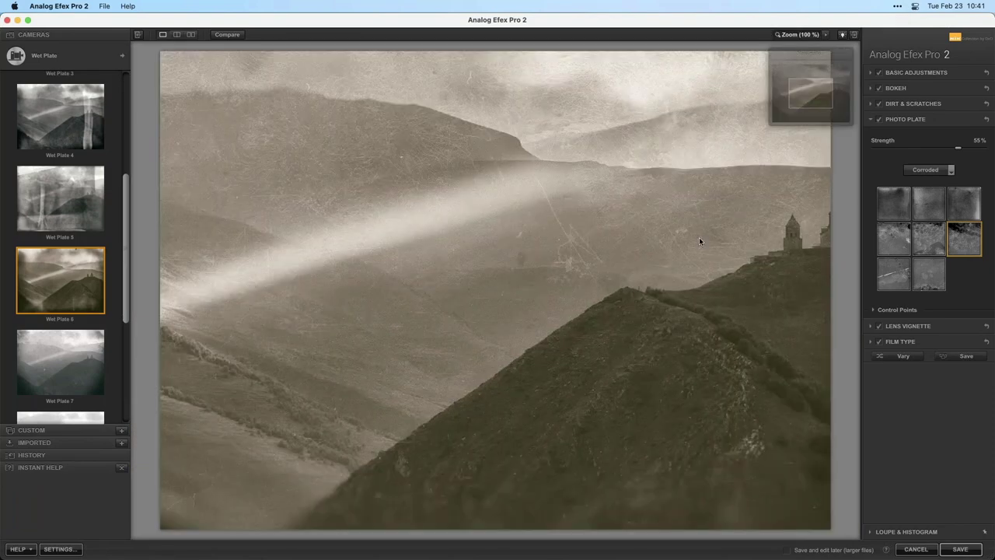
pyautogui.click(716, 238)
pyautogui.click(745, 249)
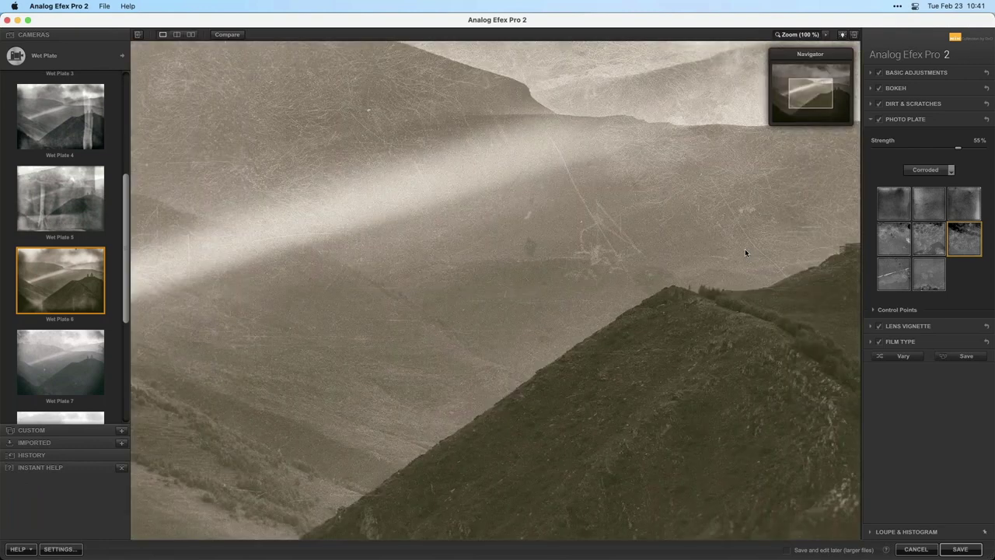
pyautogui.moveTo(818, 99); pyautogui.dragTo(834, 96)
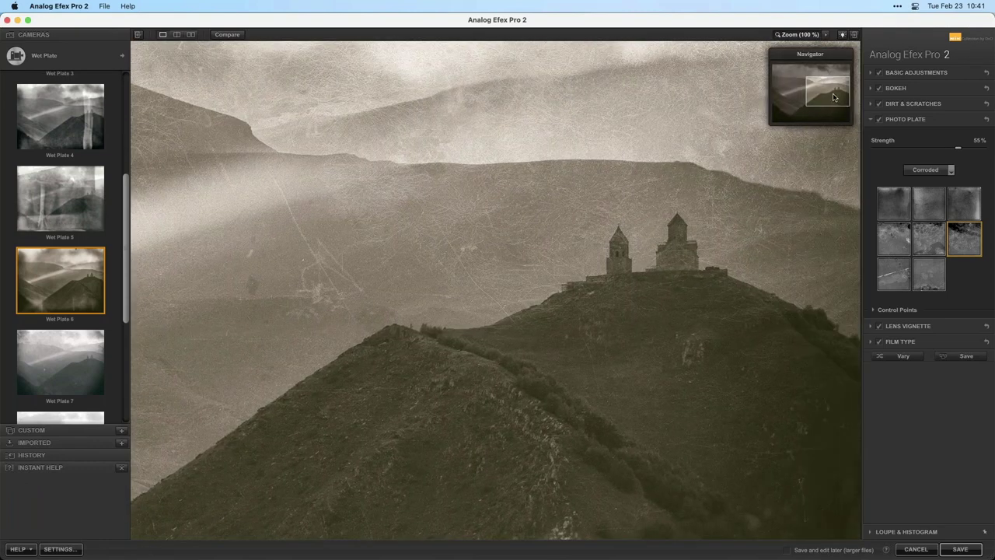
pyautogui.moveTo(613, 227); pyautogui.dragTo(613, 244)
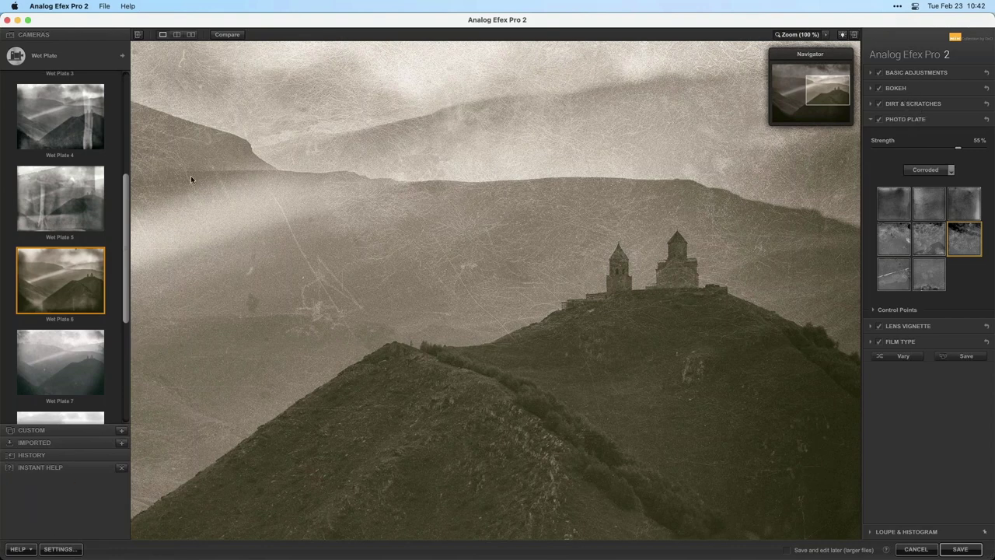
# Switch to the Camera Kit, add Lens Distortion, and neutralise its pincushion/barrel distortion and chromatic shift to 0%
pyautogui.click(122, 59)
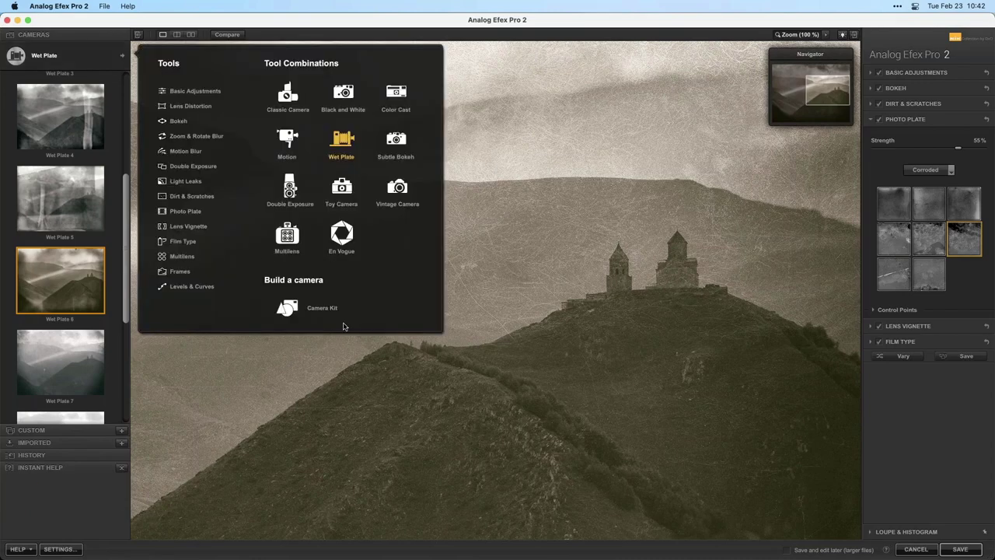
pyautogui.click(290, 307)
pyautogui.click(114, 93)
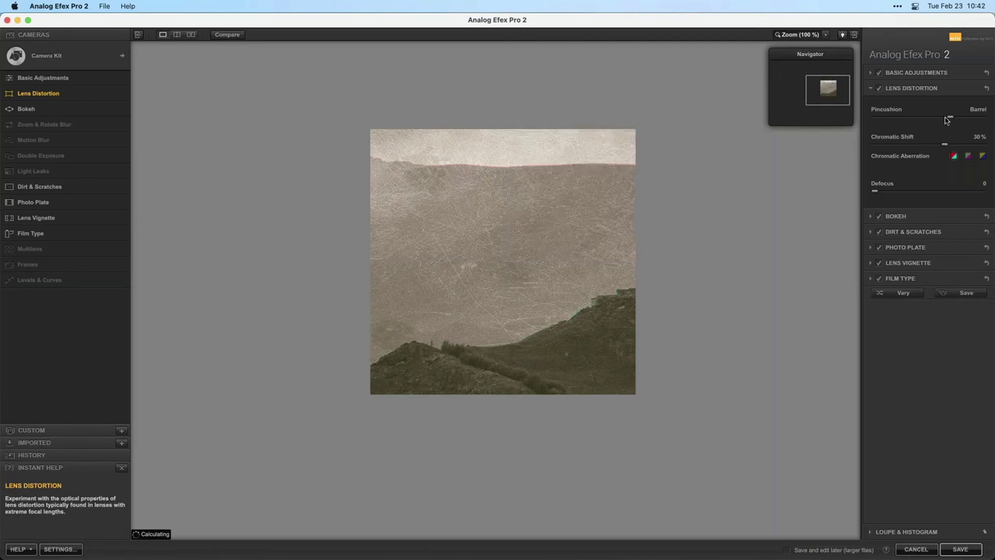
pyautogui.moveTo(950, 116); pyautogui.dragTo(933, 121)
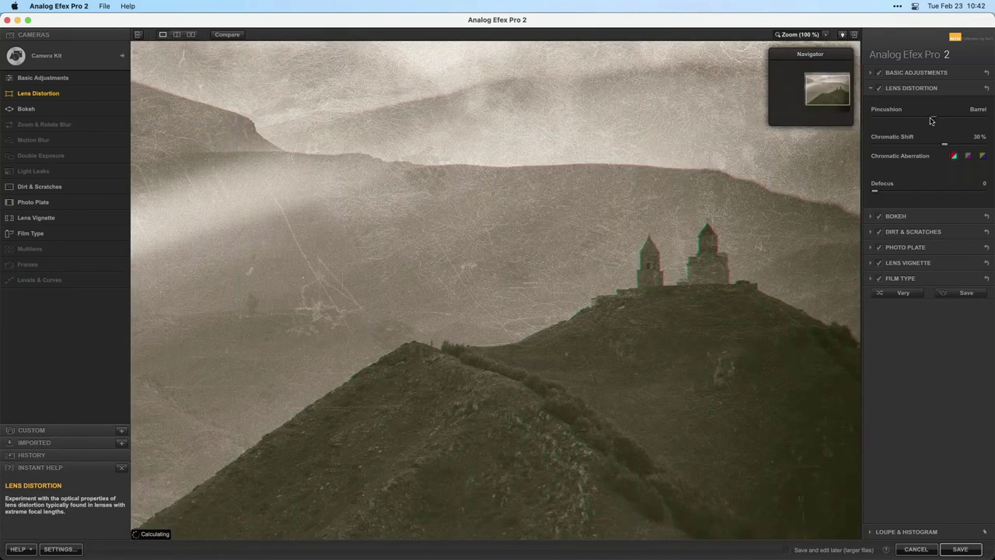
pyautogui.moveTo(931, 118); pyautogui.dragTo(934, 147)
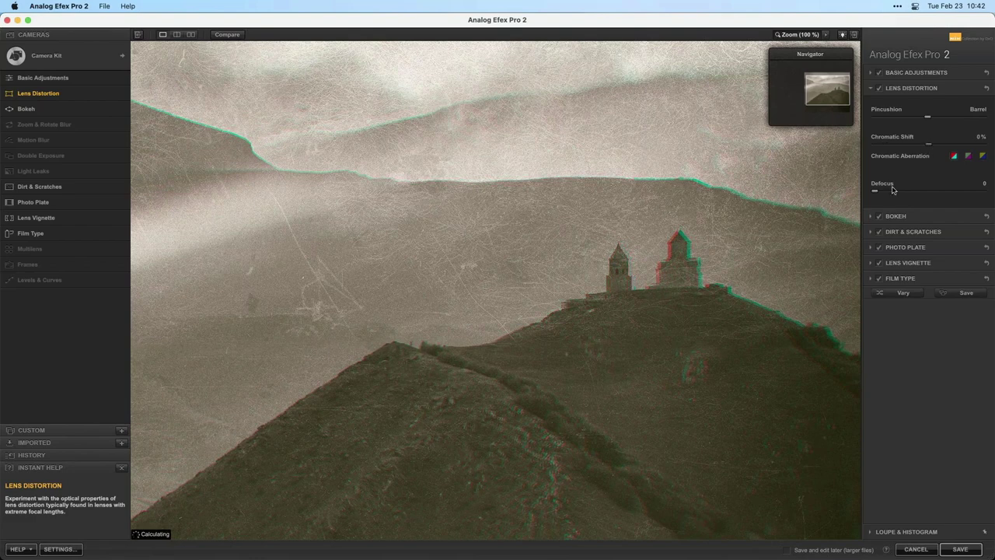
# Try increasing amounts of Defocus in Lens Distortion, starting at 17
pyautogui.click(893, 189)
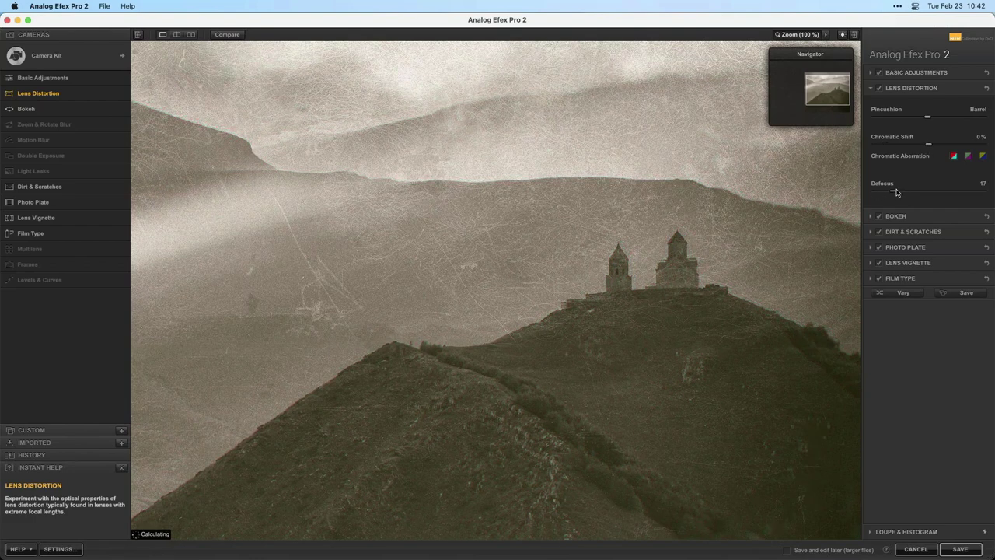
pyautogui.moveTo(897, 192); pyautogui.dragTo(911, 193)
pyautogui.moveTo(913, 194); pyautogui.dragTo(916, 194)
pyautogui.click(929, 192)
pyautogui.click(955, 193)
pyautogui.moveTo(964, 193); pyautogui.dragTo(968, 193)
# Set the Corroded photo plate's strength to 28% and save the finished image
pyautogui.click(906, 245)
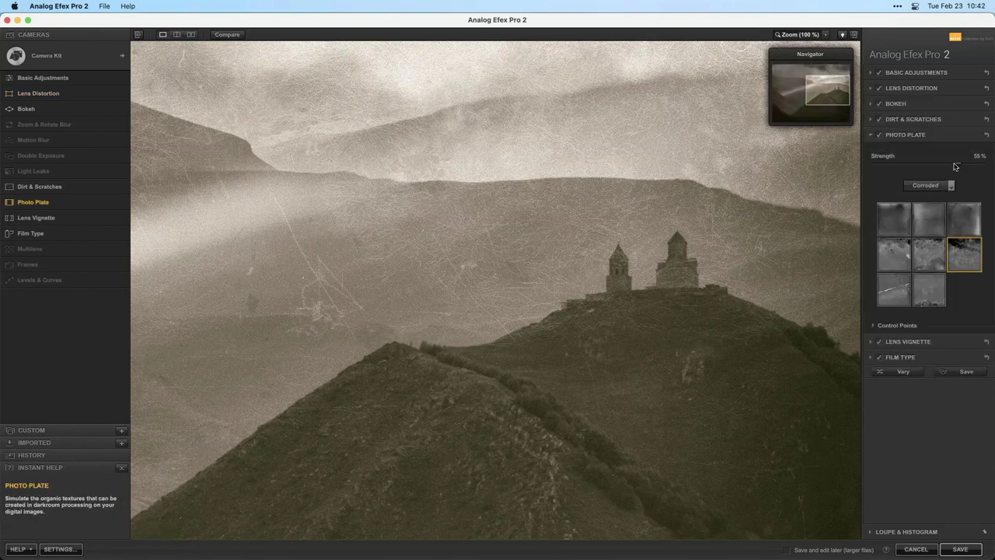
pyautogui.moveTo(955, 163)
pyautogui.mouseDown()
pyautogui.moveTo(924, 166)
pyautogui.moveTo(945, 165)
pyautogui.mouseUp()
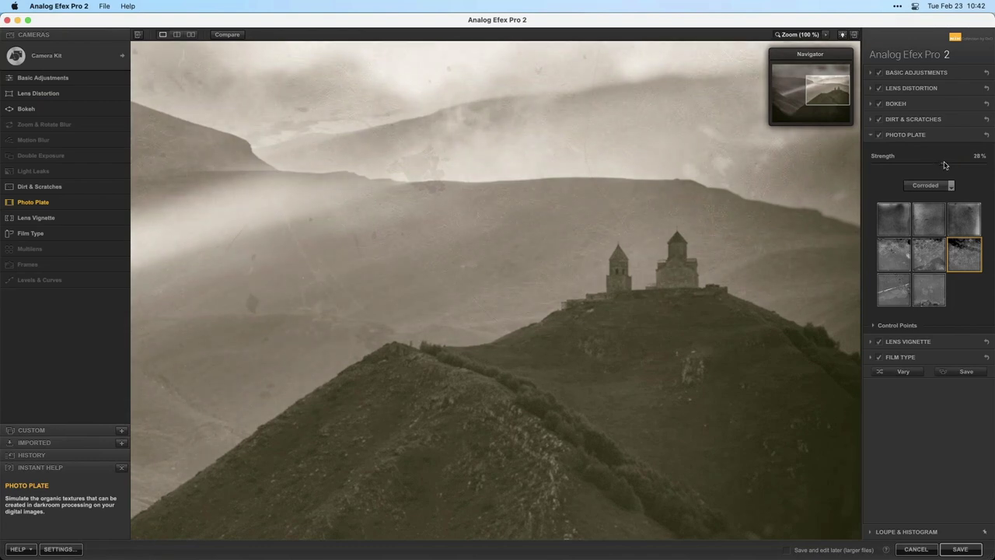
pyautogui.click(724, 170)
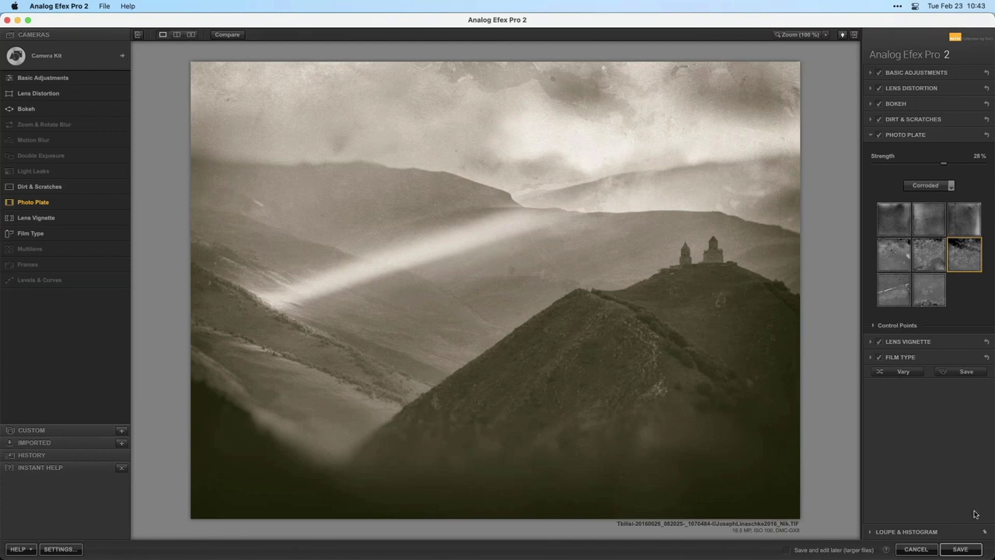
pyautogui.click(961, 549)
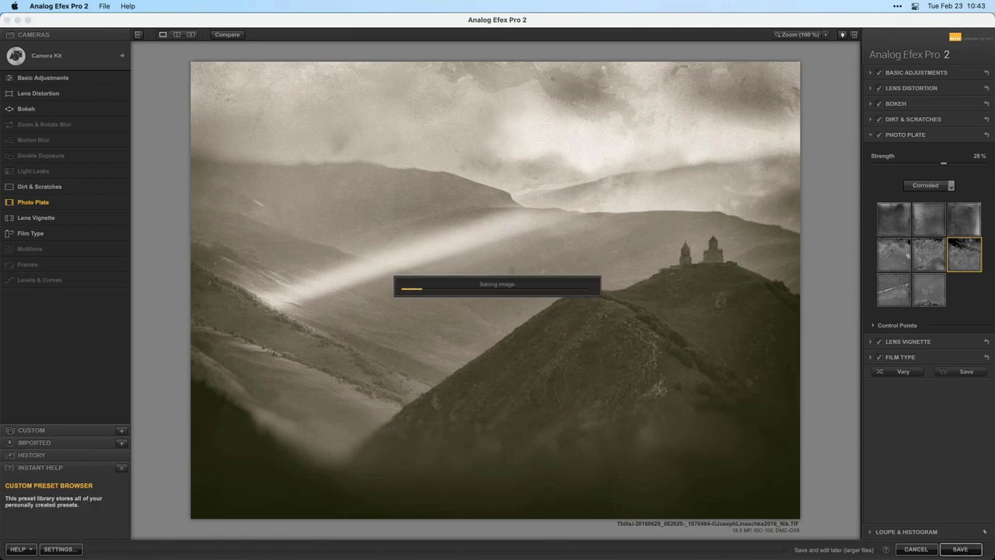
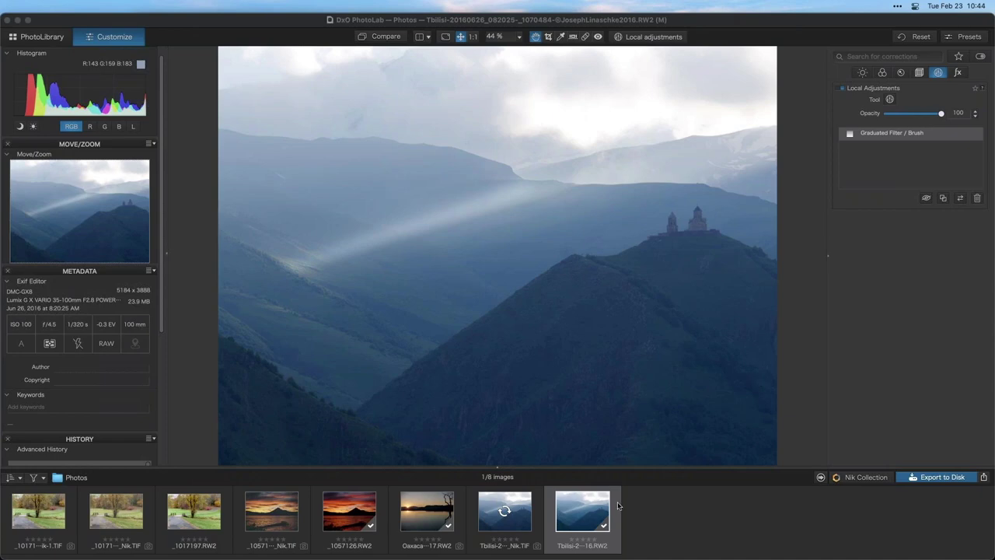
# In DxO PhotoLab, start the Horizon tool on the Tbilisi RAW photo and place the guide line vertically through the taller church tower
pyautogui.click(668, 298)
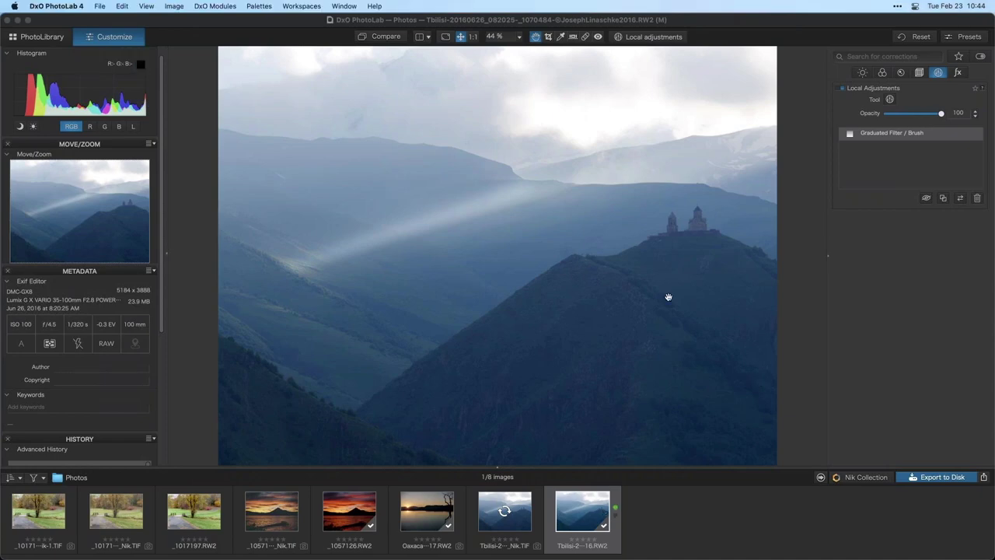
pyautogui.click(573, 37)
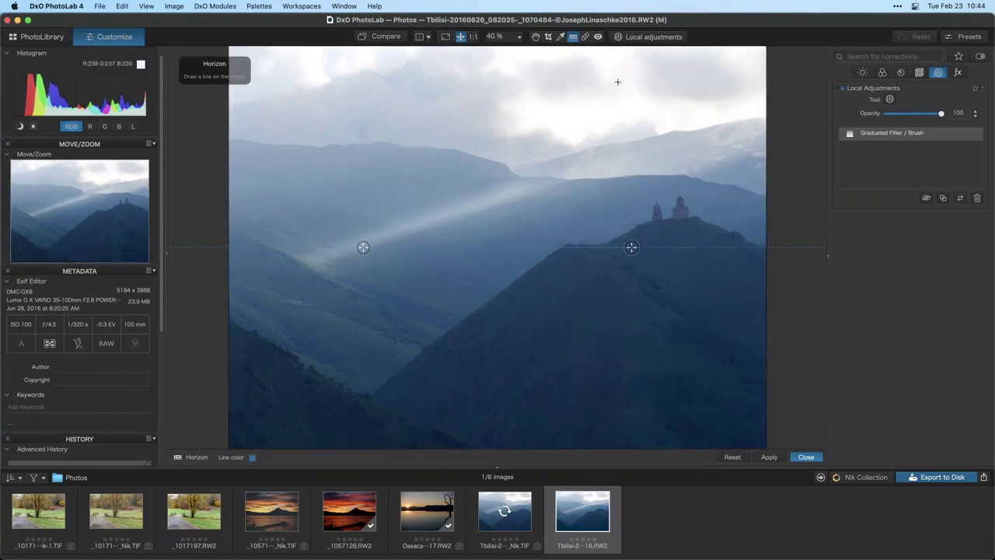
pyautogui.moveTo(511, 246); pyautogui.dragTo(584, 218)
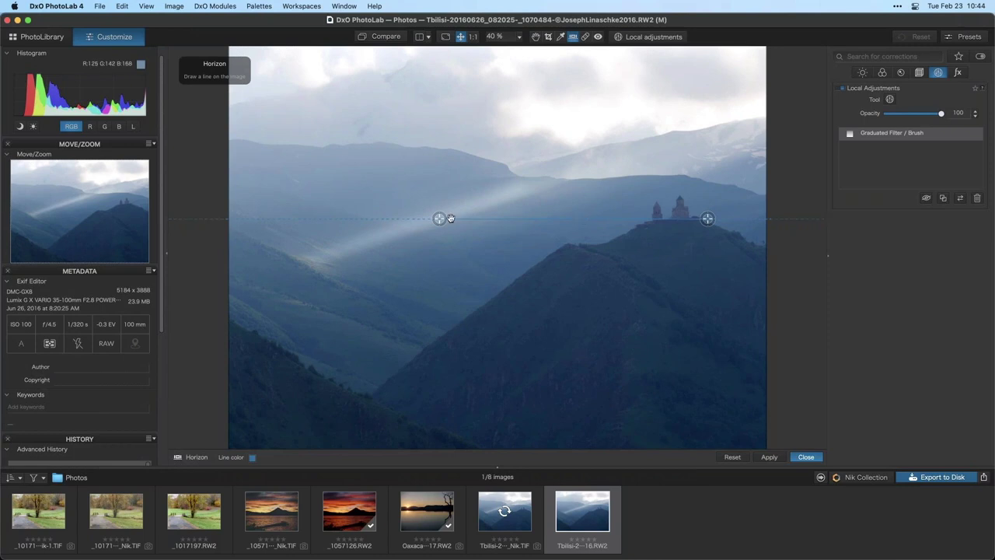
pyautogui.moveTo(630, 246); pyautogui.dragTo(707, 249)
pyautogui.moveTo(690, 216); pyautogui.dragTo(662, 194)
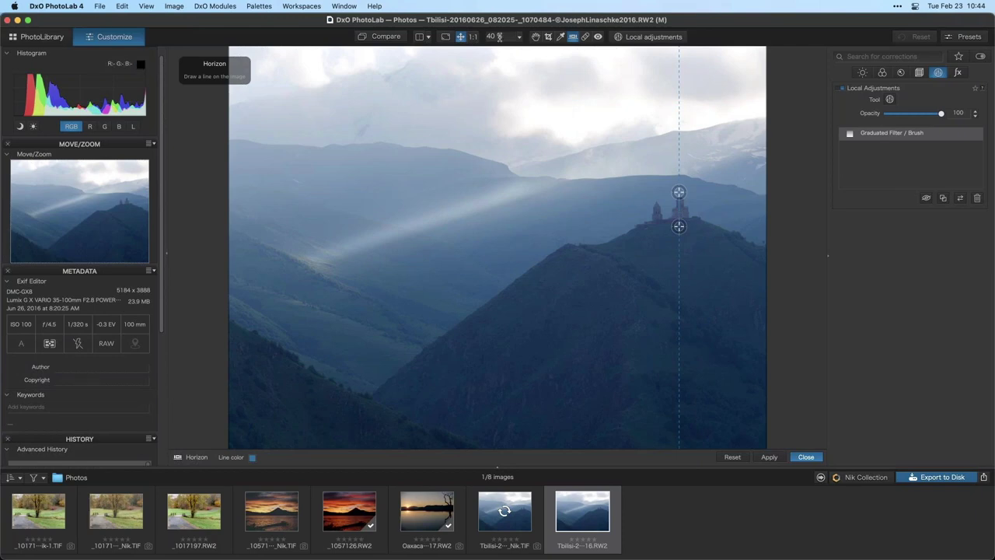
# Tilt the guide line's lower end along the church tower at 100% zoom and apply the straightening
pyautogui.click(473, 37)
pyautogui.moveTo(104, 212); pyautogui.dragTo(111, 216)
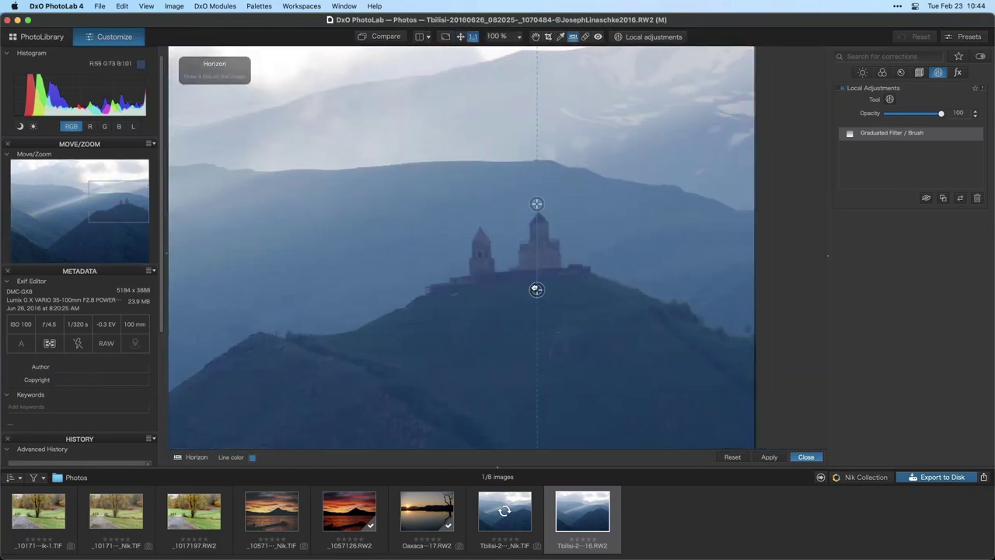
pyautogui.moveTo(537, 290)
pyautogui.mouseDown()
pyautogui.moveTo(536, 233)
pyautogui.moveTo(484, 241)
pyautogui.moveTo(480, 251)
pyautogui.moveTo(542, 234)
pyautogui.moveTo(541, 277)
pyautogui.mouseUp()
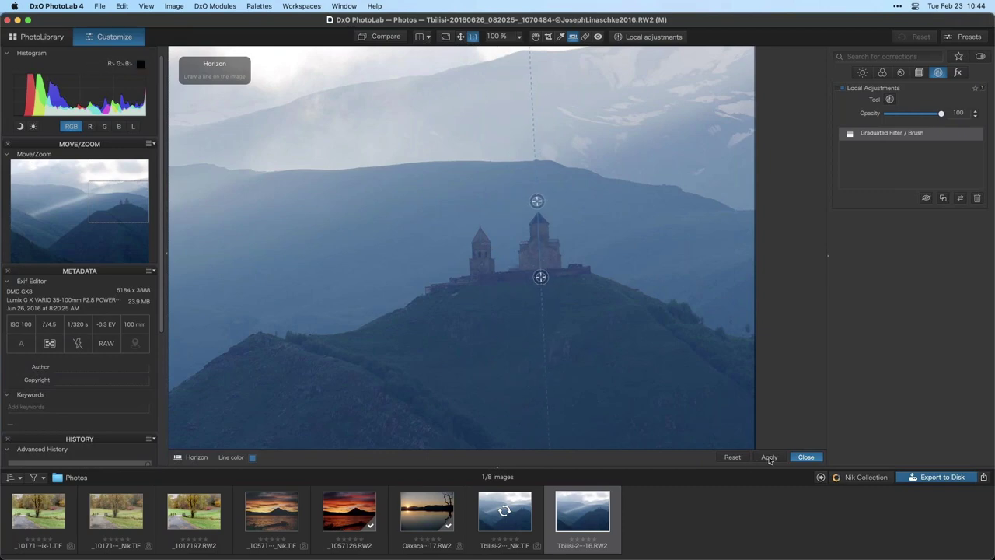
pyautogui.click(769, 457)
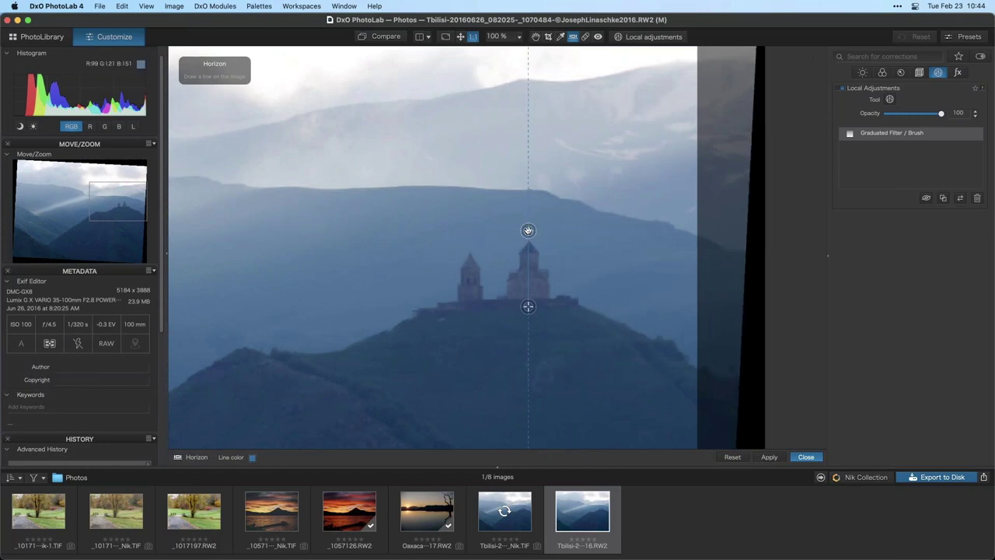
# Try levelling the photo along the church's base, and with a steep line rising from the base to the taller tower
pyautogui.moveTo(528, 230); pyautogui.dragTo(442, 306)
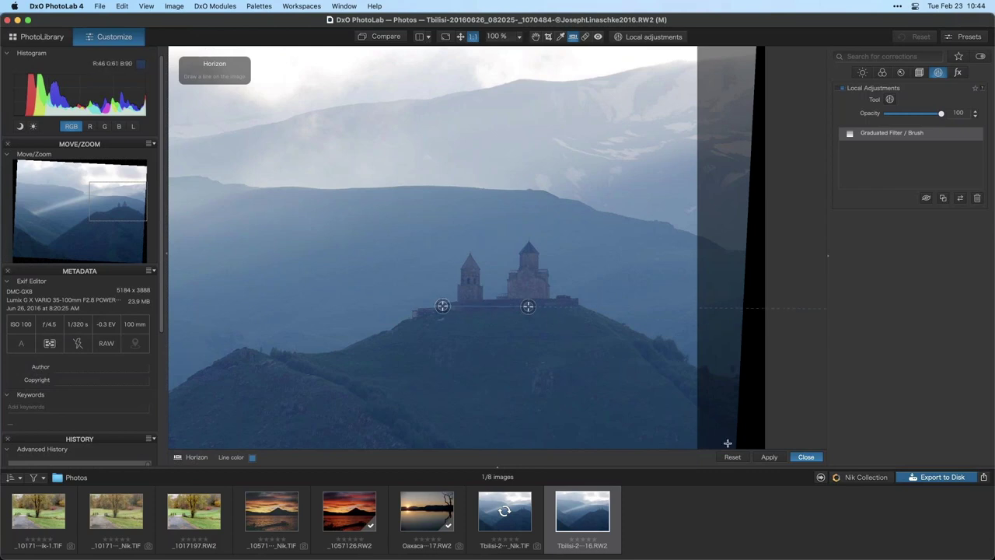
pyautogui.click(770, 458)
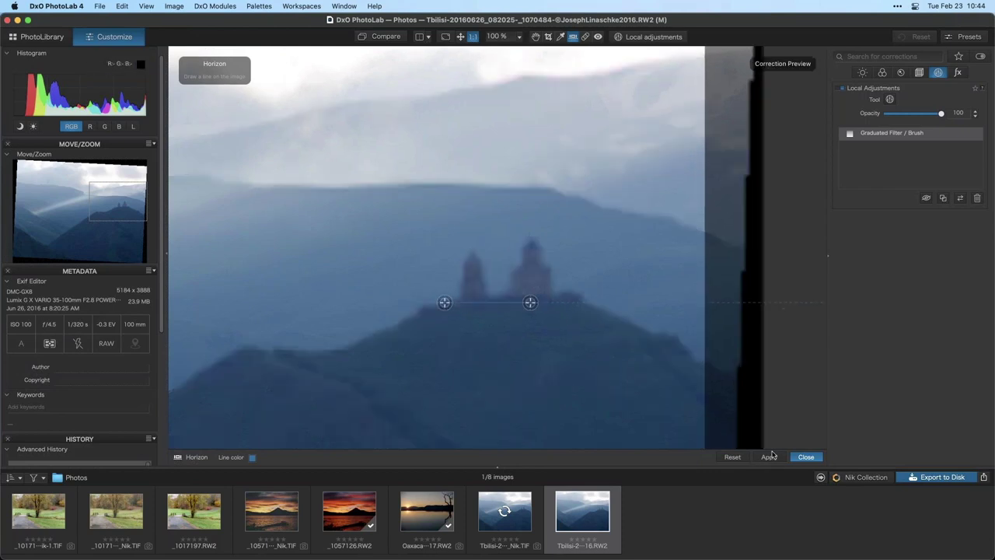
pyautogui.moveTo(530, 302); pyautogui.dragTo(535, 261)
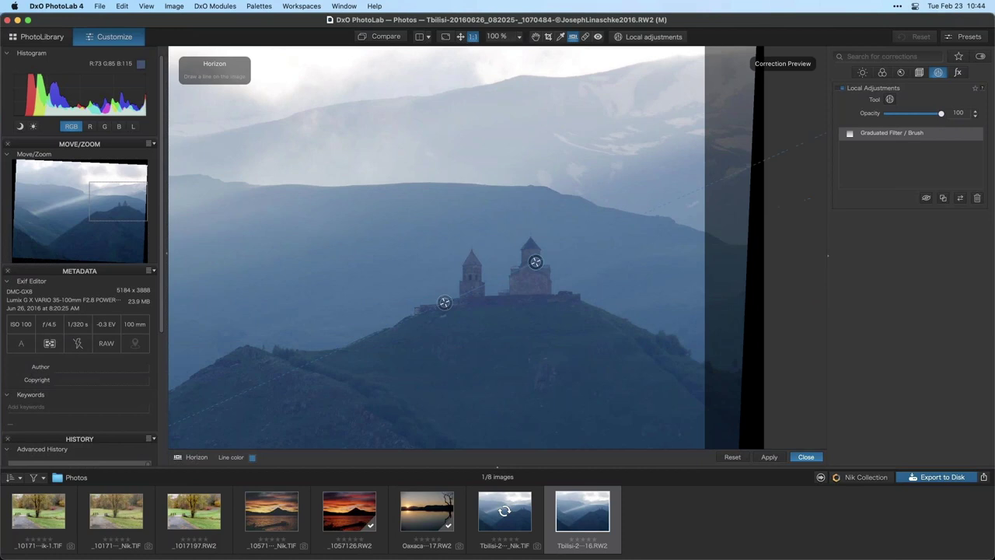
pyautogui.click(769, 457)
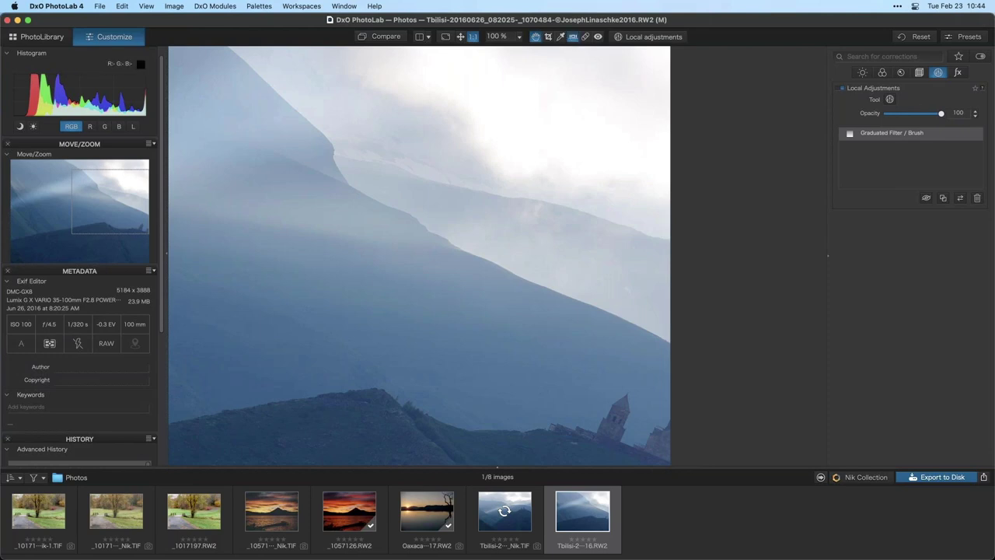
# Reset the horizon correction on the Tbilisi photo and leave the Horizon tool
pyautogui.click(573, 36)
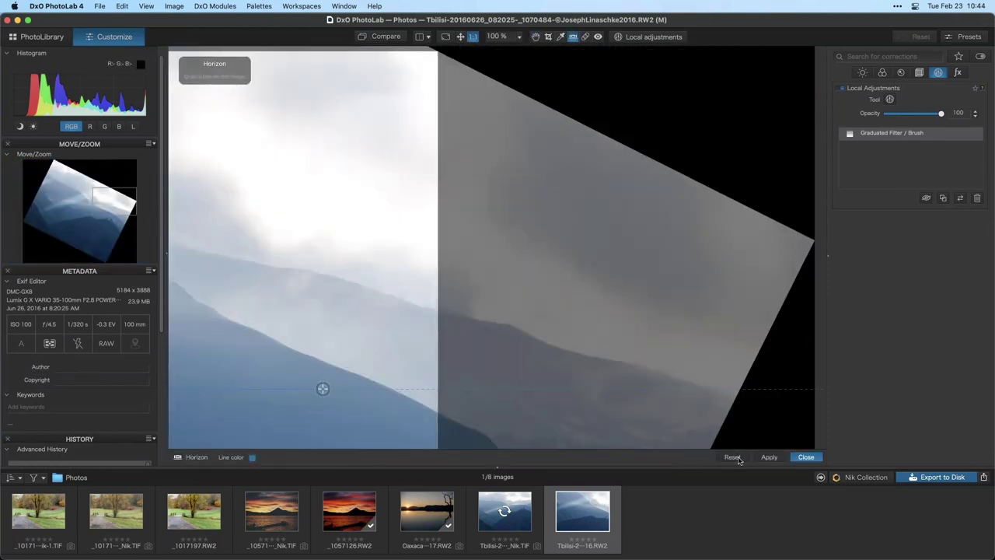
pyautogui.click(733, 457)
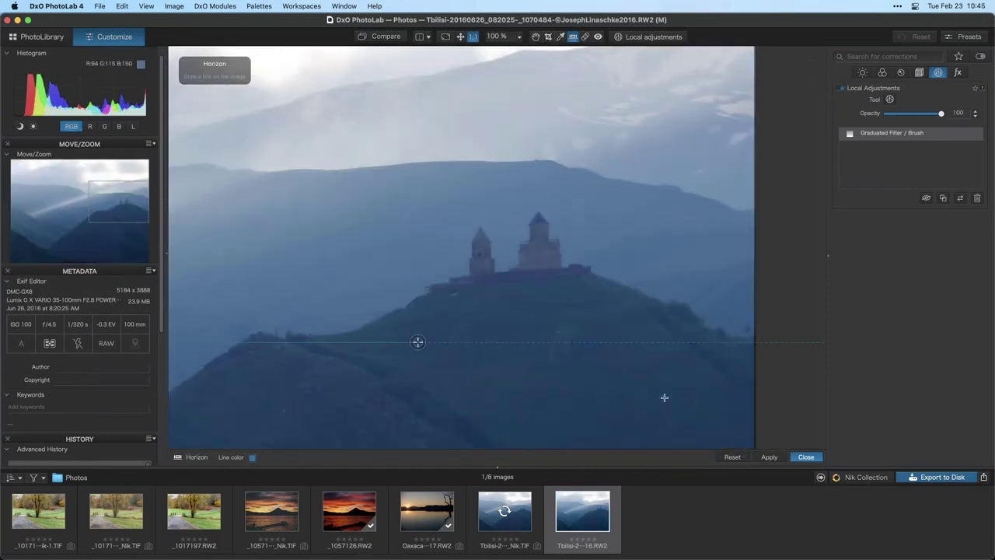
pyautogui.click(807, 457)
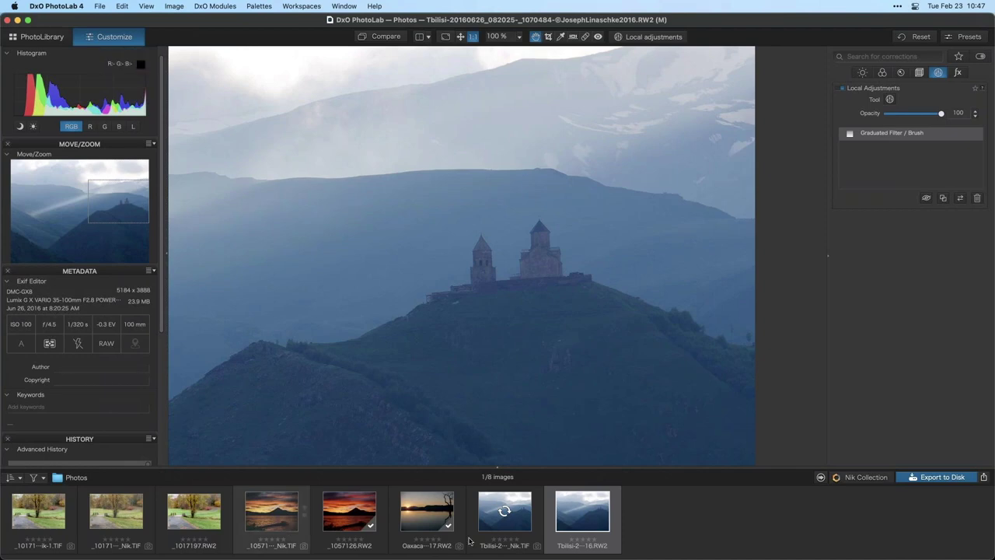
# Open the Oaxaca sunset RAW photo and fit the whole image in the view
pyautogui.click(425, 508)
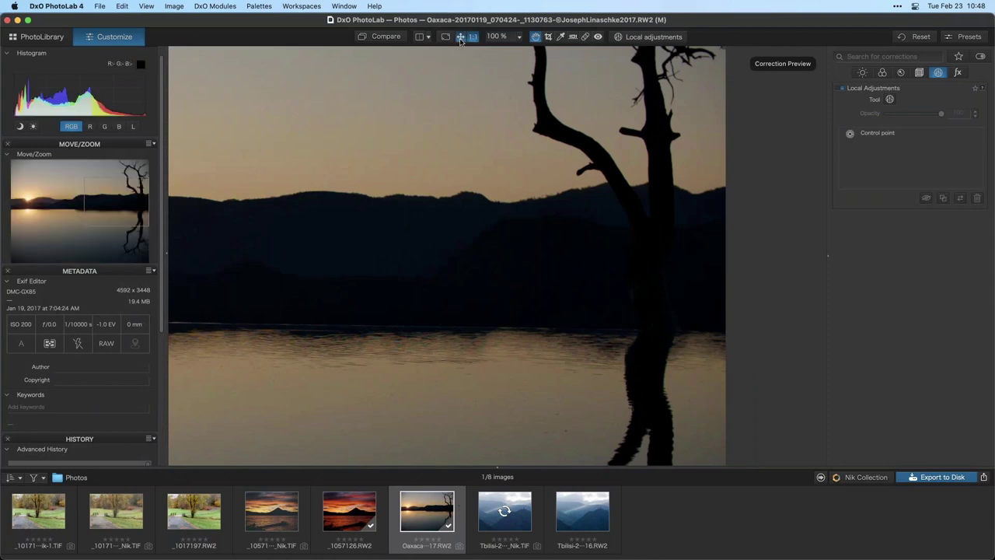
pyautogui.click(461, 37)
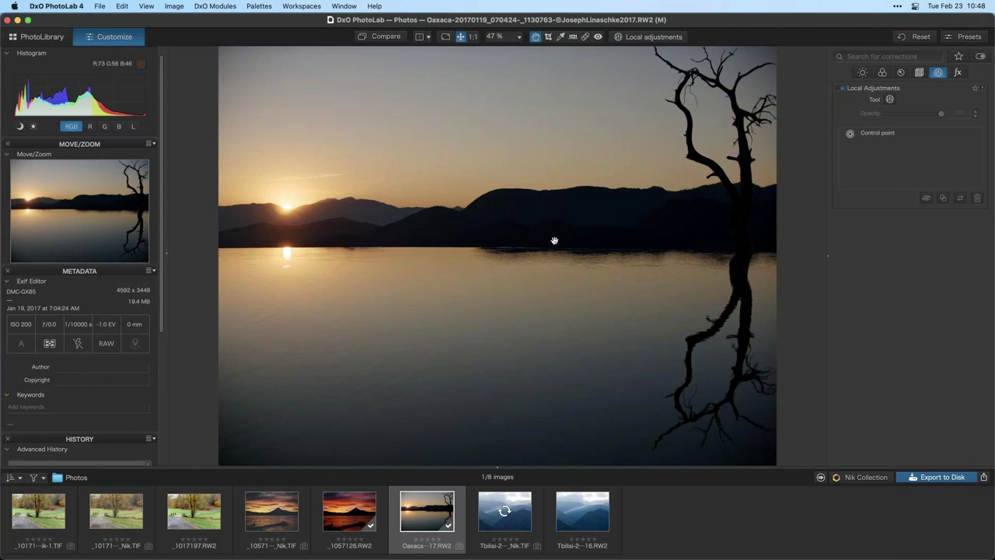
# Level the Oaxaca sunset photo with a Horizon guide line along the far shoreline, checking its alignment at 100% zoom
pyautogui.press('h')
pyautogui.moveTo(363, 248); pyautogui.dragTo(268, 239)
pyautogui.moveTo(518, 238); pyautogui.dragTo(472, 239)
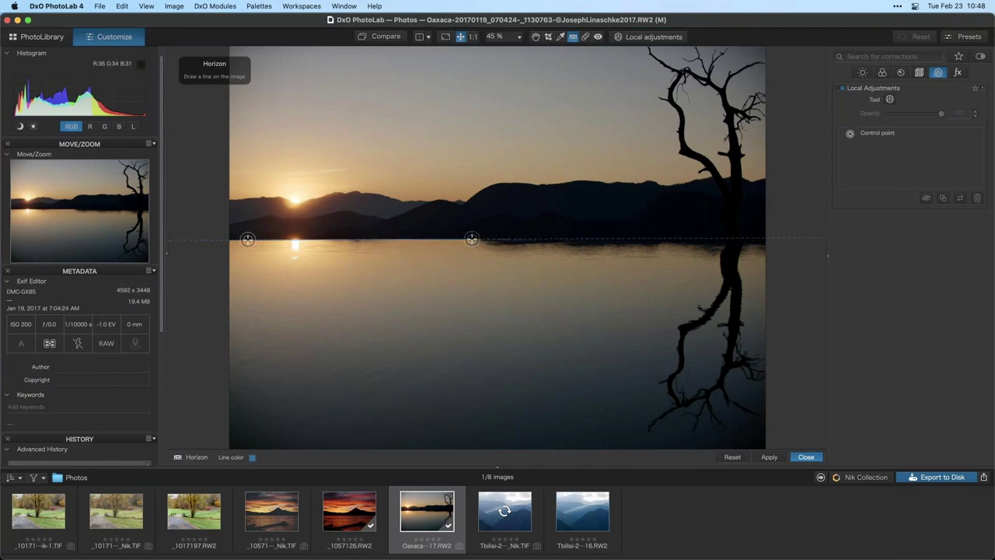
pyautogui.moveTo(247, 239); pyautogui.dragTo(243, 240)
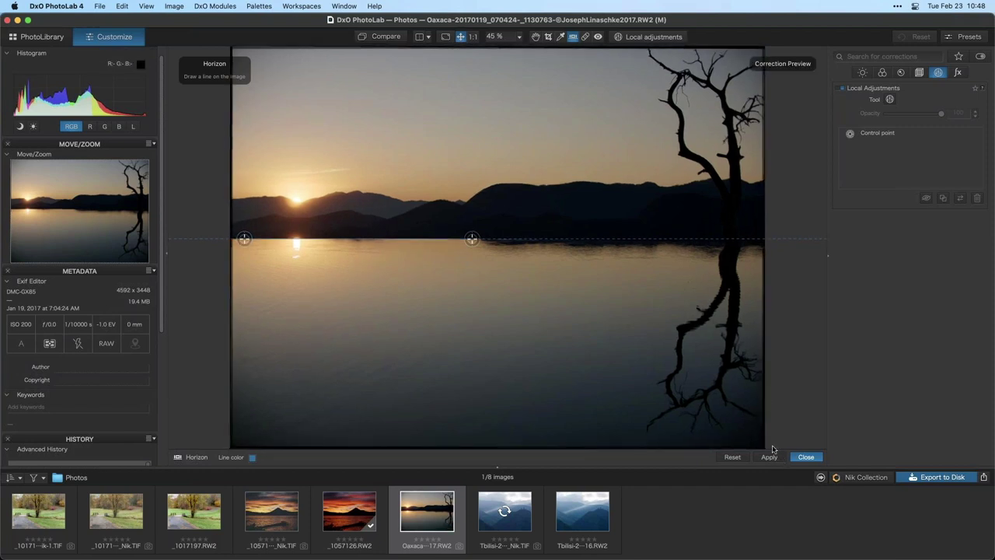
pyautogui.click(473, 37)
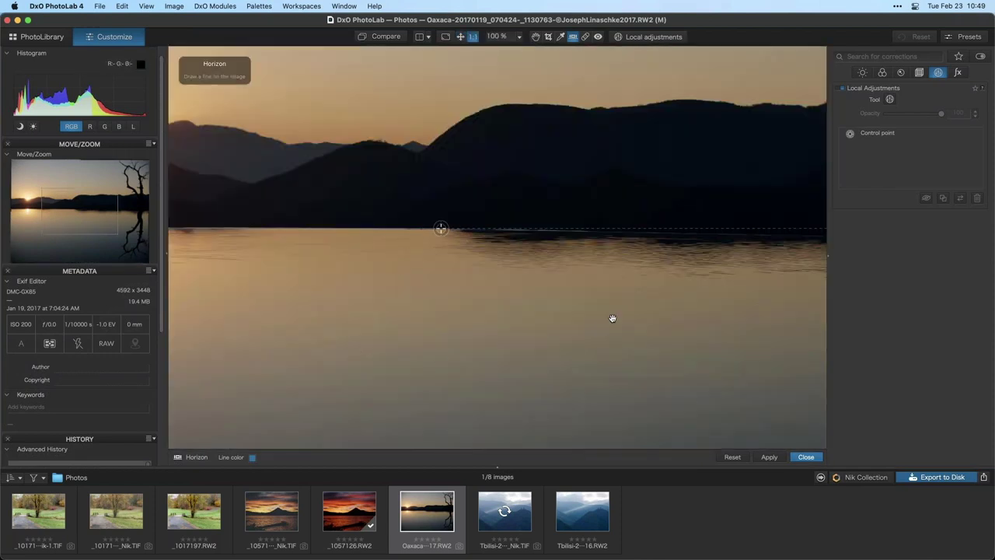
pyautogui.press('Return')
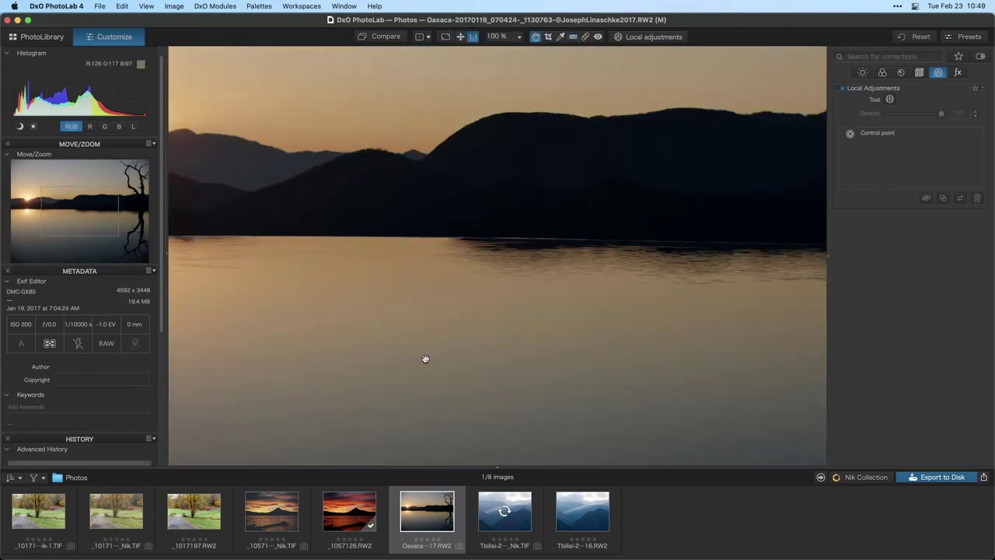
# Reset all corrections on the Oaxaca photo and start the Repair tool over the lake at 177% zoom
pyautogui.moveTo(433, 298); pyautogui.dragTo(730, 250)
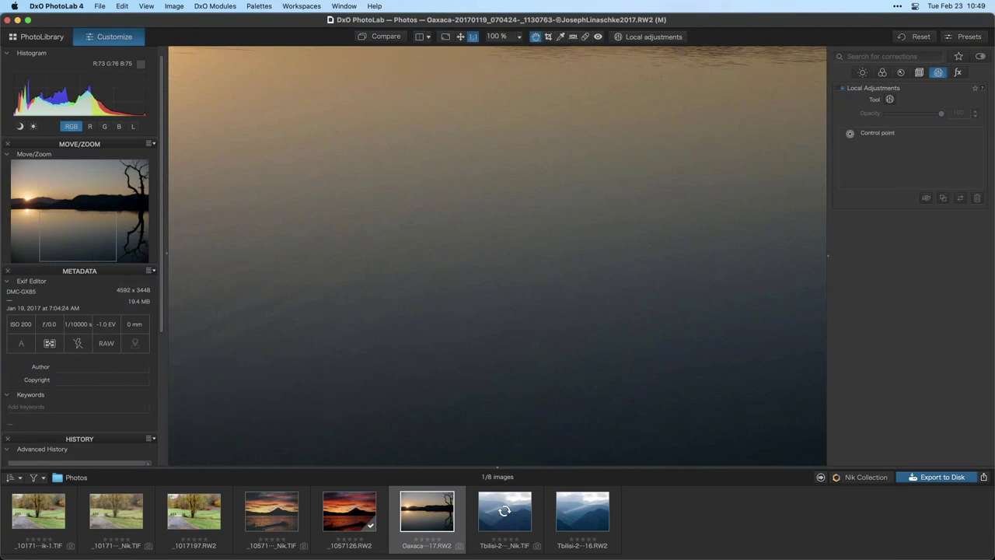
pyautogui.click(920, 36)
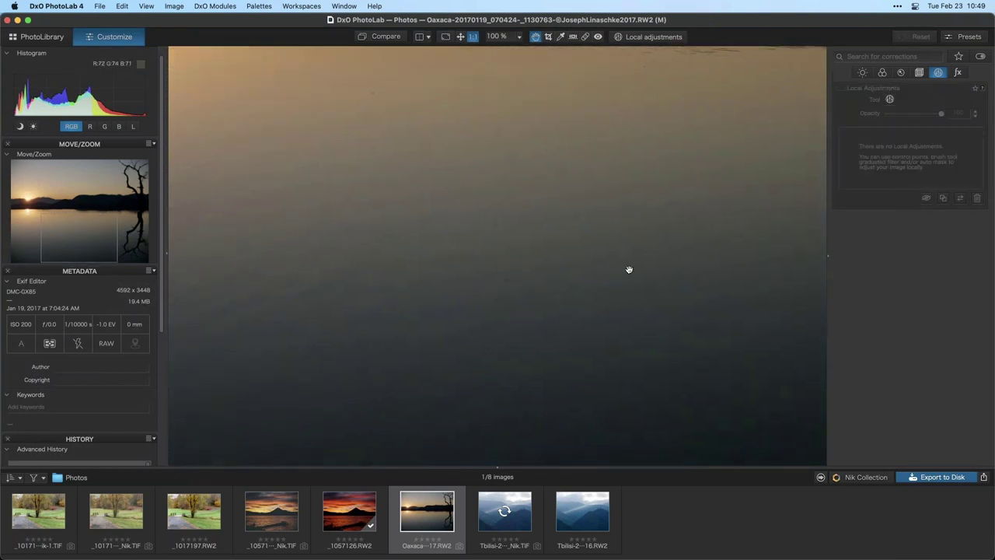
pyautogui.click(586, 37)
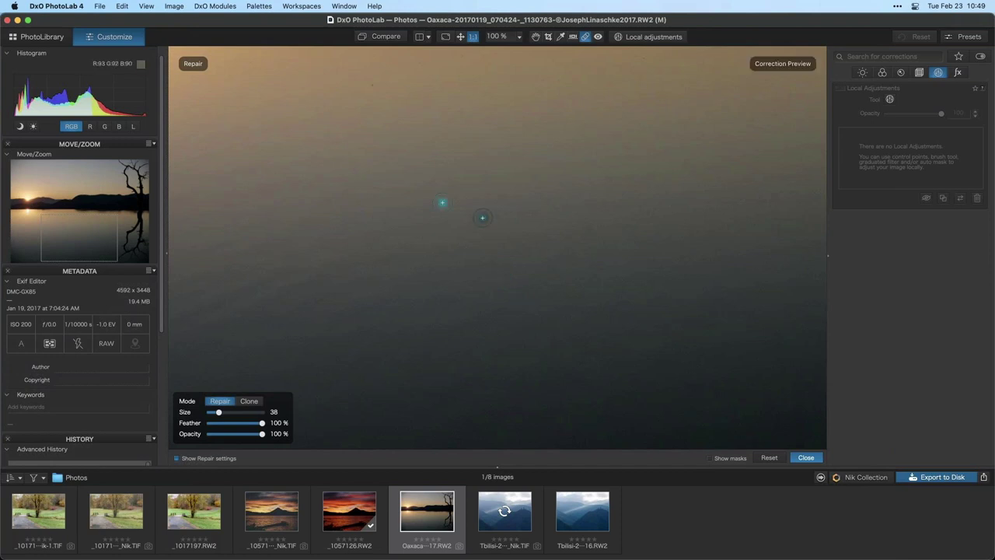
pyautogui.press('space')
pyautogui.moveTo(389, 200); pyautogui.dragTo(518, 269)
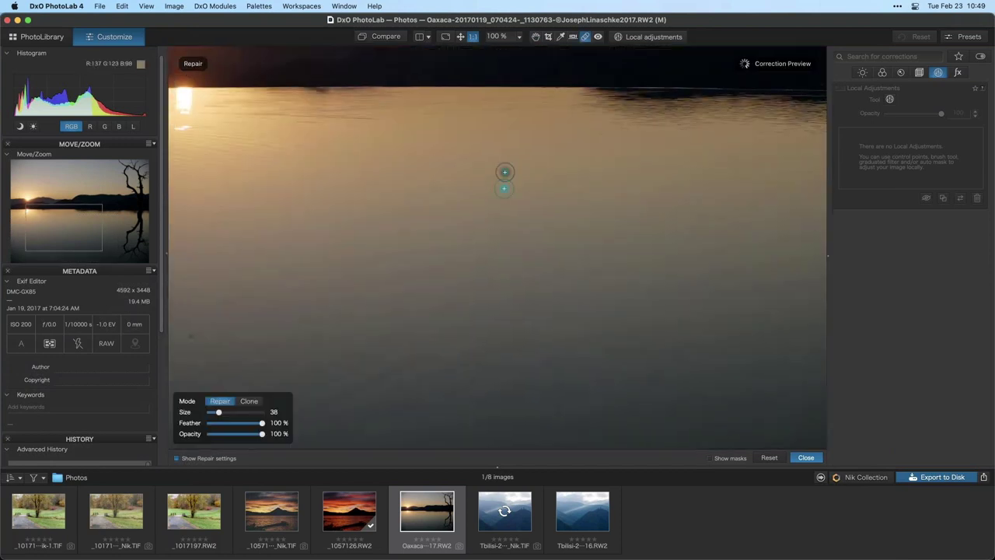
pyautogui.scroll(1, 505, 172)
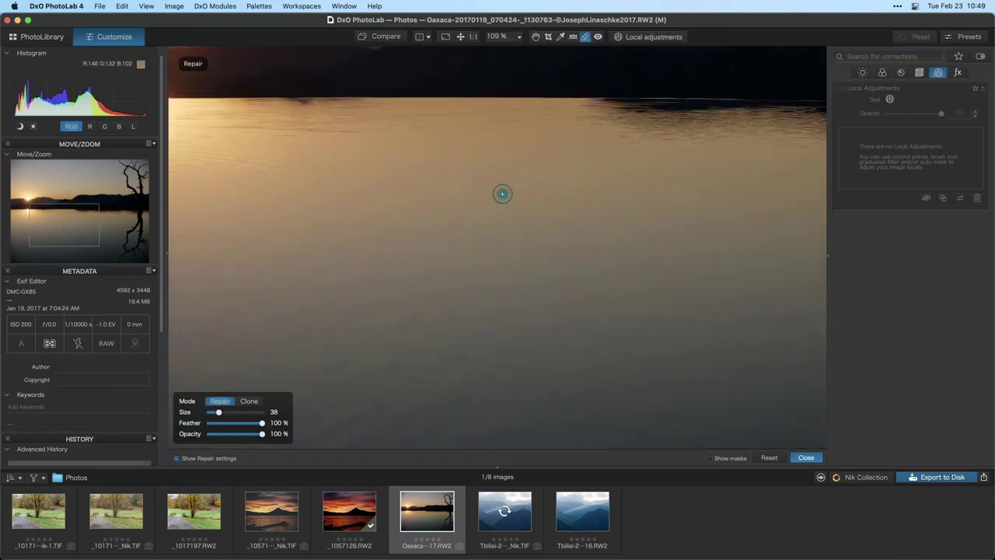
pyautogui.scroll(3, 502, 189)
pyautogui.press('space')
pyautogui.moveTo(371, 345); pyautogui.dragTo(448, 275)
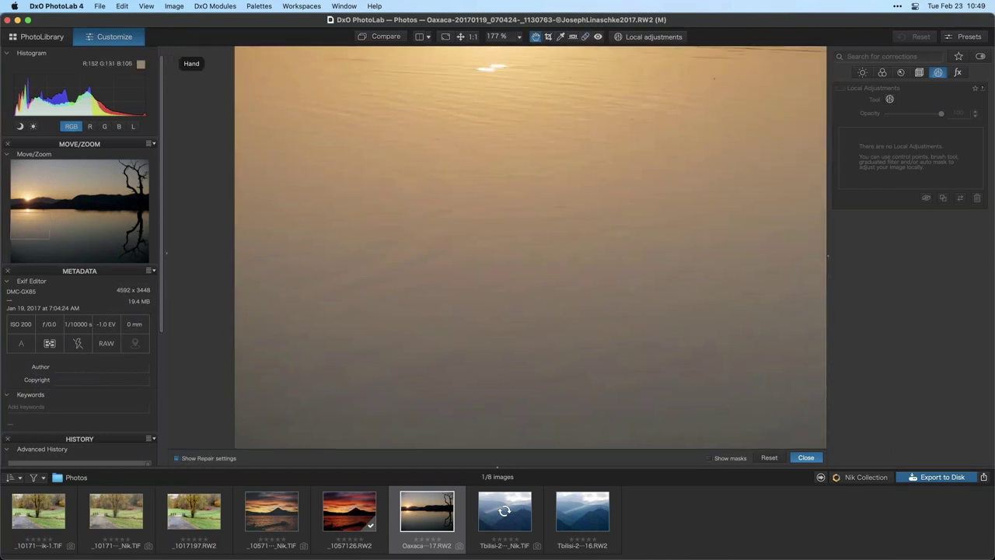
pyautogui.press('space')
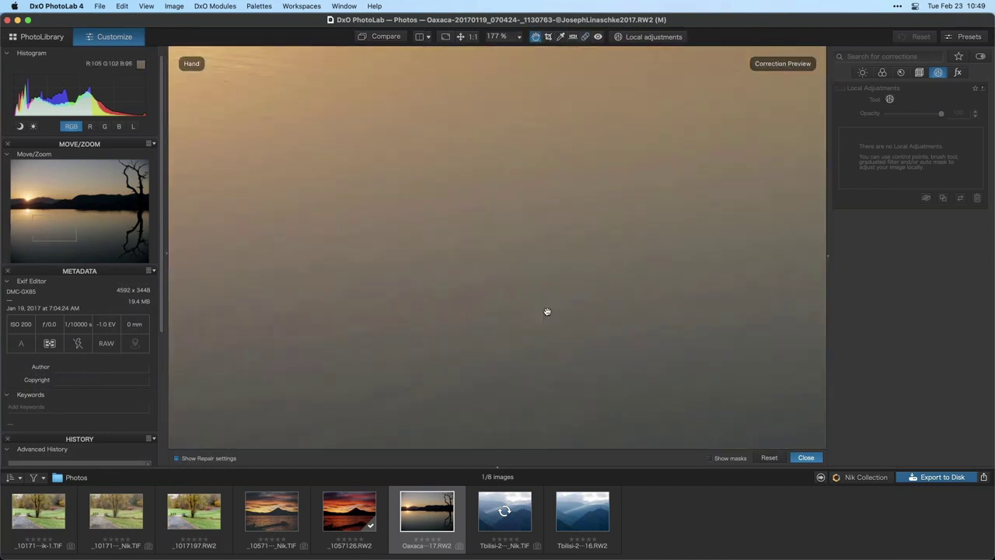
pyautogui.moveTo(287, 311); pyautogui.dragTo(326, 269)
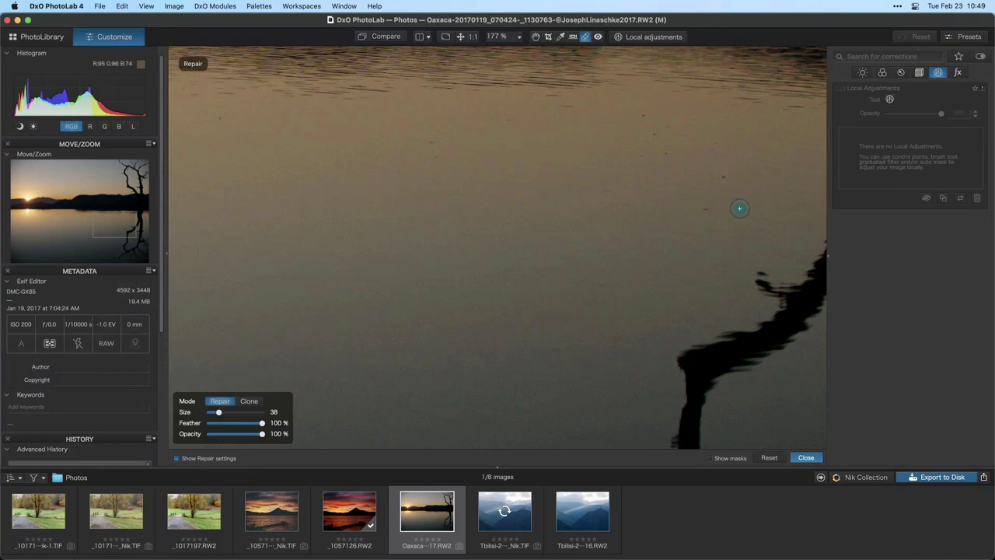
# Try several Repair brush feather values, including 8%, and return the feather to 100%
pyautogui.keyDown('shift'); pyautogui.scroll(-5, 739, 208); pyautogui.keyUp('shift')
pyautogui.keyDown('shift'); pyautogui.scroll(-11, 739, 208); pyautogui.keyUp('shift')
pyautogui.keyDown('shift'); pyautogui.scroll(15, 740, 208); pyautogui.keyUp('shift')
pyautogui.keyDown('shift'); pyautogui.scroll(-20, 740, 207); pyautogui.keyUp('shift')
pyautogui.keyDown('shift'); pyautogui.scroll(15, 739, 208); pyautogui.keyUp('shift')
pyautogui.keyDown('shift'); pyautogui.scroll(-15, 739, 208); pyautogui.keyUp('shift')
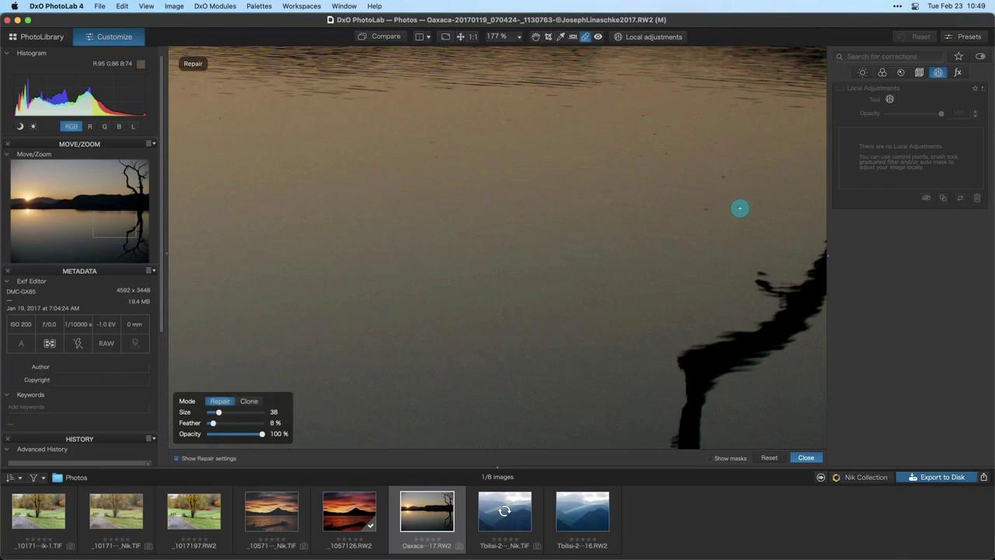
pyautogui.keyDown('shift'); pyautogui.scroll(20, 739, 207); pyautogui.keyUp('shift')
pyautogui.click(732, 226)
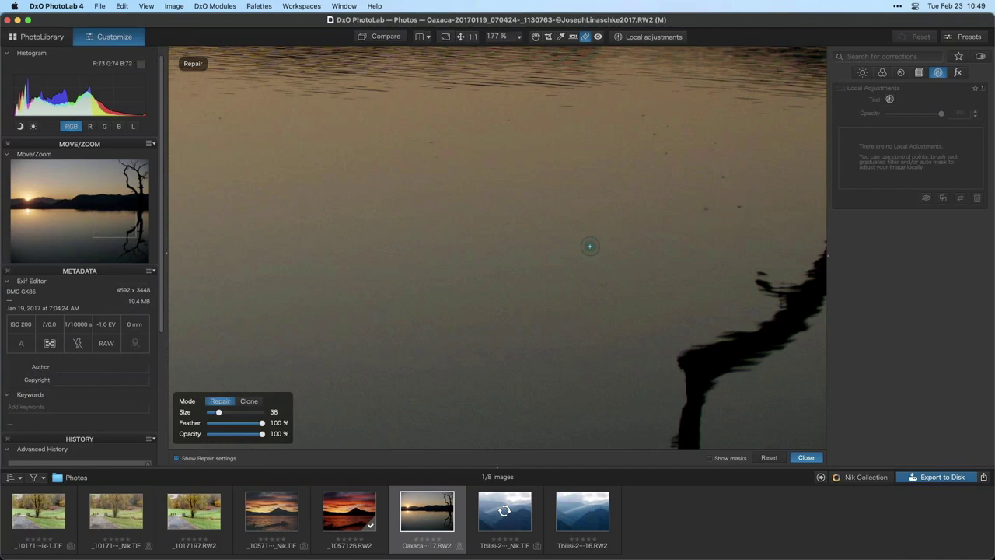
# Repair the floating specks on the water beside the tree's reflection with brush size 33 and 81% feather
pyautogui.scroll(-4, 724, 216)
pyautogui.scroll(-3, 743, 211)
pyautogui.scroll(8, 743, 210)
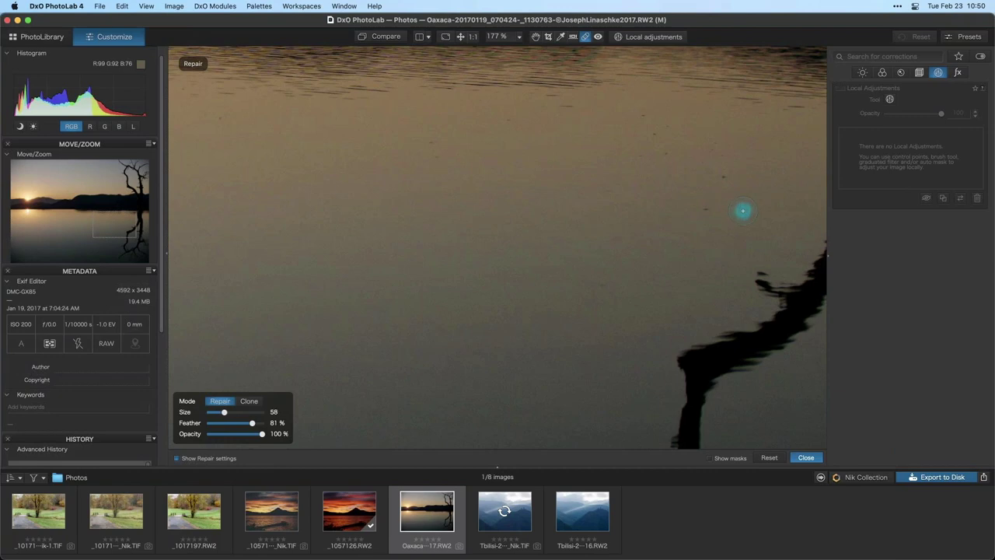
pyautogui.scroll(3, 744, 211)
pyautogui.scroll(-8, 740, 205)
pyautogui.scroll(-6, 739, 205)
pyautogui.scroll(4, 740, 204)
pyautogui.scroll(-2, 739, 205)
pyautogui.scroll(-2, 738, 211)
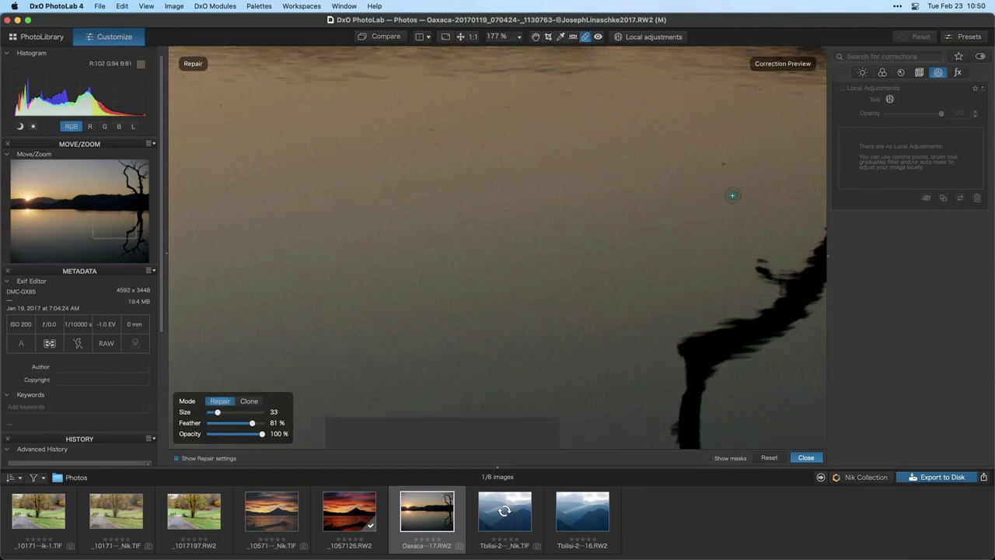
pyautogui.click(739, 193)
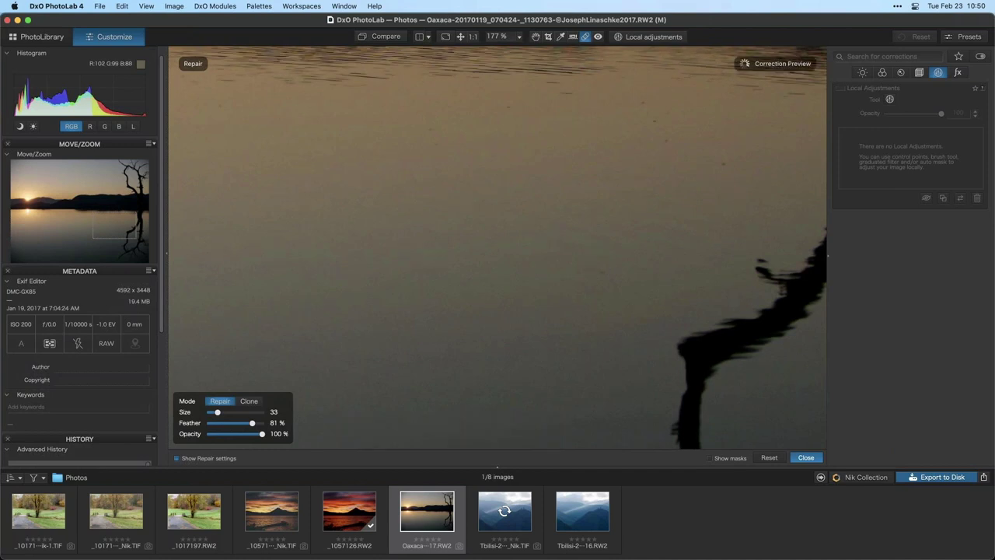
# Examine the rest of the lake surface for specks and leave the Repair tool
pyautogui.press('space')
pyautogui.hscroll(-10, 717, 300)
pyautogui.scroll(3, 718, 300)
pyautogui.scroll(3, 525, 299)
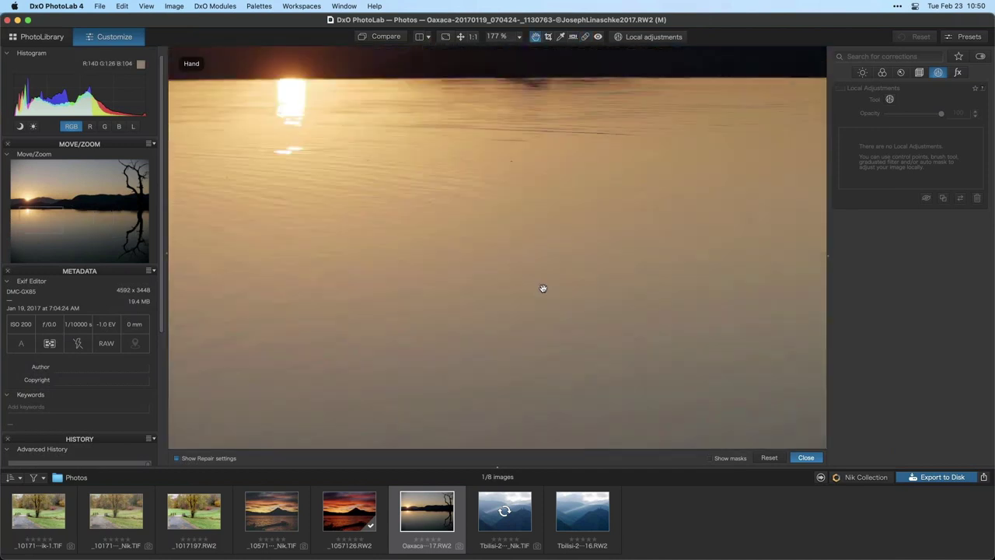
pyautogui.hscroll(-5, 498, 292)
pyautogui.scroll(-5, 436, 233)
pyautogui.scroll(-5, 411, 138)
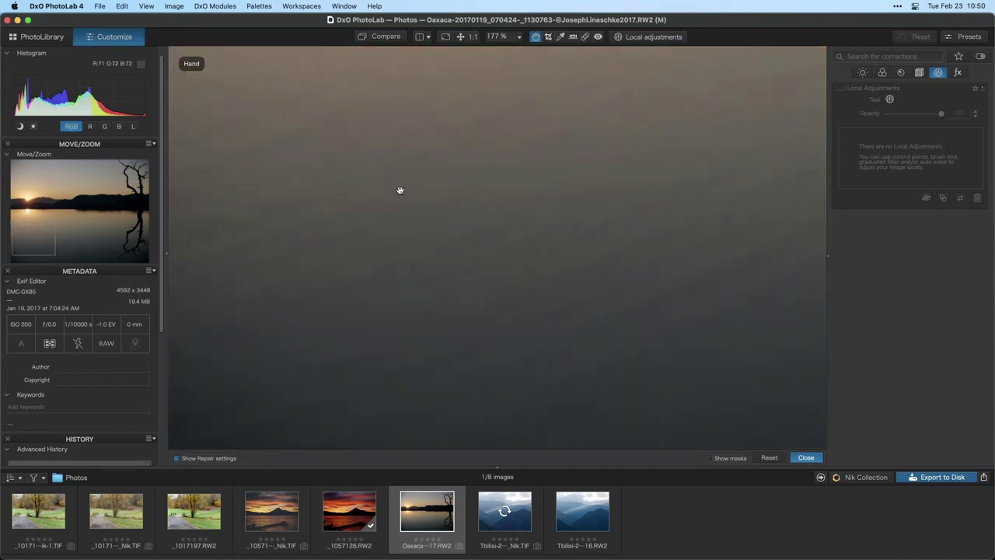
pyautogui.hscroll(5, 409, 300)
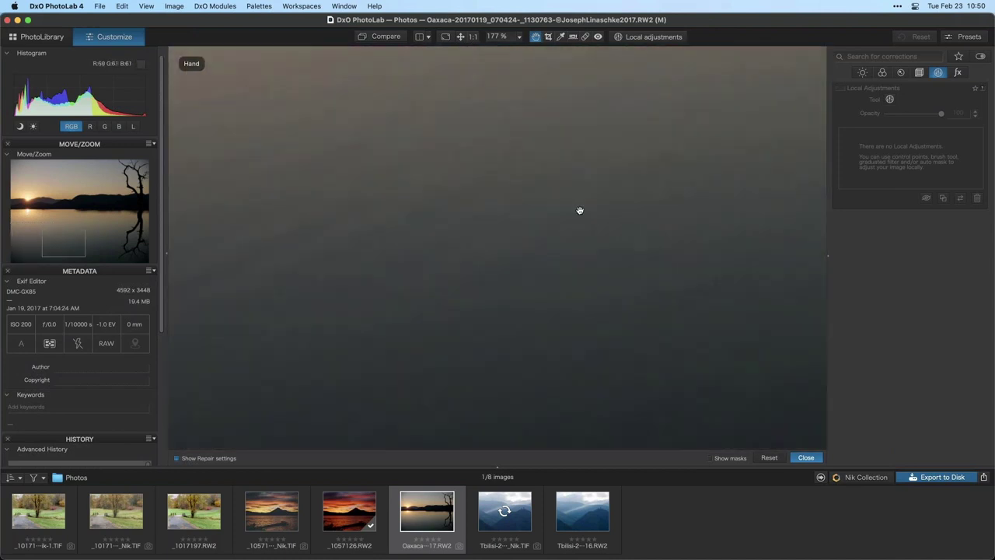
pyautogui.hscroll(3, 579, 209)
pyautogui.press('Escape')
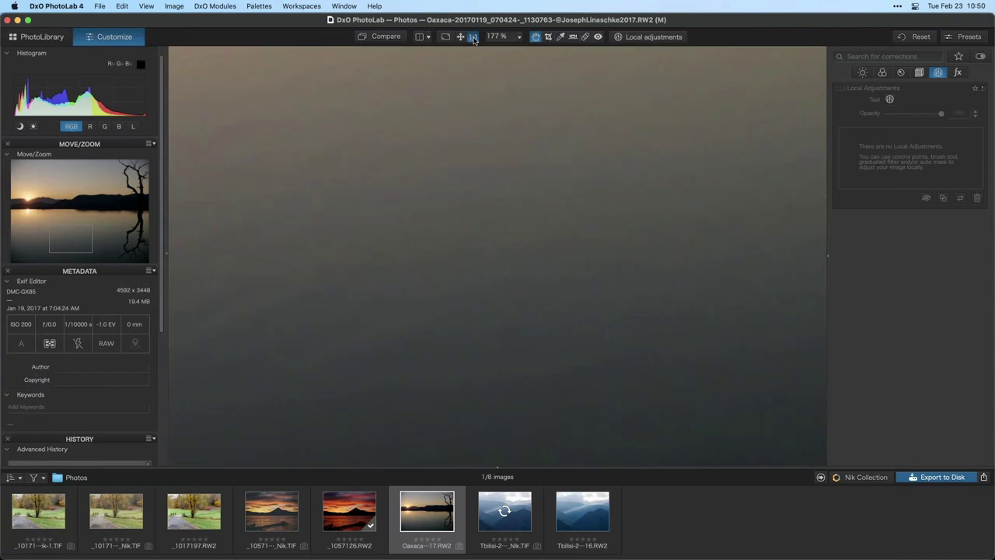
# Level the whole Oaxaca photo with a Horizon line along the far shoreline, apply the correction and close the tool
pyautogui.click(472, 36)
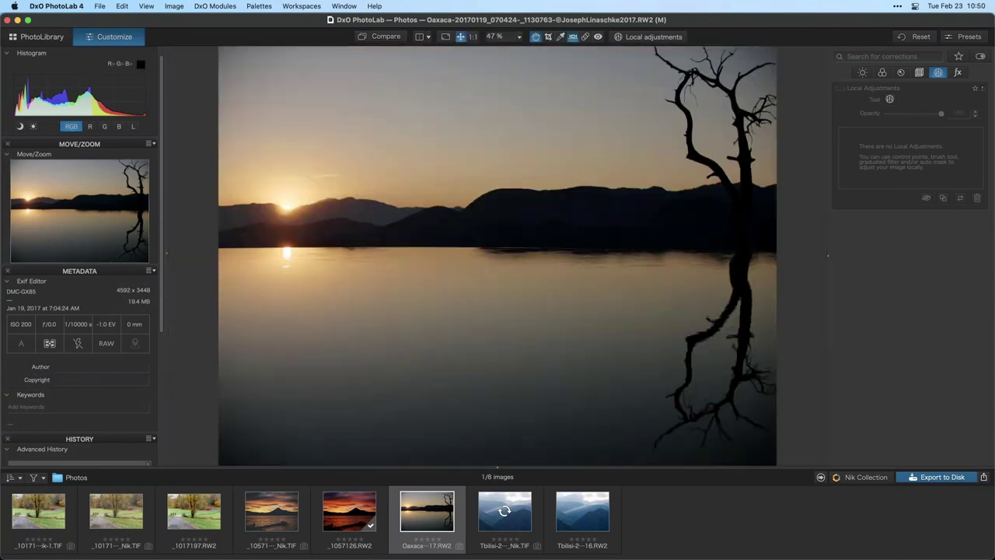
pyautogui.click(573, 36)
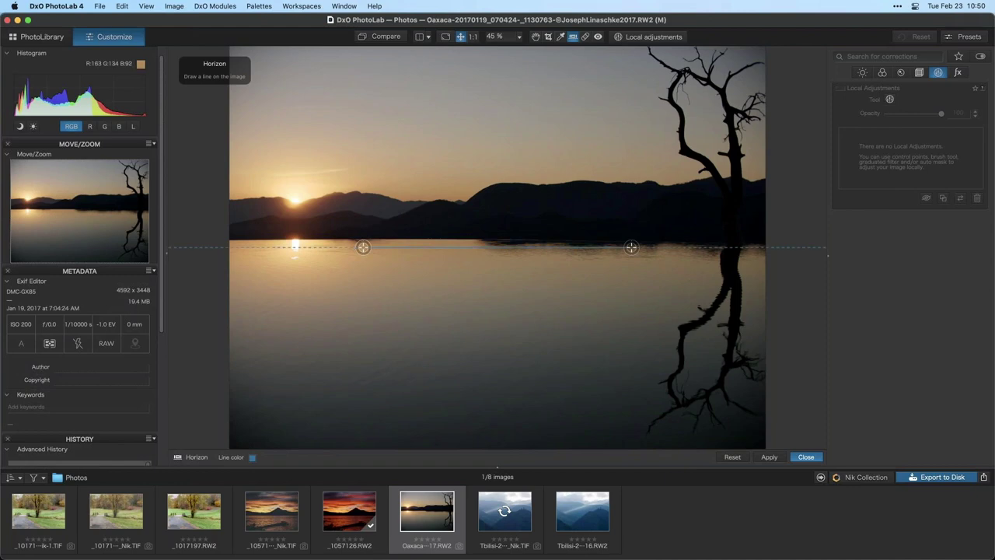
pyautogui.moveTo(411, 247); pyautogui.dragTo(289, 249)
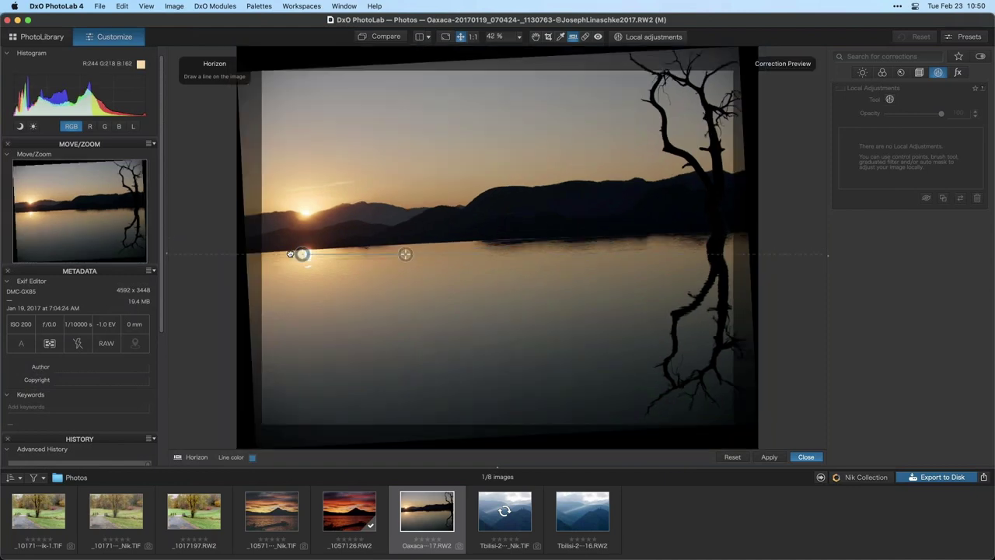
pyautogui.moveTo(412, 246); pyautogui.dragTo(417, 244)
pyautogui.click(768, 457)
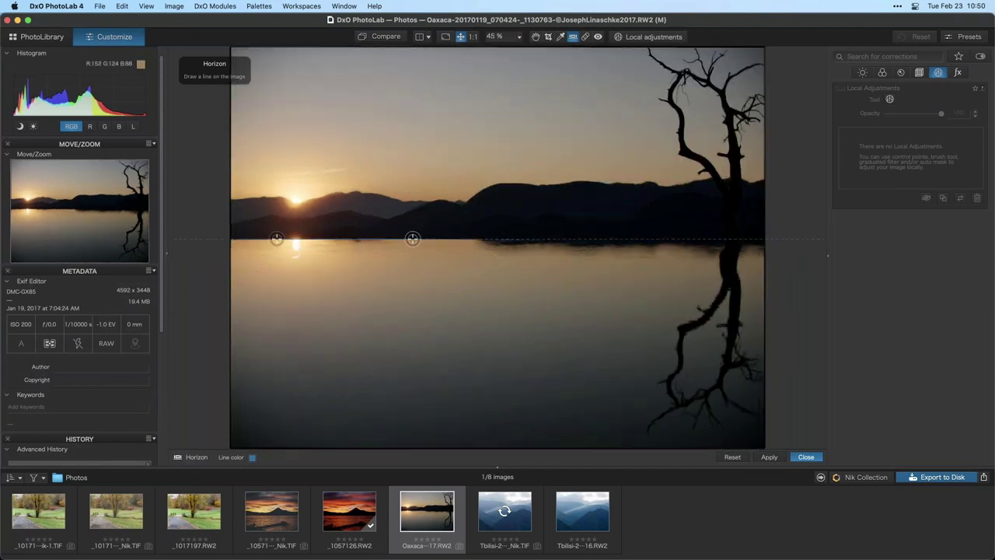
pyautogui.click(807, 458)
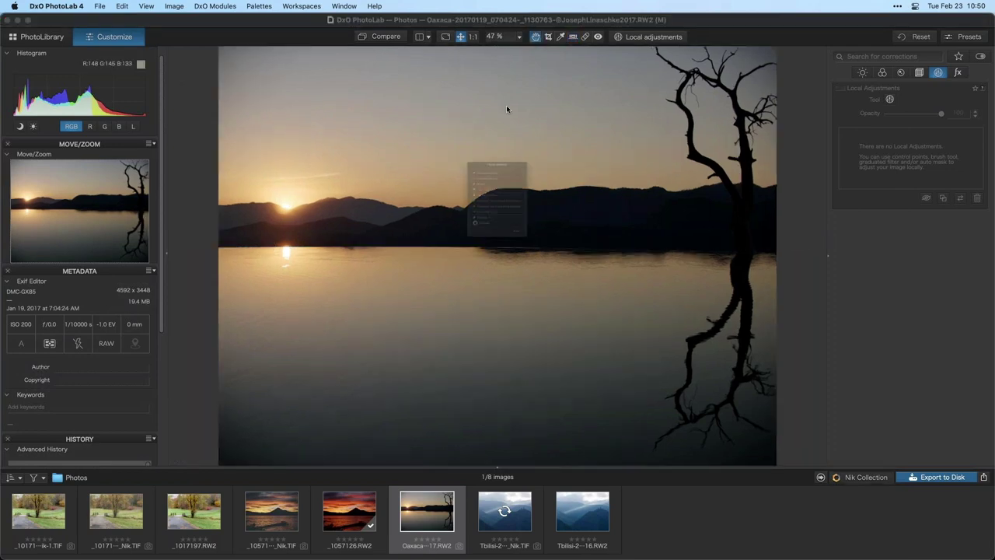
# Open the photo in Analog Efex Pro 2, try Classic Camera 2 and 3, and apply the Classic Camera 4 preset
pyautogui.click(501, 144)
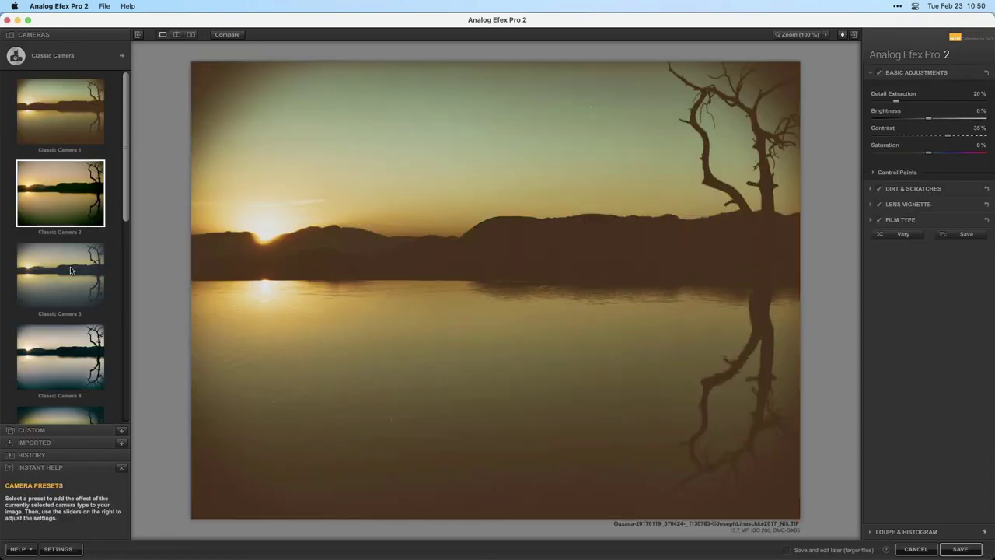
pyautogui.click(77, 226)
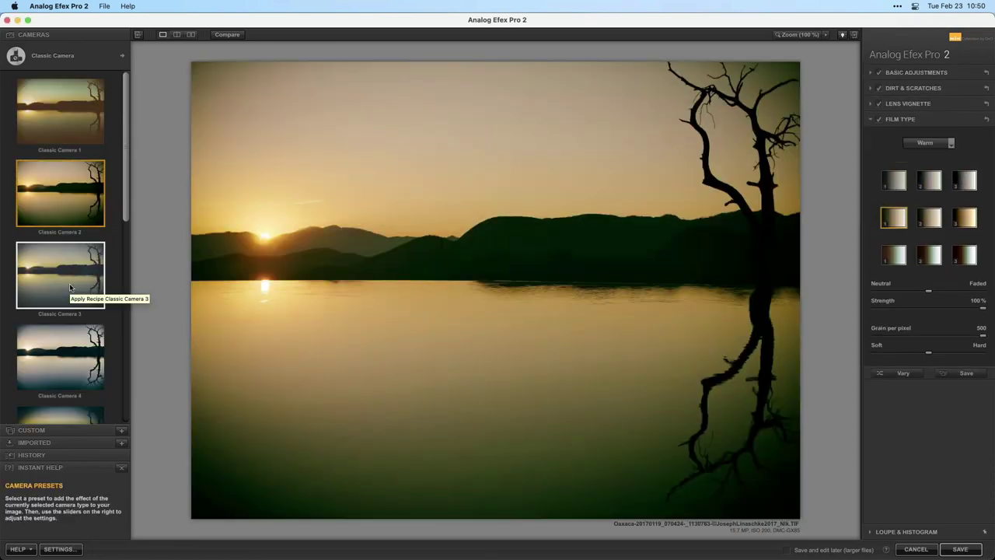
pyautogui.click(70, 283)
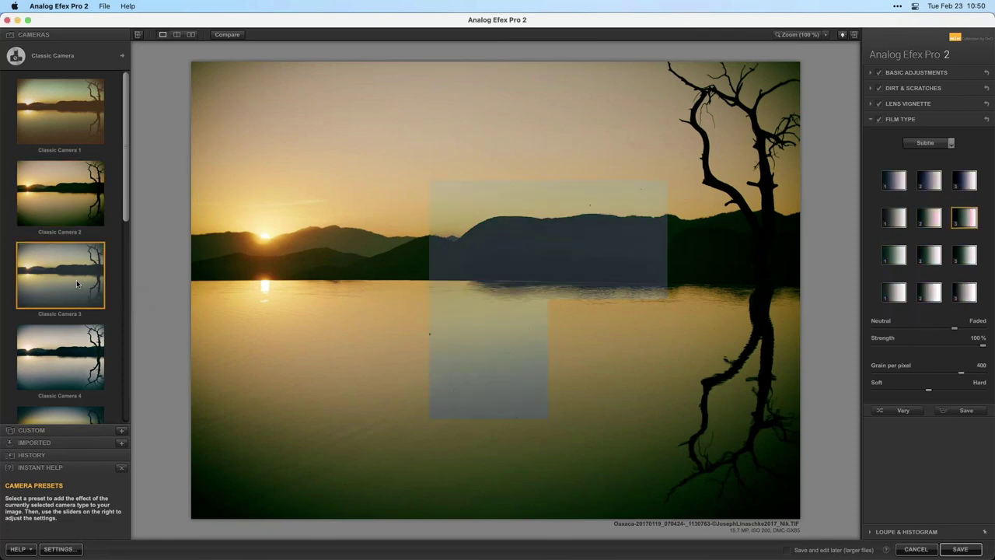
pyautogui.click(46, 367)
pyautogui.scroll(-8, 79, 291)
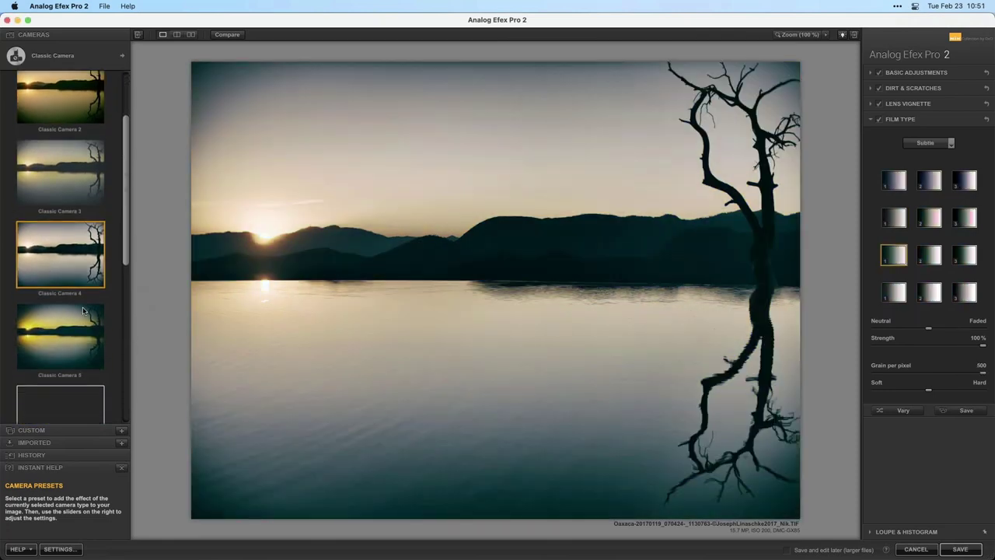
pyautogui.scroll(5, 122, 262)
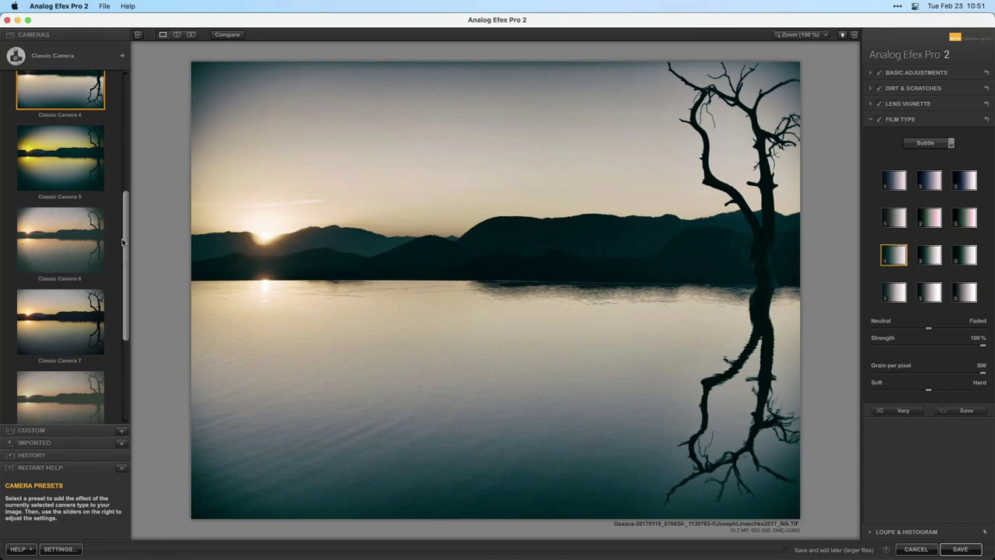
# Browse the Vintage Camera presets and switch to the Camera Kit with the current look
pyautogui.click(122, 55)
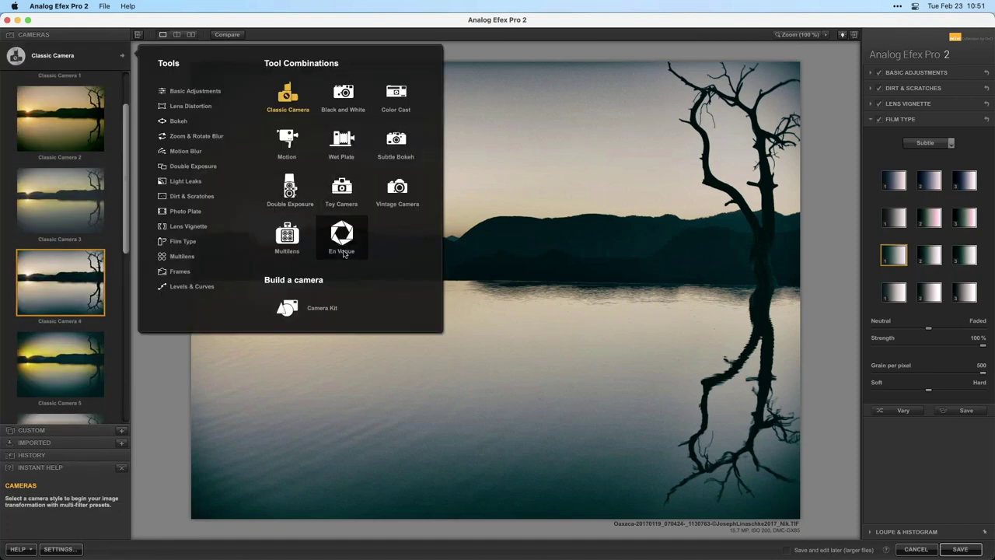
pyautogui.click(397, 191)
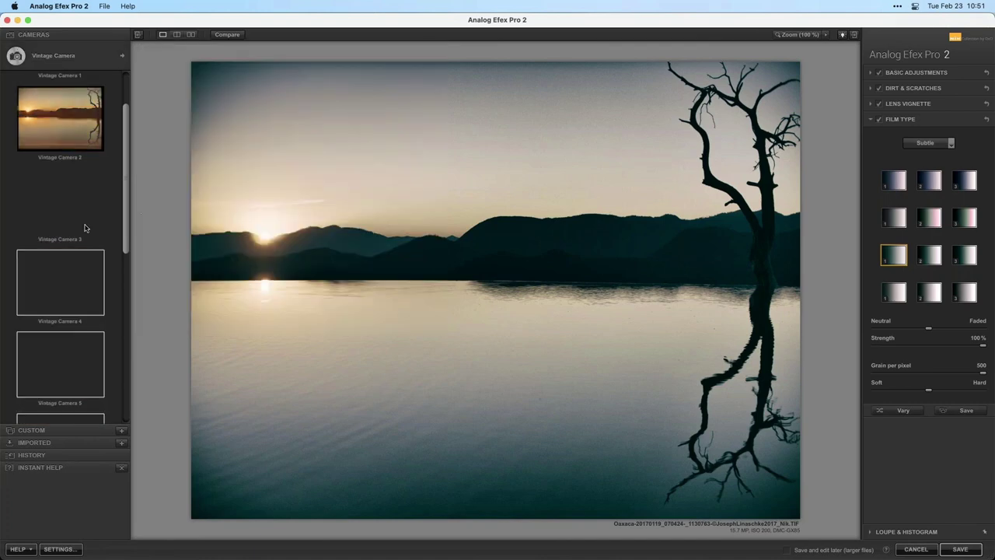
pyautogui.scroll(-5, 121, 179)
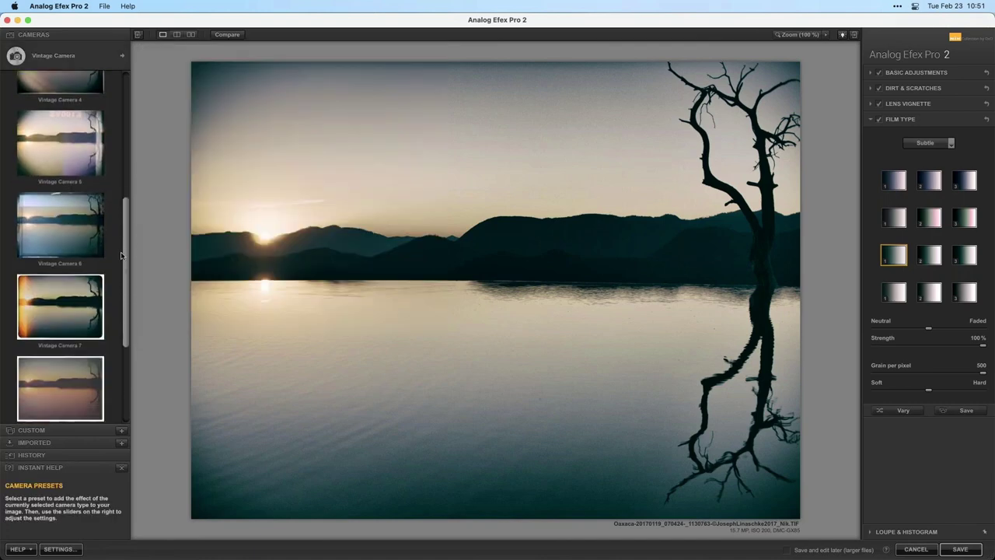
pyautogui.scroll(5, 78, 265)
pyautogui.click(46, 56)
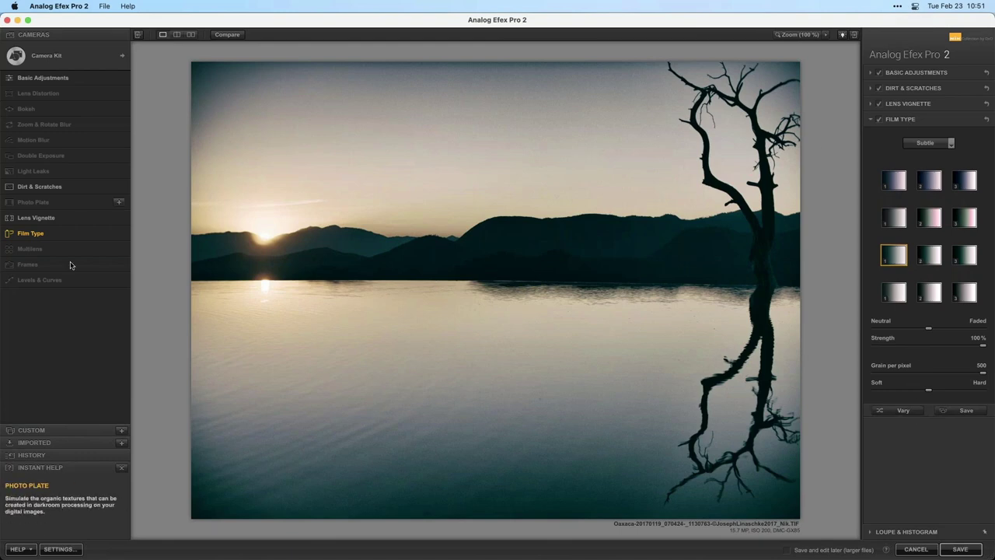
# Remove Film Type, Lens Vignette and Dirt & Scratches from the Camera Kit and reset the Basic Adjustments to 0%
pyautogui.click(119, 234)
pyautogui.click(119, 218)
pyautogui.click(119, 186)
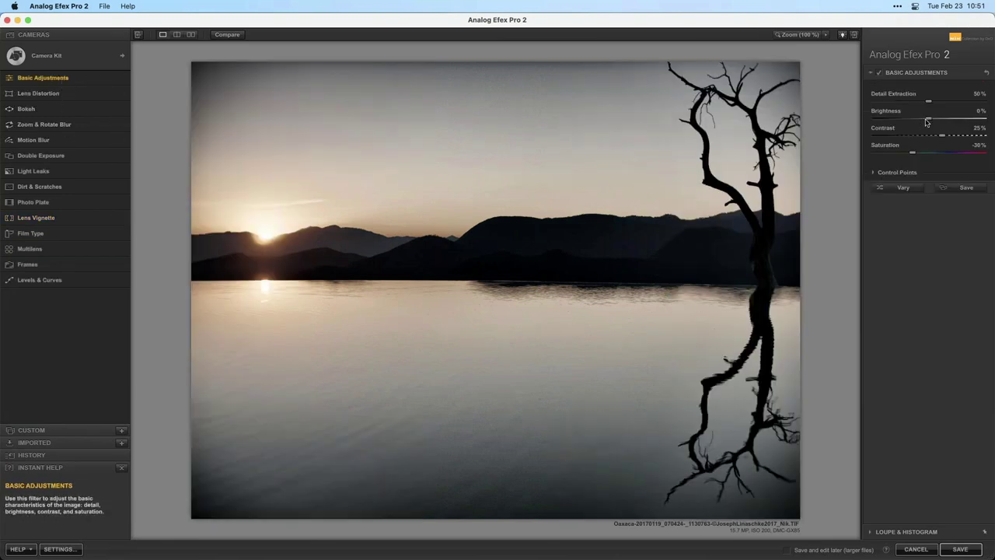
pyautogui.click(985, 73)
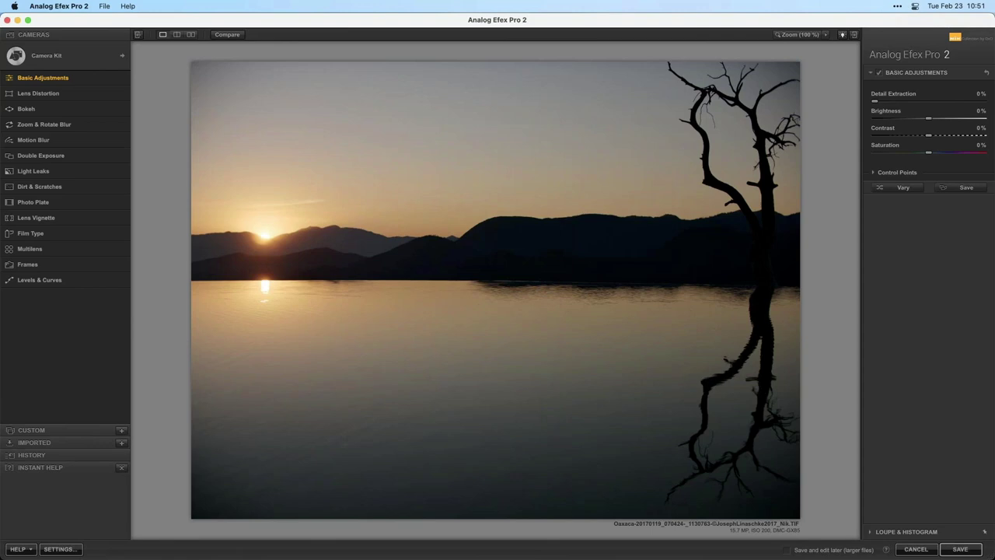
# Add the Film Type filter, compare several Cool films and apply the third film of the first Cool row
pyautogui.click(121, 236)
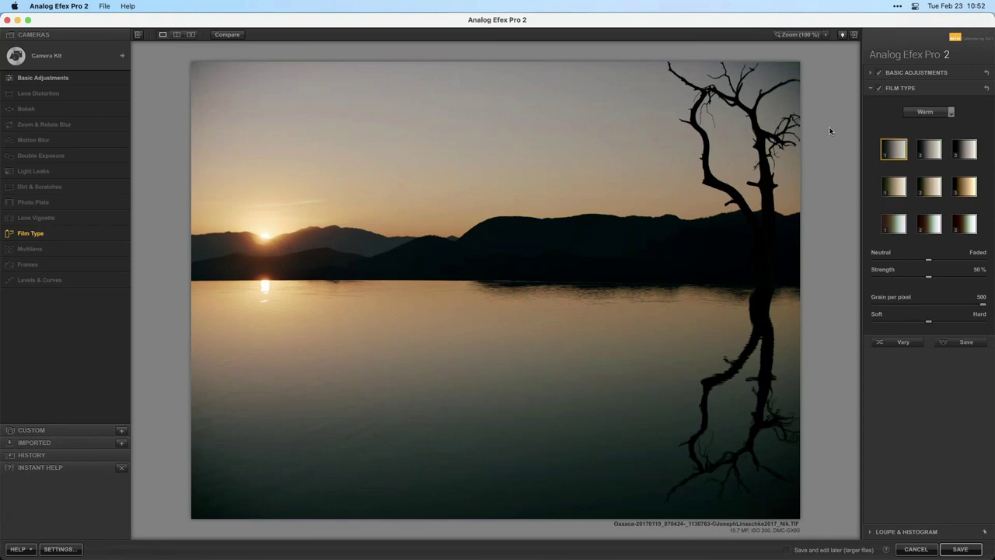
pyautogui.click(927, 114)
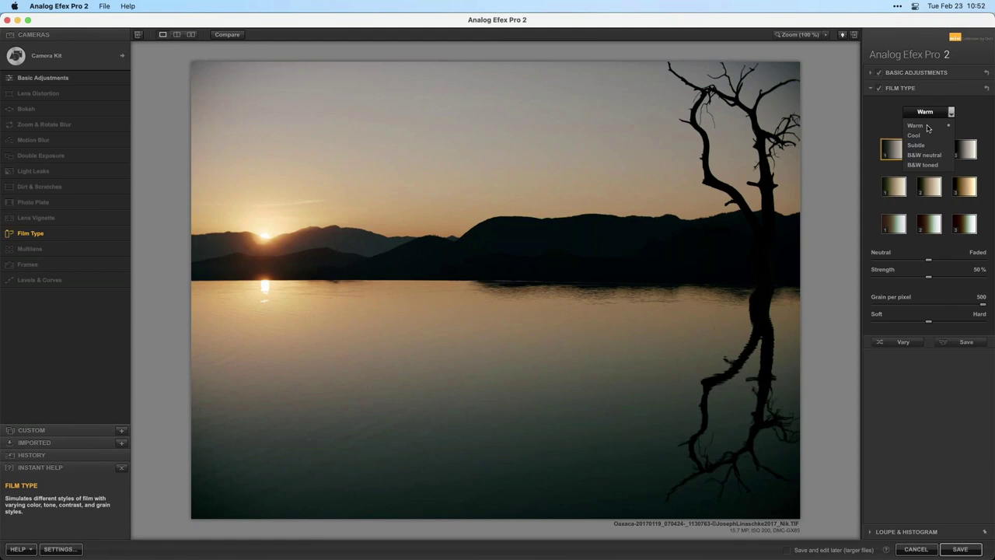
pyautogui.click(924, 136)
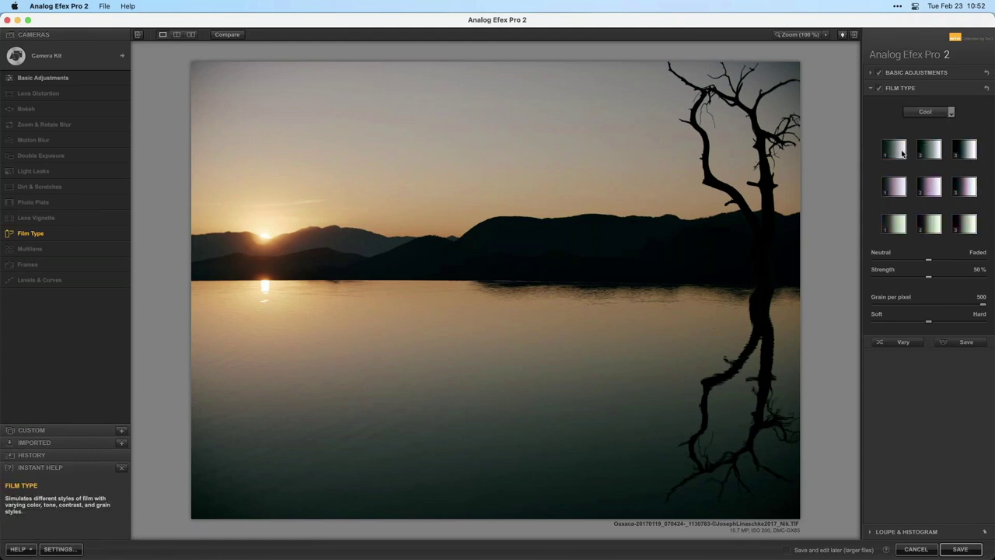
pyautogui.click(931, 187)
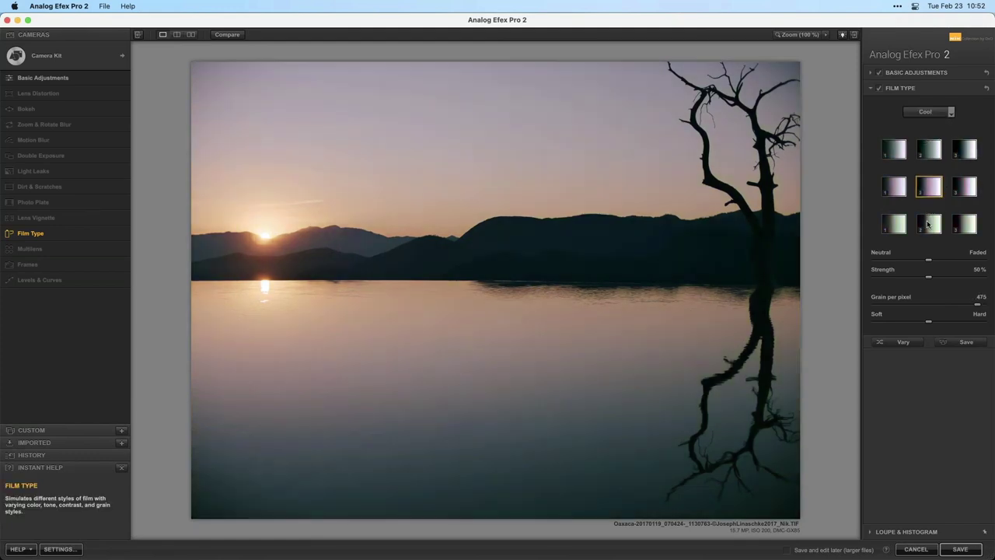
pyautogui.click(927, 152)
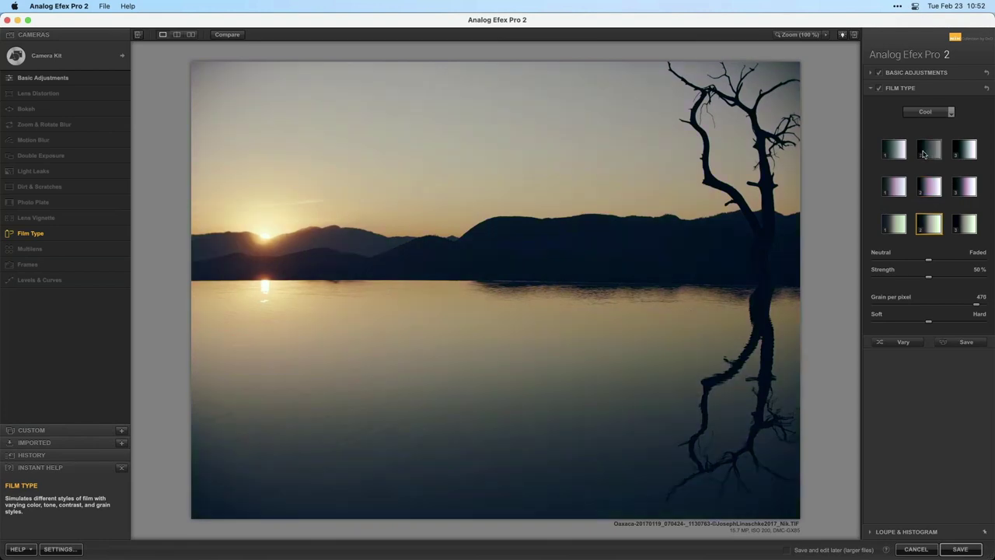
pyautogui.click(966, 153)
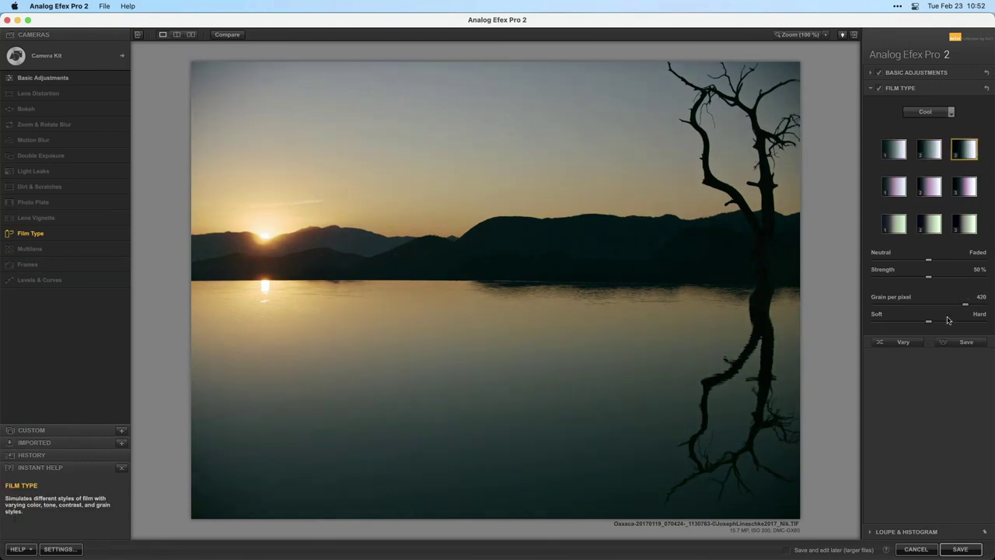
# Set the film's Grain per pixel to 500, compare Strength at 0% and 100%, and set it to 78%
pyautogui.moveTo(965, 304); pyautogui.dragTo(994, 307)
pyautogui.moveTo(886, 277); pyautogui.dragTo(863, 276)
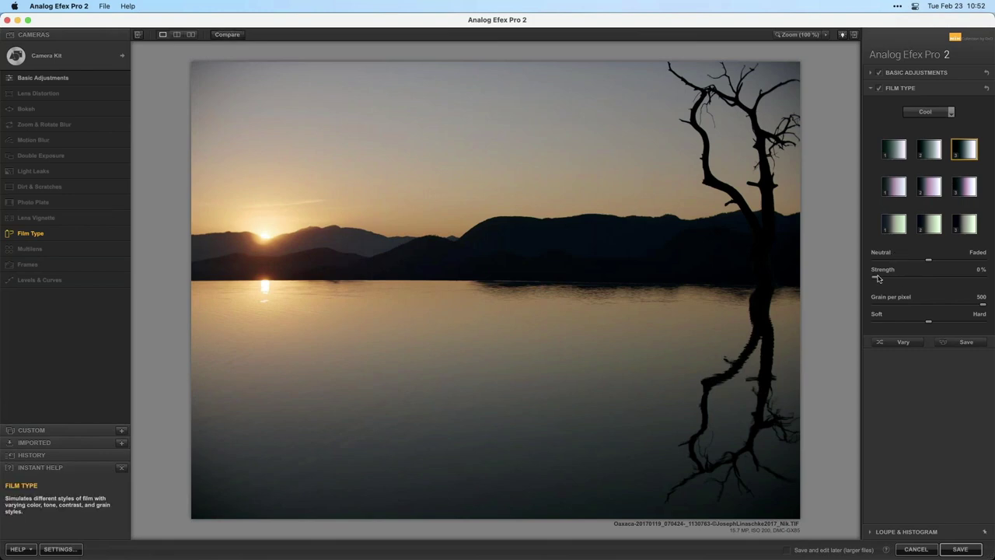
pyautogui.moveTo(964, 277); pyautogui.dragTo(984, 277)
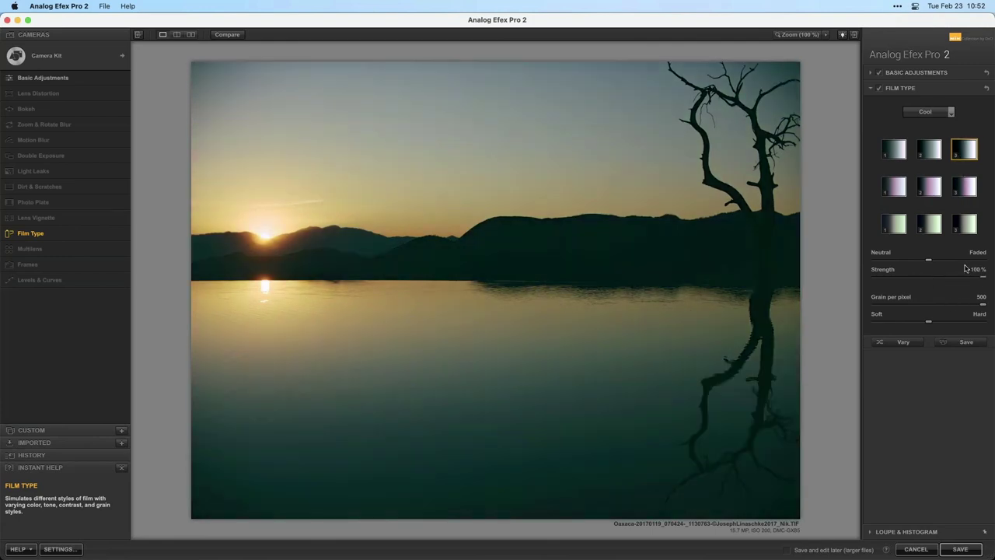
pyautogui.moveTo(978, 278); pyautogui.dragTo(959, 280)
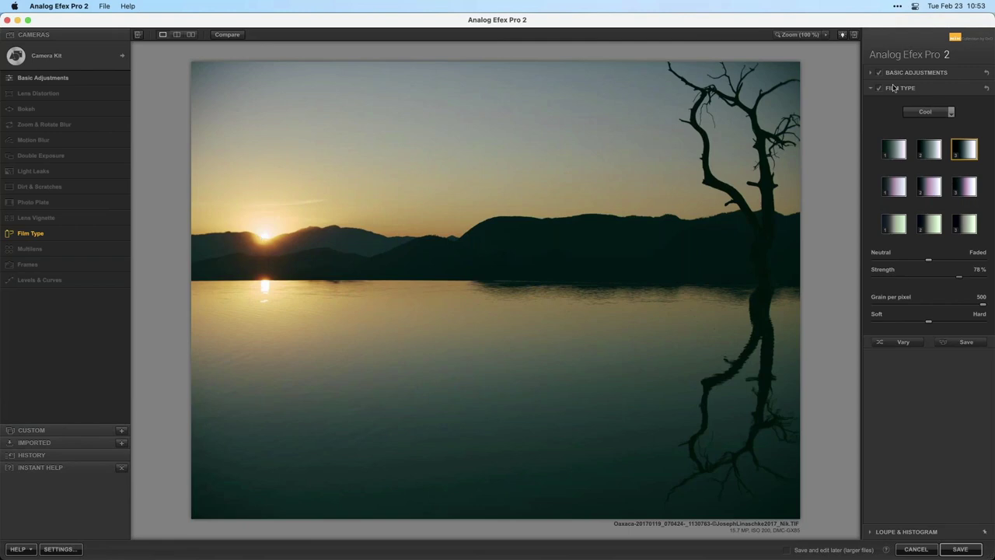
# Try an overall Saturation of 48% in Basic Adjustments and reset it to 0%
pyautogui.click(916, 74)
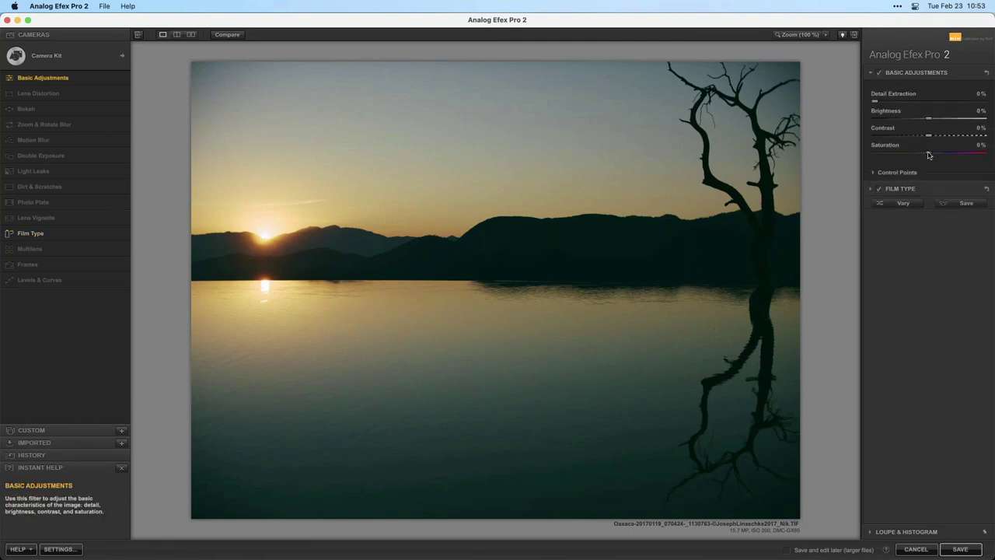
pyautogui.moveTo(929, 153); pyautogui.dragTo(955, 157)
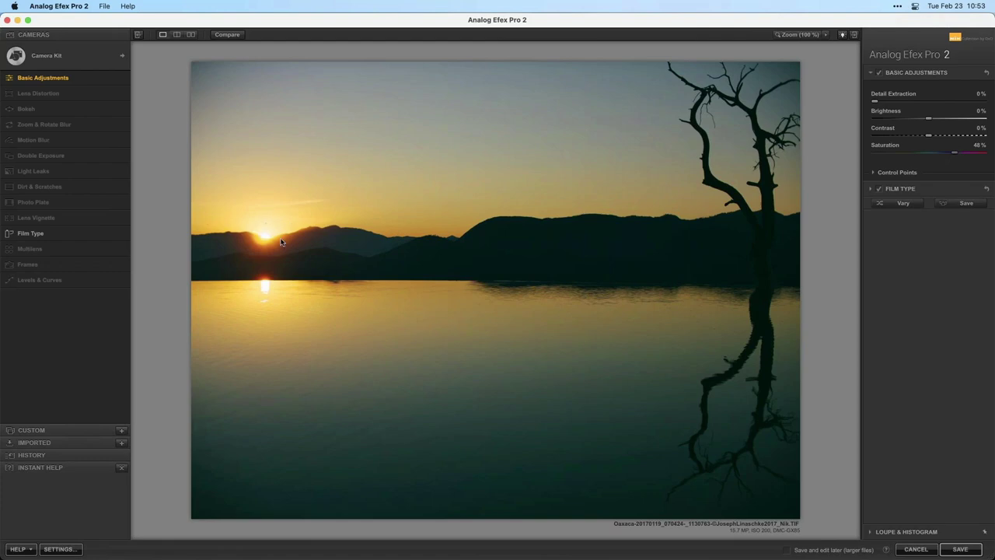
pyautogui.doubleClick(955, 154)
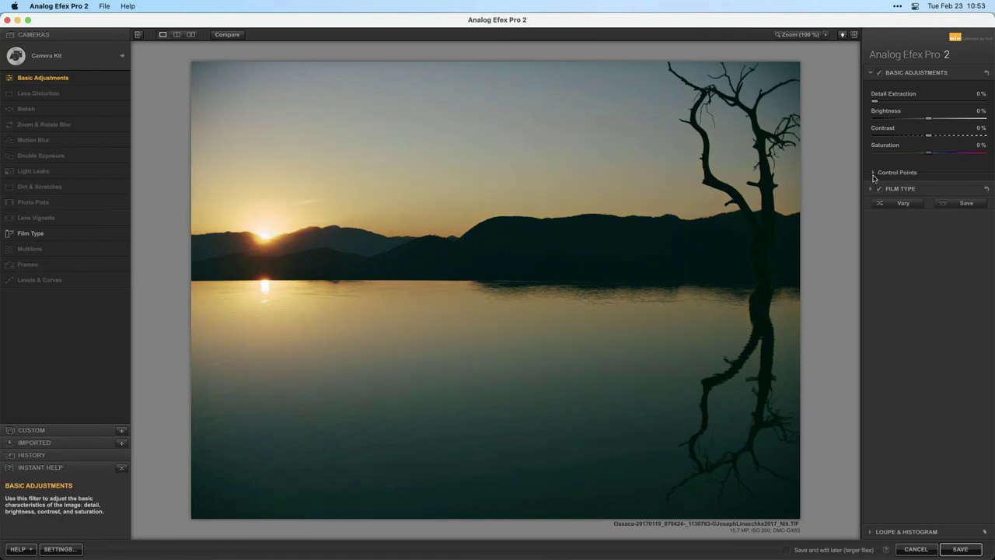
# Add a Basic Adjustments control point beside the sun, check its mask, set its size to 28% and raise its Saturation
pyautogui.click(875, 174)
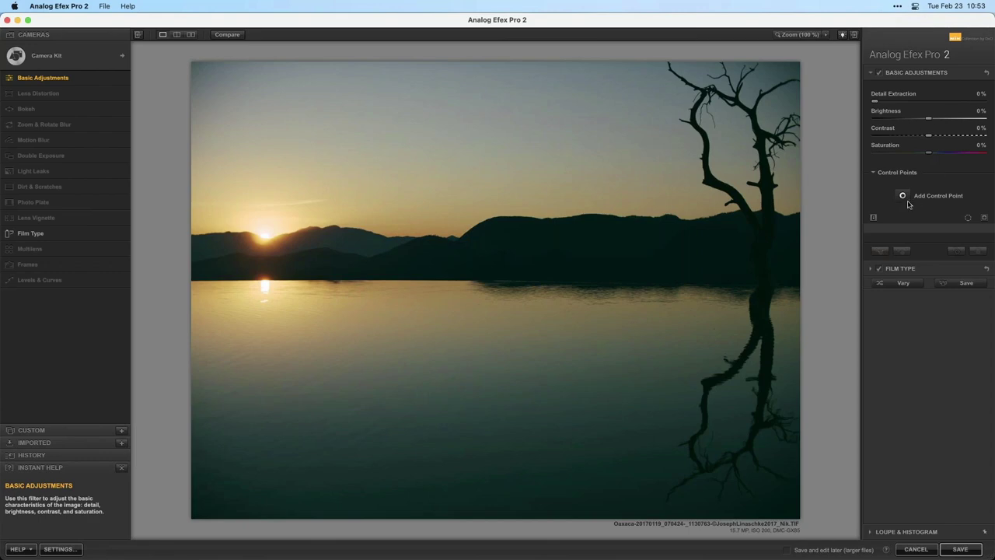
pyautogui.click(262, 223)
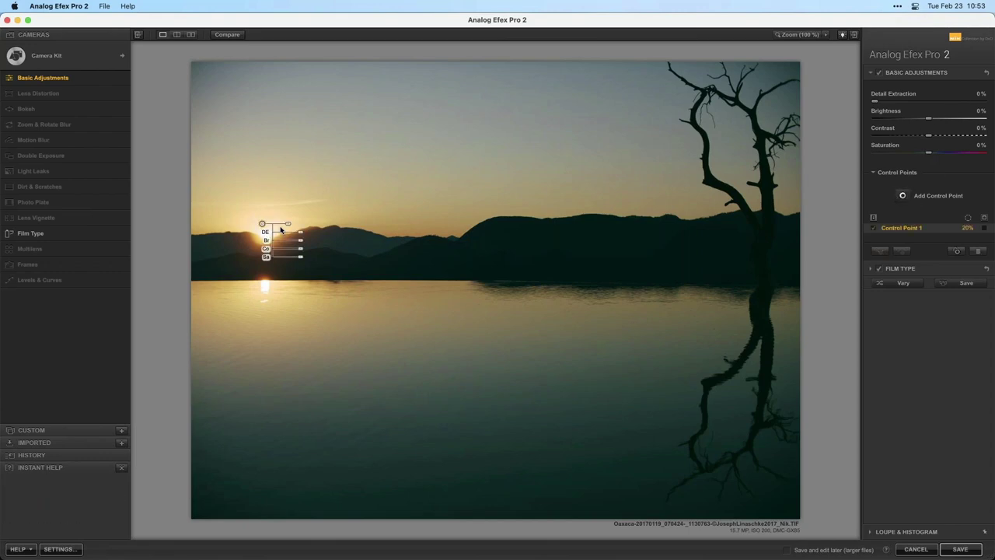
pyautogui.click(984, 229)
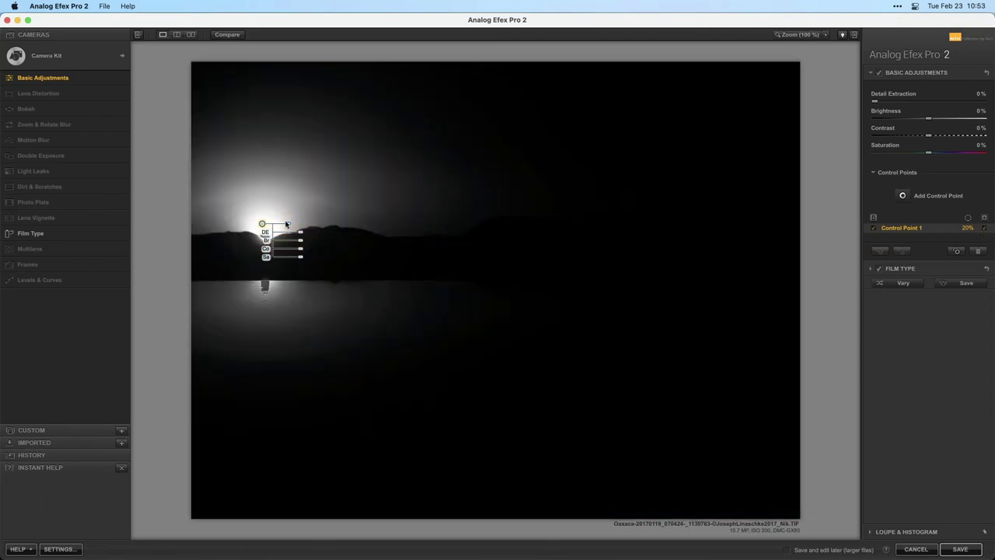
pyautogui.moveTo(288, 224); pyautogui.dragTo(269, 221)
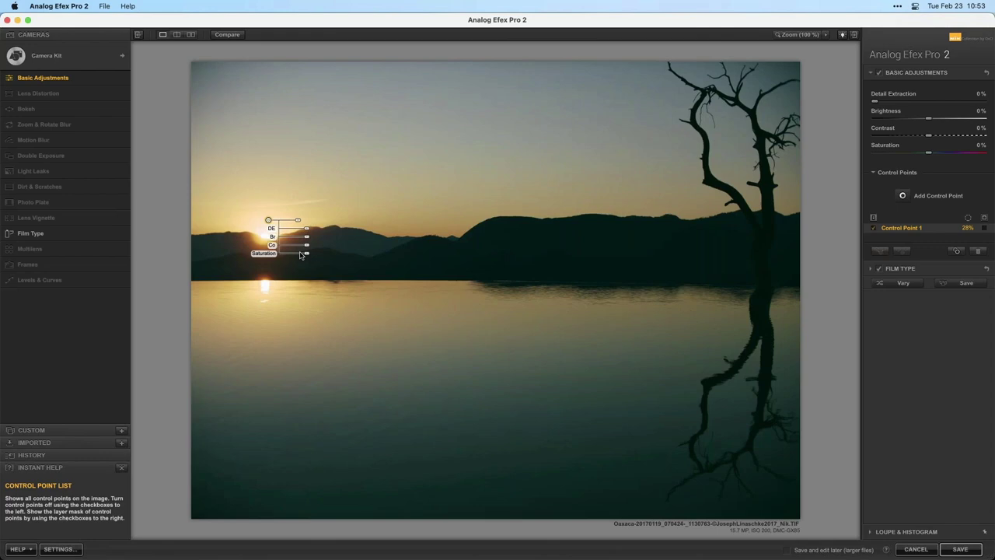
pyautogui.moveTo(306, 254); pyautogui.dragTo(320, 257)
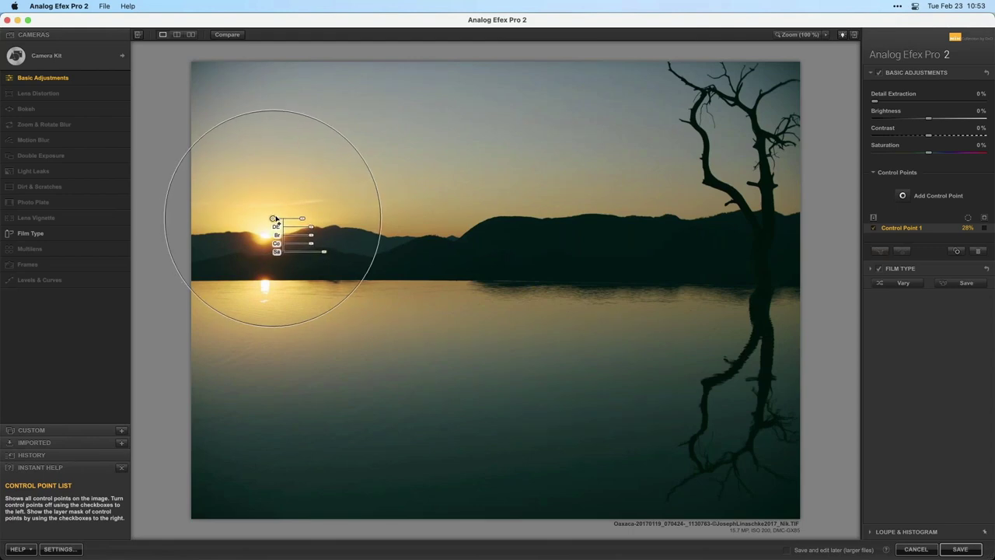
pyautogui.moveTo(276, 220)
pyautogui.mouseDown()
pyautogui.moveTo(276, 230)
pyautogui.moveTo(266, 223)
pyautogui.moveTo(295, 212)
pyautogui.moveTo(270, 234)
pyautogui.mouseUp()
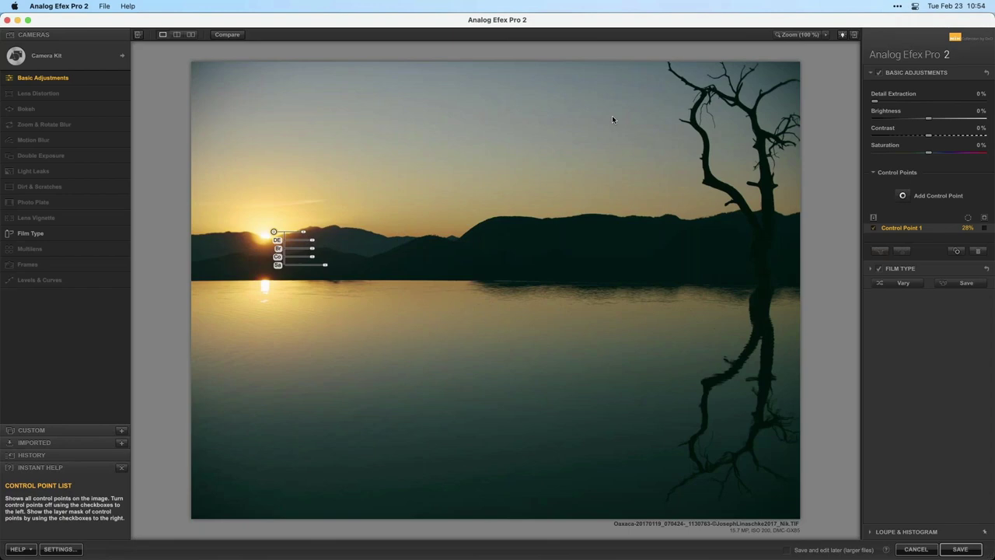
# Check the film grain at 100% and set the Film Type's Grain per pixel to 440
pyautogui.click(807, 34)
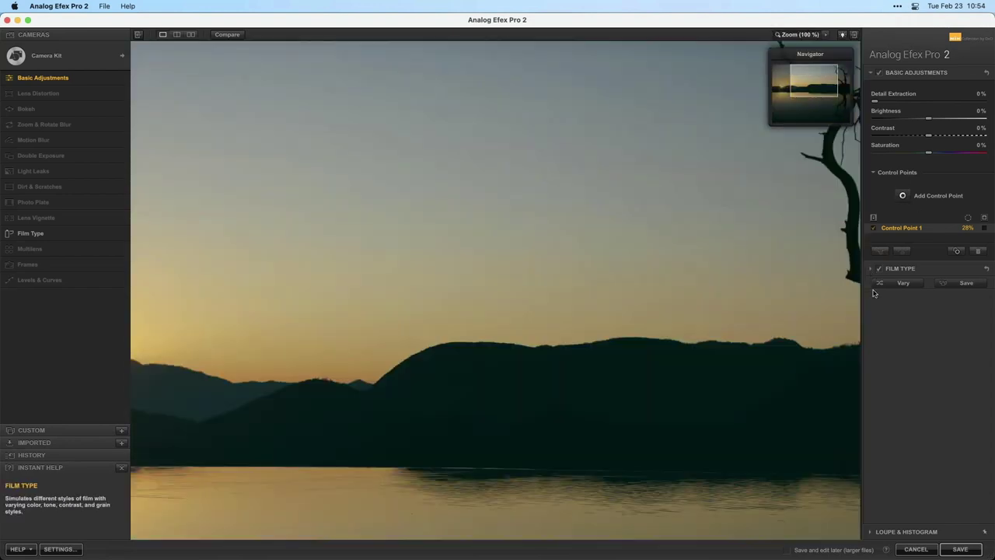
pyautogui.click(874, 293)
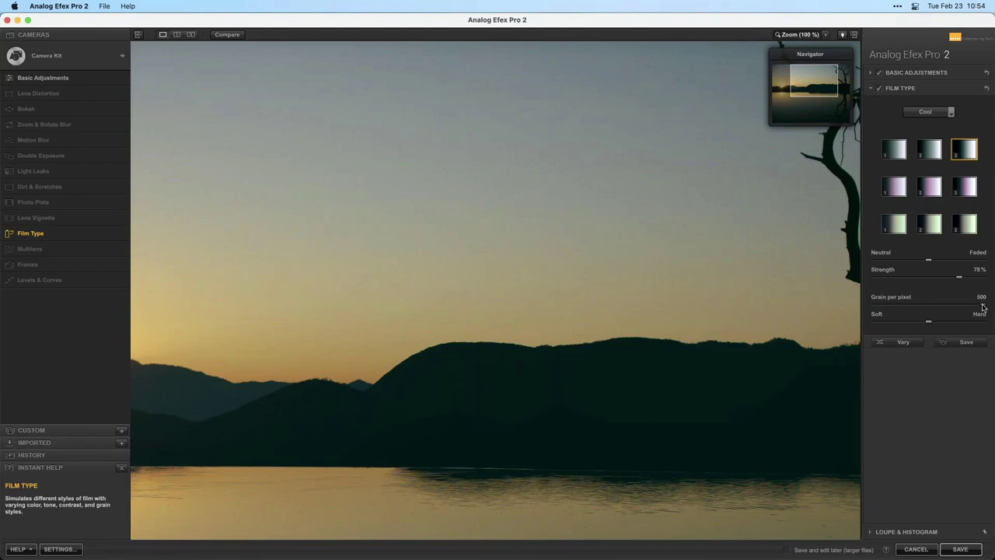
pyautogui.moveTo(983, 307)
pyautogui.mouseDown()
pyautogui.moveTo(943, 308)
pyautogui.moveTo(972, 309)
pyautogui.mouseUp()
pyautogui.moveTo(970, 307); pyautogui.dragTo(970, 308)
pyautogui.moveTo(972, 305); pyautogui.dragTo(962, 308)
pyautogui.moveTo(962, 308); pyautogui.dragTo(971, 306)
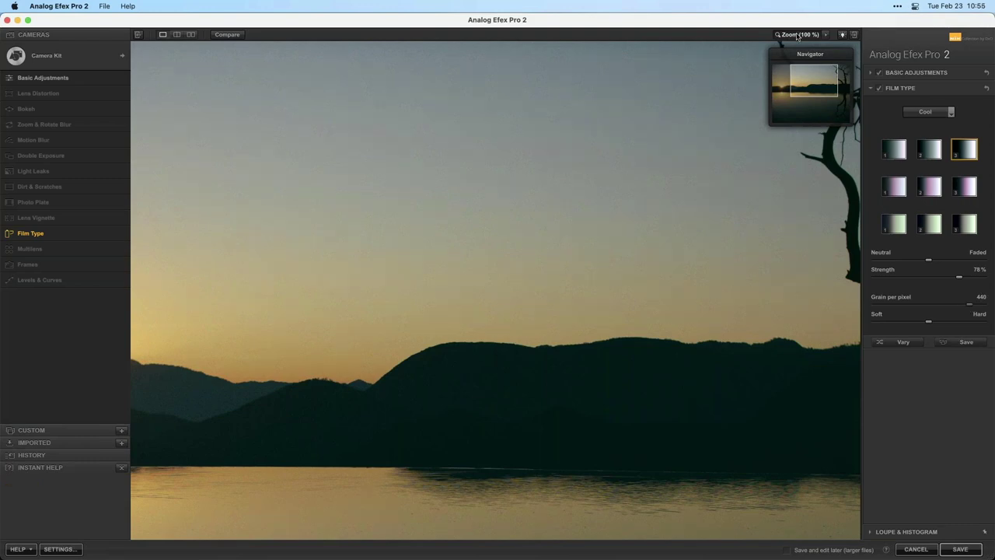
pyautogui.click(796, 35)
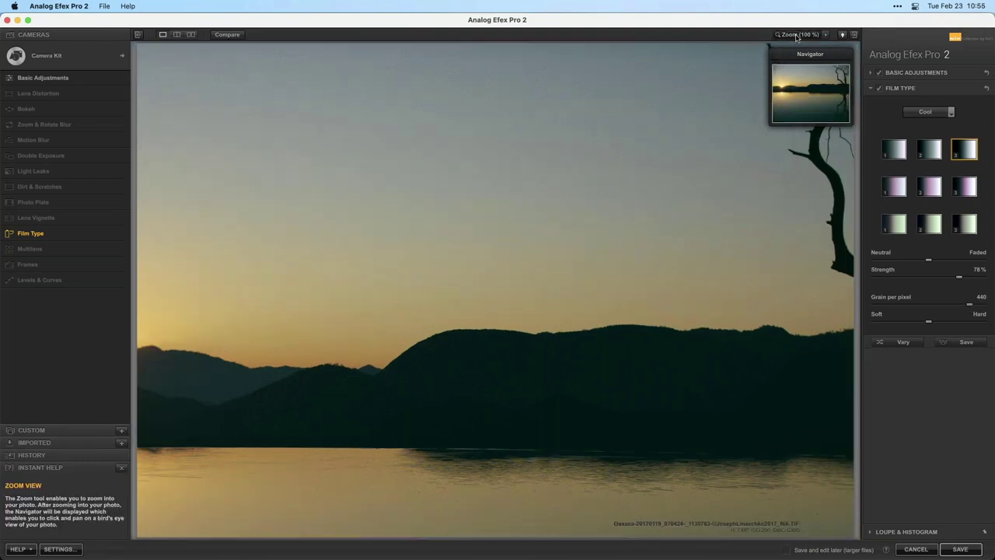
pyautogui.click(792, 35)
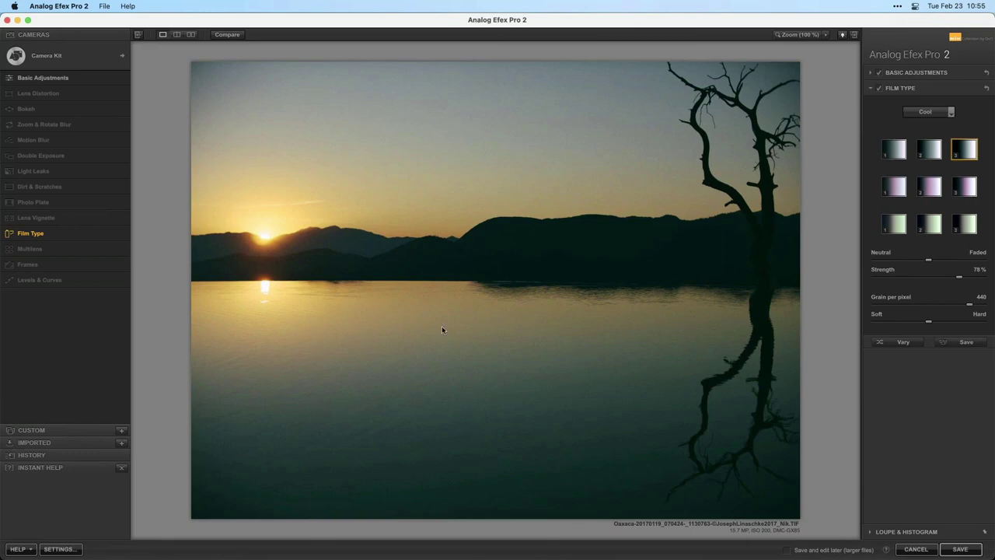
# Save the current look as a custom preset named "oaxaca blue"
pyautogui.click(960, 550)
pyautogui.click(871, 73)
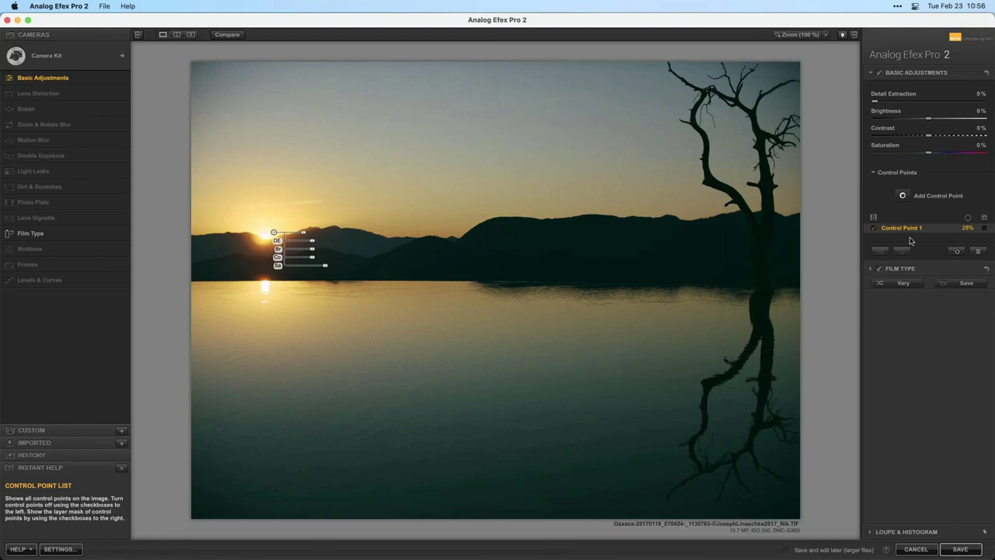
pyautogui.click(56, 431)
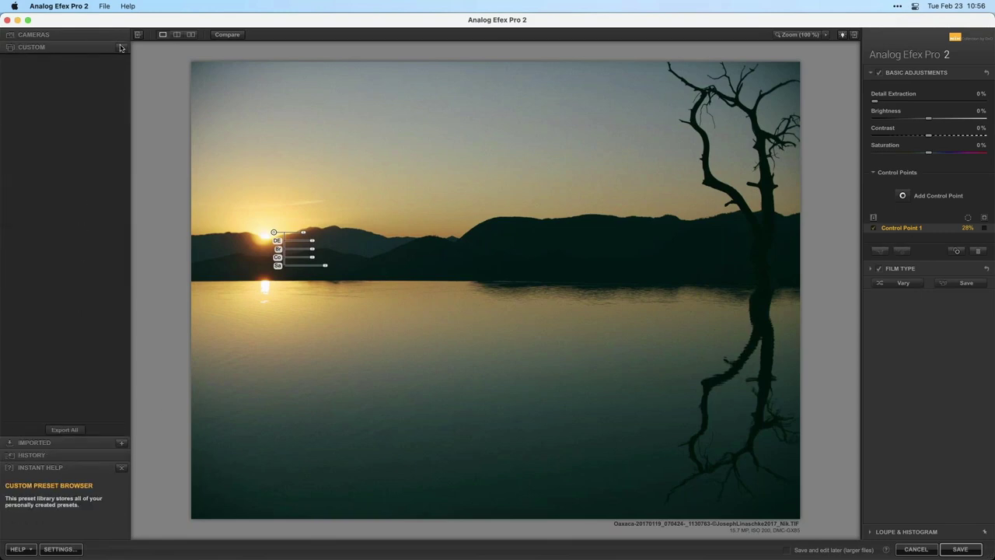
pyautogui.click(121, 50)
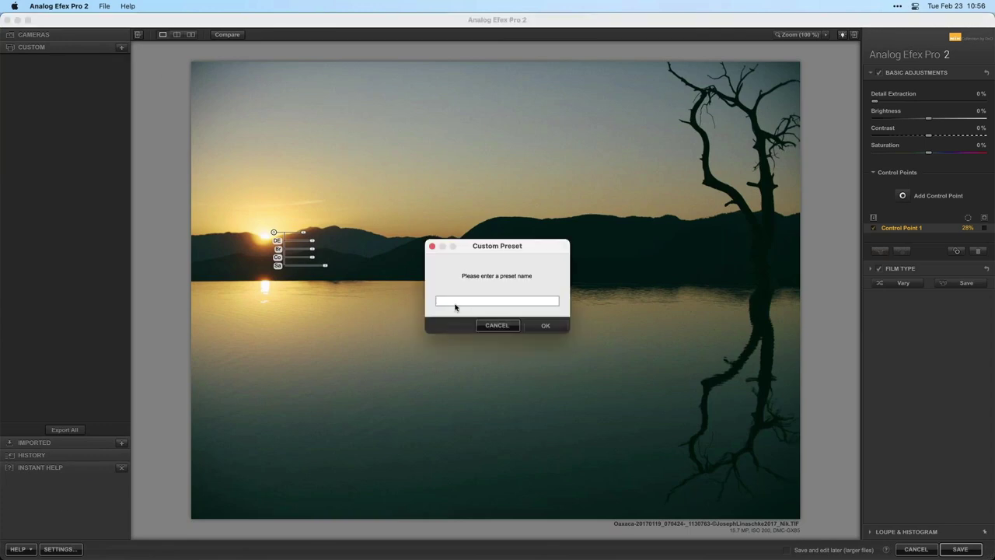
pyautogui.write('oaxaca blue')
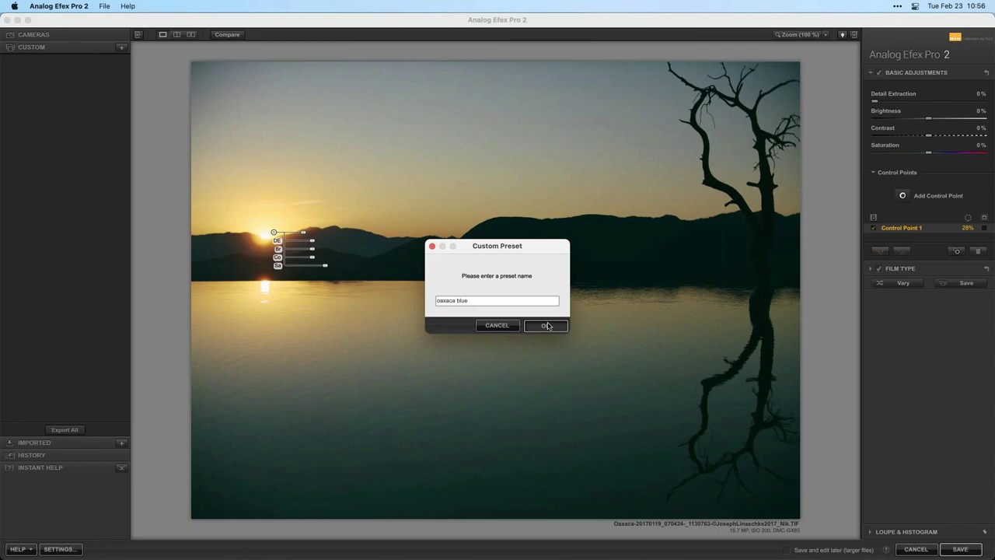
pyautogui.click(547, 326)
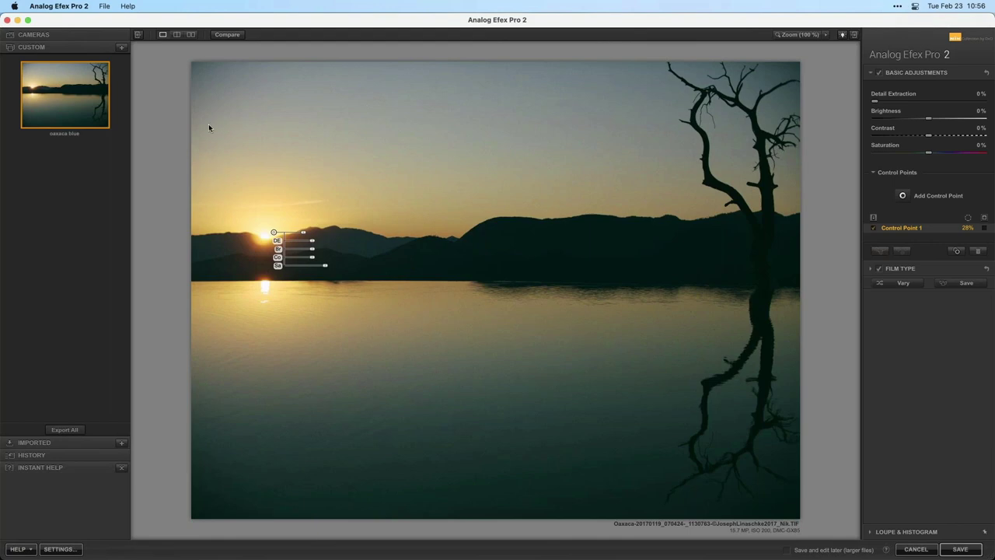
# Save the look as a second custom preset named "oaxaca with the shift"
pyautogui.click(122, 49)
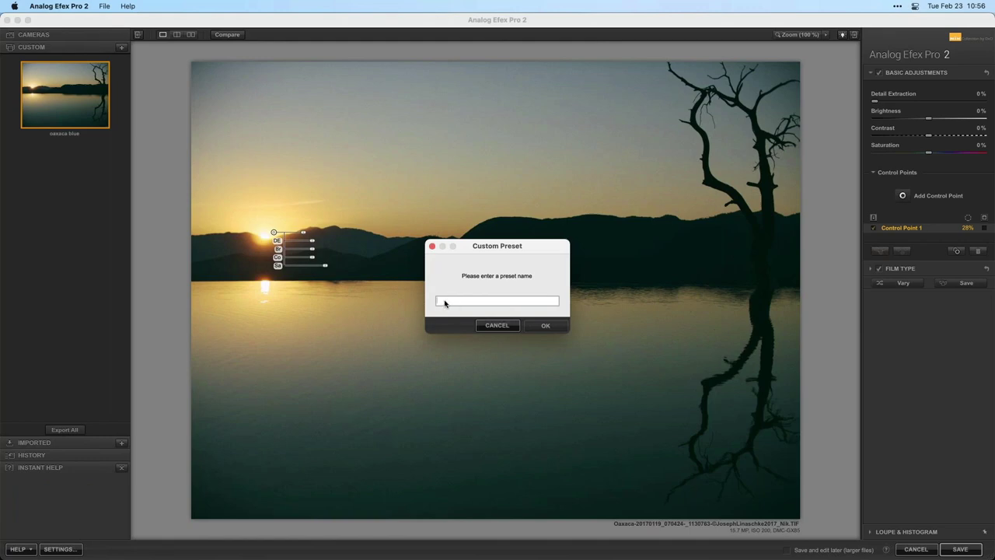
pyautogui.write('oaxaca with the shif')
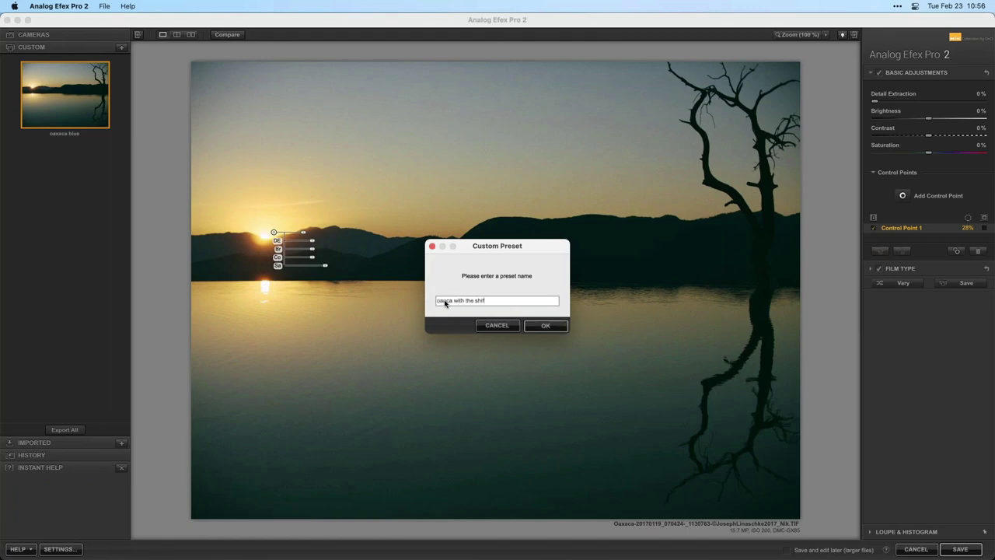
pyautogui.write('t')
pyautogui.click(447, 303)
pyautogui.write('x')
pyautogui.click(548, 328)
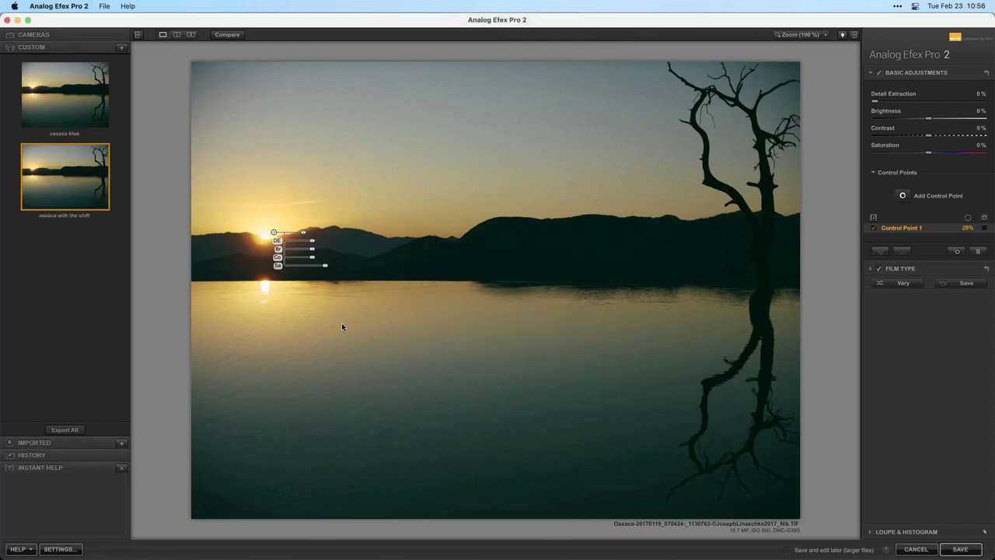
# Leave Analog Efex Pro 2 without saving the edit and return to the photo in DxO PhotoLab
pyautogui.moveTo(78, 111)
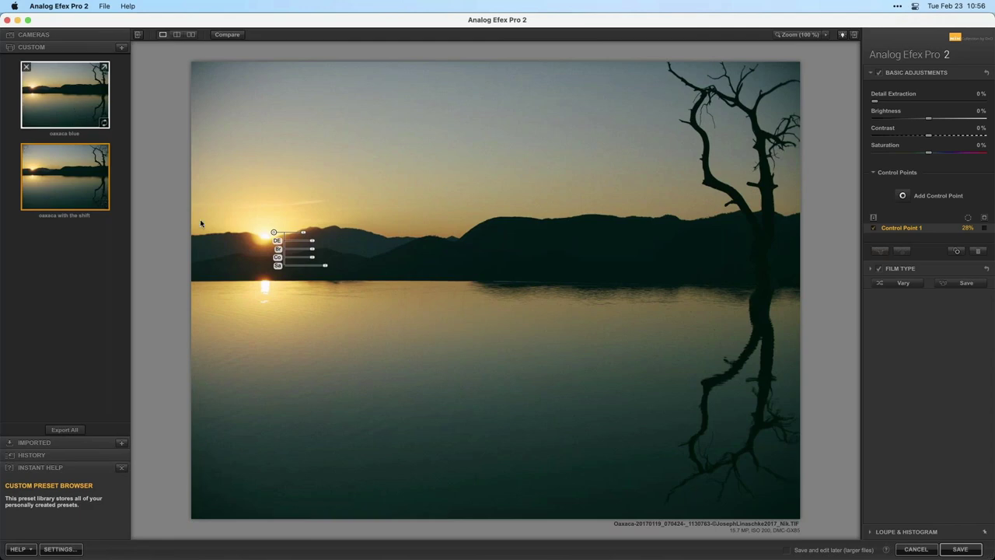
pyautogui.click(916, 550)
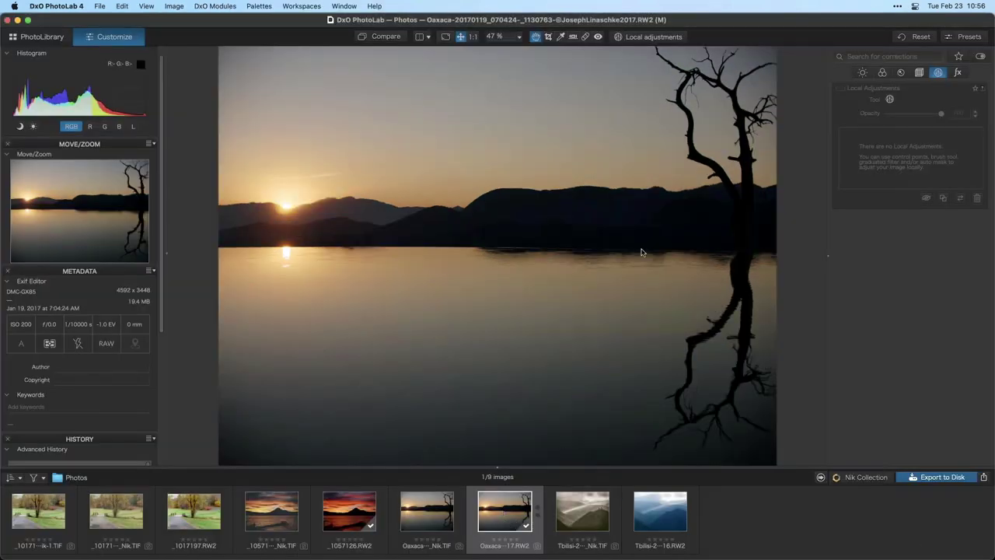
# Add a local-adjustment control point on the water beside the tree's reflection and cool its color temperature
pyautogui.click(657, 39)
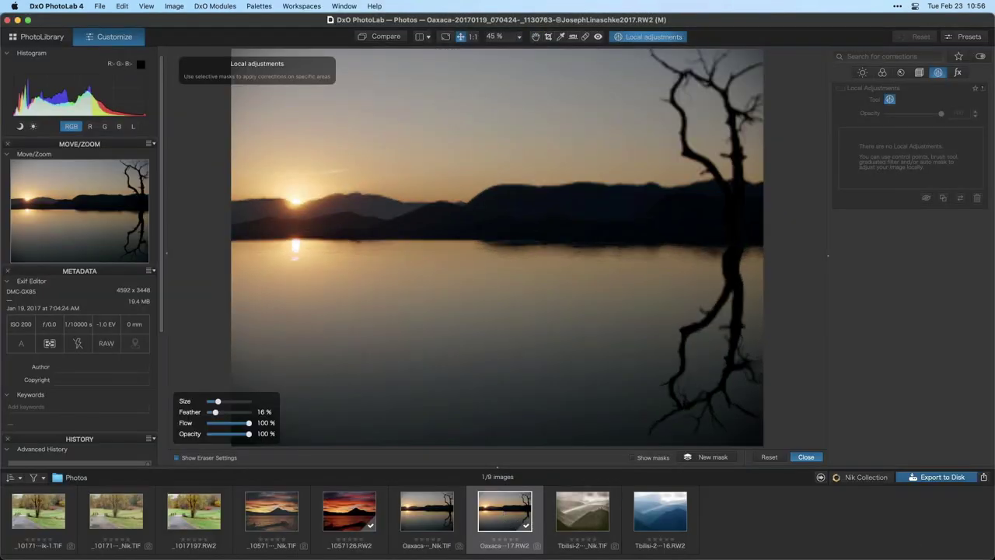
pyautogui.rightClick(612, 296)
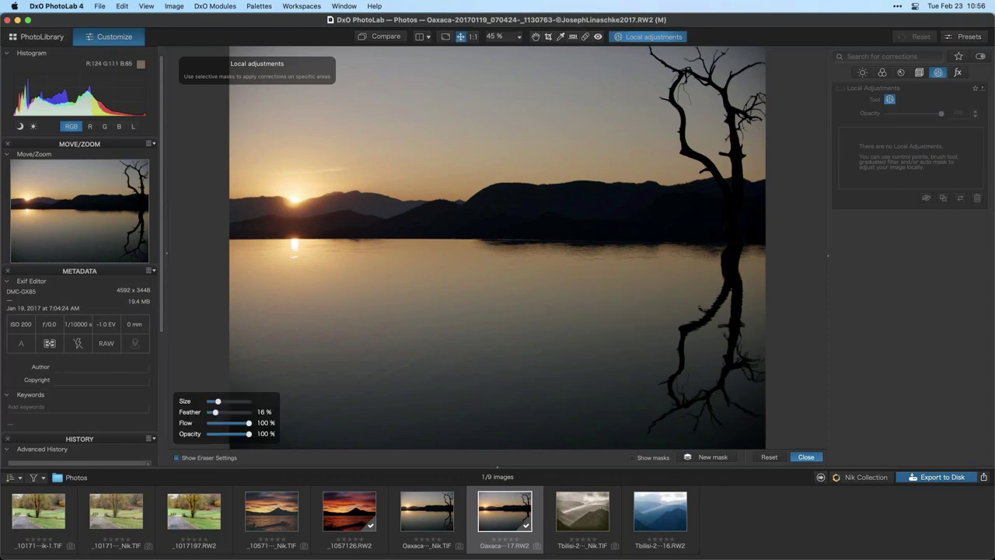
pyautogui.click(678, 422)
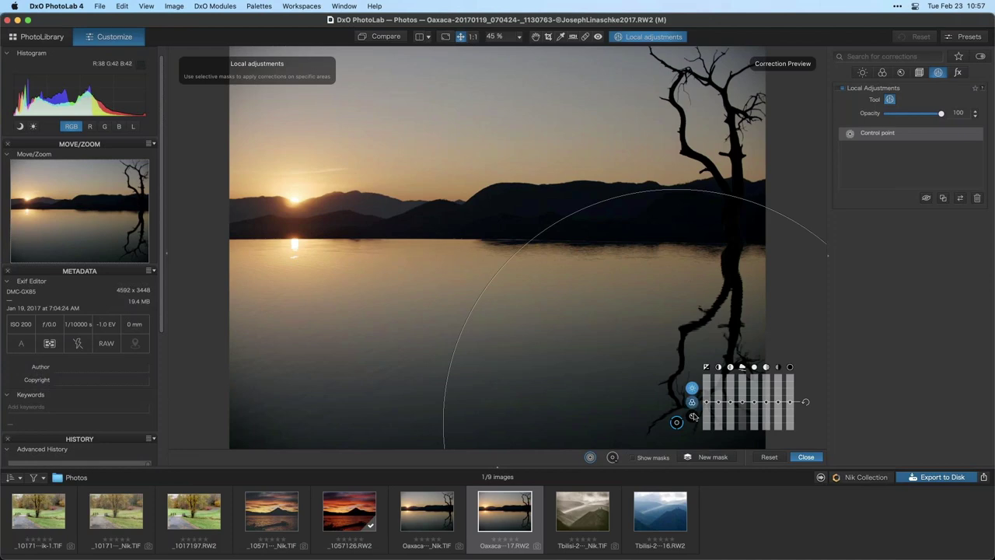
pyautogui.click(693, 417)
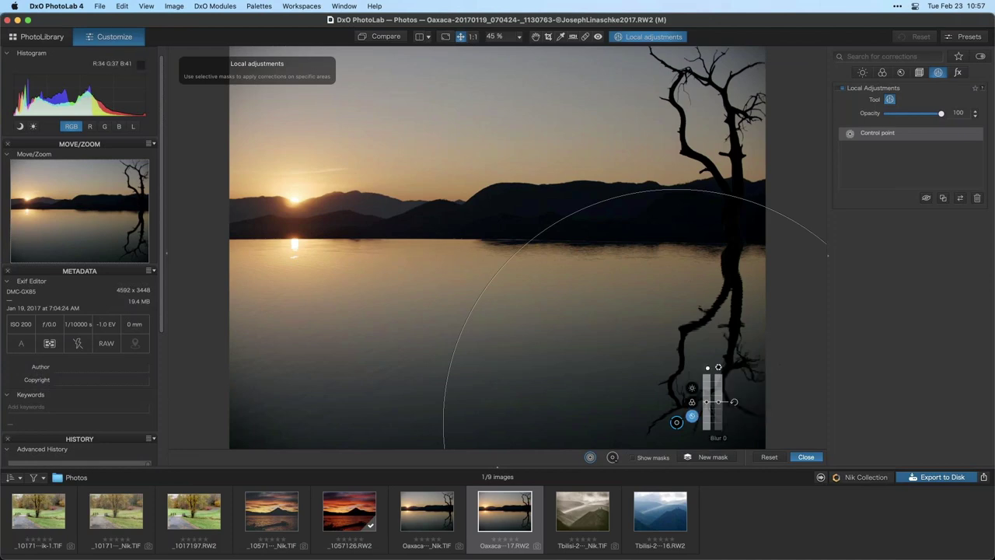
pyautogui.click(692, 401)
pyautogui.moveTo(730, 404); pyautogui.dragTo(728, 412)
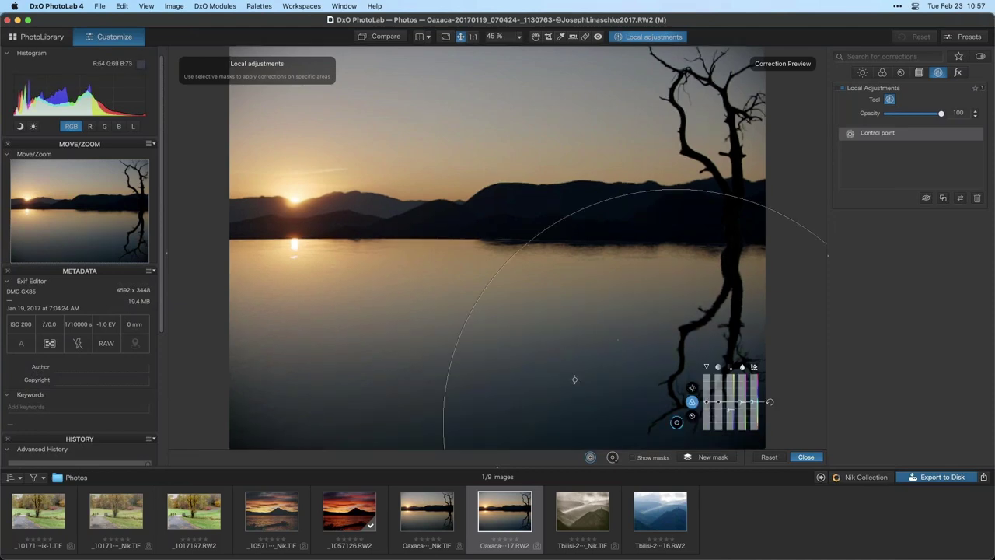
# Compare the photo without and with the local adjustment, and finish the local adjustments session
pyautogui.click(841, 90)
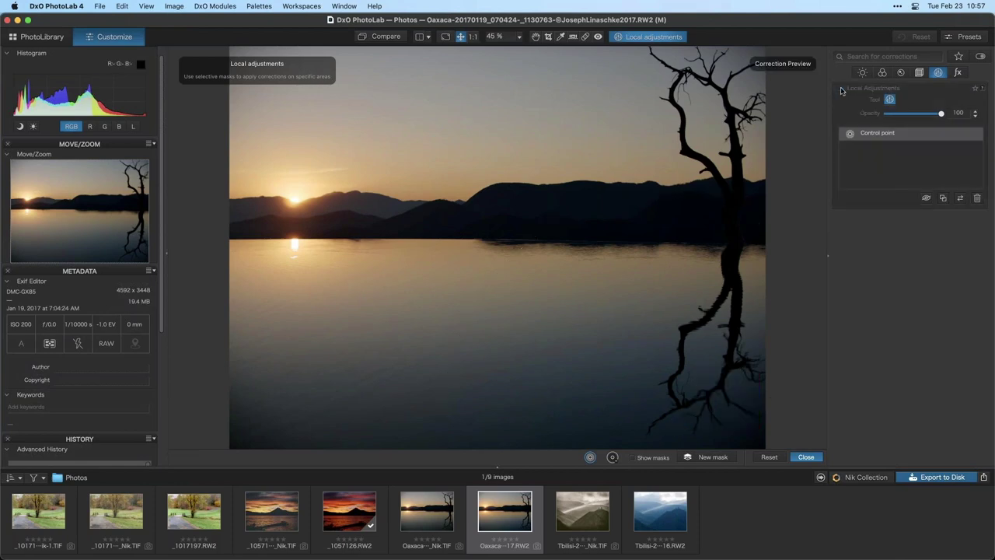
pyautogui.click(841, 90)
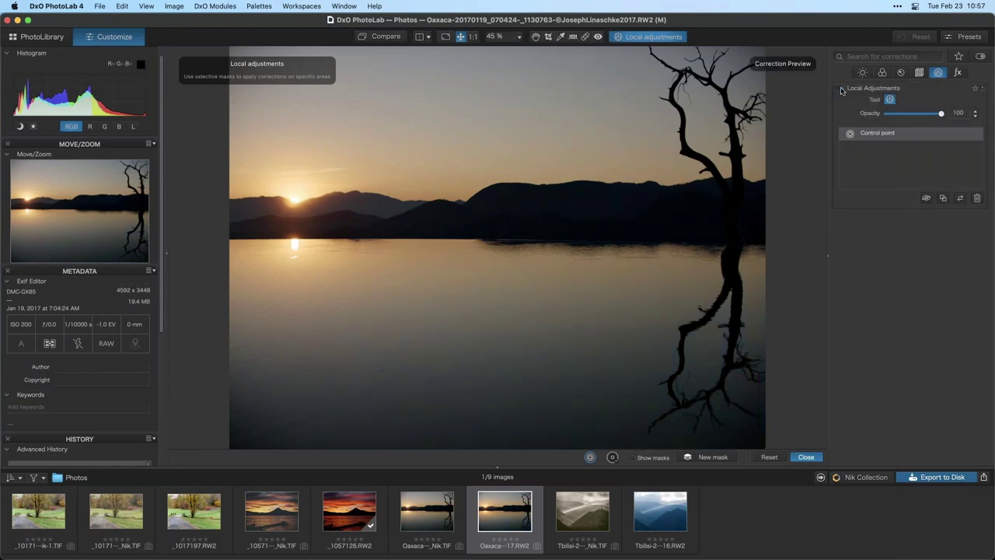
pyautogui.click(807, 457)
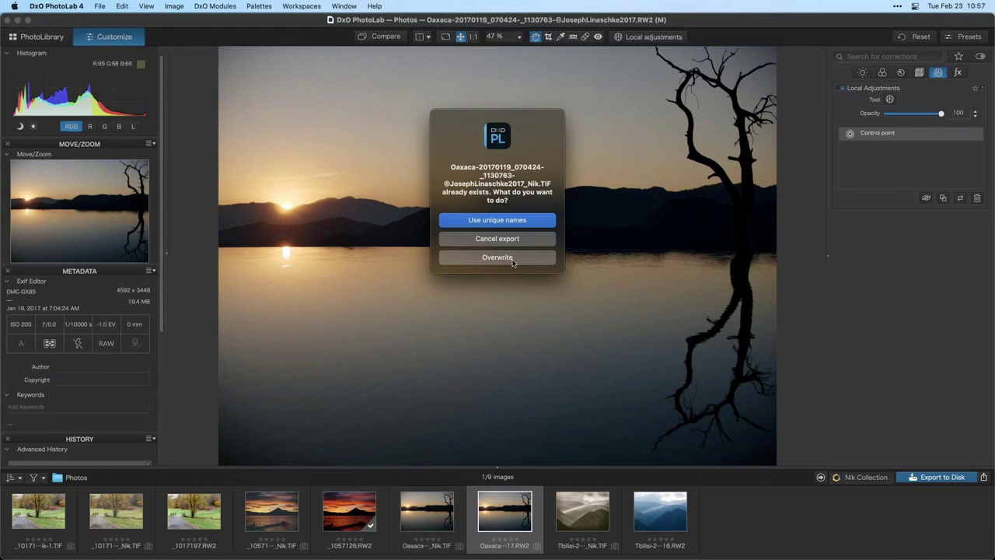
# Overwrite the existing Nik TIFF to open the photo in Analog Efex Pro 2, and switch to Camera Kit
pyautogui.click(549, 257)
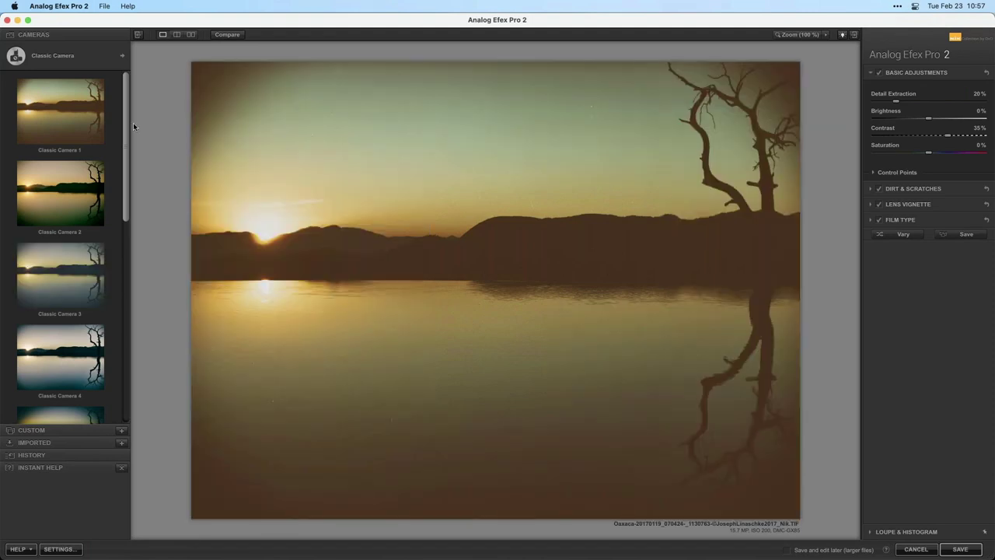
pyautogui.click(121, 58)
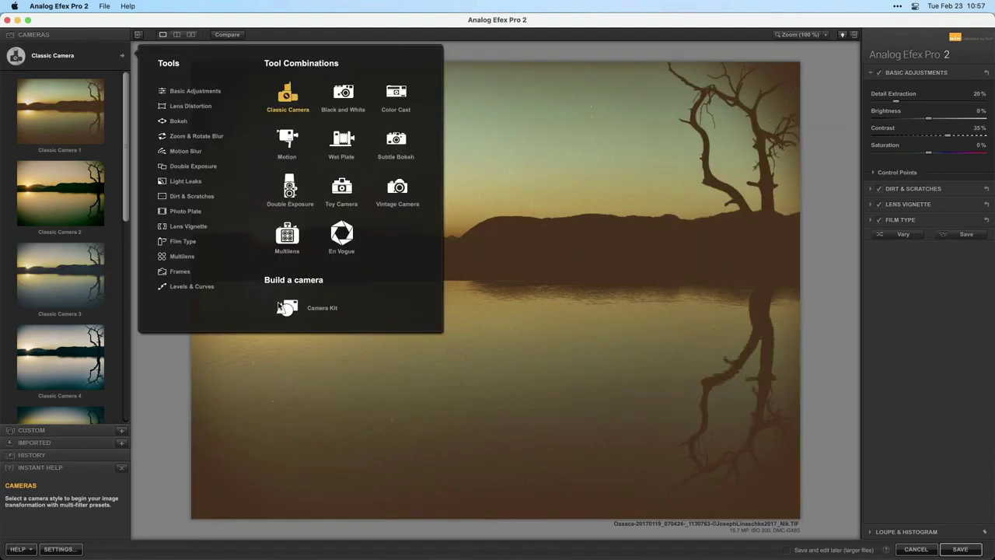
pyautogui.click(289, 430)
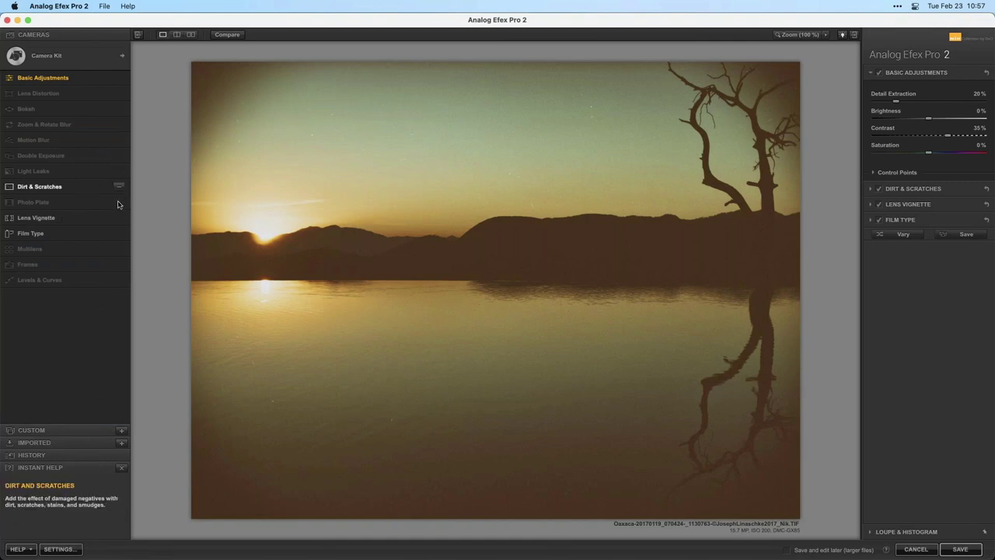
# Remove the Dirt & Scratches, Lens Vignette and Film Type filters and clear the Basic Adjustments settings
pyautogui.click(85, 187)
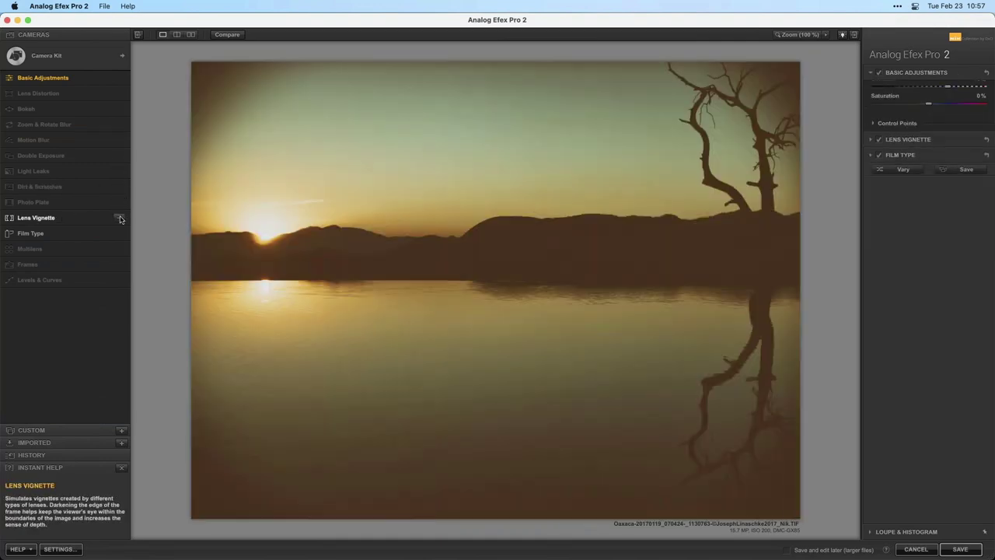
pyautogui.click(119, 218)
pyautogui.click(119, 234)
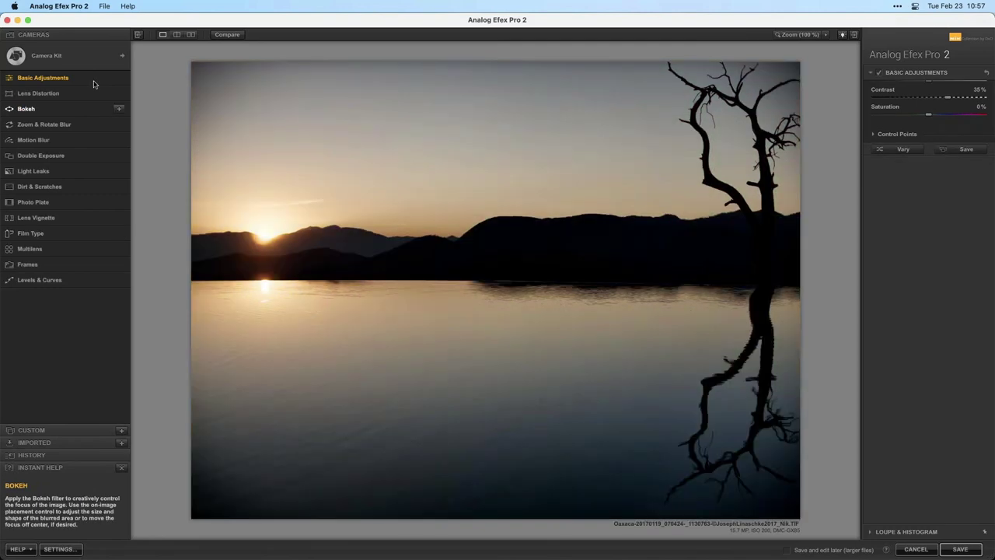
pyautogui.click(94, 84)
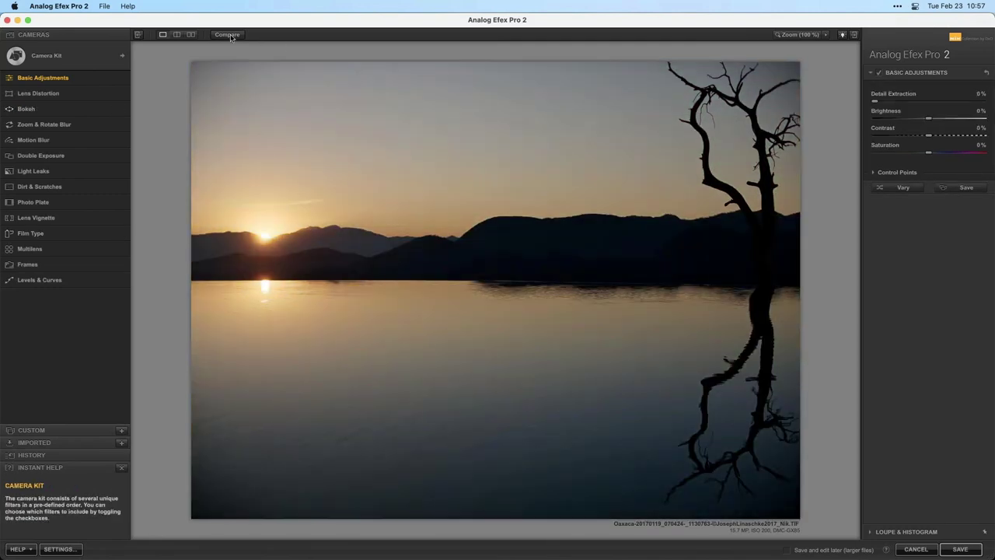
# Compare the stripped-down image with the original photo
pyautogui.click(227, 35)
pyautogui.click(227, 35)
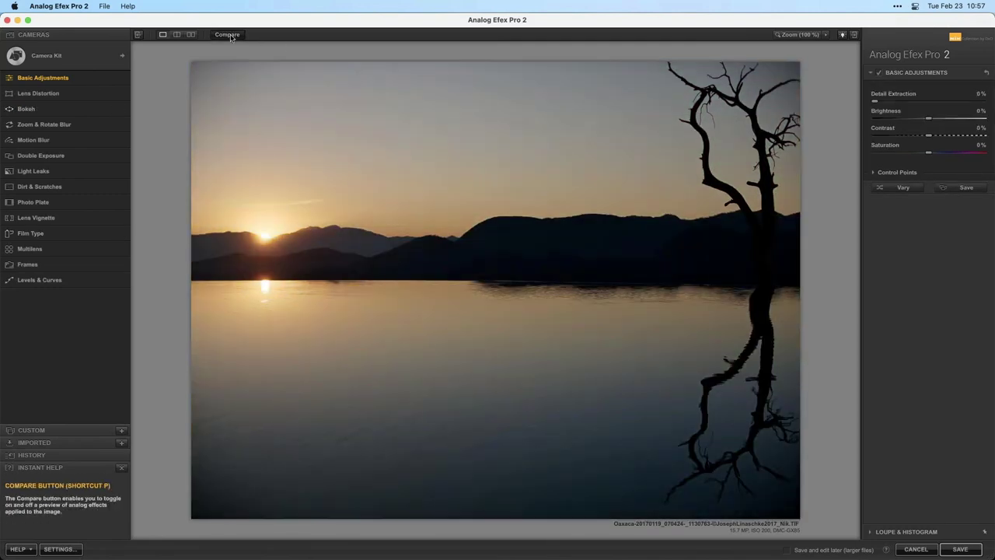
pyautogui.click(227, 35)
# Apply the custom preset "oaxaca blue" and expand the control points of its Basic Adjustments
pyautogui.click(76, 433)
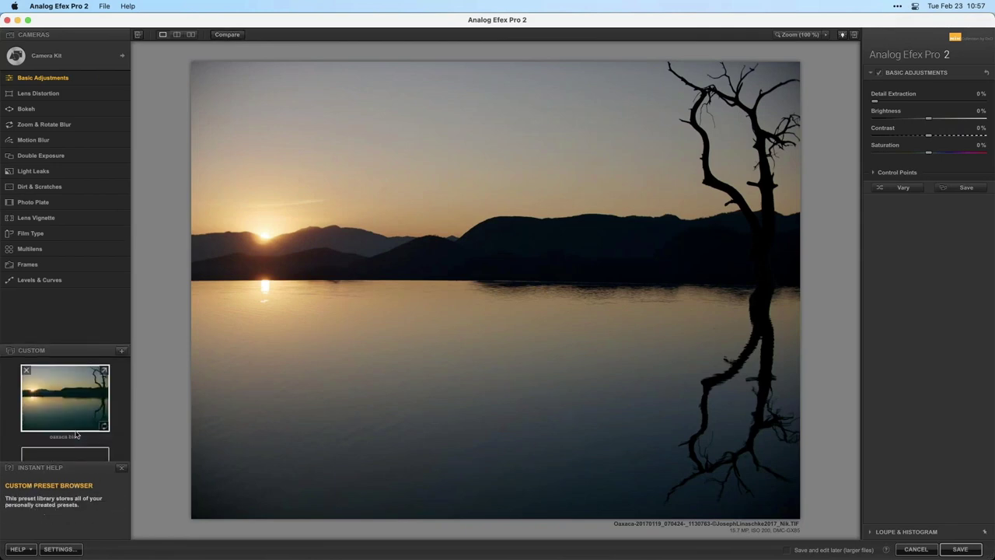
pyautogui.click(72, 100)
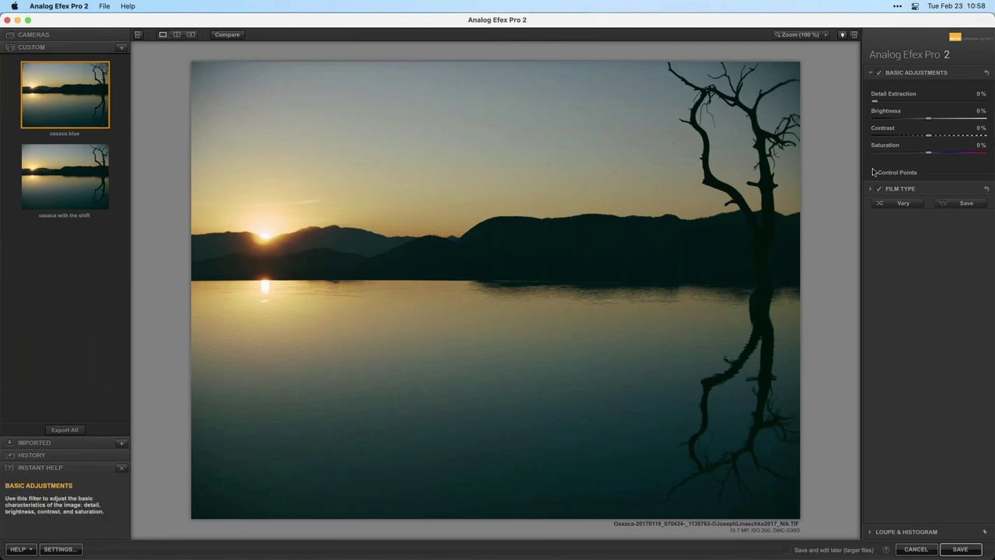
pyautogui.click(873, 172)
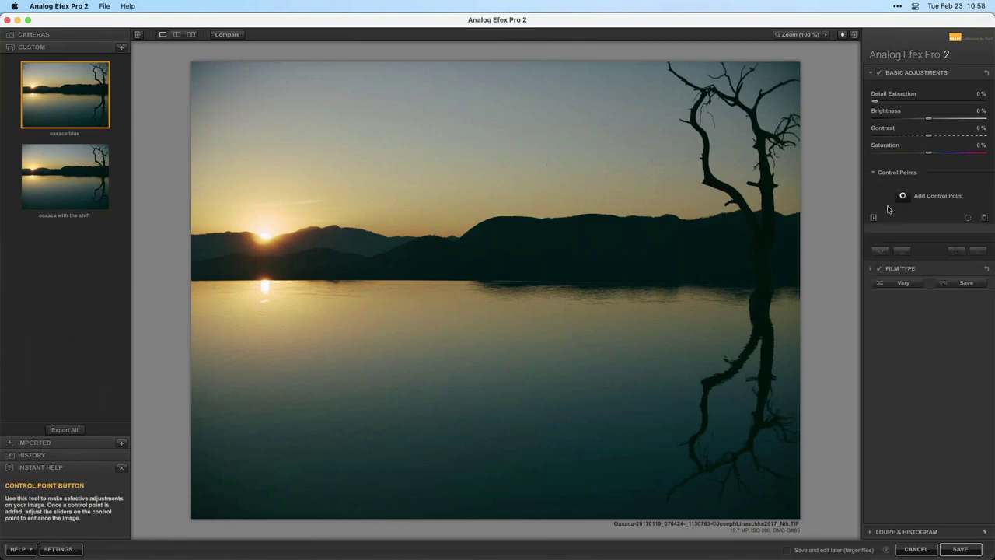
# Apply the custom preset "oaxaca with the shift" and save the edited image
pyautogui.click(60, 185)
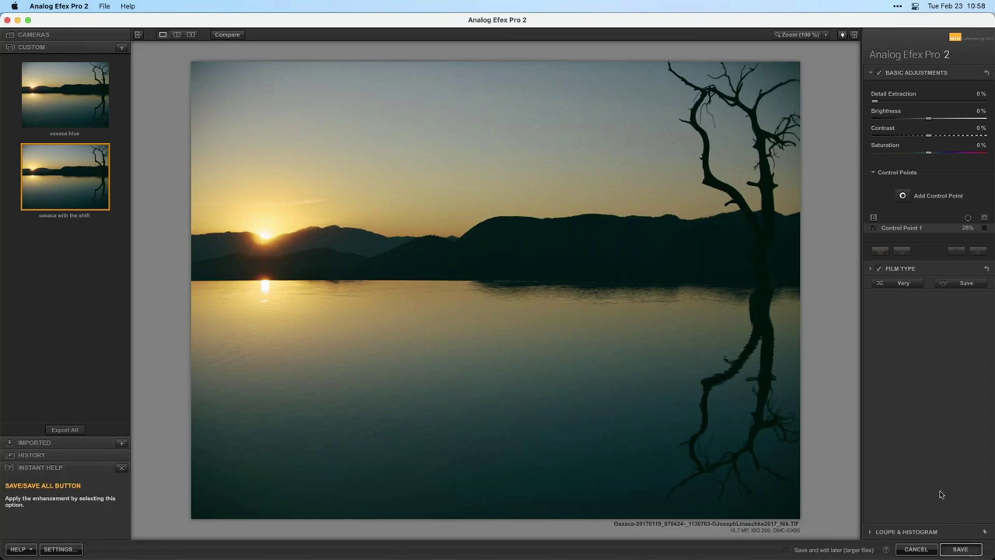
pyautogui.click(960, 549)
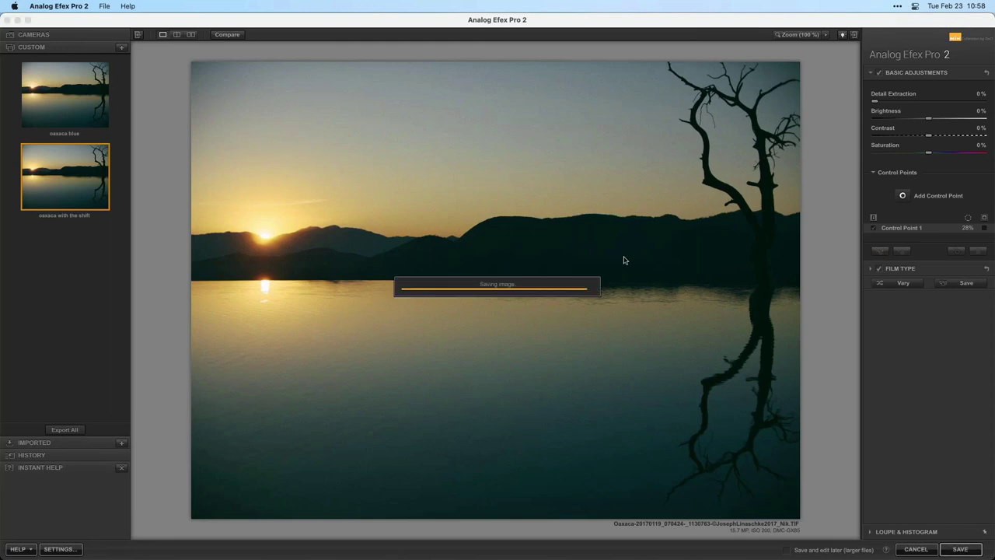